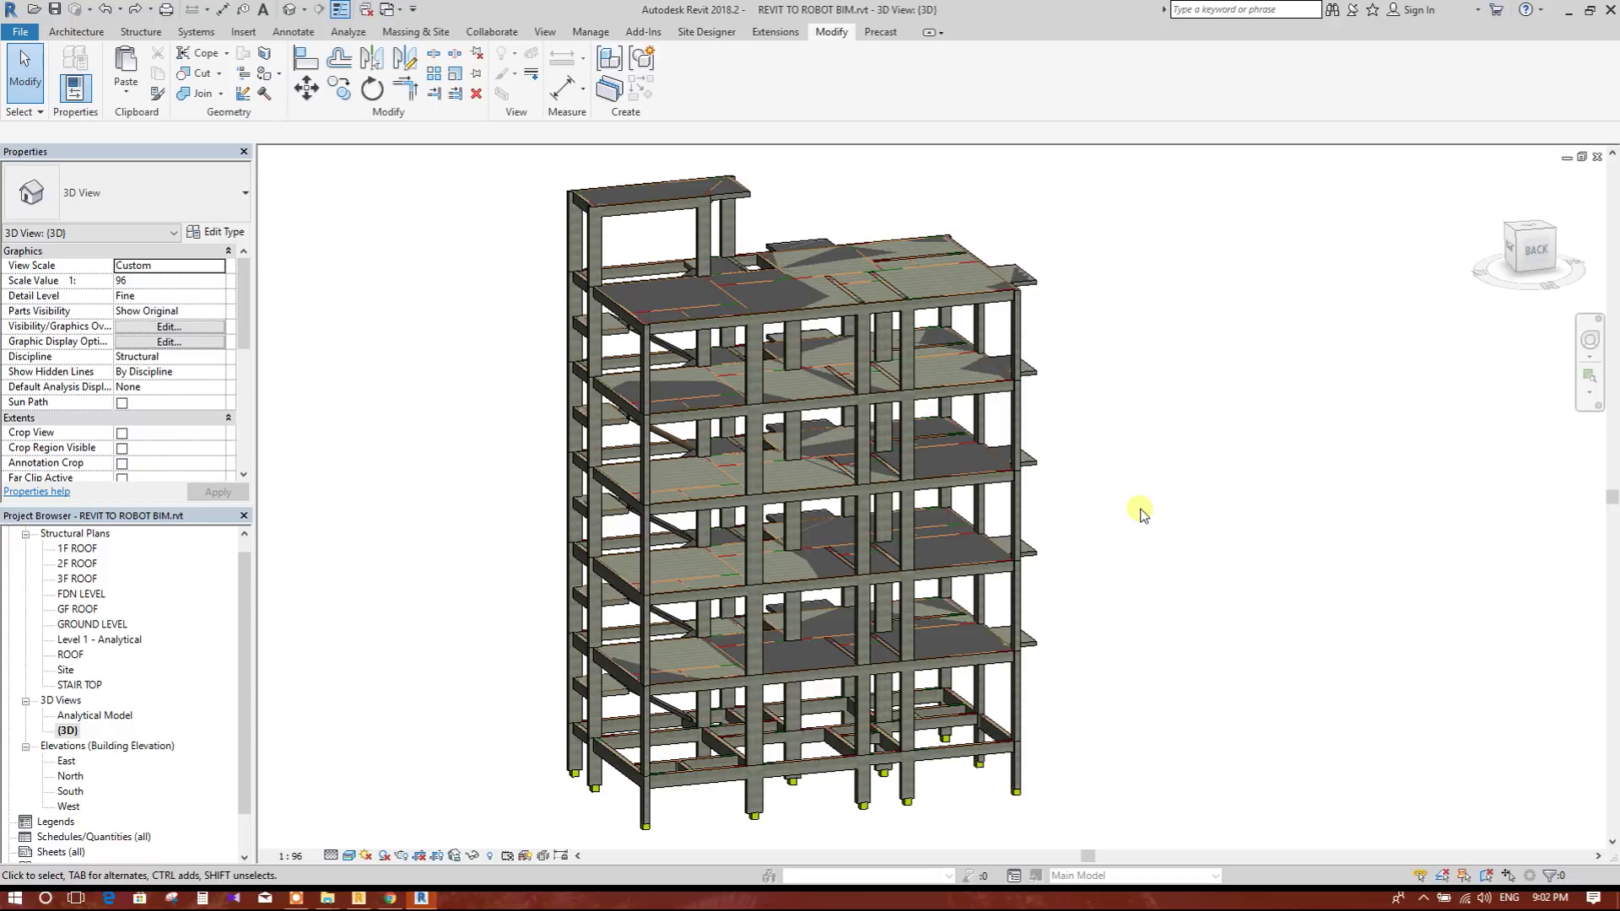
- Open the FDN LEVEL structural plan and bring the whole column grid into view
{"action": "left_click", "coordinate": [80, 609]}
{"action": "double_click", "coordinate": [80, 594]}
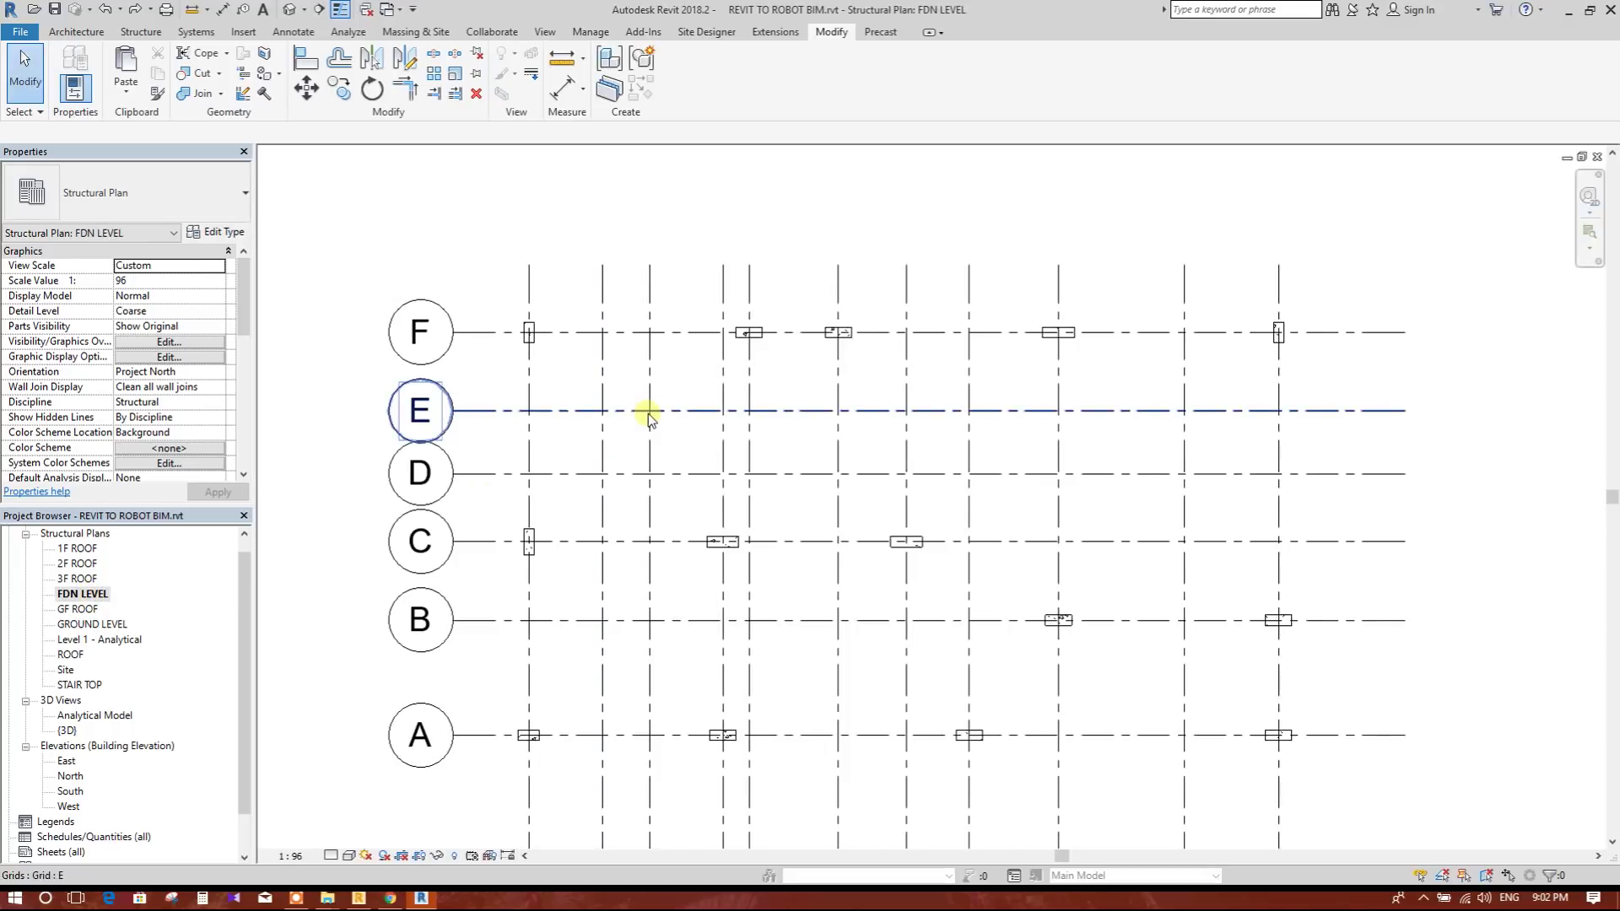
{"action": "scroll", "coordinate": [644, 408], "scroll_direction": "down", "scroll_amount": 2}
{"action": "mouse_move", "coordinate": [643, 409]}
{"action": "middle_mouse_down"}
{"action": "mouse_move", "coordinate": [641, 434]}
{"action": "mouse_move", "coordinate": [627, 389]}
{"action": "middle_mouse_up"}
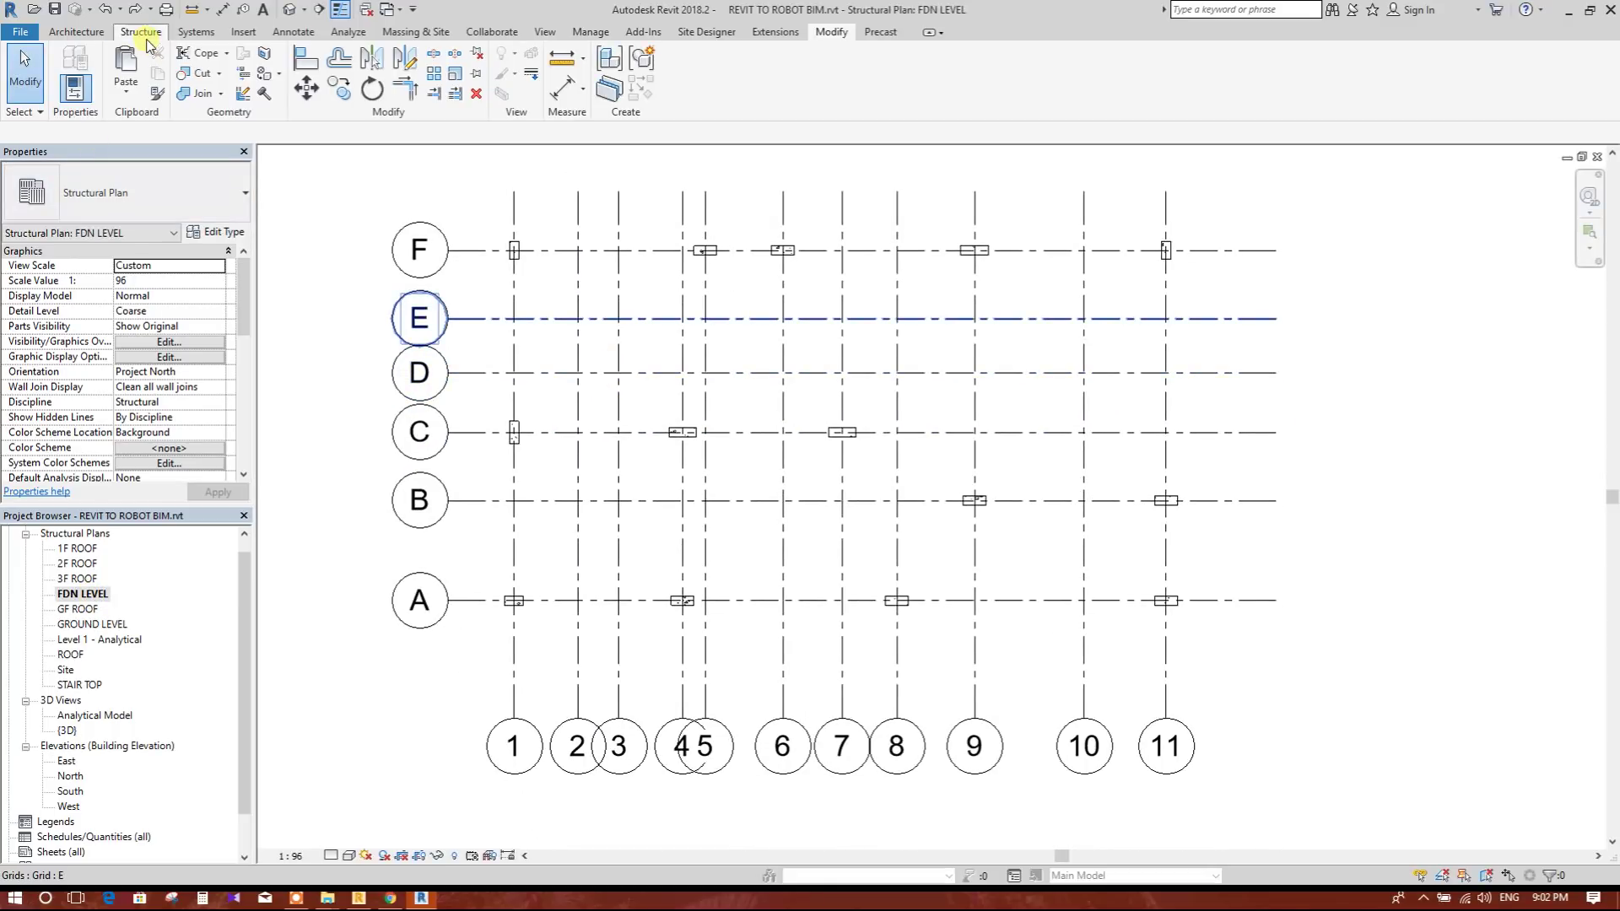
- Open the project units and set the common volume unit to cubic meters (m³)
{"action": "left_click", "coordinate": [155, 35]}
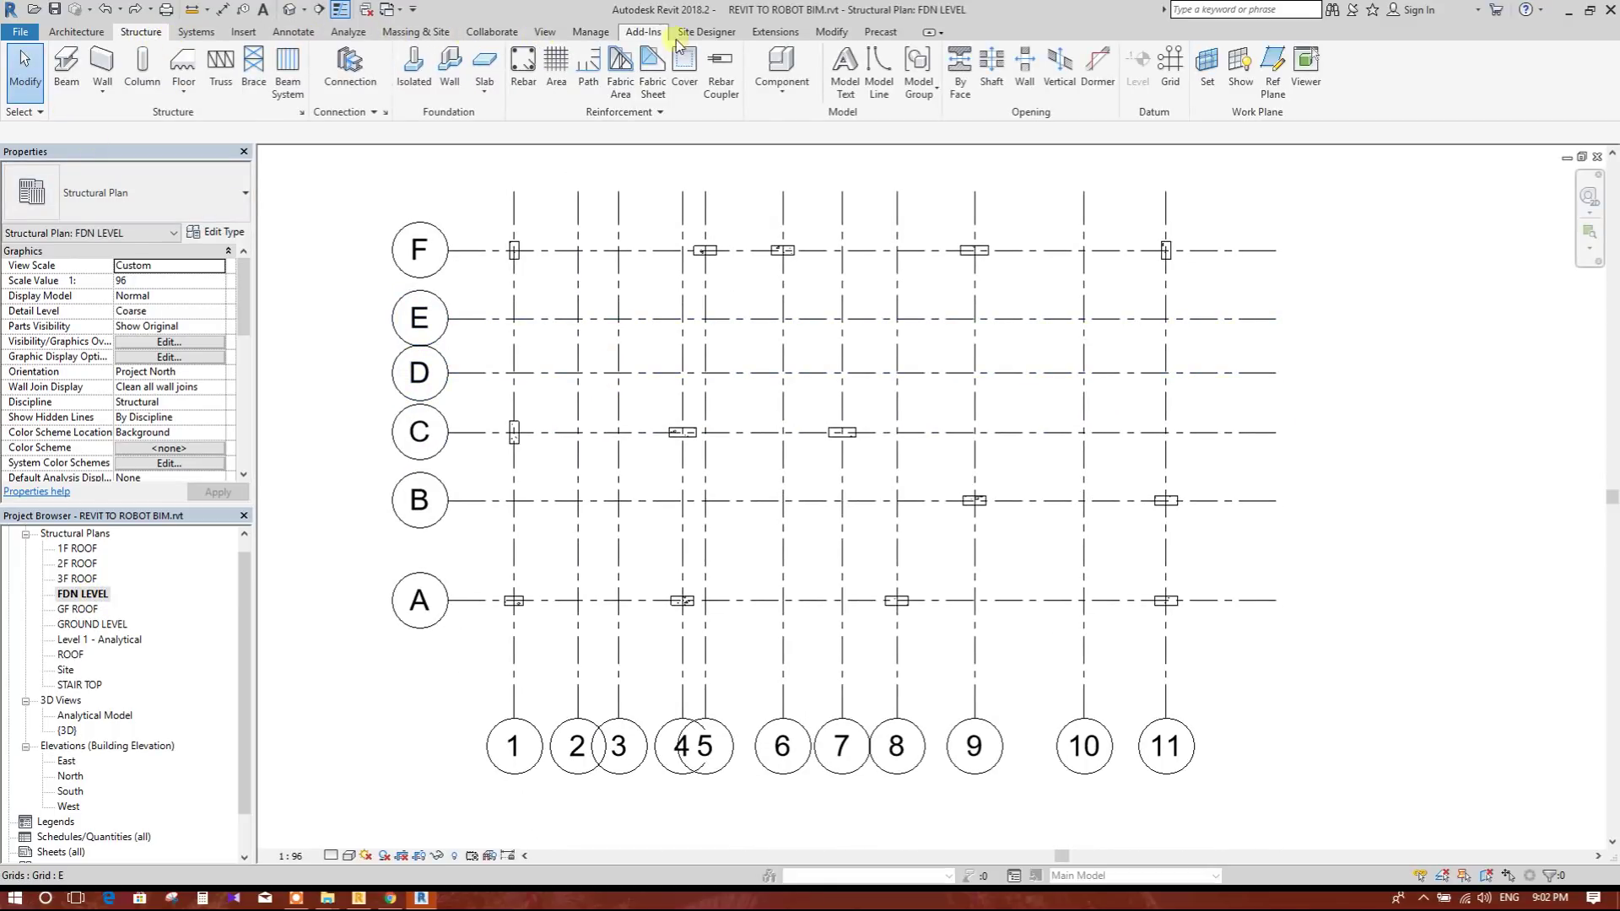
{"action": "left_click", "coordinate": [851, 34]}
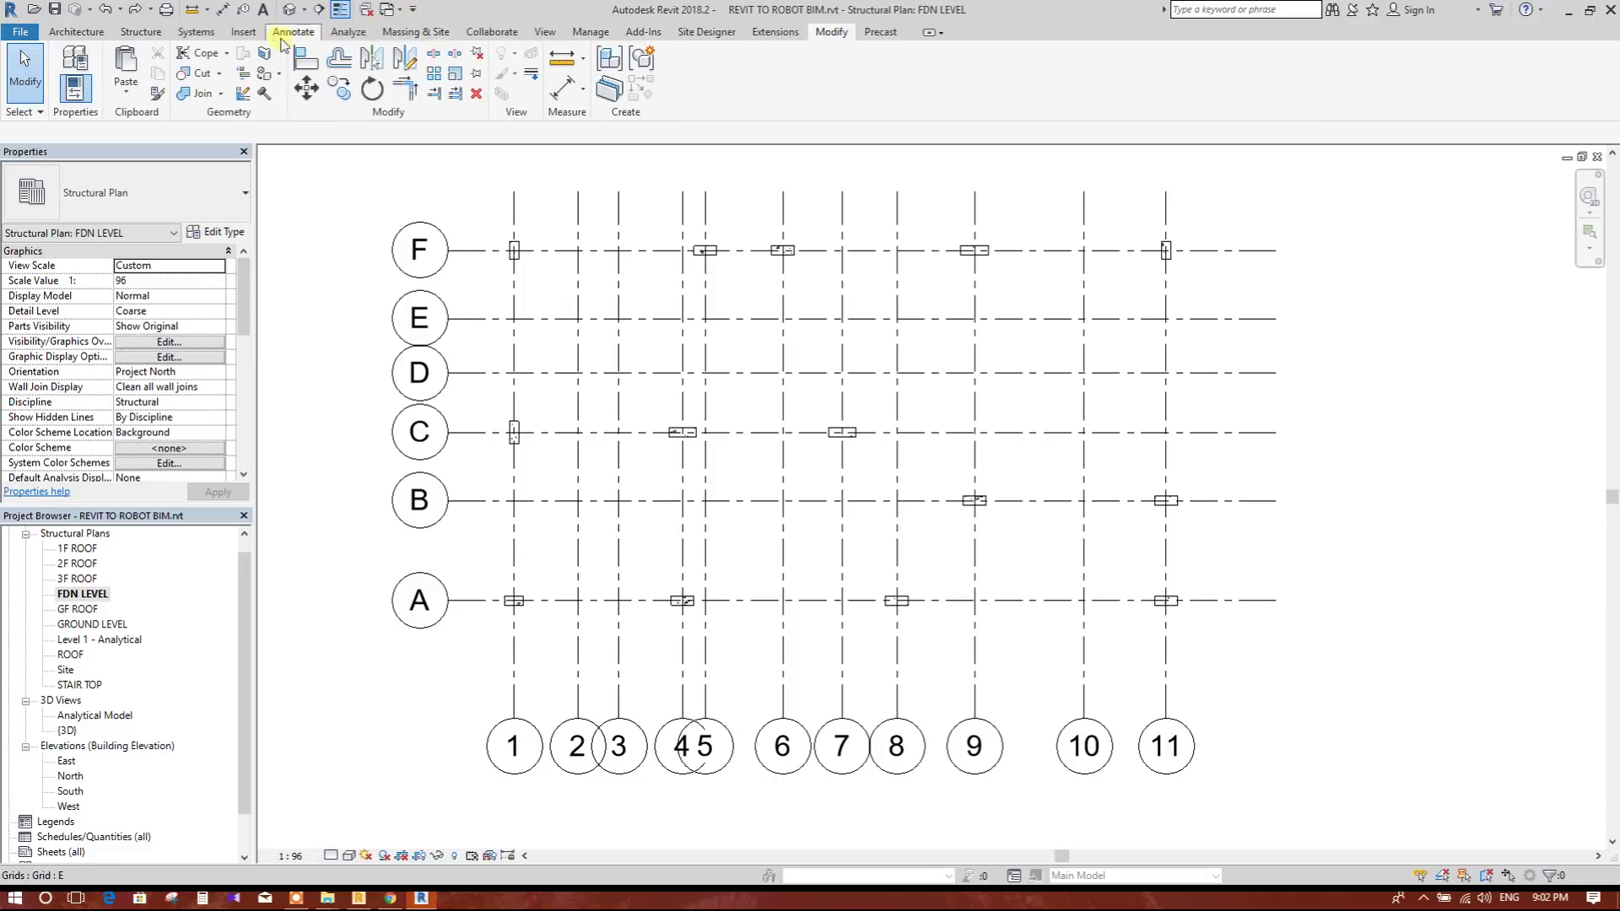
{"action": "left_click", "coordinate": [592, 32]}
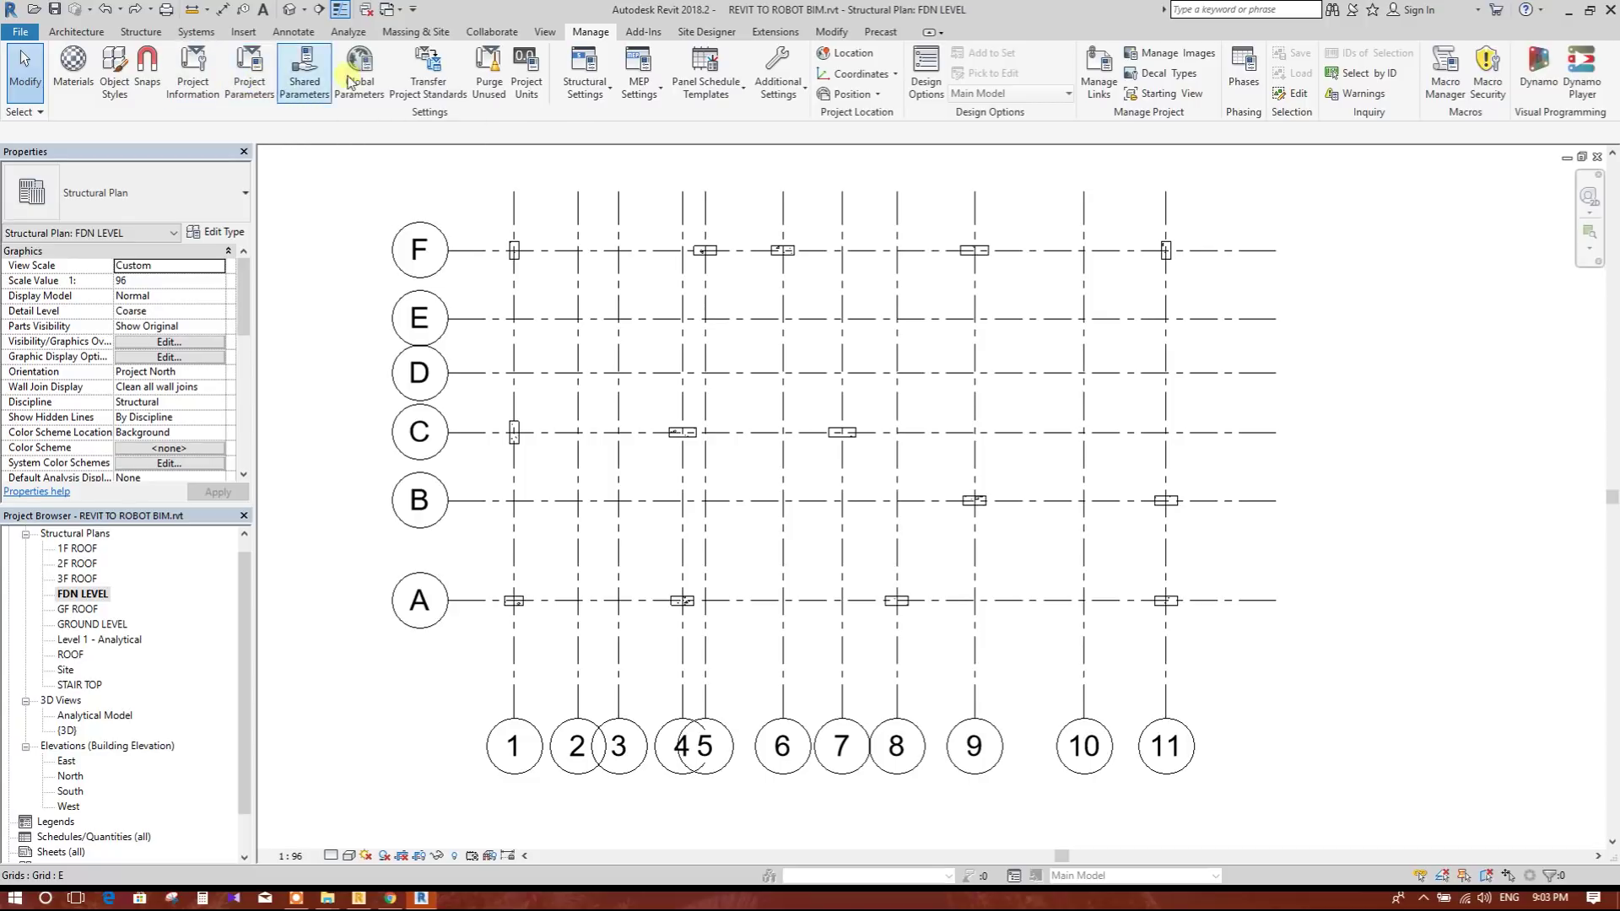
{"action": "left_click", "coordinate": [526, 72]}
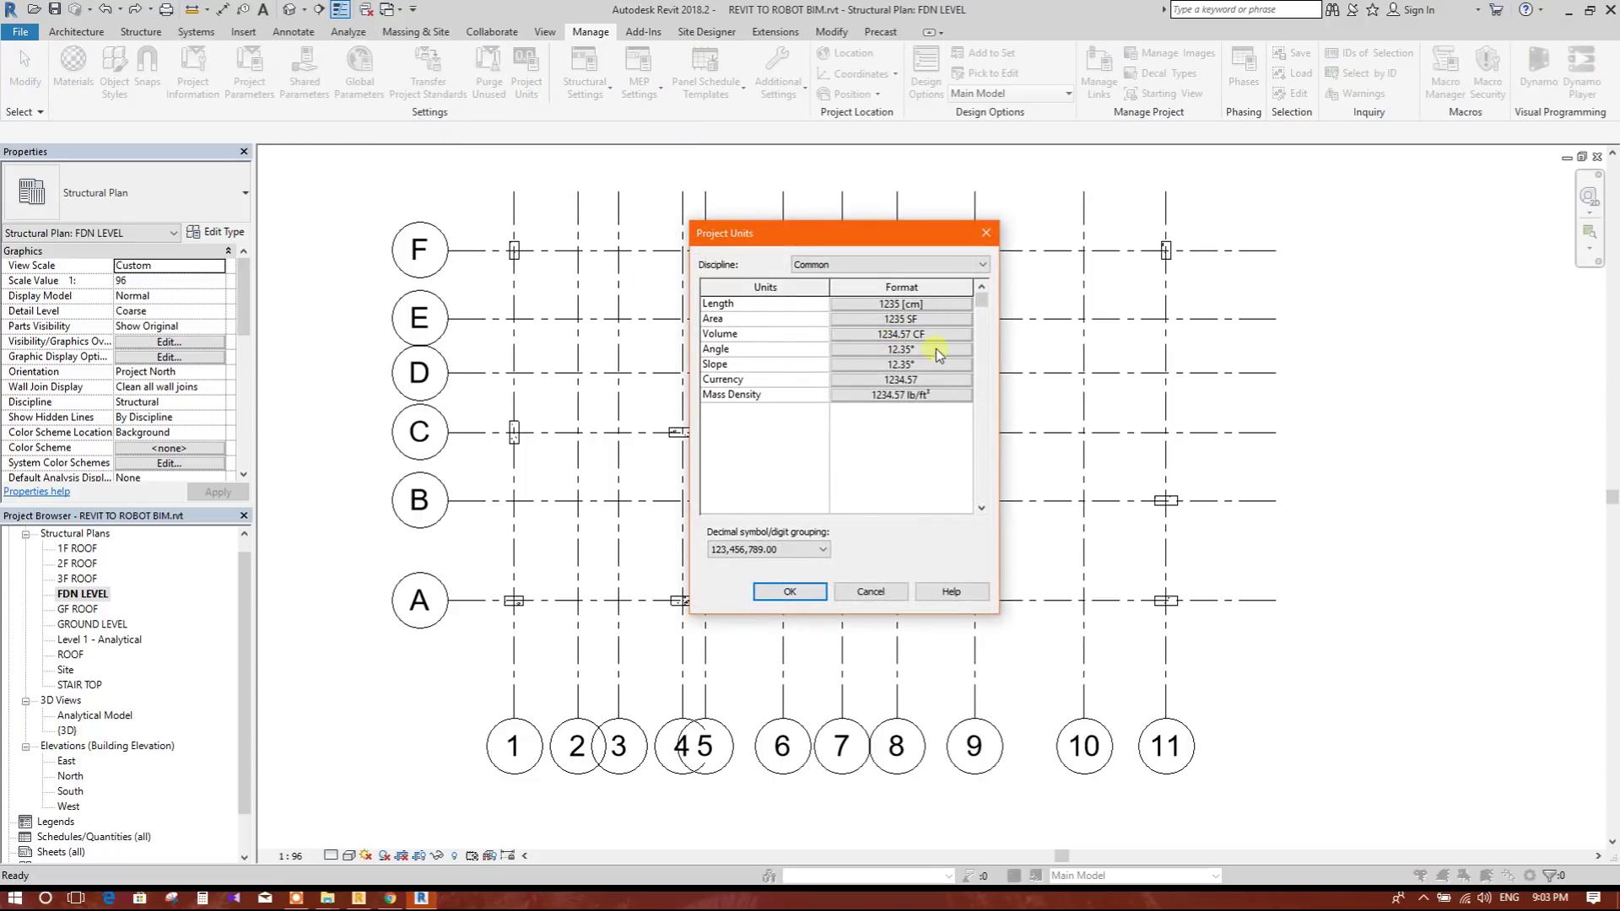
{"action": "left_click", "coordinate": [943, 337]}
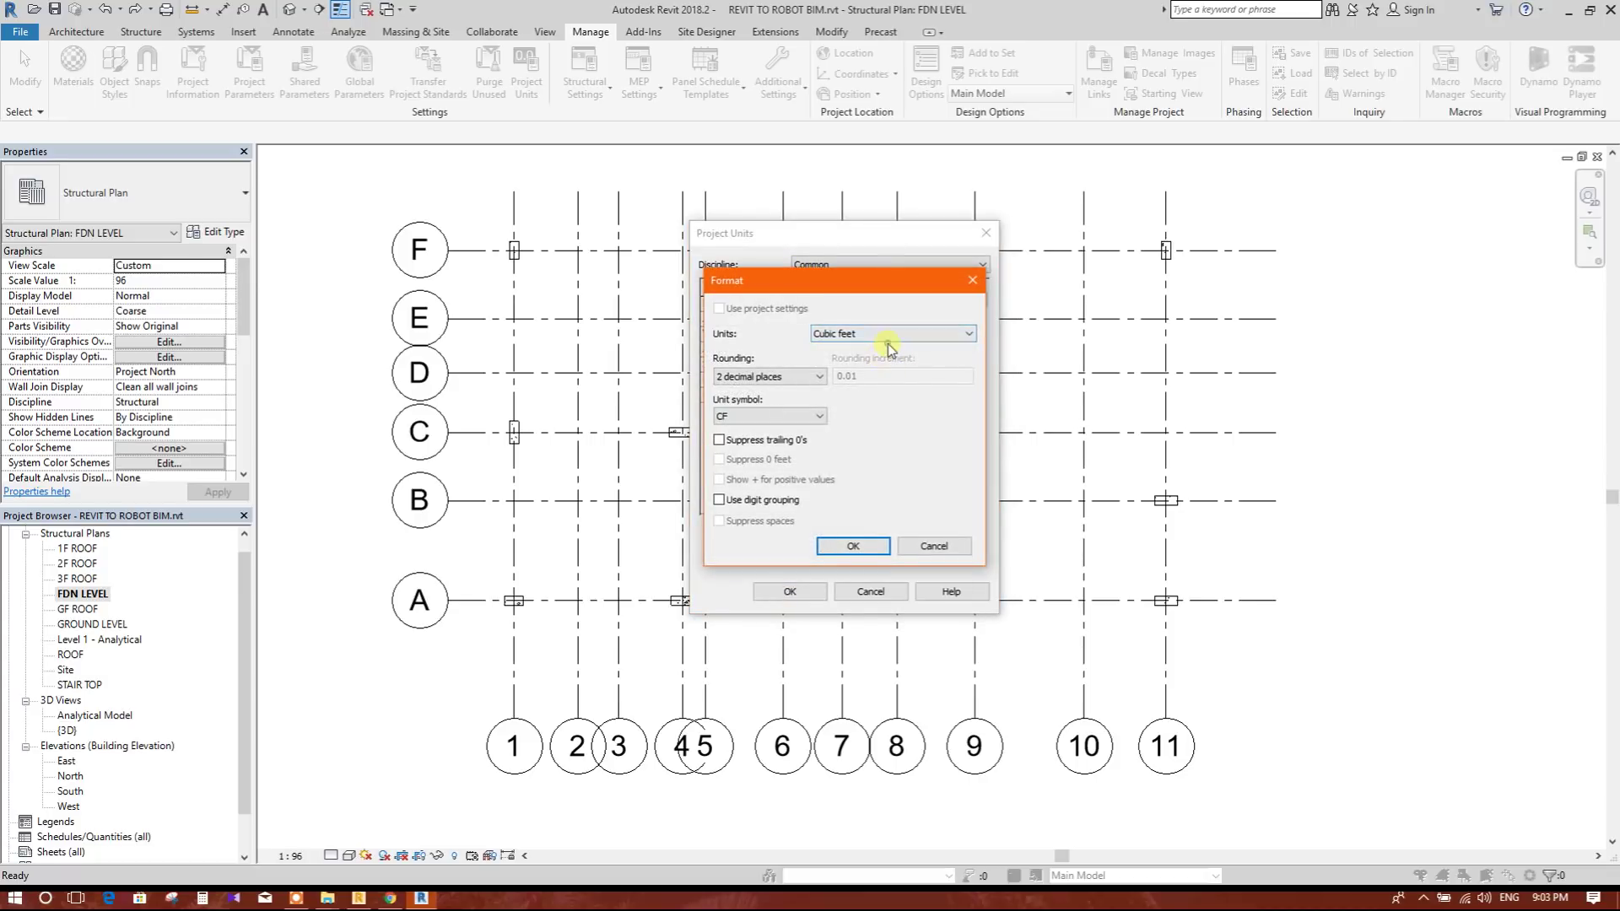
{"action": "left_click", "coordinate": [936, 333]}
{"action": "left_click", "coordinate": [843, 381]}
{"action": "left_click", "coordinate": [853, 546]}
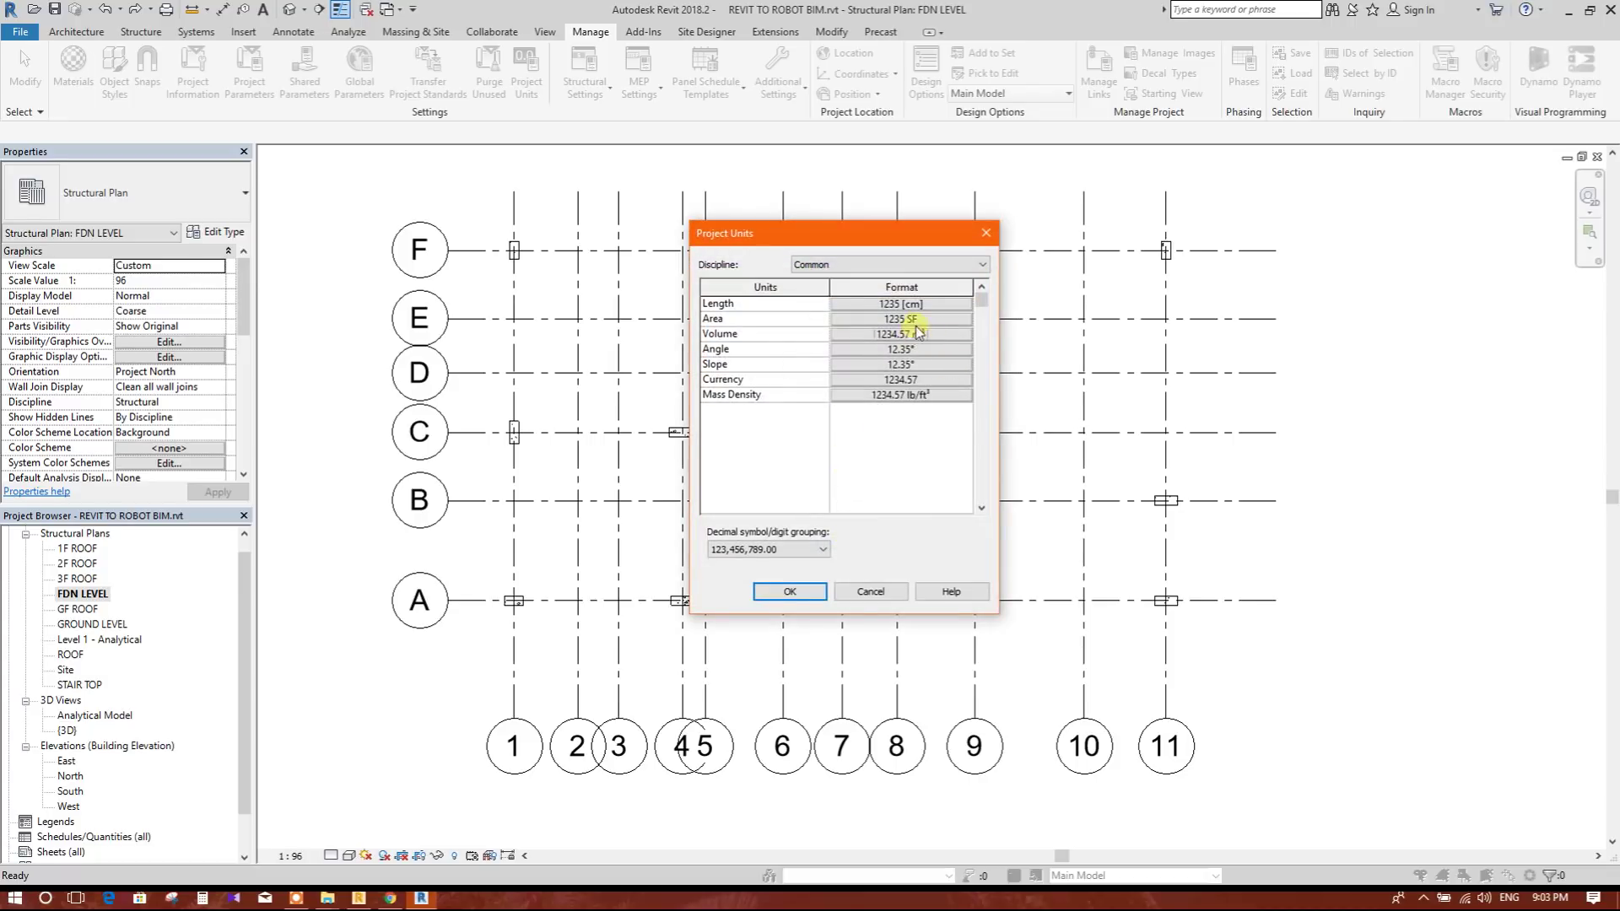
- Set the common area unit to square meters and the mass density unit to kilograms per cubic meter
{"action": "left_click", "coordinate": [917, 325]}
{"action": "left_click", "coordinate": [936, 333]}
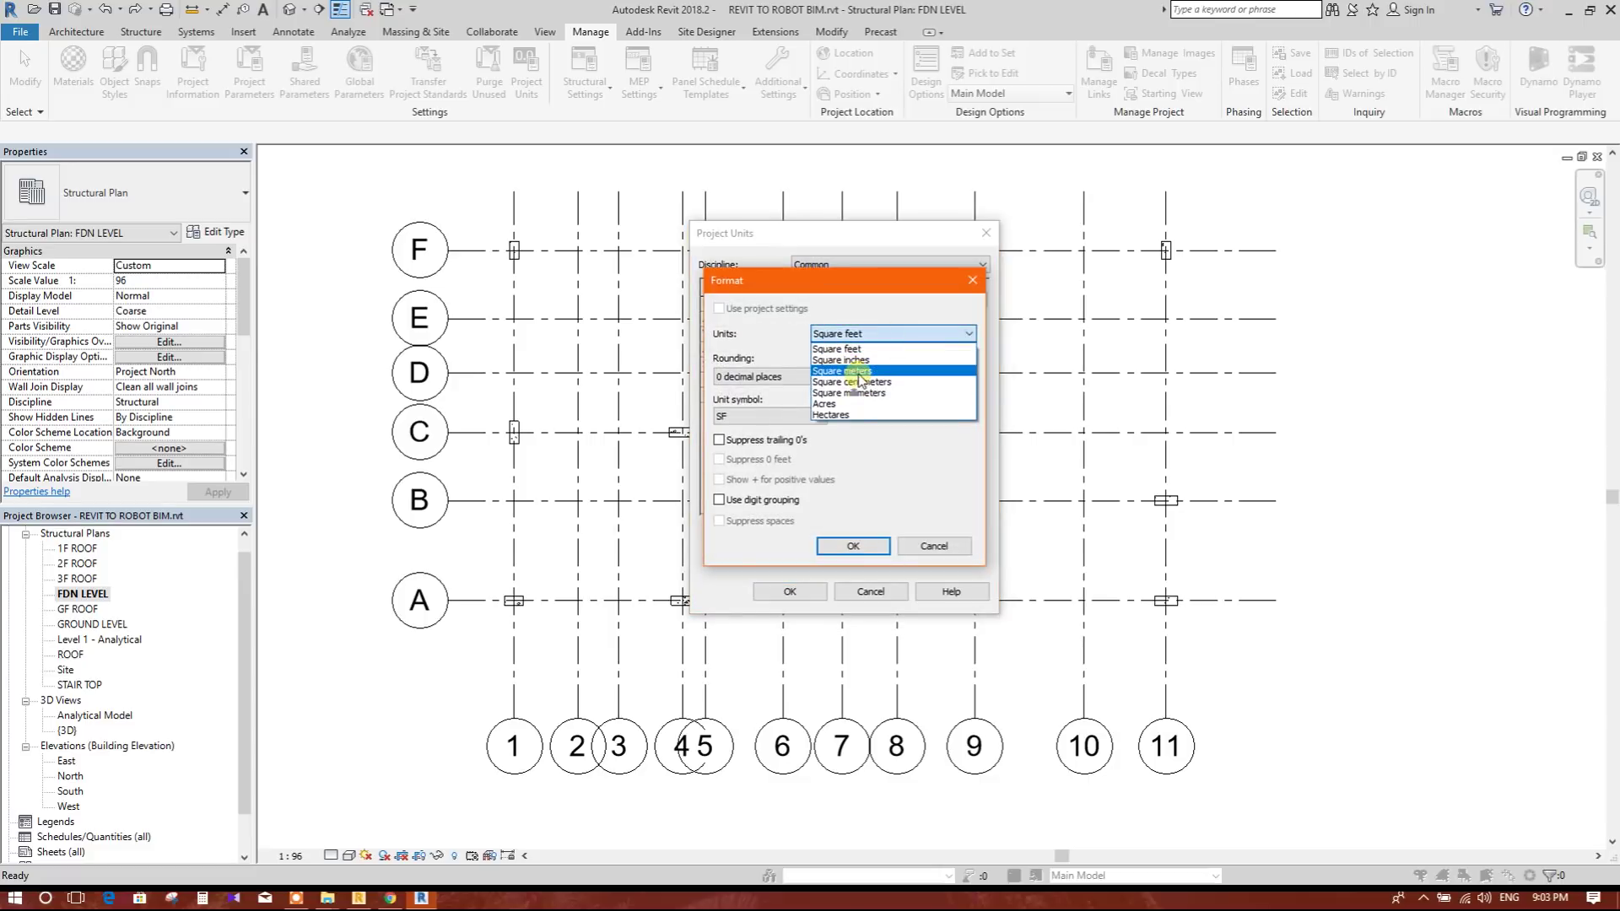
{"action": "left_click", "coordinate": [859, 371]}
{"action": "left_click", "coordinate": [853, 545]}
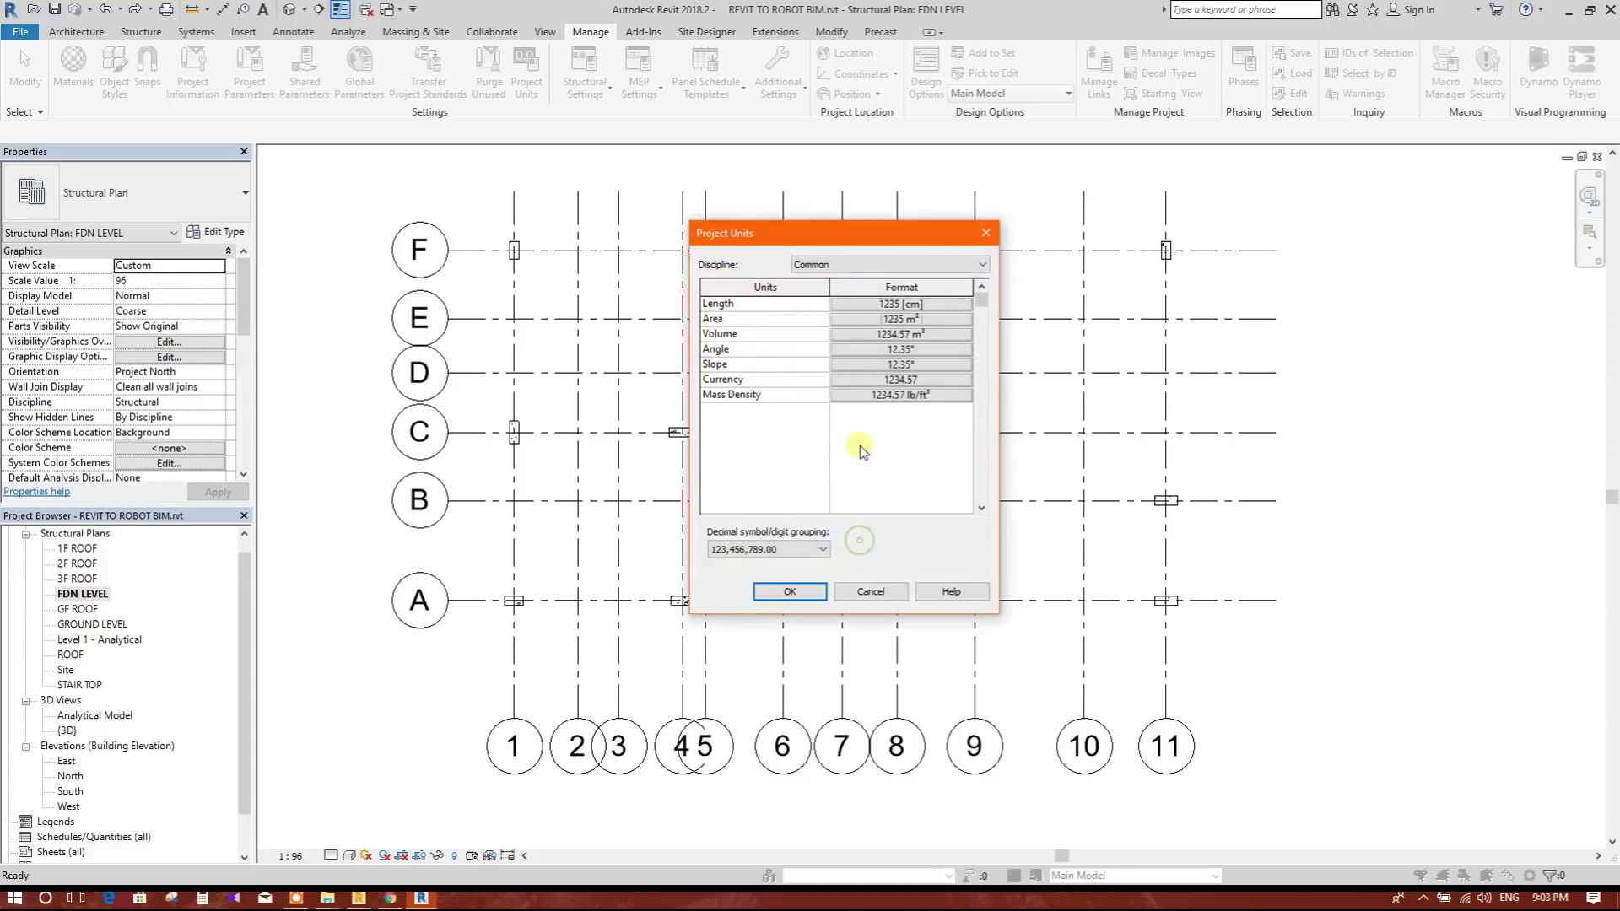
{"action": "left_click", "coordinate": [928, 394]}
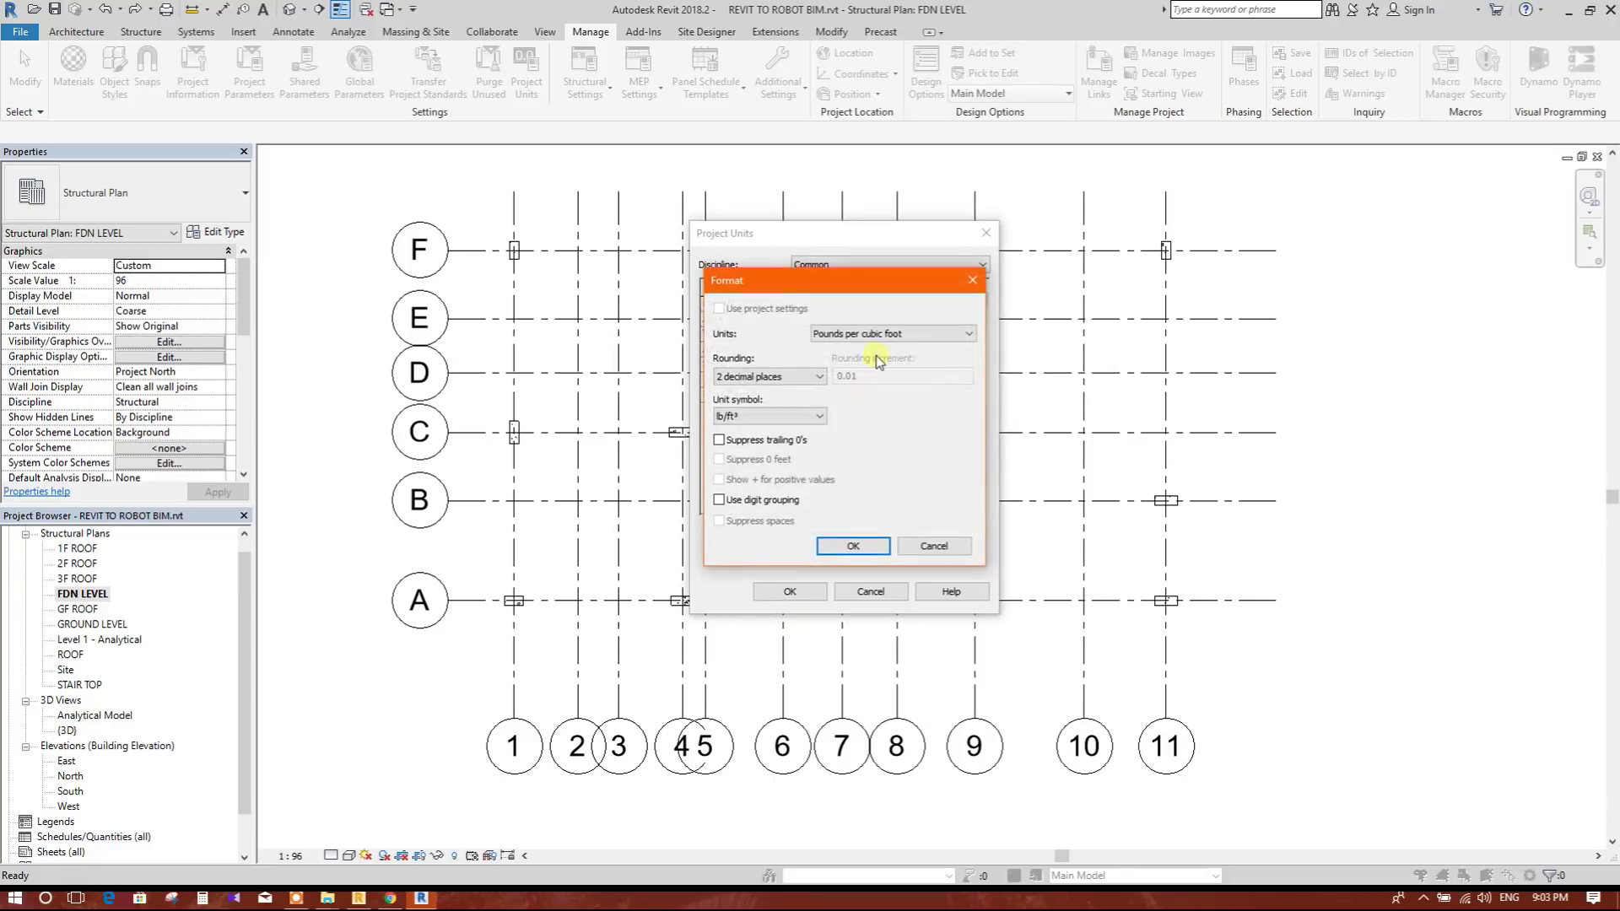
{"action": "left_click", "coordinate": [890, 336]}
{"action": "left_click", "coordinate": [877, 349]}
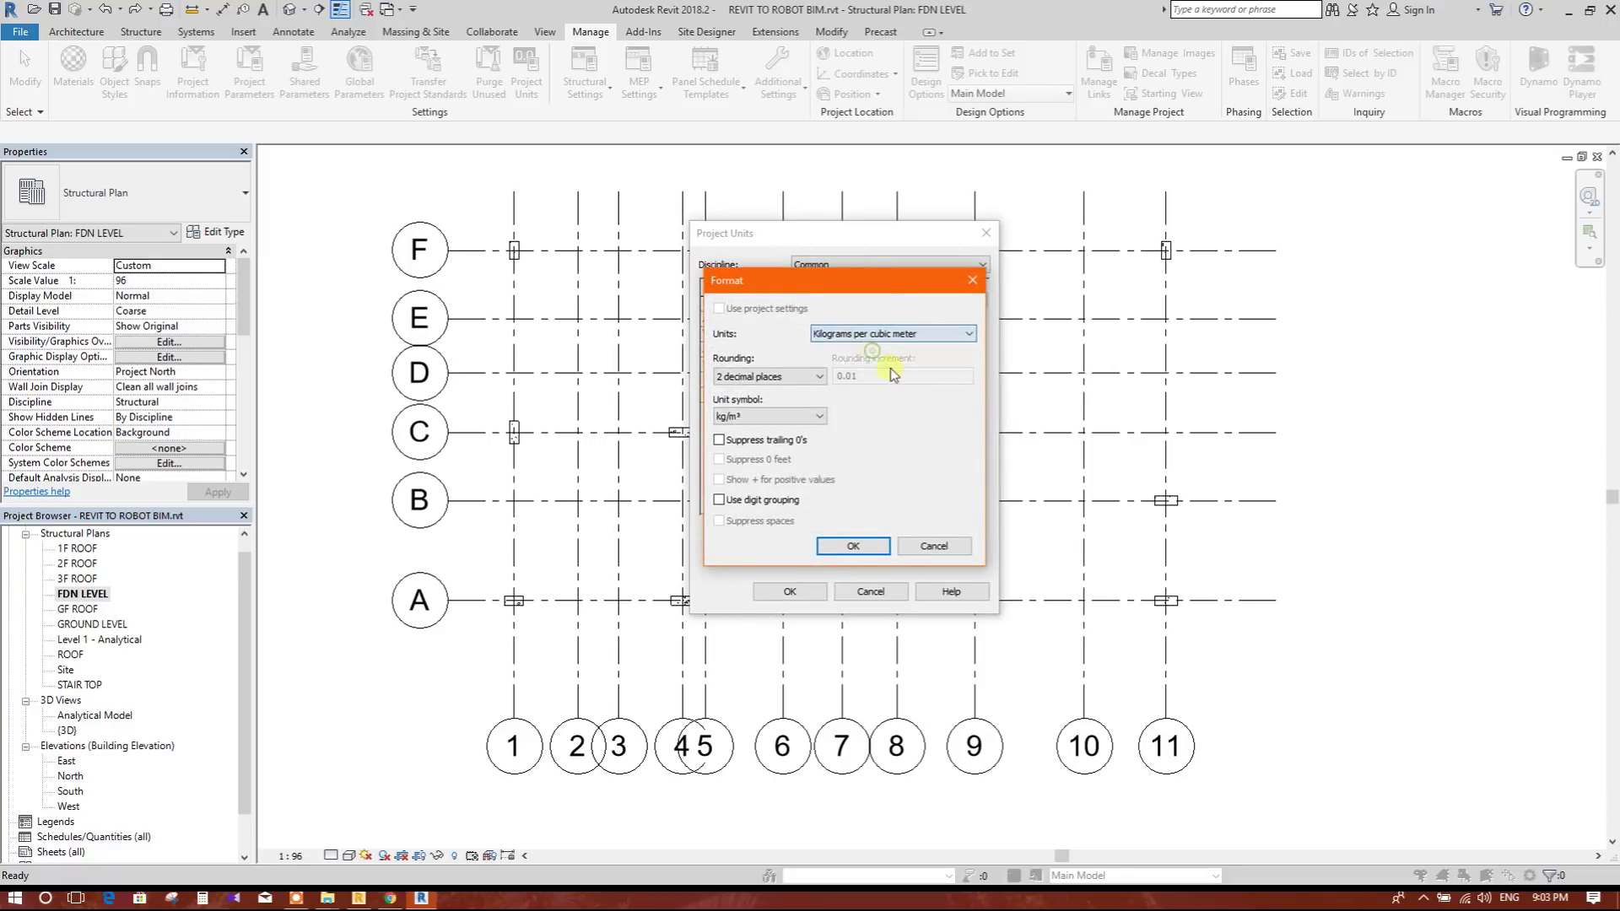
{"action": "left_click", "coordinate": [852, 546]}
- Switch the project units to the Structural discipline and set linear moment to kilonewton-meters per meter
{"action": "left_click", "coordinate": [866, 265]}
{"action": "left_click", "coordinate": [867, 265]}
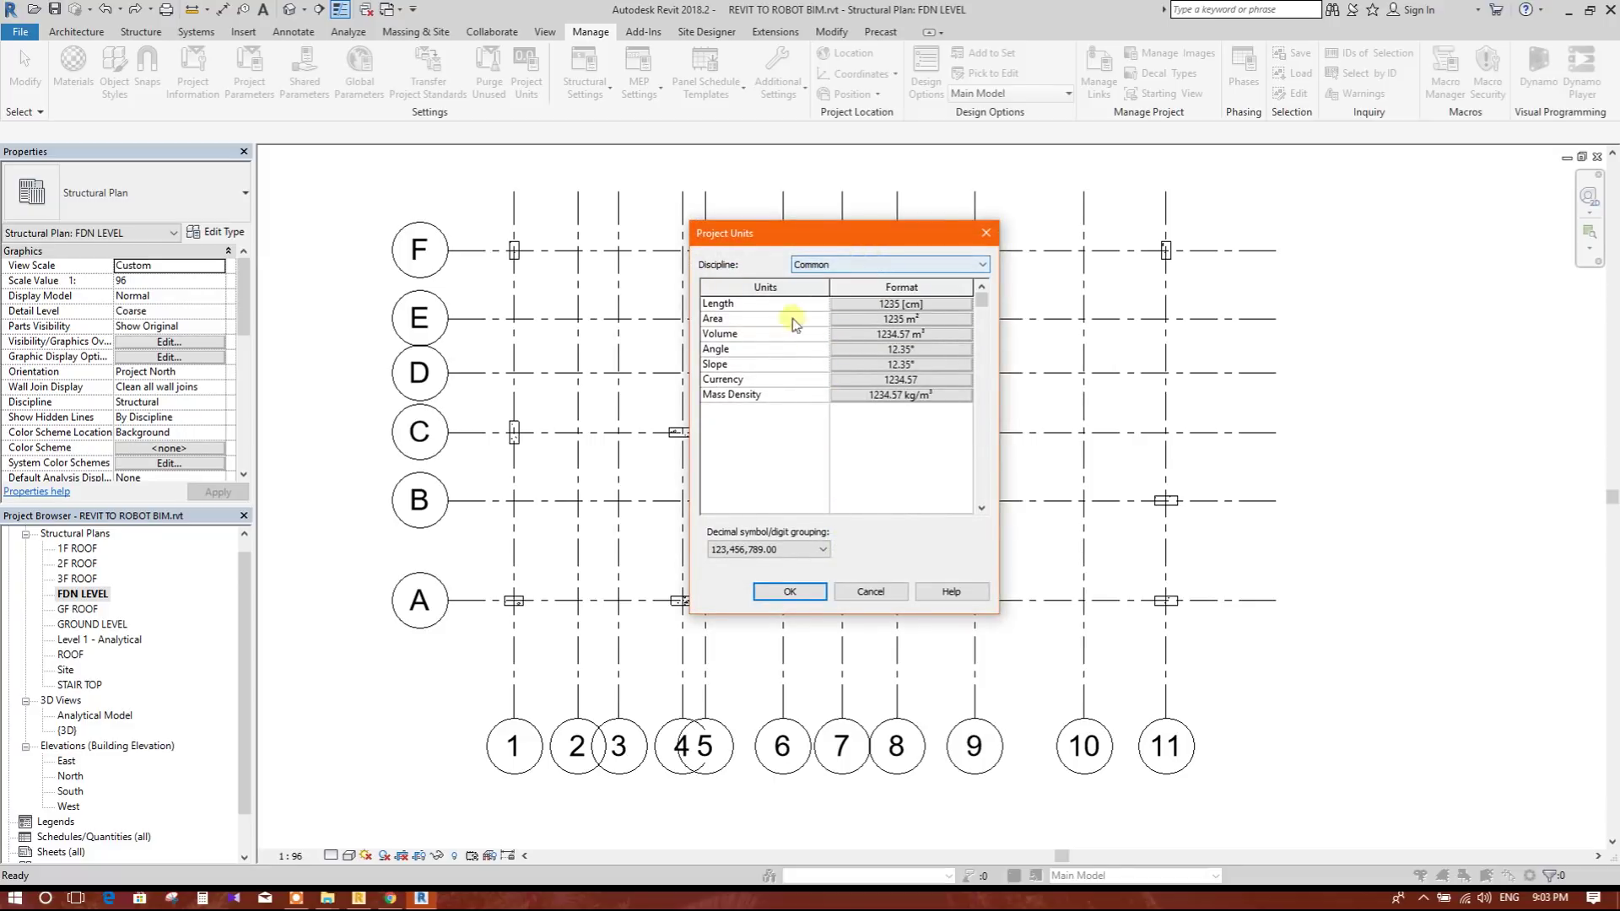
{"action": "left_click", "coordinate": [890, 268]}
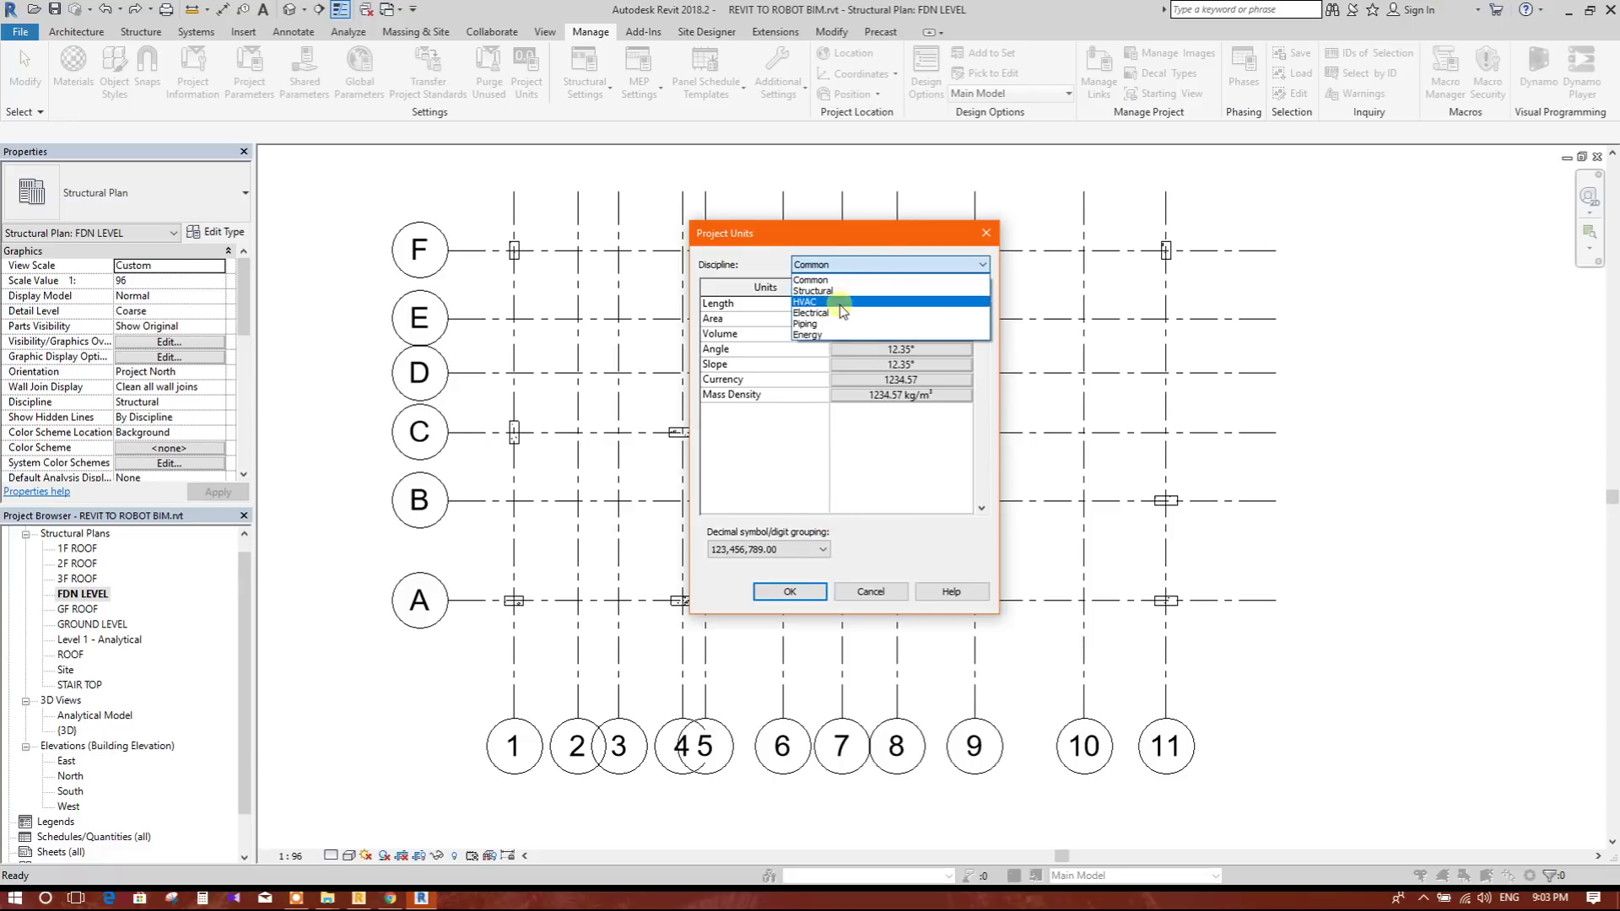
{"action": "left_click", "coordinate": [840, 290]}
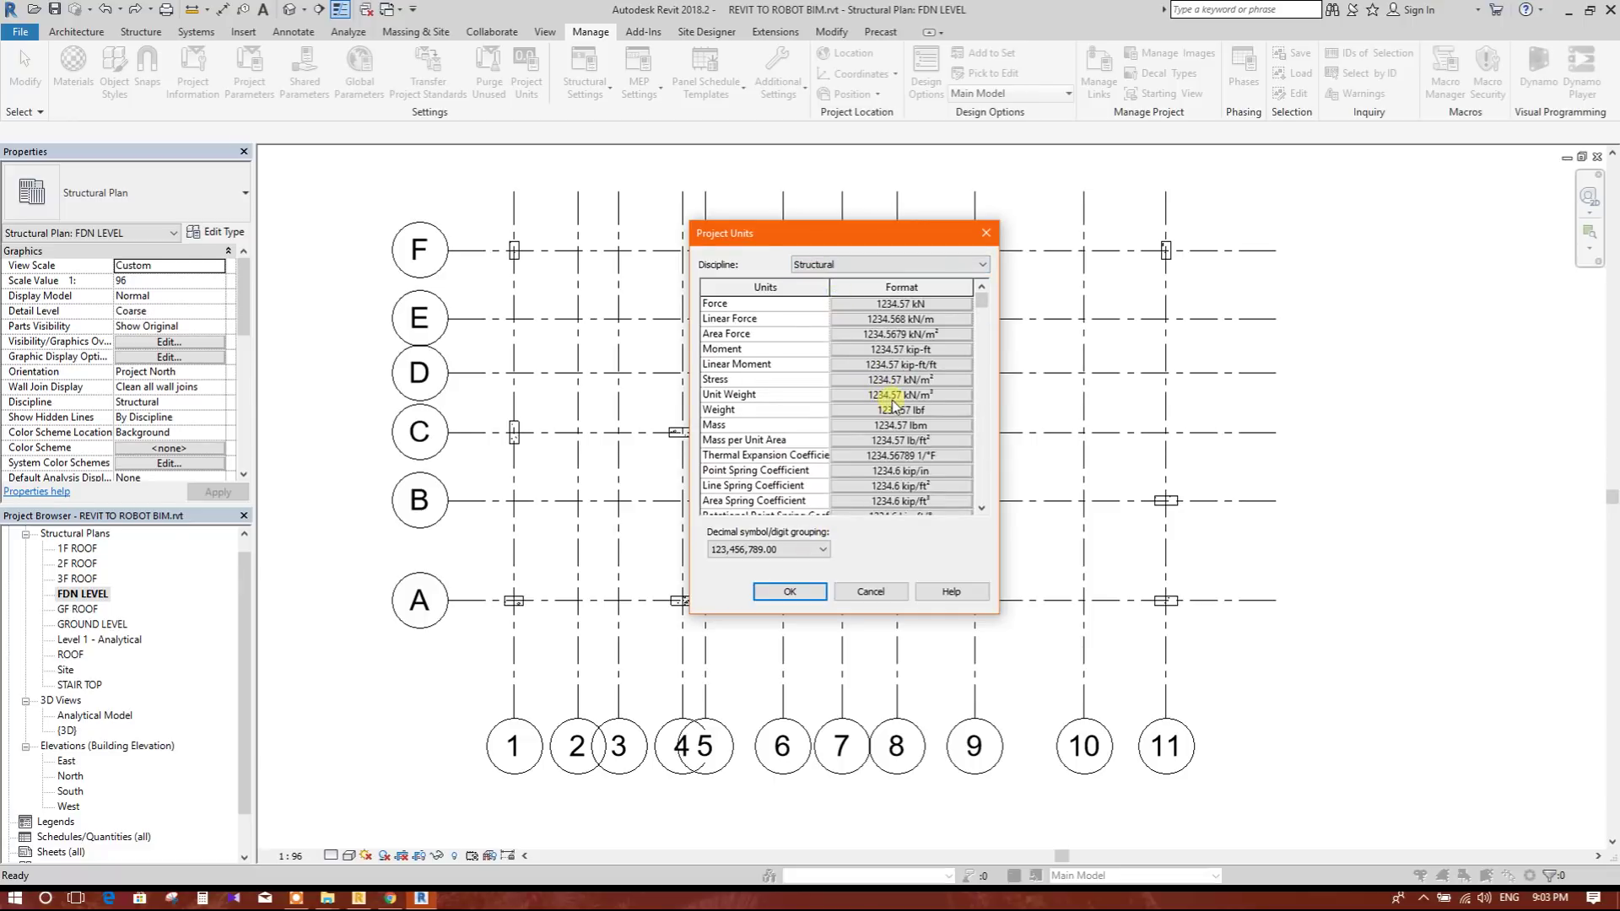
{"action": "scroll", "coordinate": [953, 352], "scroll_direction": "down", "scroll_amount": 1}
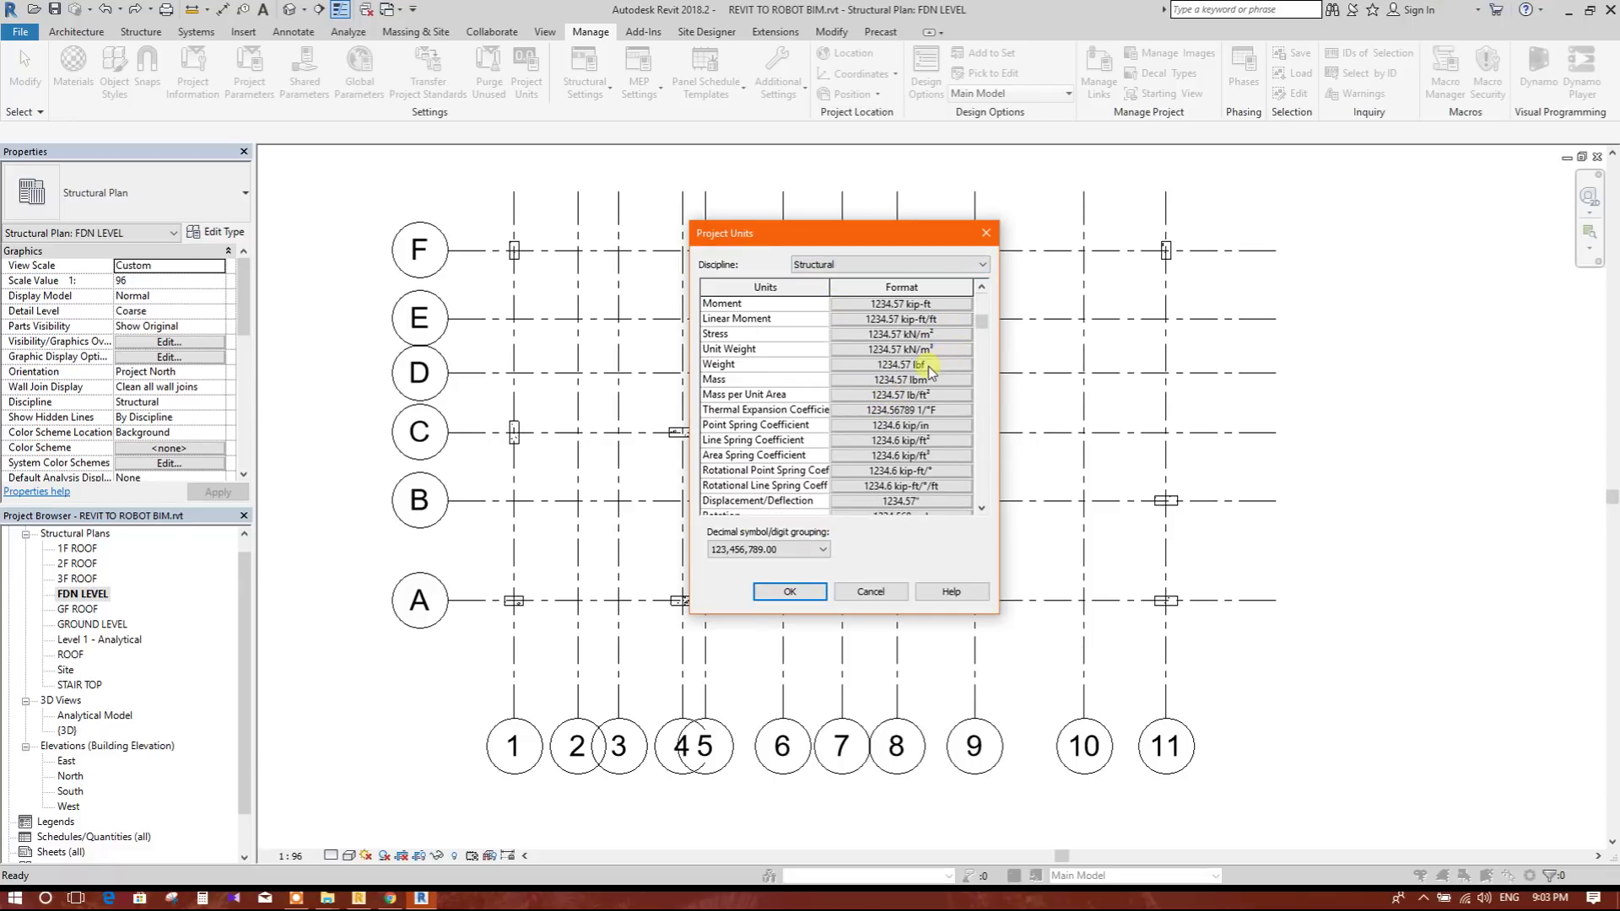
{"action": "left_click", "coordinate": [928, 320]}
{"action": "left_click", "coordinate": [918, 333]}
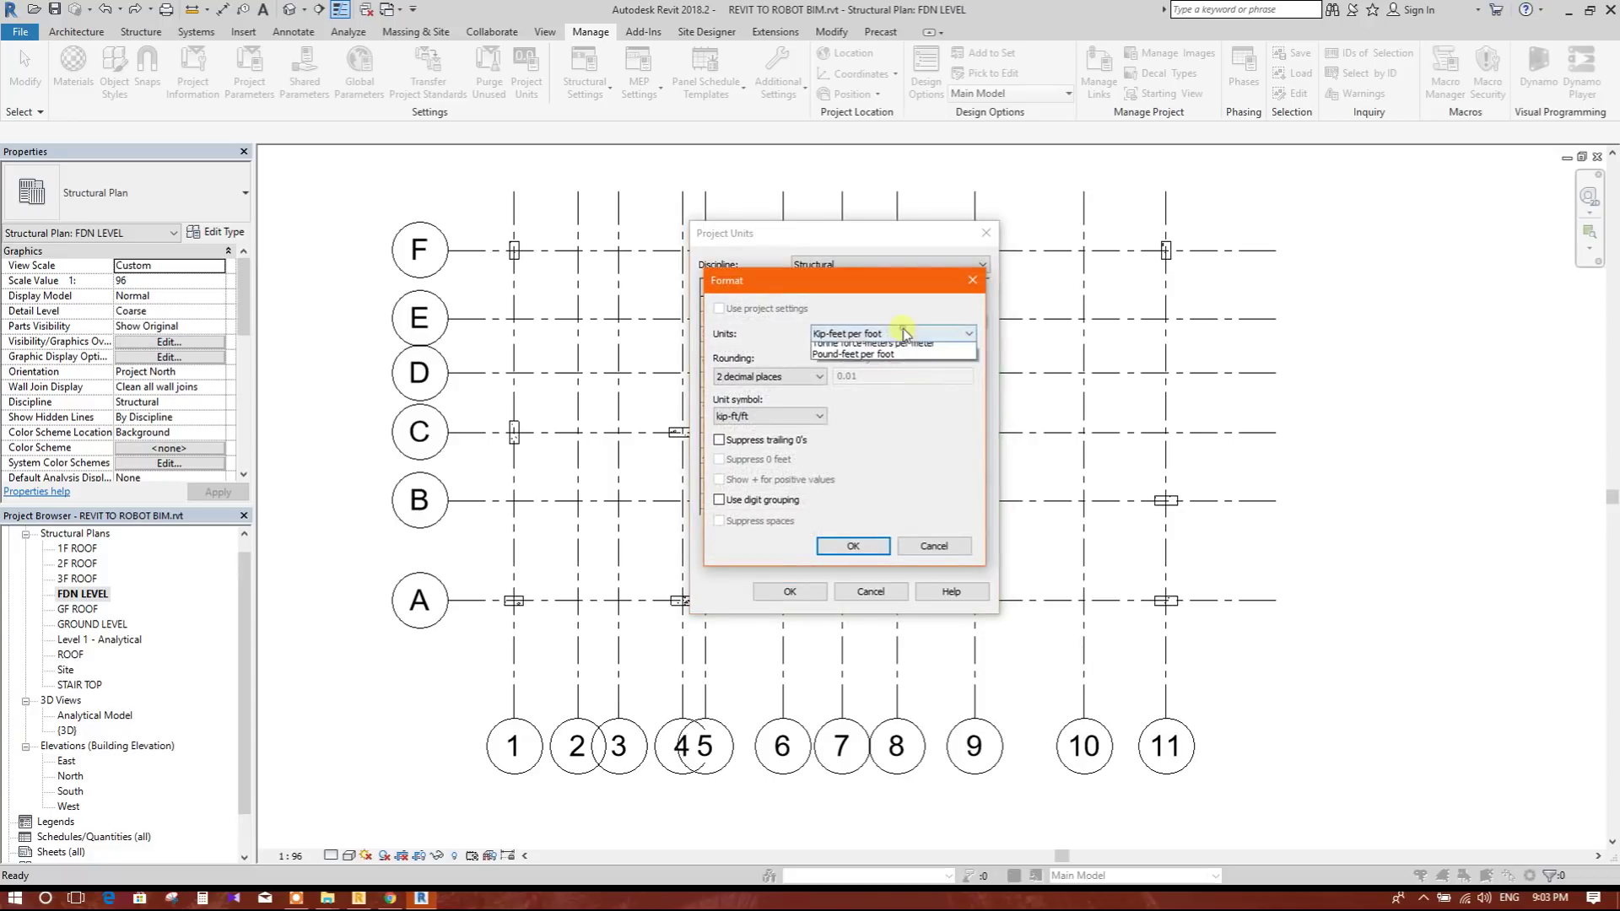
{"action": "left_click", "coordinate": [873, 371]}
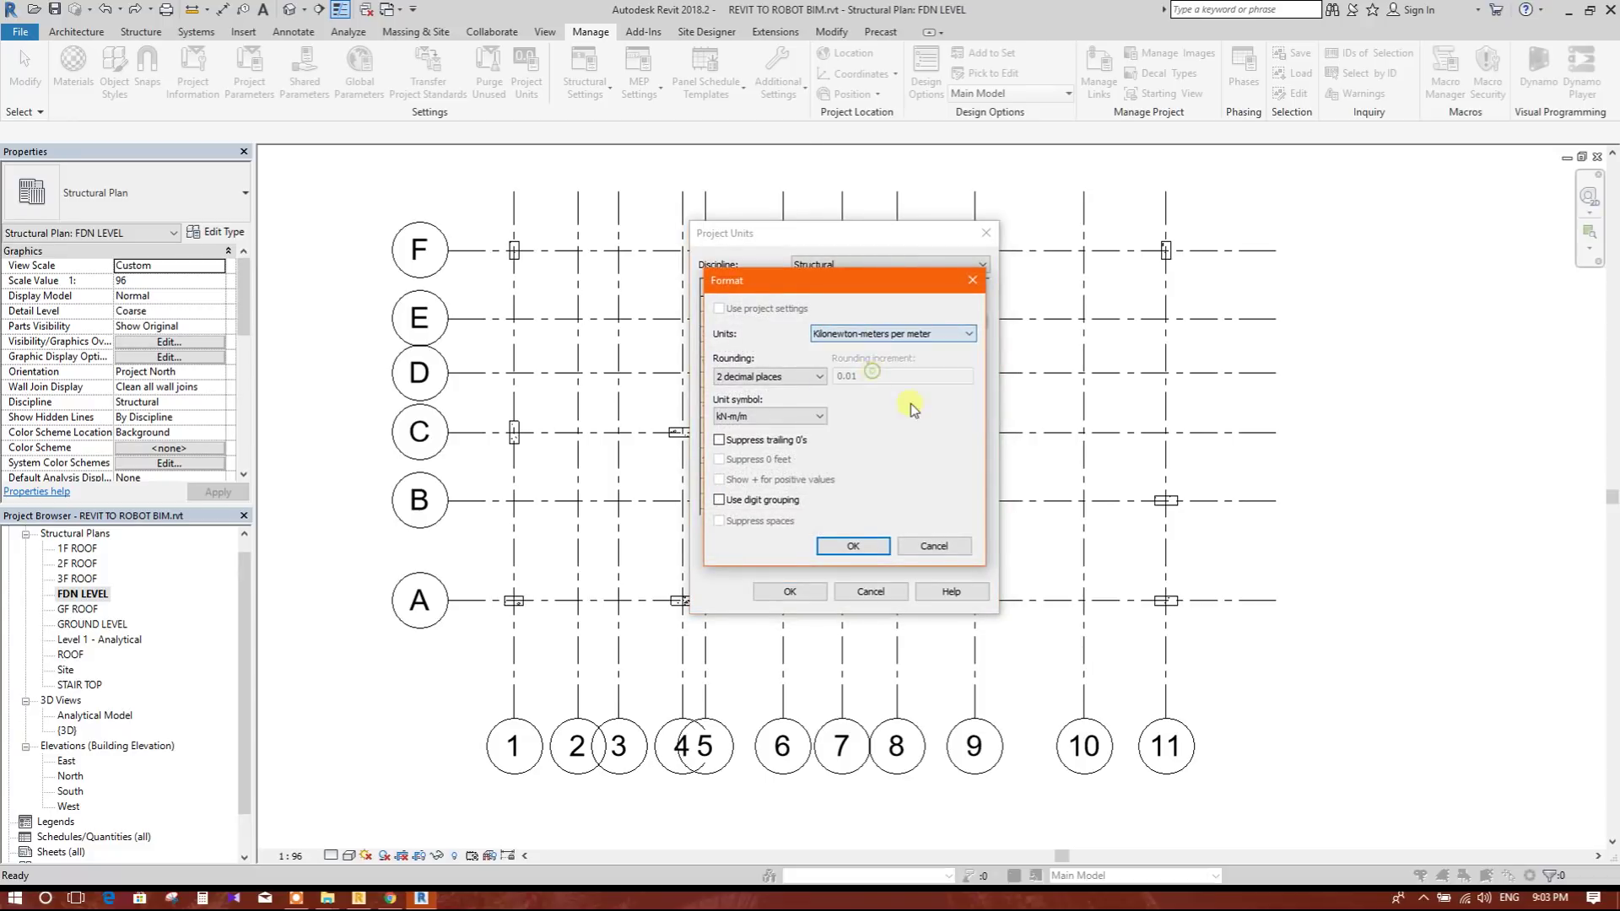
{"action": "left_click", "coordinate": [853, 546]}
- Set the structural weight unit to kilonewtons
{"action": "scroll", "coordinate": [927, 456], "scroll_direction": "down", "scroll_amount": 1}
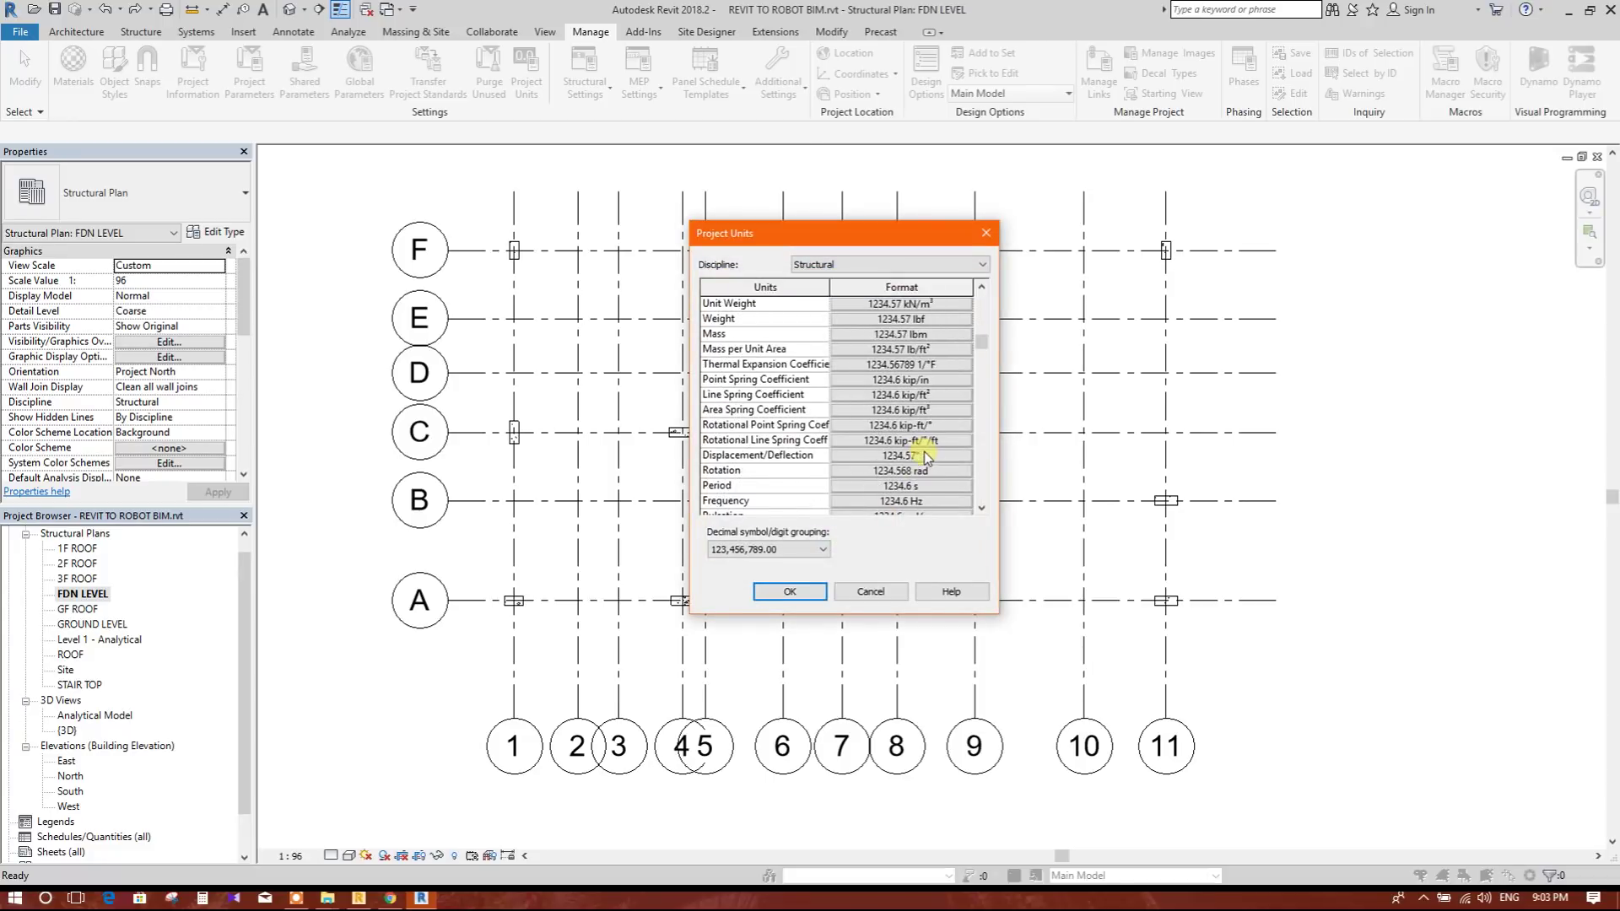
{"action": "left_click", "coordinate": [943, 320]}
{"action": "left_click", "coordinate": [877, 334]}
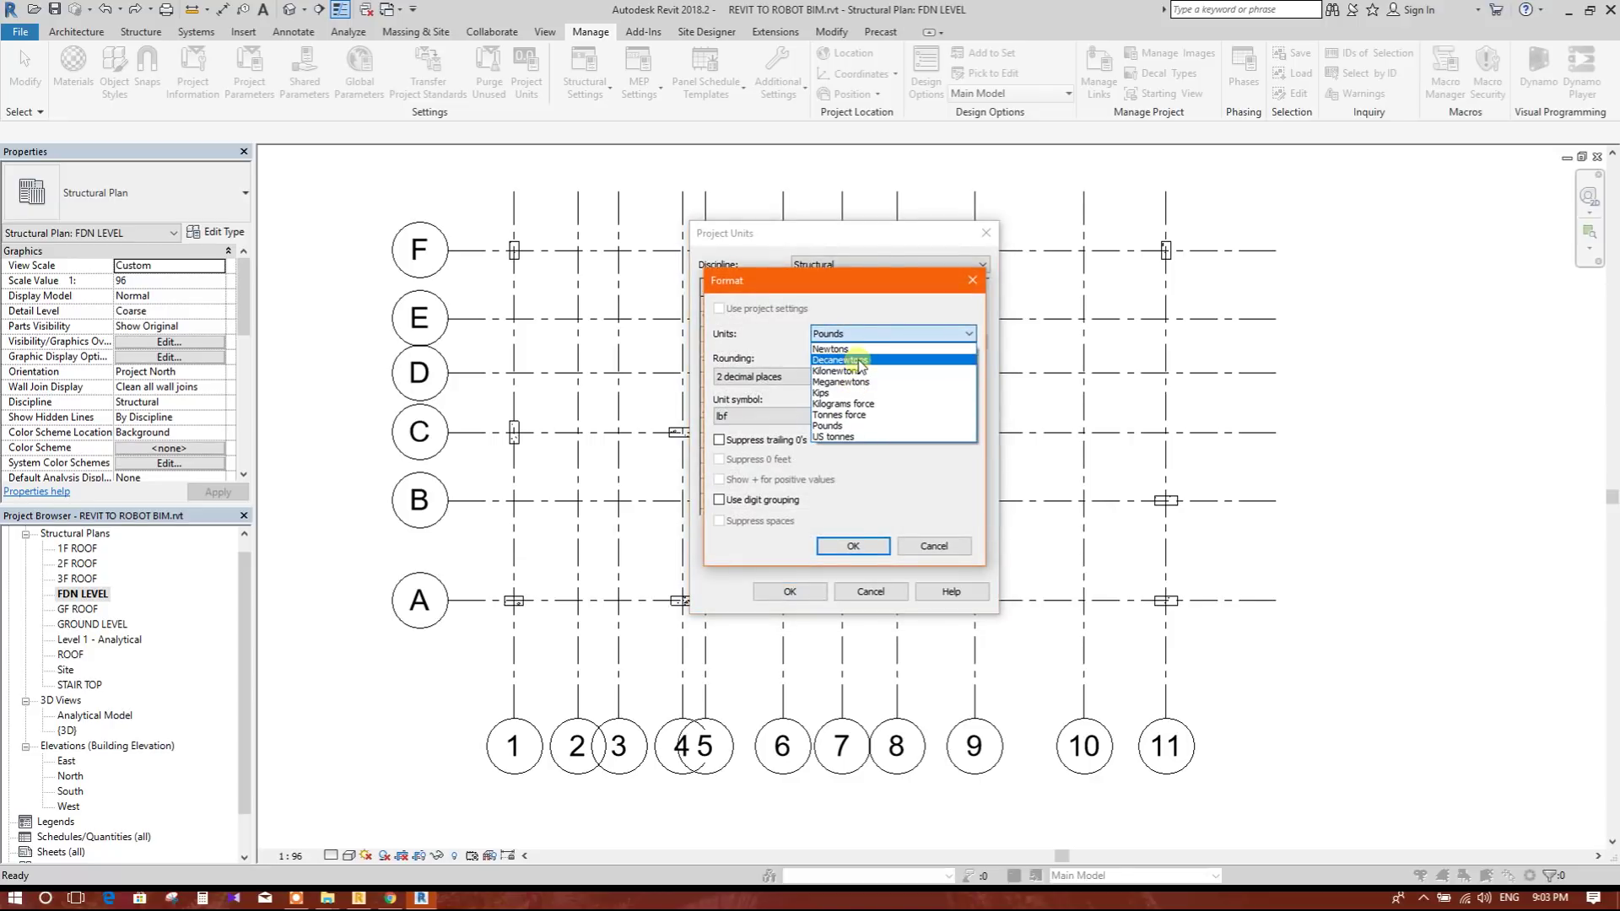
{"action": "left_click", "coordinate": [834, 348]}
{"action": "left_click", "coordinate": [891, 337]}
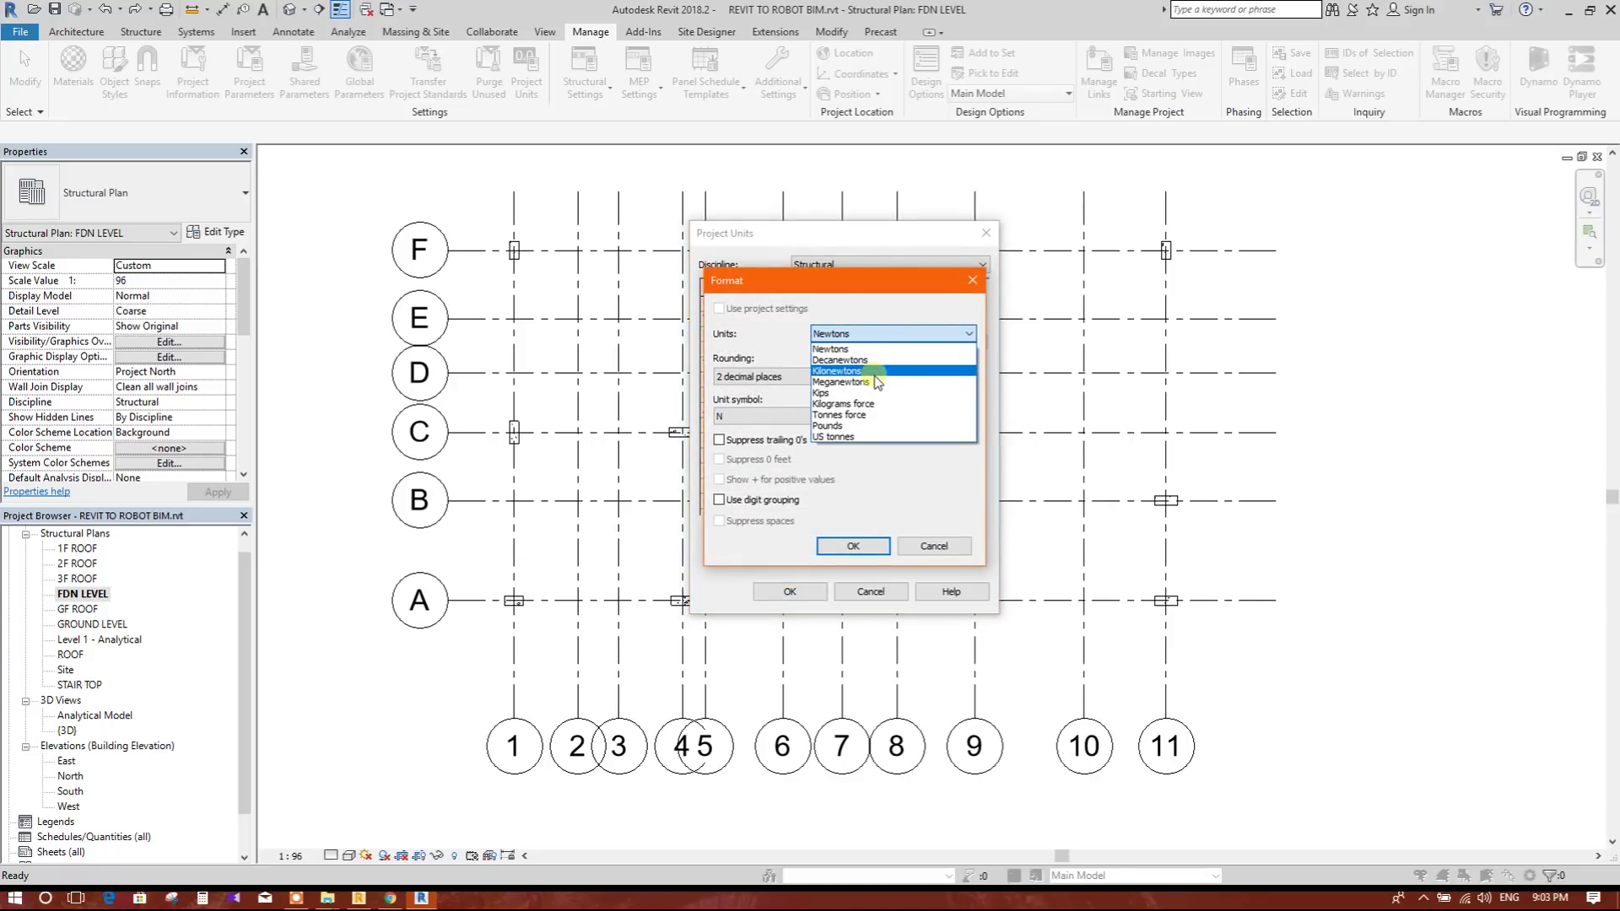
{"action": "left_click", "coordinate": [873, 371]}
{"action": "left_click", "coordinate": [852, 546]}
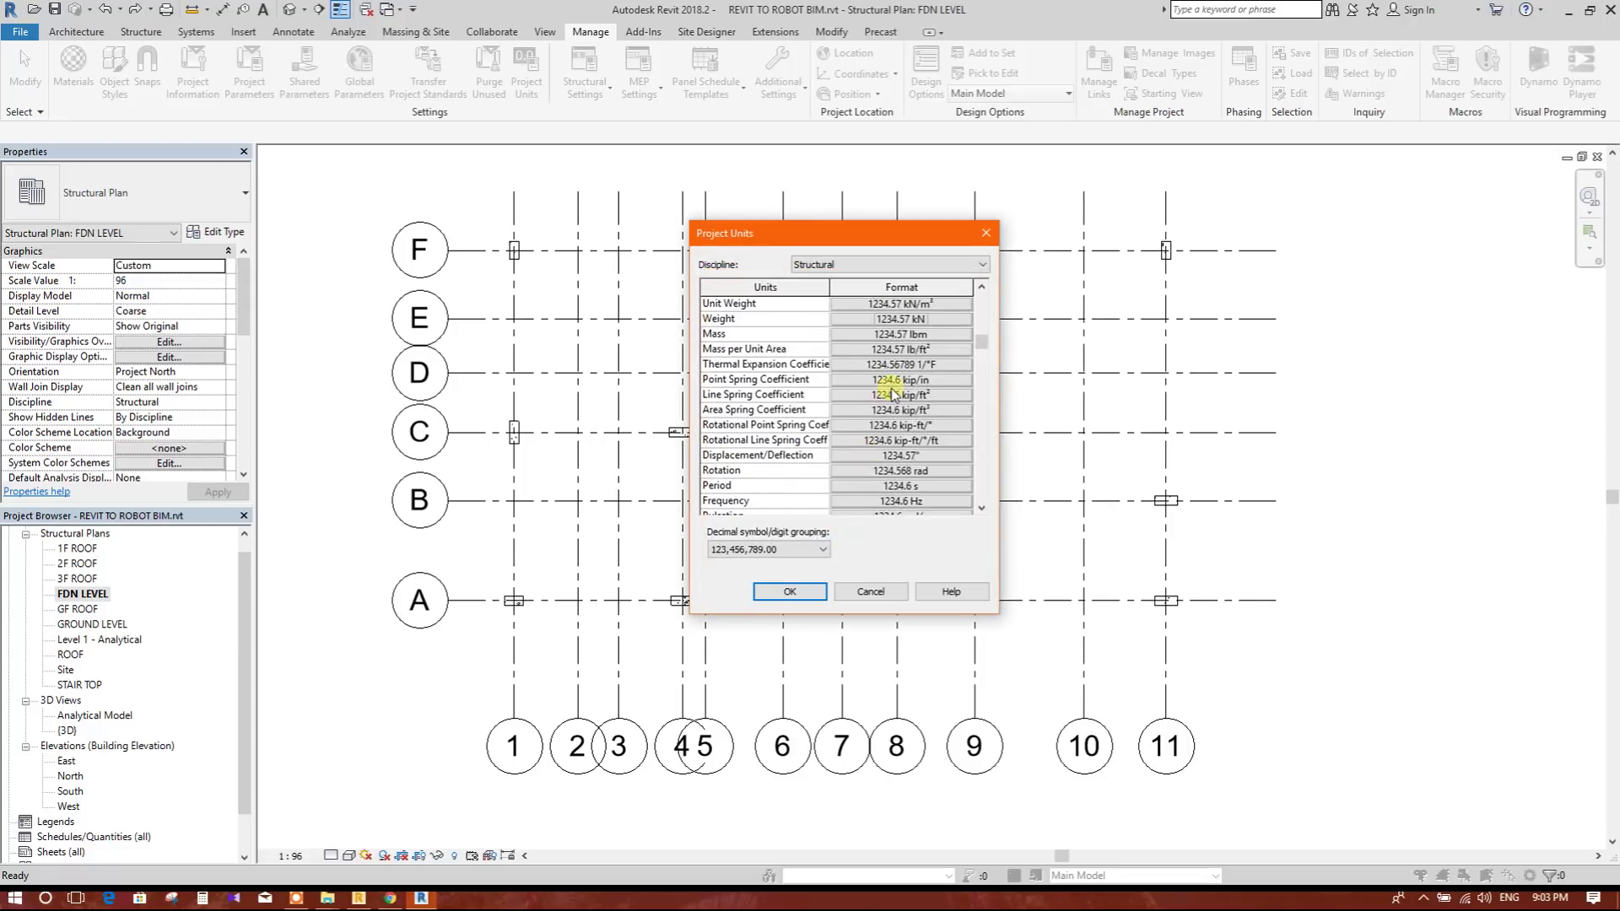
- Set the structural mass per unit area to kilograms per square meter (kg/m²)
{"action": "scroll", "coordinate": [885, 396], "scroll_direction": "down", "scroll_amount": 1}
{"action": "left_click", "coordinate": [943, 306]}
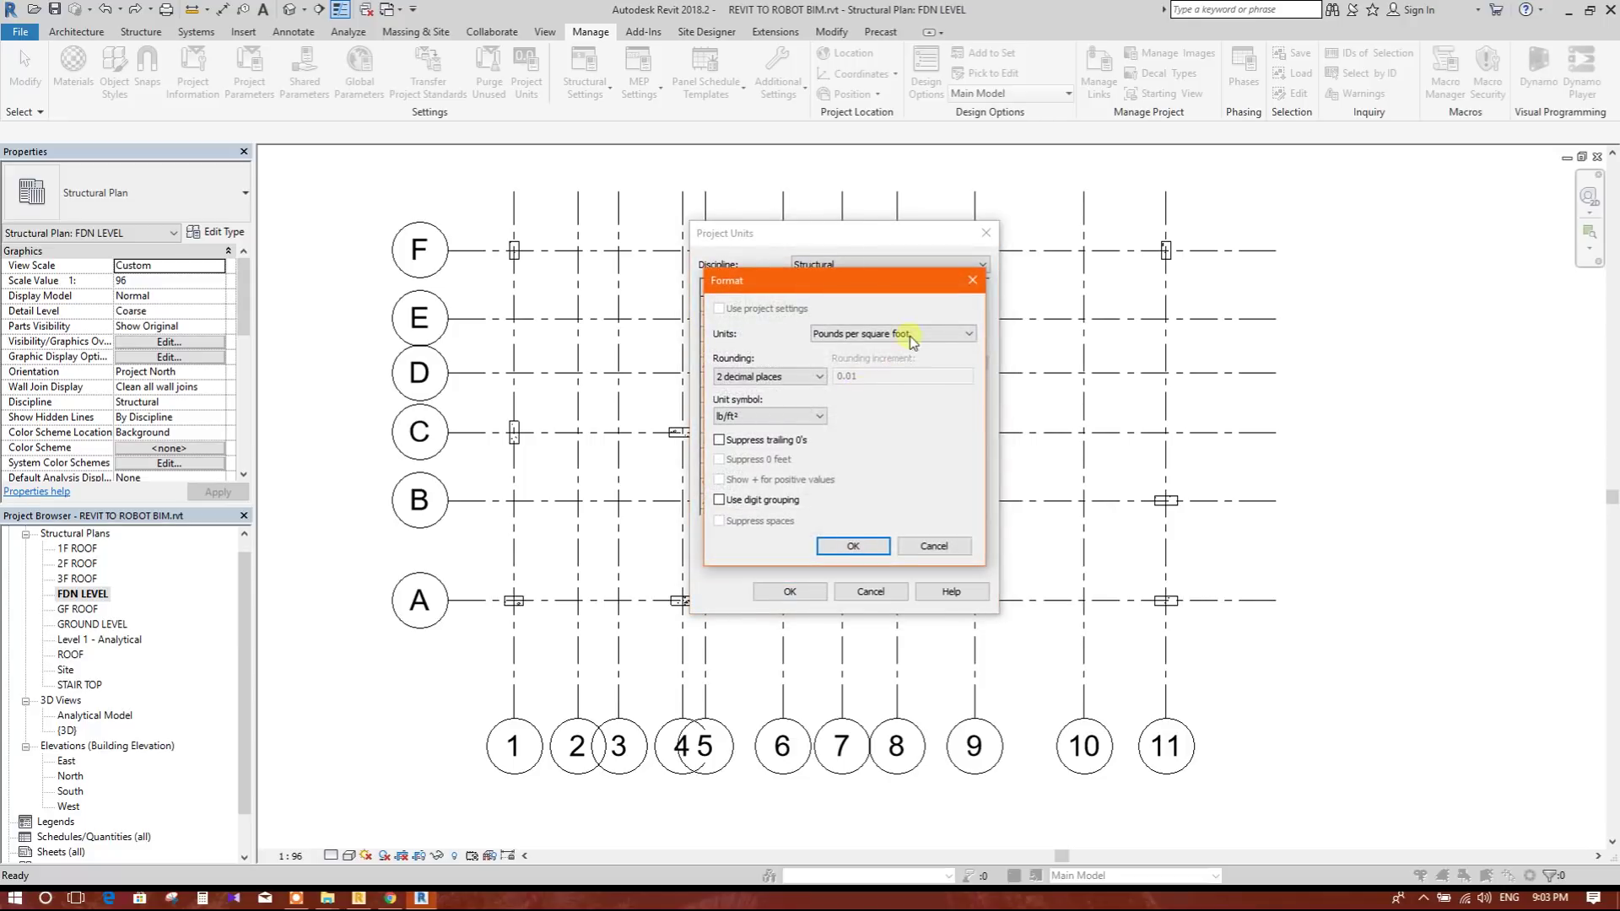
{"action": "left_click", "coordinate": [902, 334]}
{"action": "left_click", "coordinate": [882, 361]}
{"action": "left_click", "coordinate": [852, 546]}
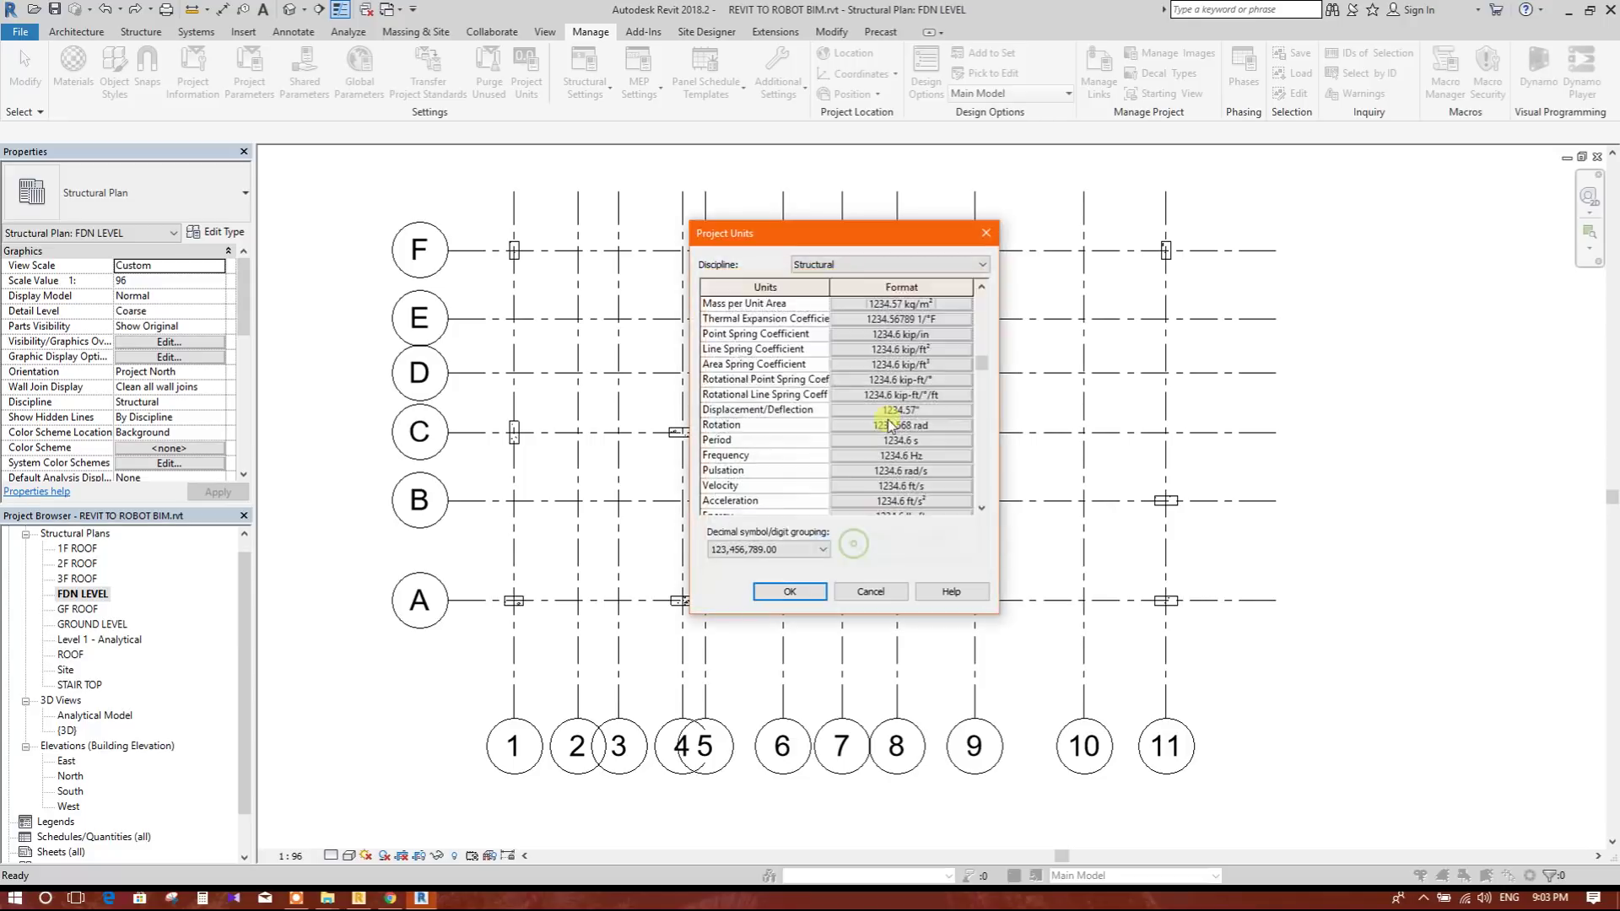
- Set the structural mass per unit length to kilograms per meter
{"action": "left_click", "coordinate": [924, 349]}
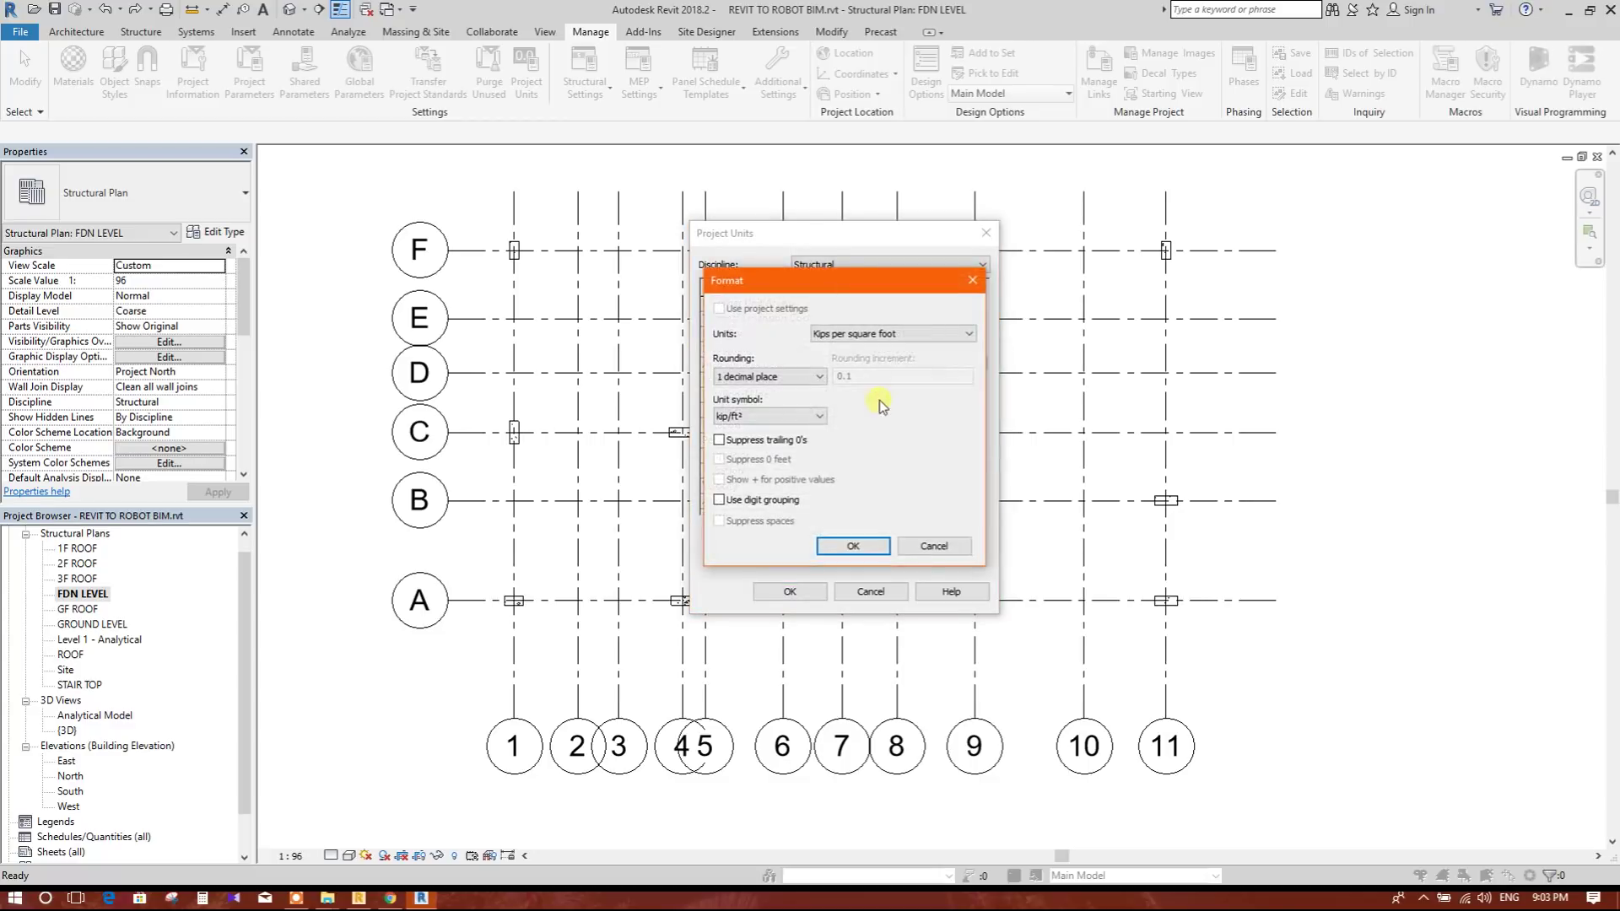
{"action": "left_click", "coordinate": [921, 545]}
{"action": "scroll", "coordinate": [934, 422], "scroll_direction": "down", "scroll_amount": 8}
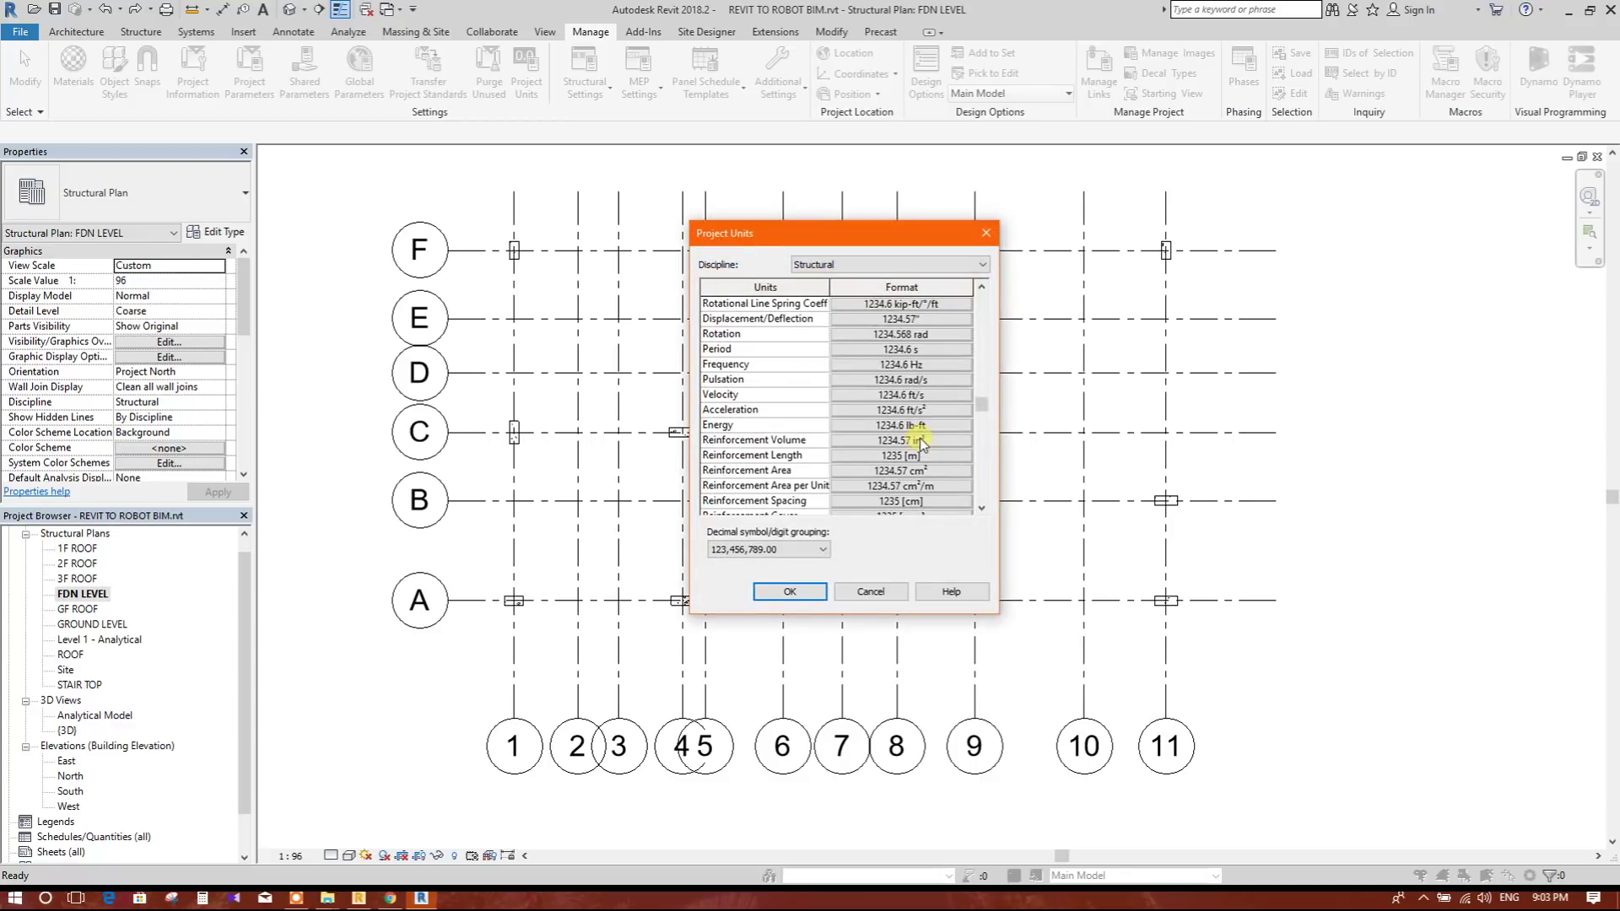
{"action": "scroll", "coordinate": [934, 422], "scroll_direction": "down", "scroll_amount": 2}
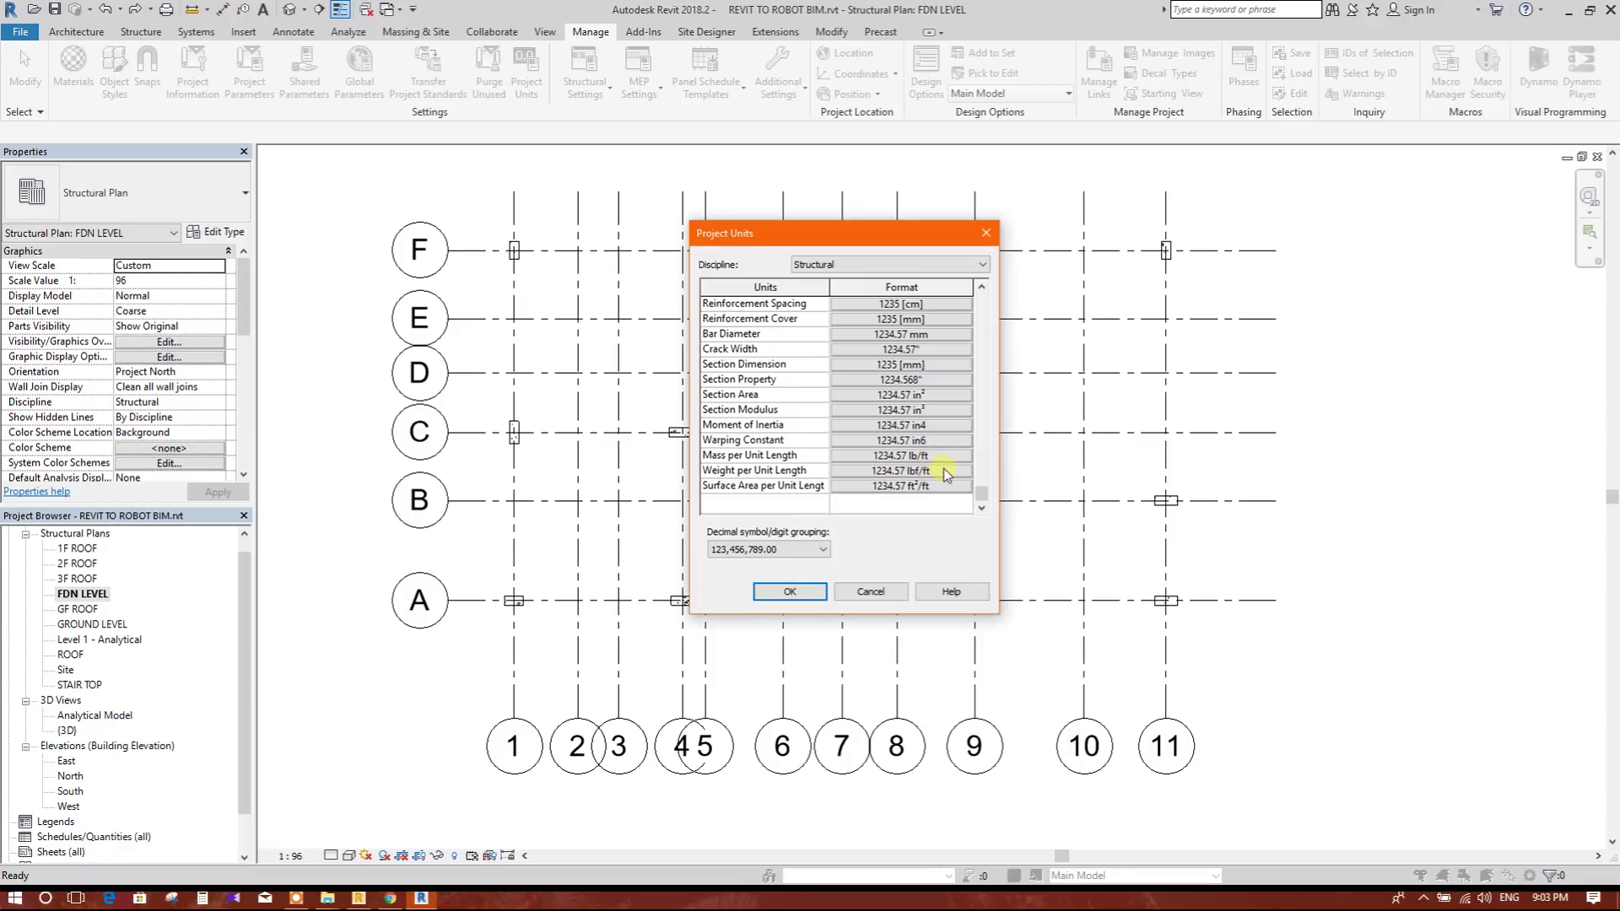
{"action": "left_click", "coordinate": [882, 456]}
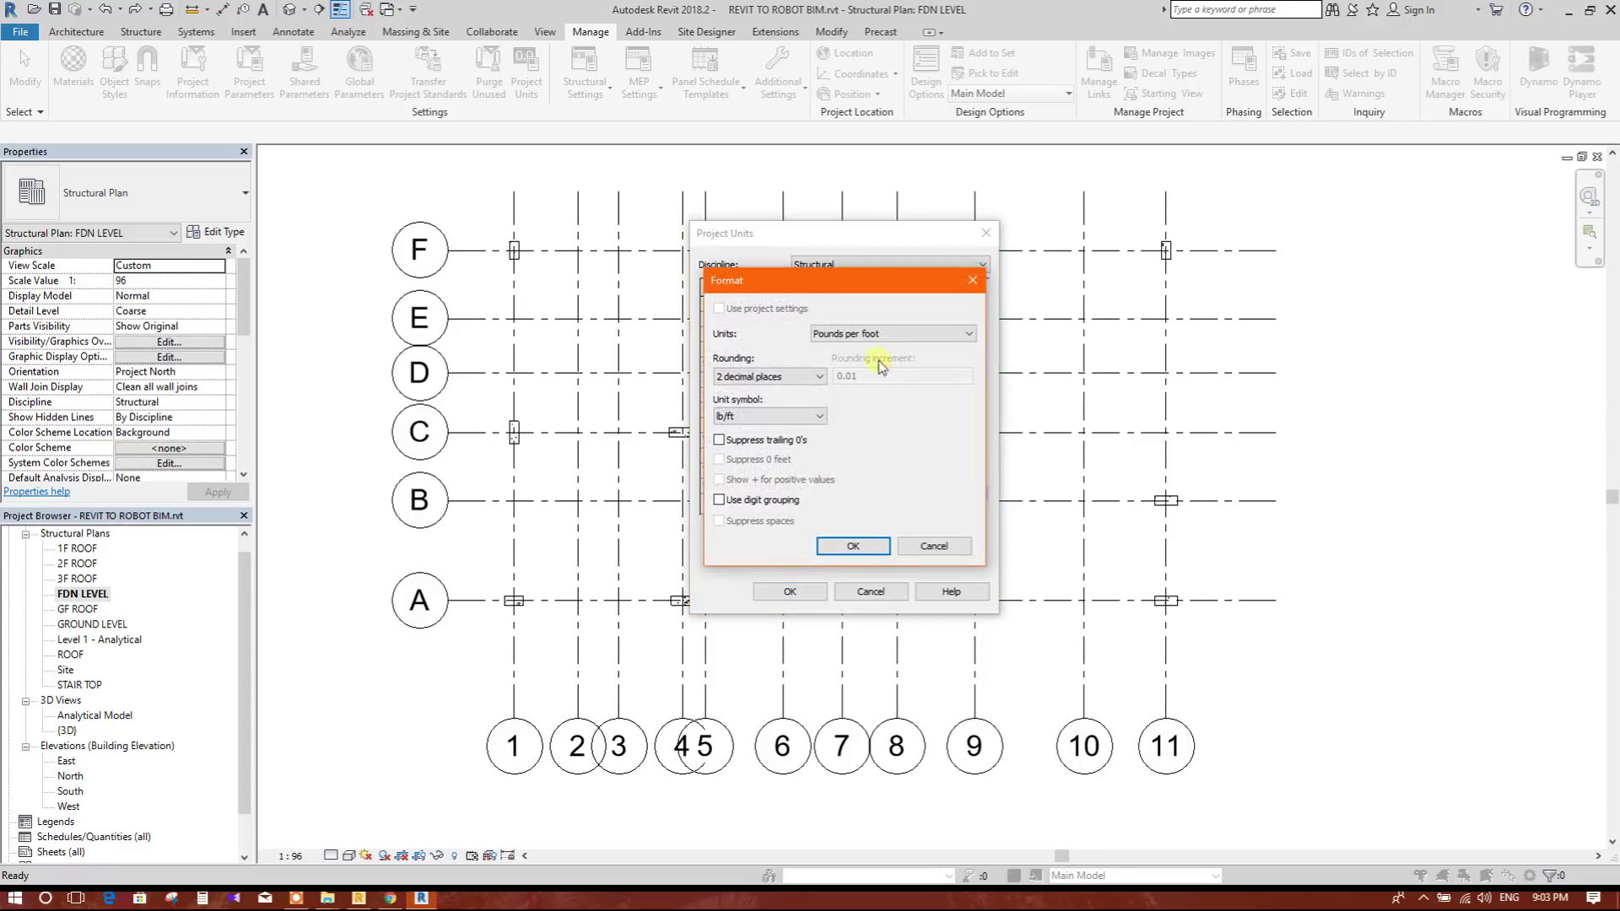
{"action": "left_click", "coordinate": [890, 334]}
{"action": "left_click", "coordinate": [877, 349]}
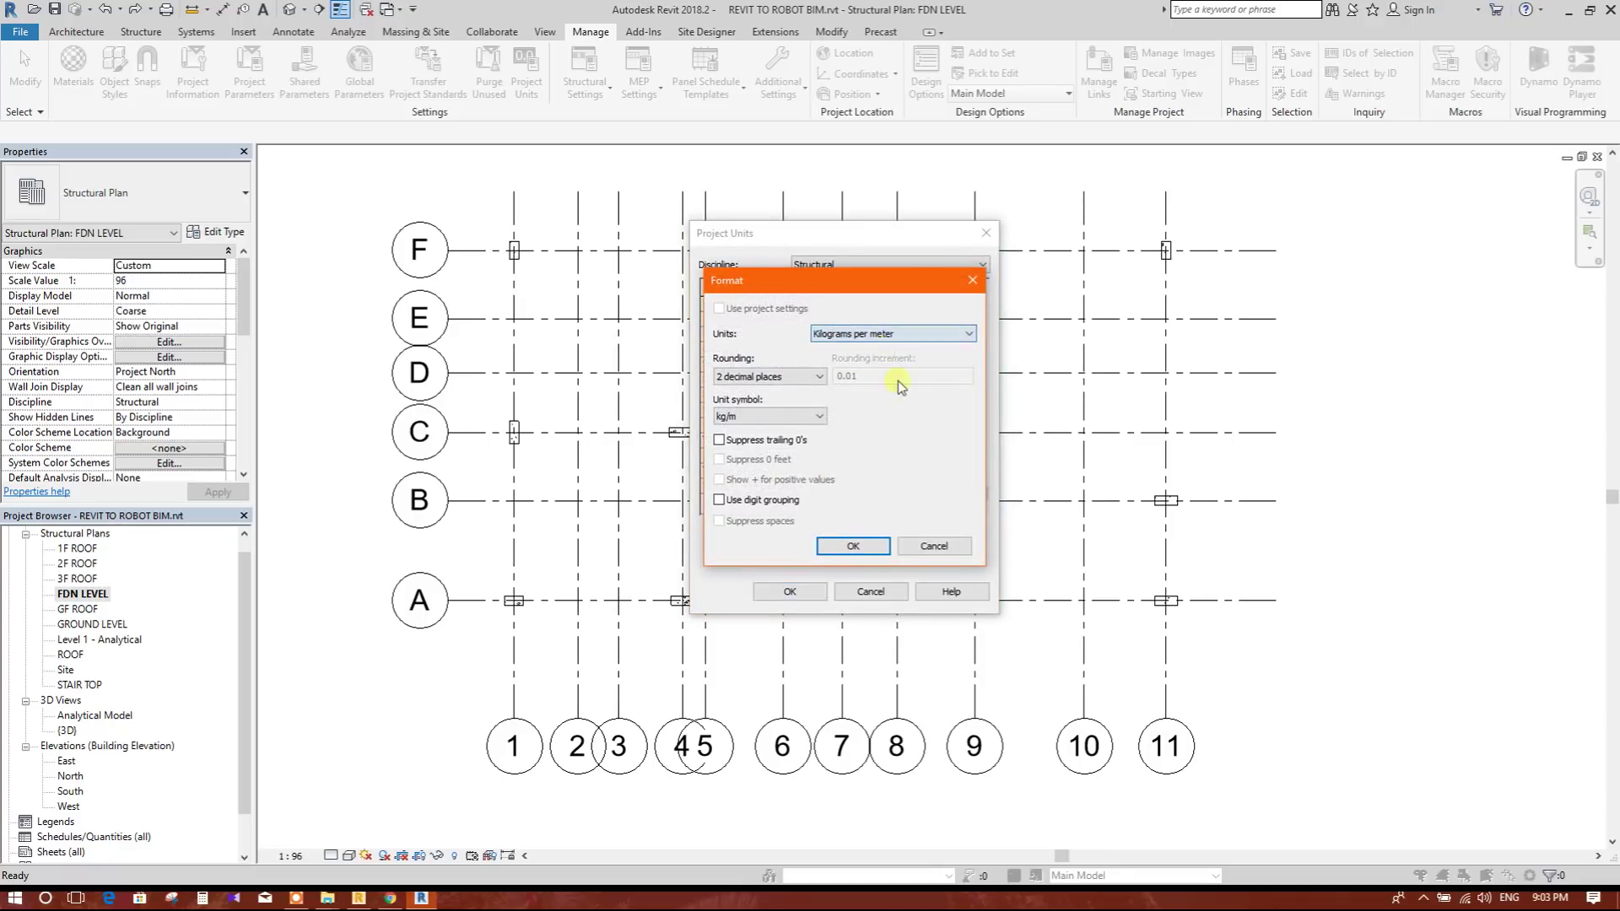
{"action": "left_click", "coordinate": [854, 545]}
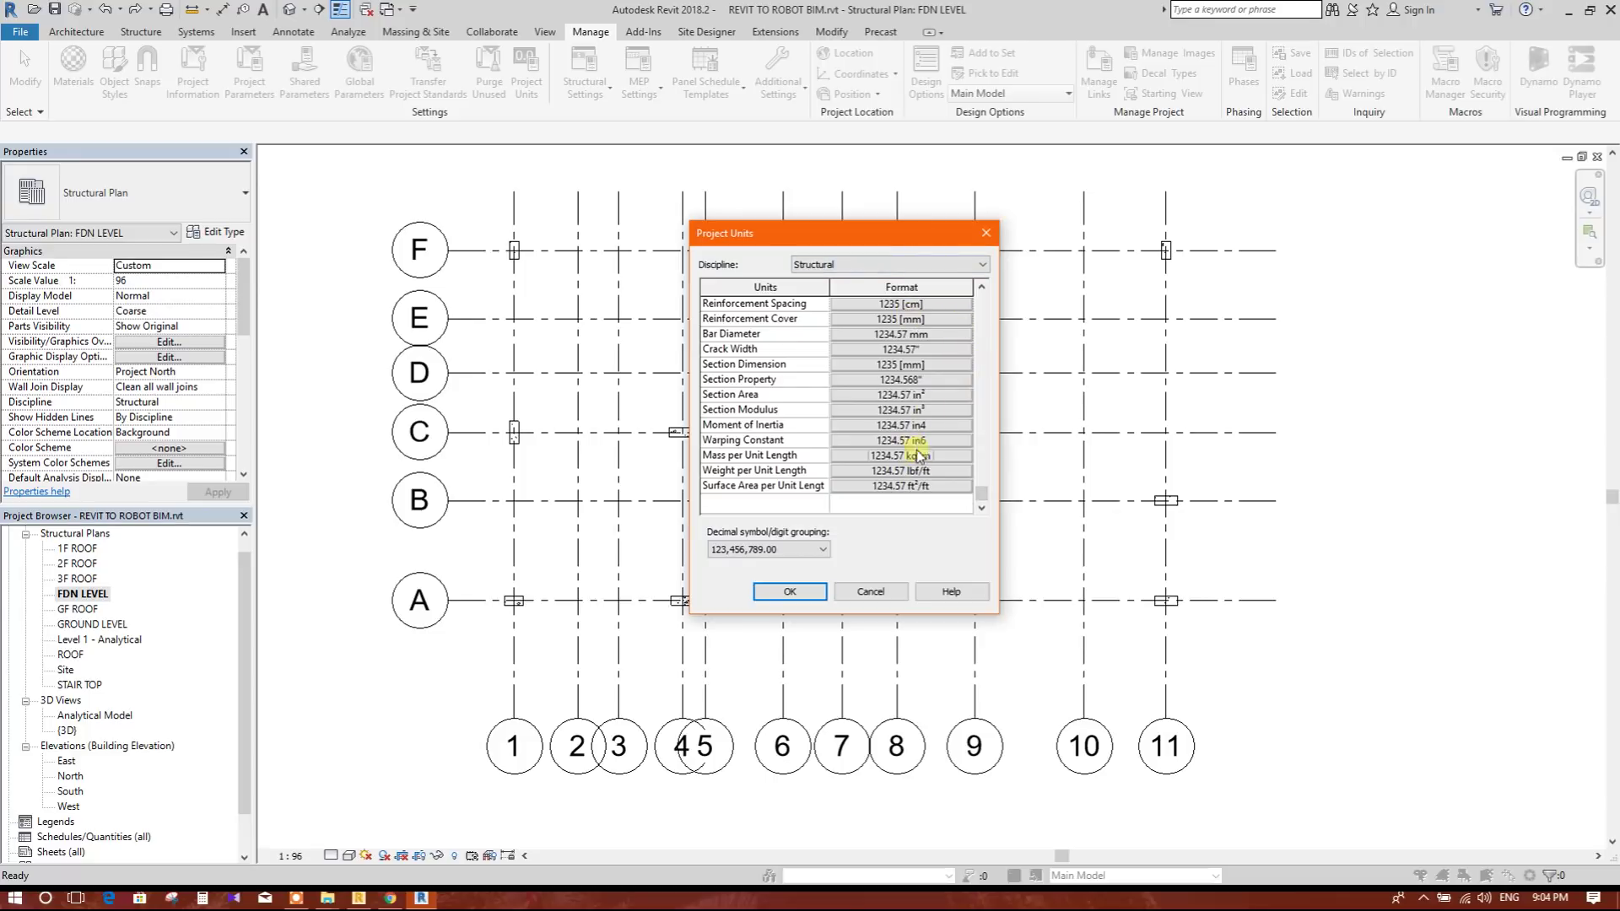
- Review the full list of structural unit formats, from force to surface area per unit length
{"action": "scroll", "coordinate": [936, 379], "scroll_direction": "up", "scroll_amount": 8}
{"action": "scroll", "coordinate": [934, 375], "scroll_direction": "down", "scroll_amount": 8}
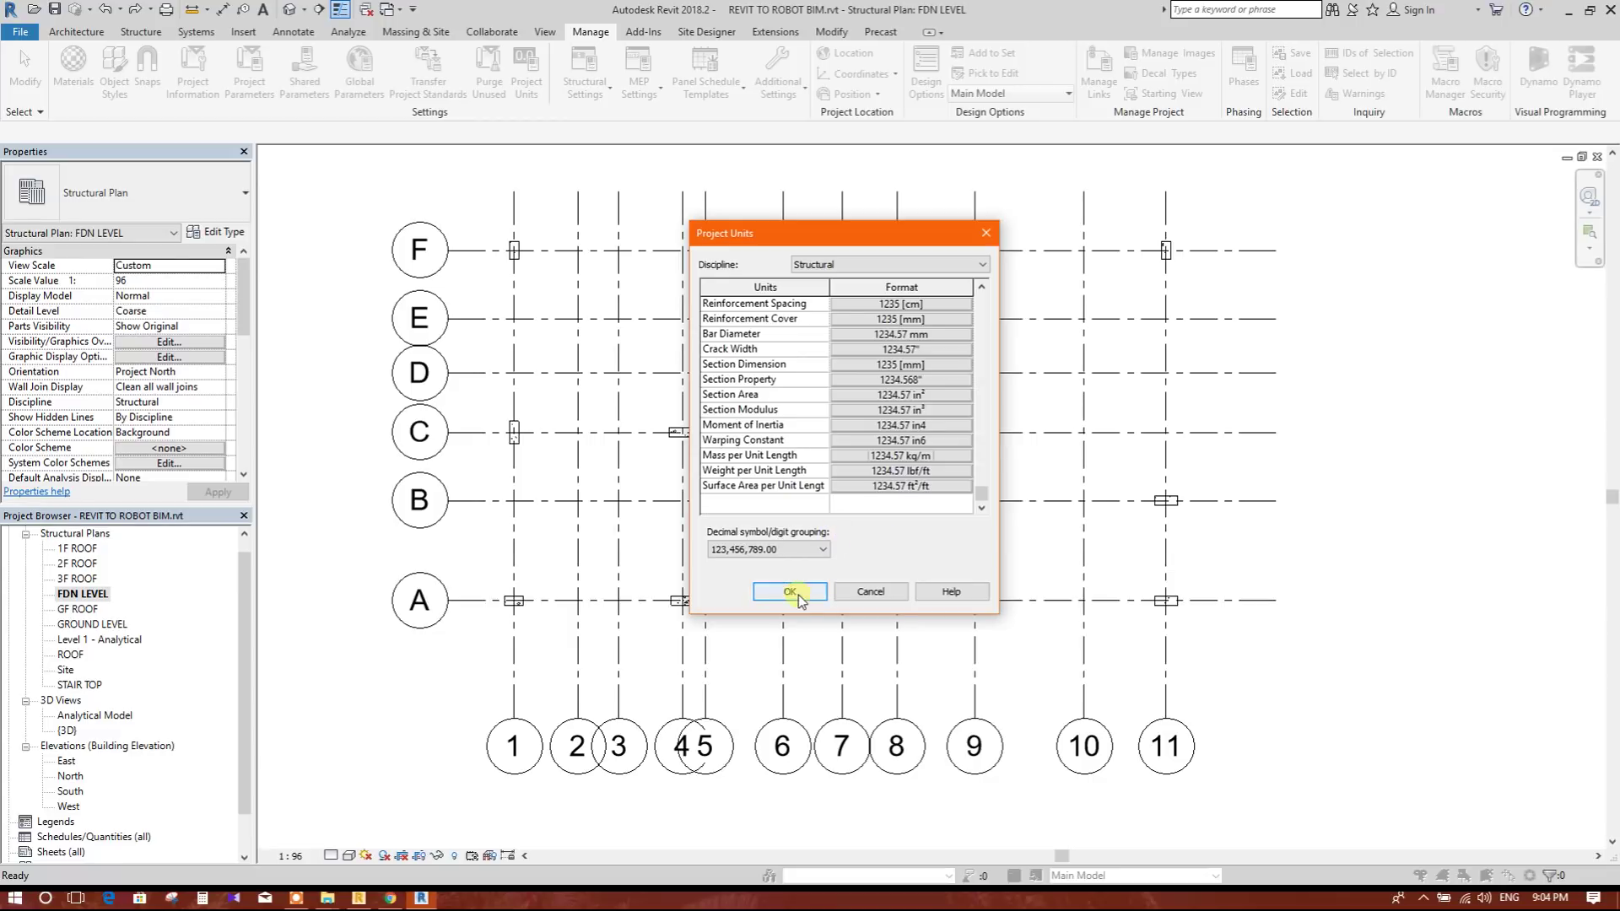
{"action": "left_click_drag", "start_coordinate": [871, 242], "coordinate": [944, 223]}
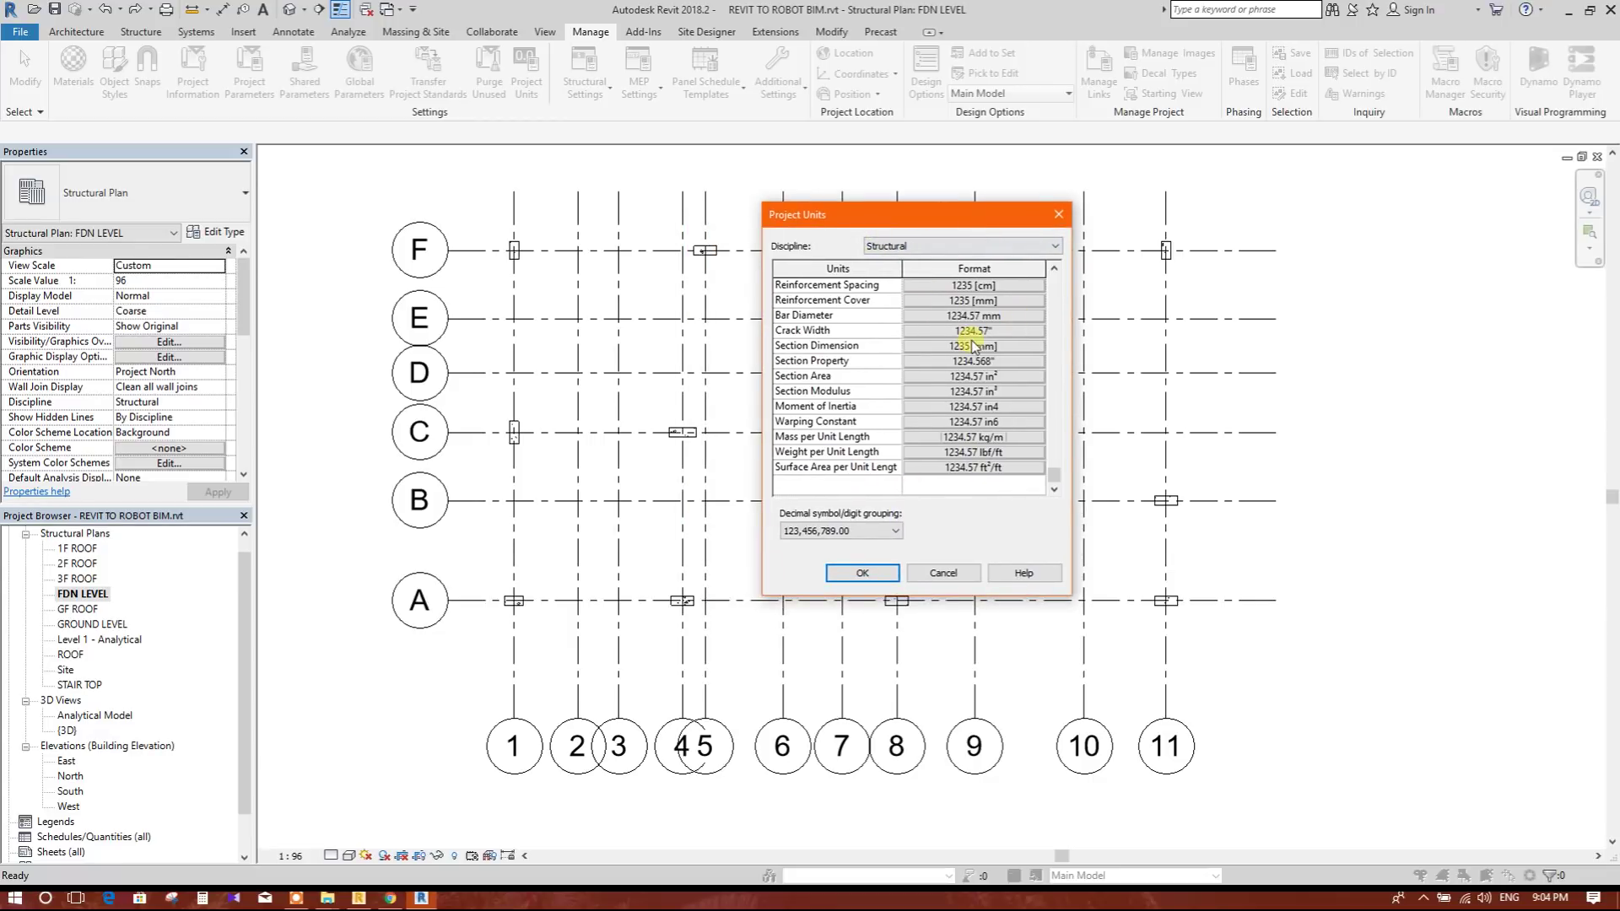
{"action": "scroll", "coordinate": [975, 346], "scroll_direction": "up", "scroll_amount": 10}
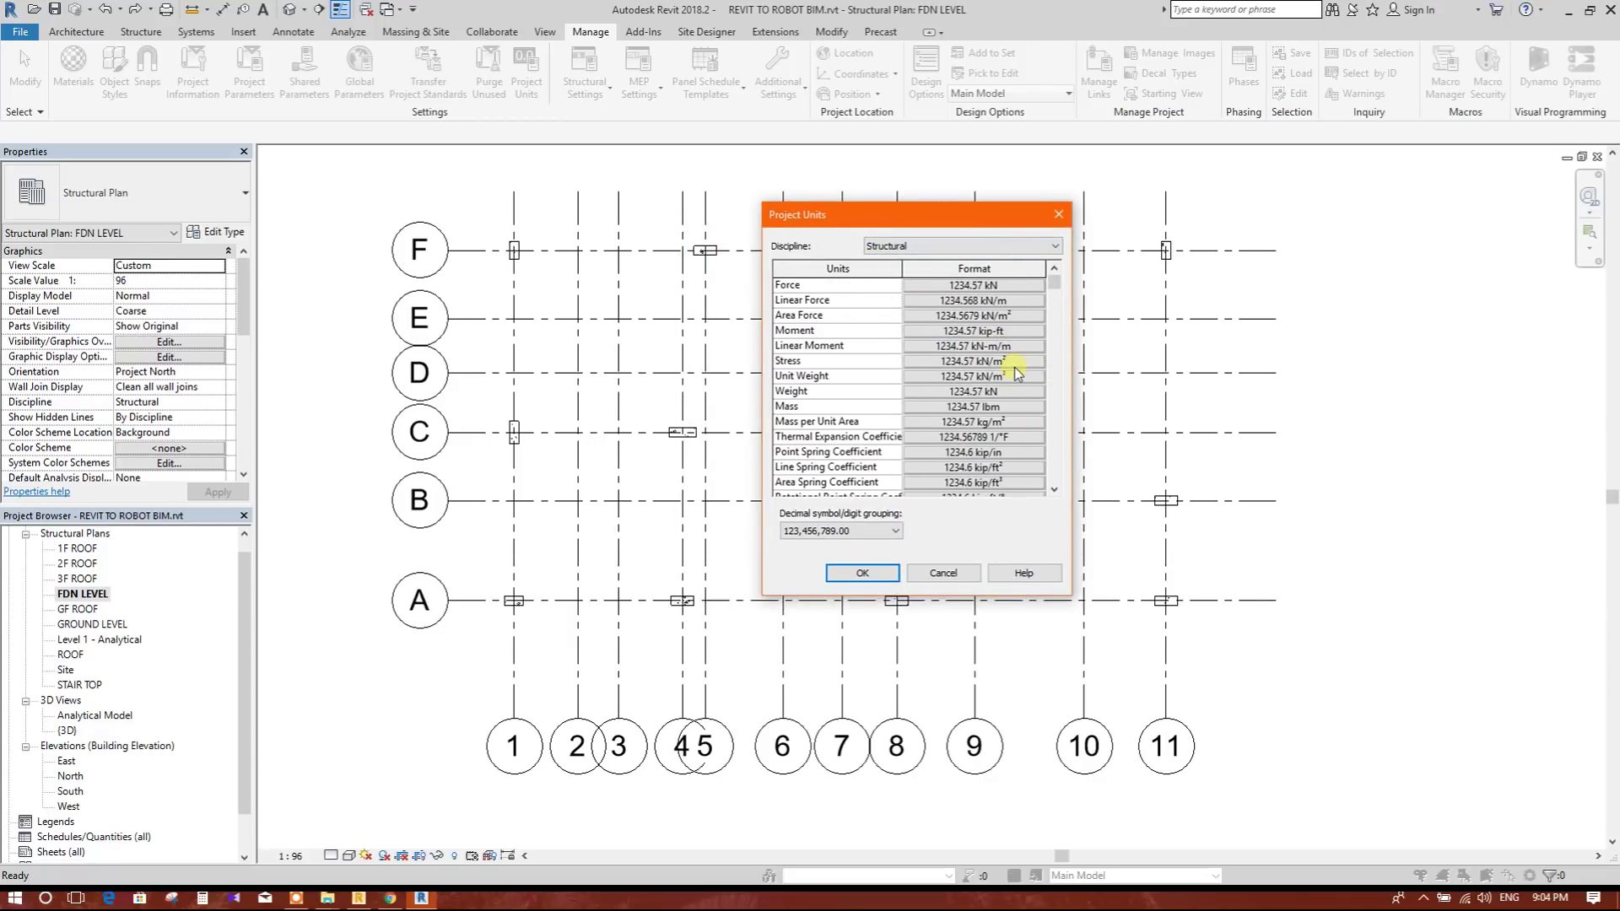
{"action": "scroll", "coordinate": [1017, 371], "scroll_direction": "down", "scroll_amount": 10}
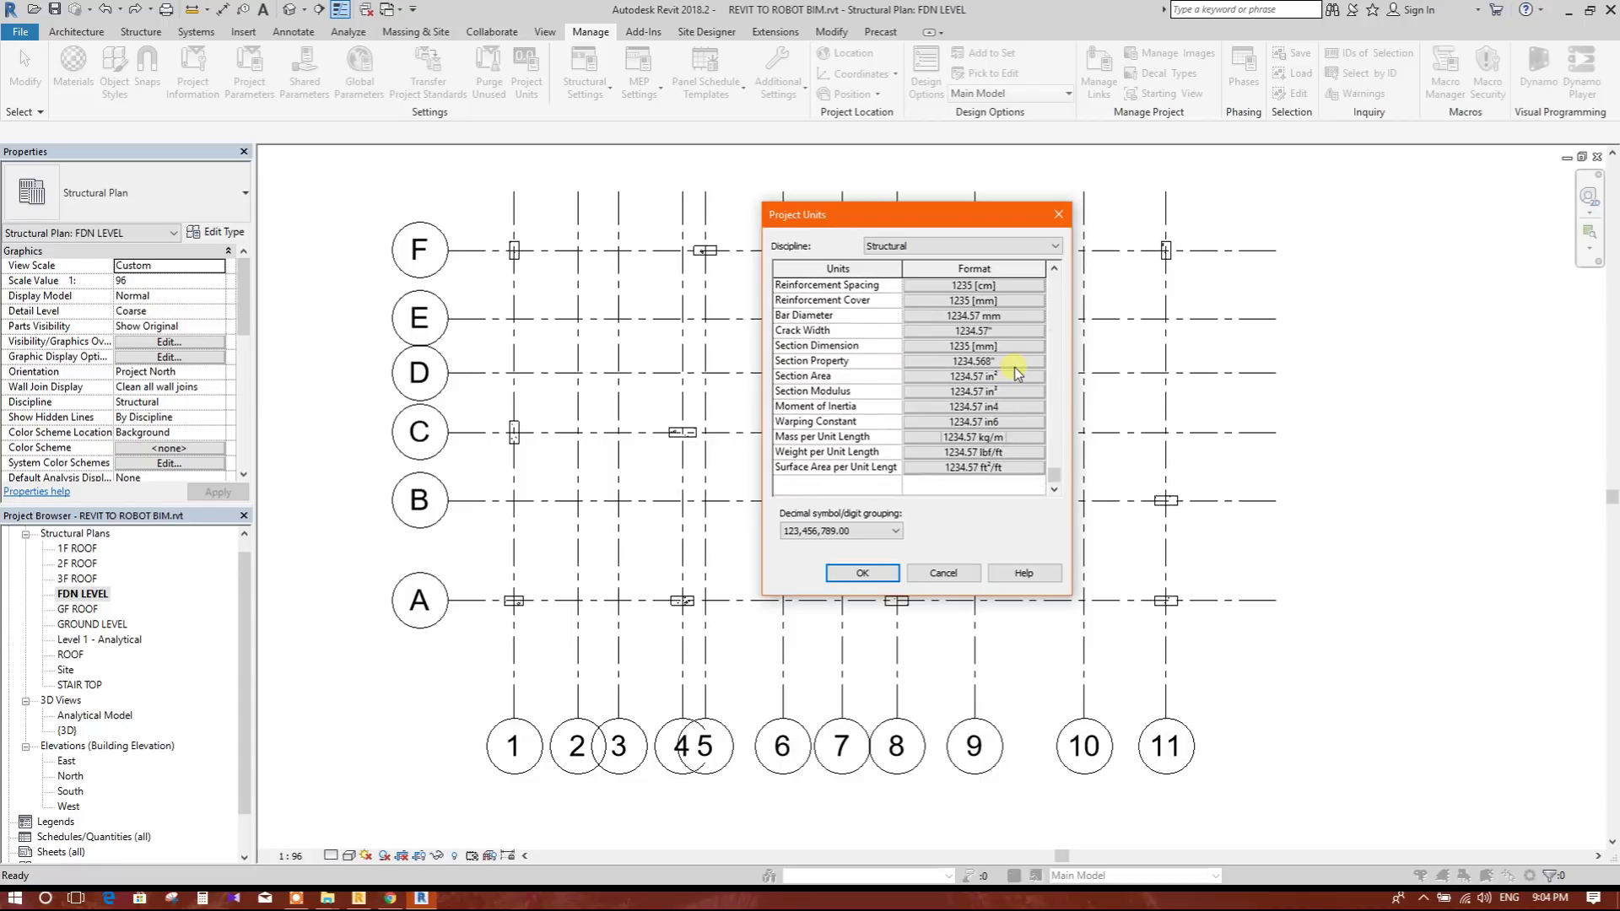
{"action": "left_click_drag", "start_coordinate": [932, 215], "coordinate": [989, 205]}
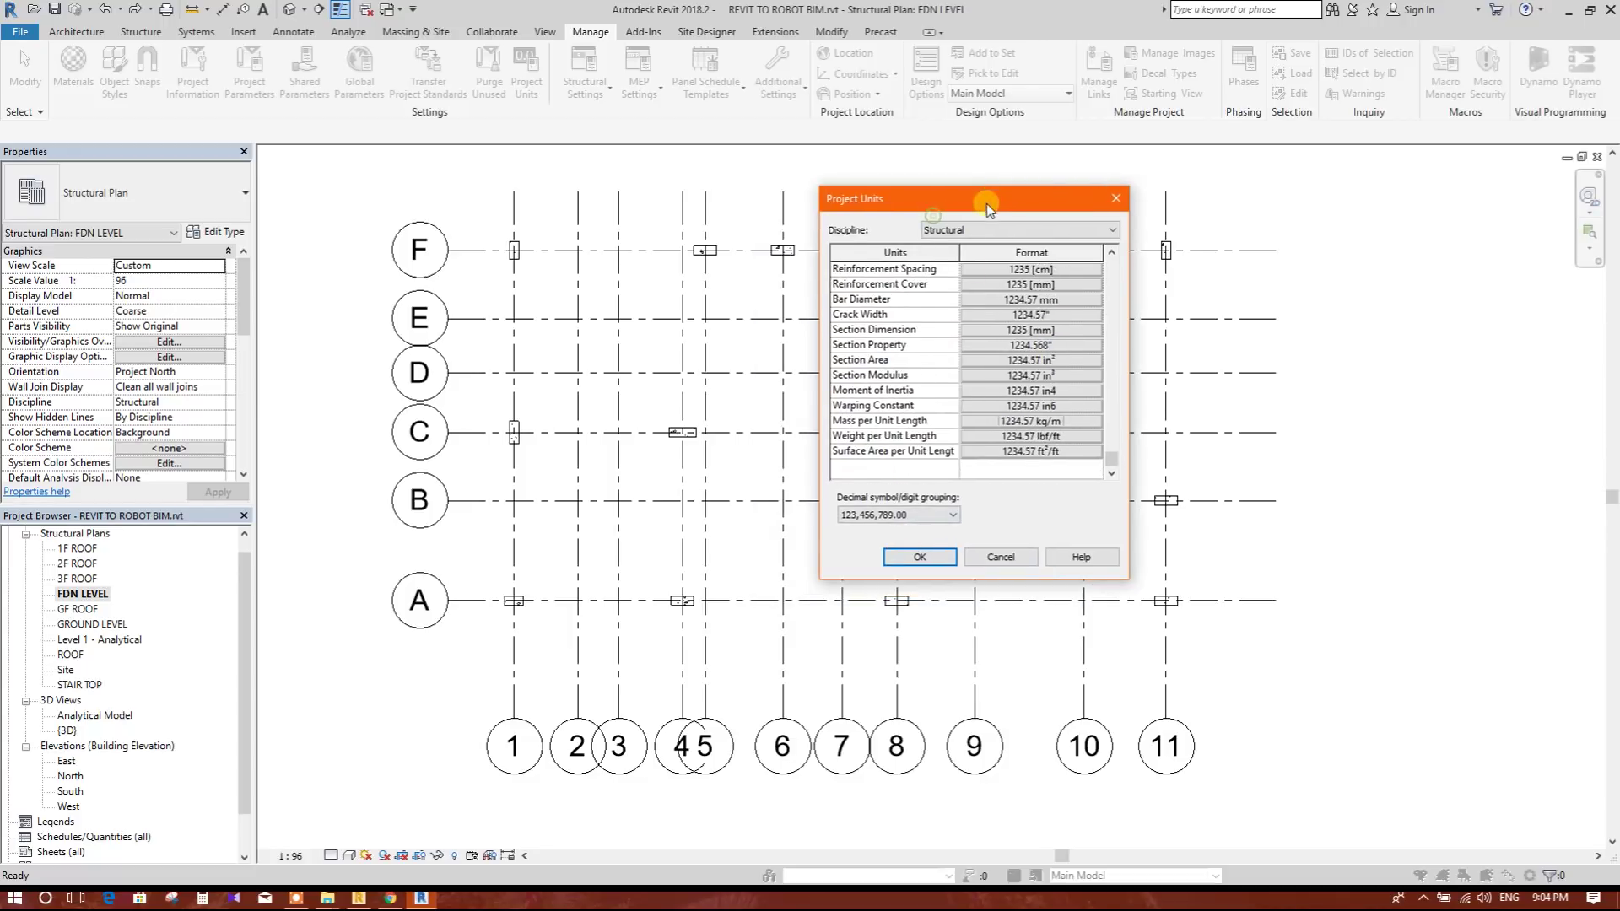
- Apply the edited structural unit formats to the project and close the unit settings
{"action": "left_click", "coordinate": [921, 557]}
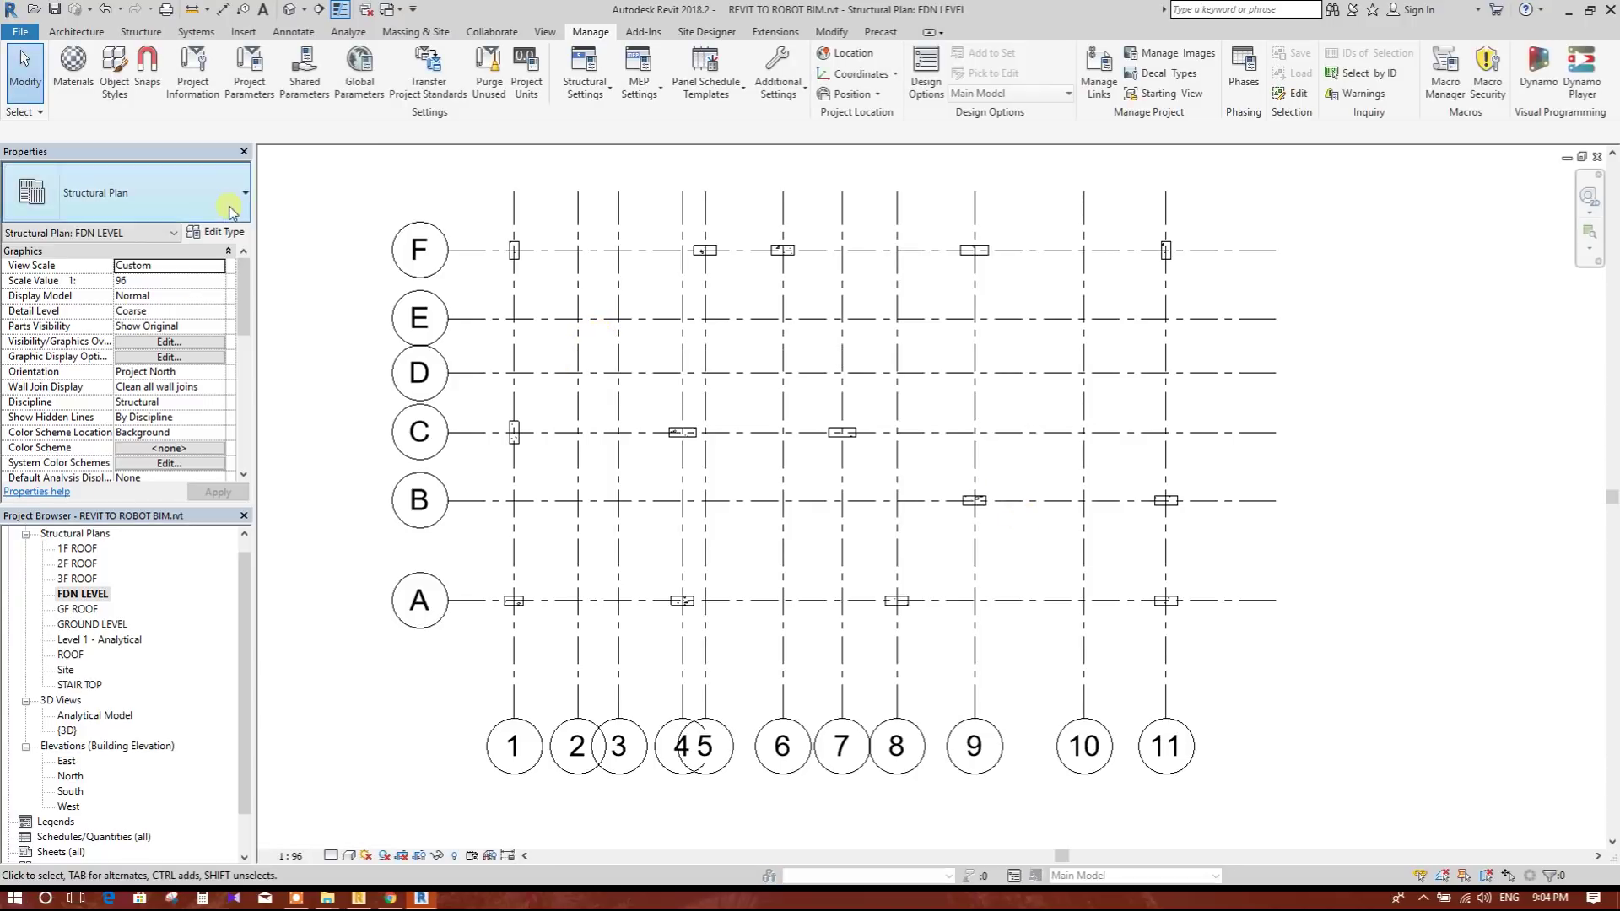
{"action": "middle_click_drag", "start_coordinate": [430, 245], "coordinate": [426, 247]}
{"action": "scroll", "coordinate": [245, 119], "scroll_direction": "up", "scroll_amount": 8}
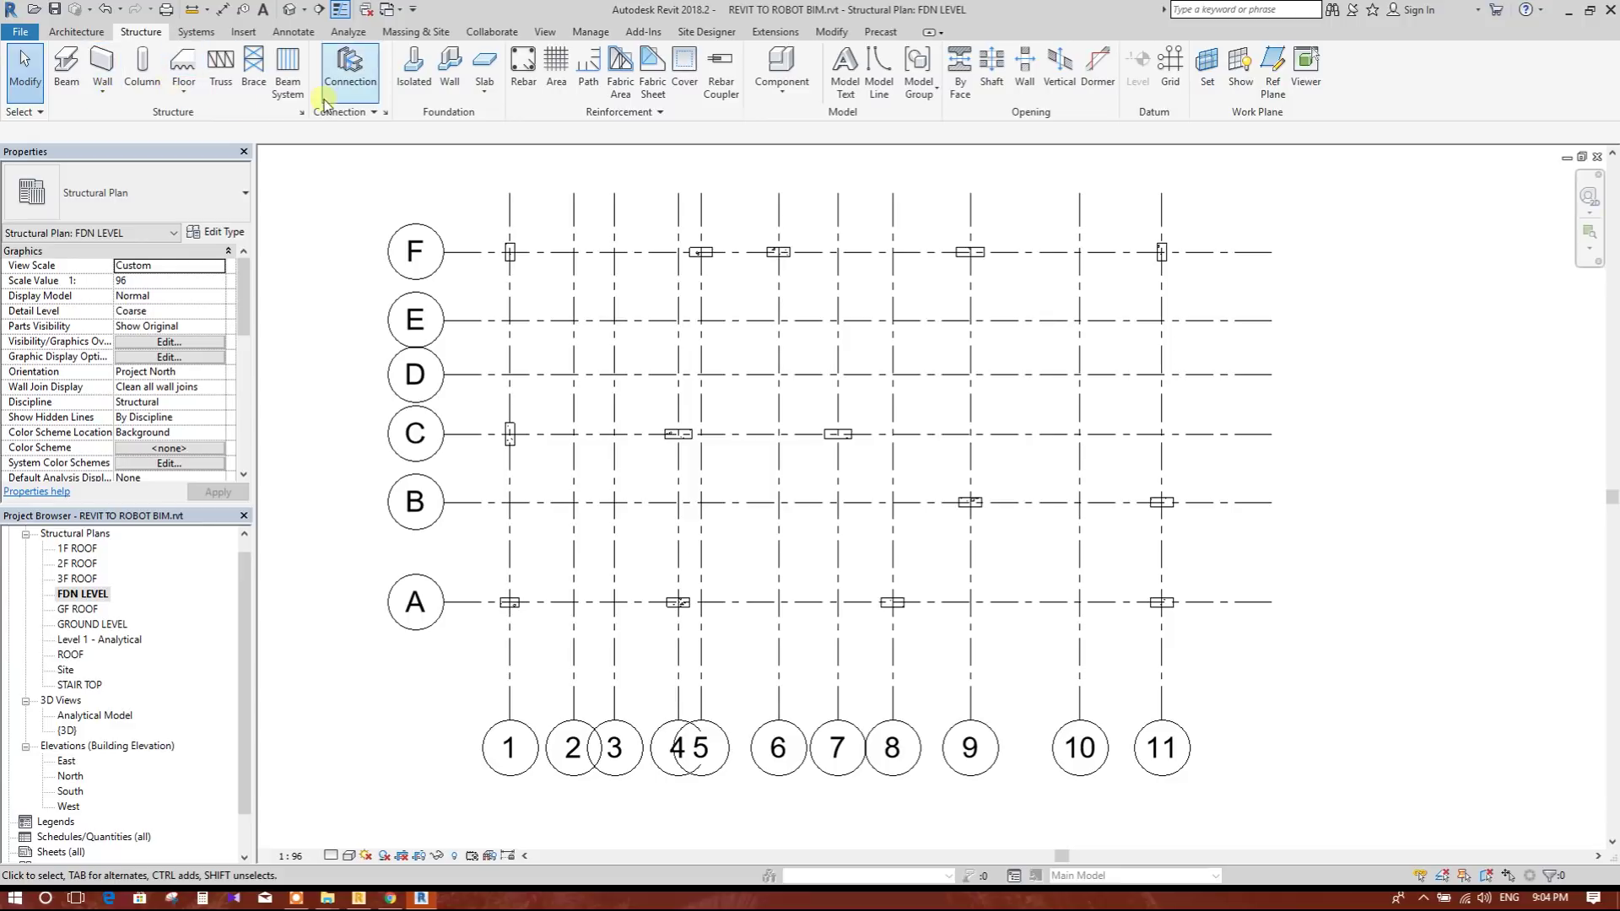
- Load the M_Footing-Rectangular.rfa isolated foundation family from the Structural Foundations folder of the US Metric library
{"action": "left_click", "coordinate": [413, 67]}
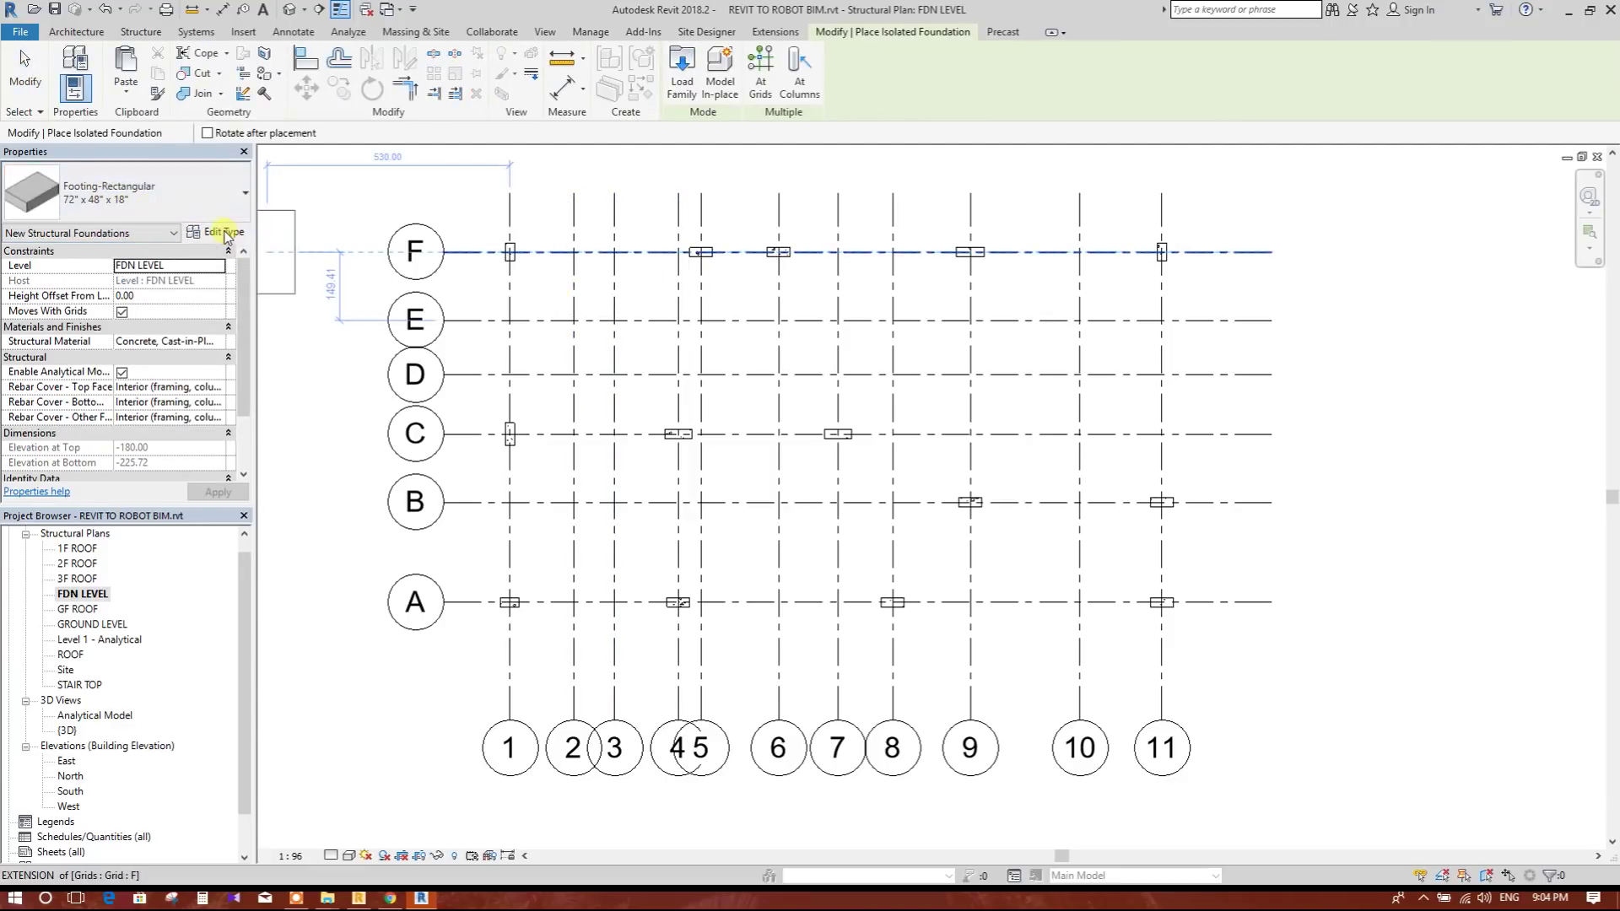
{"action": "left_click", "coordinate": [681, 84]}
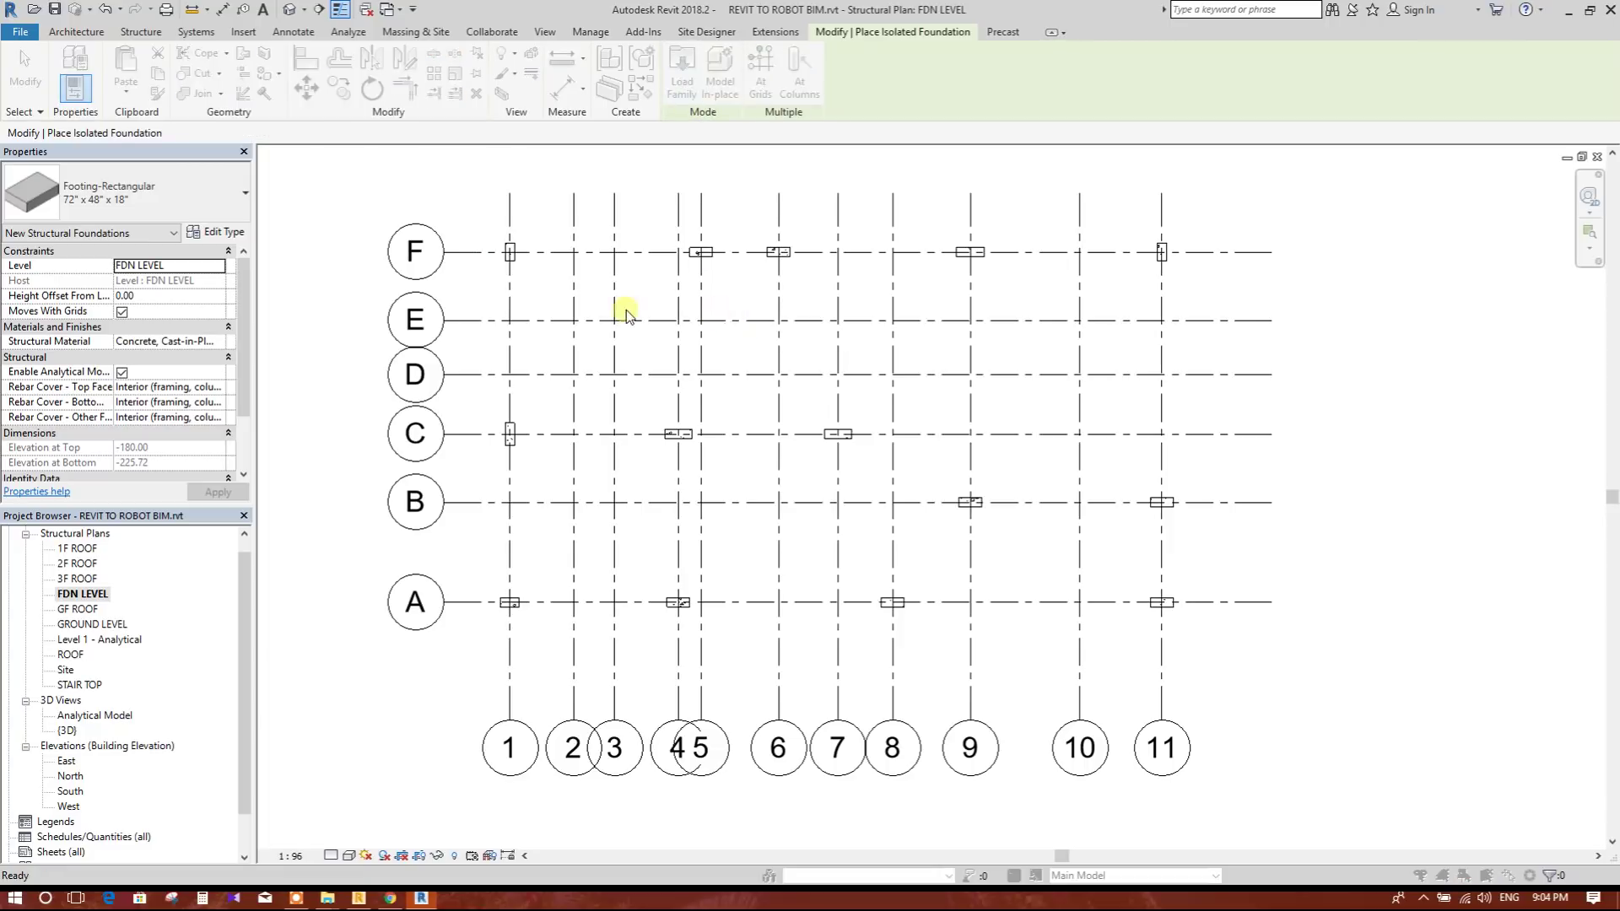
{"action": "left_click", "coordinate": [1041, 264]}
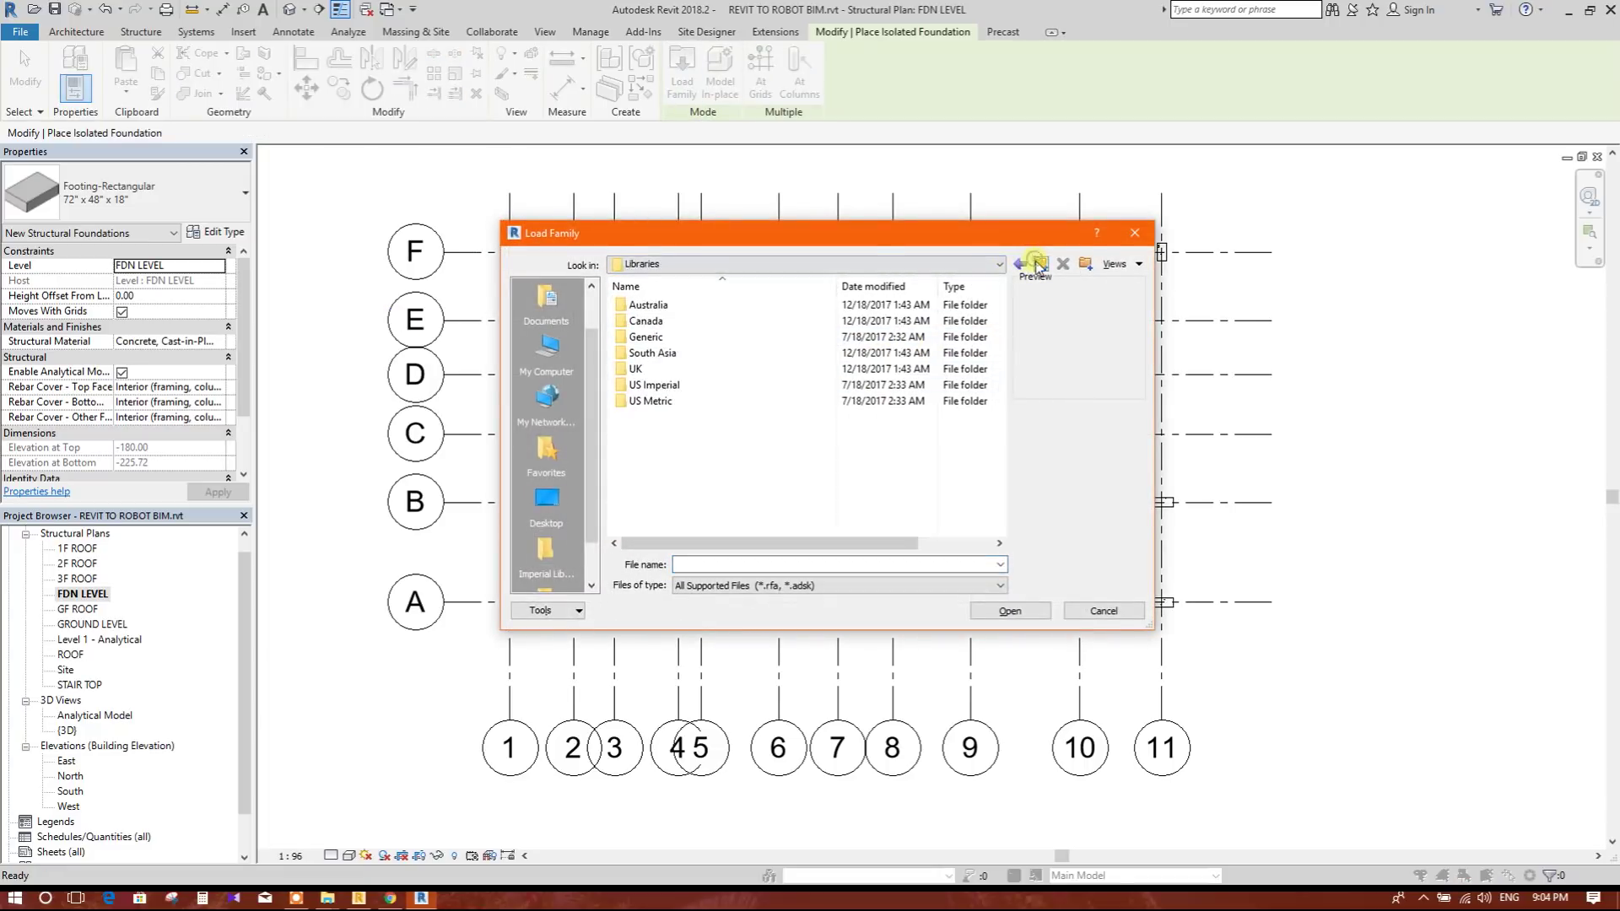
{"action": "double_click", "coordinate": [670, 402]}
{"action": "scroll", "coordinate": [736, 438], "scroll_direction": "down", "scroll_amount": 2}
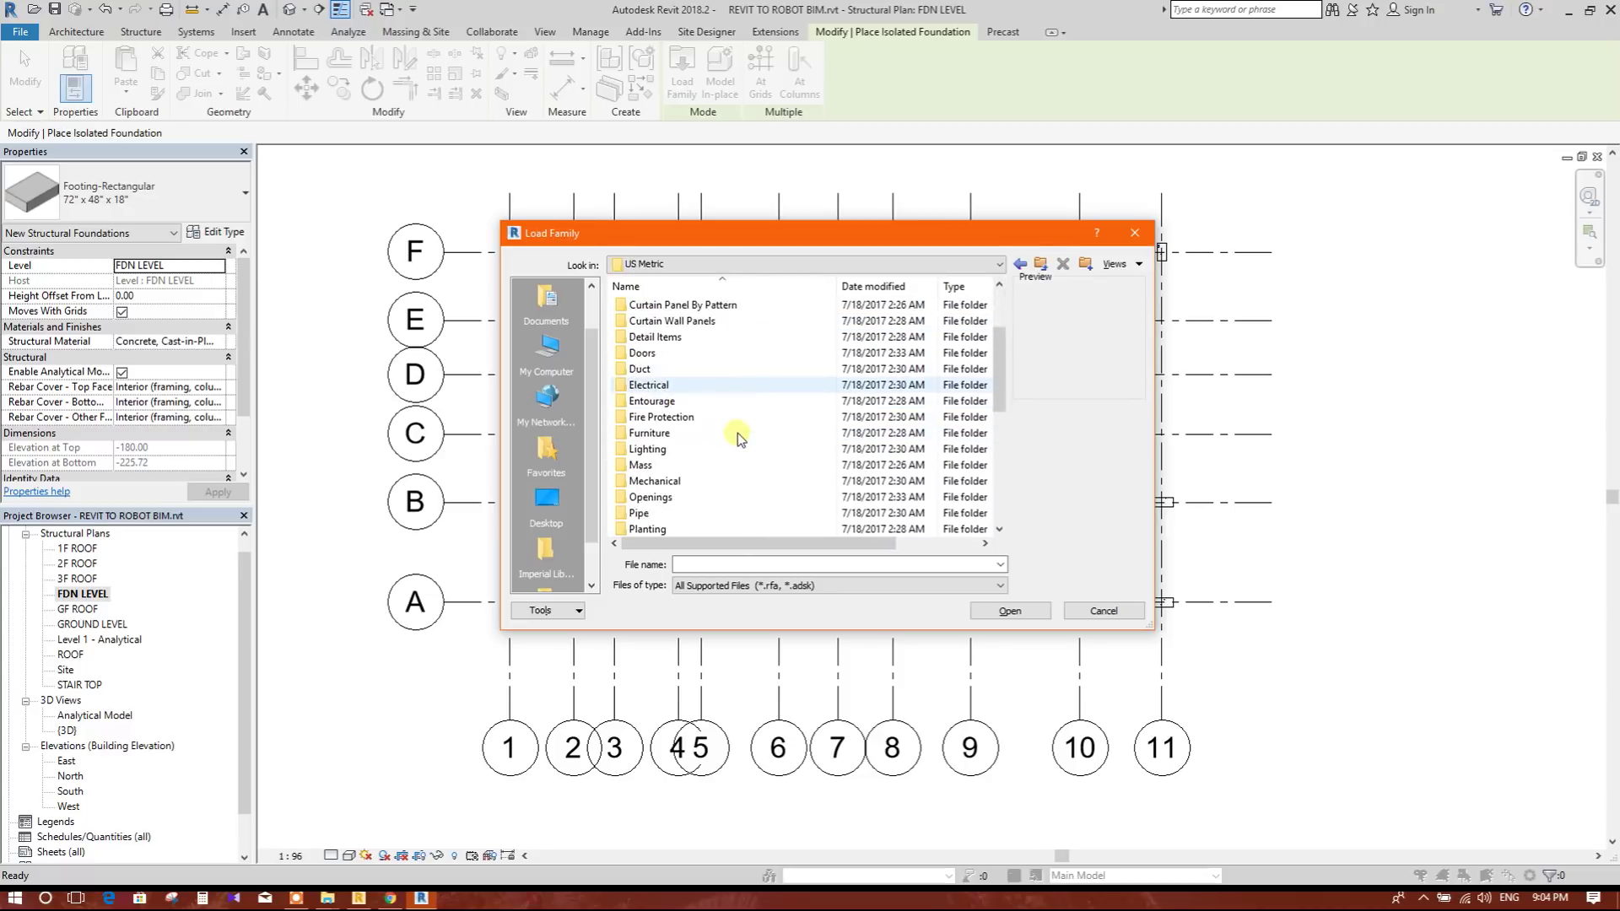
{"action": "scroll", "coordinate": [736, 437], "scroll_direction": "down", "scroll_amount": 5}
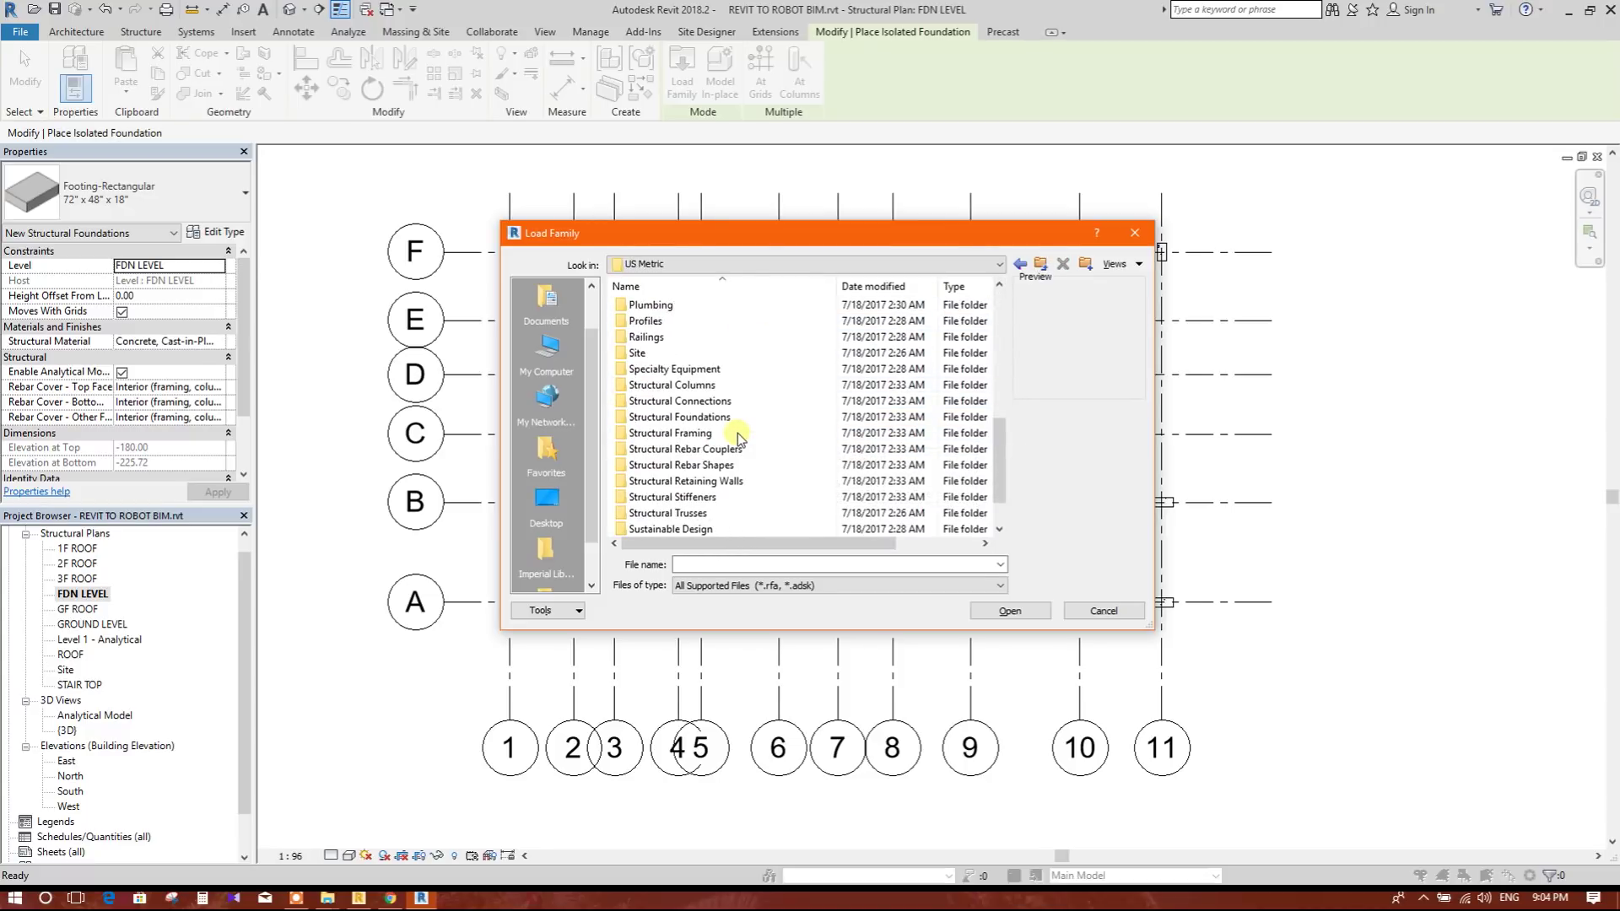
{"action": "double_click", "coordinate": [721, 417]}
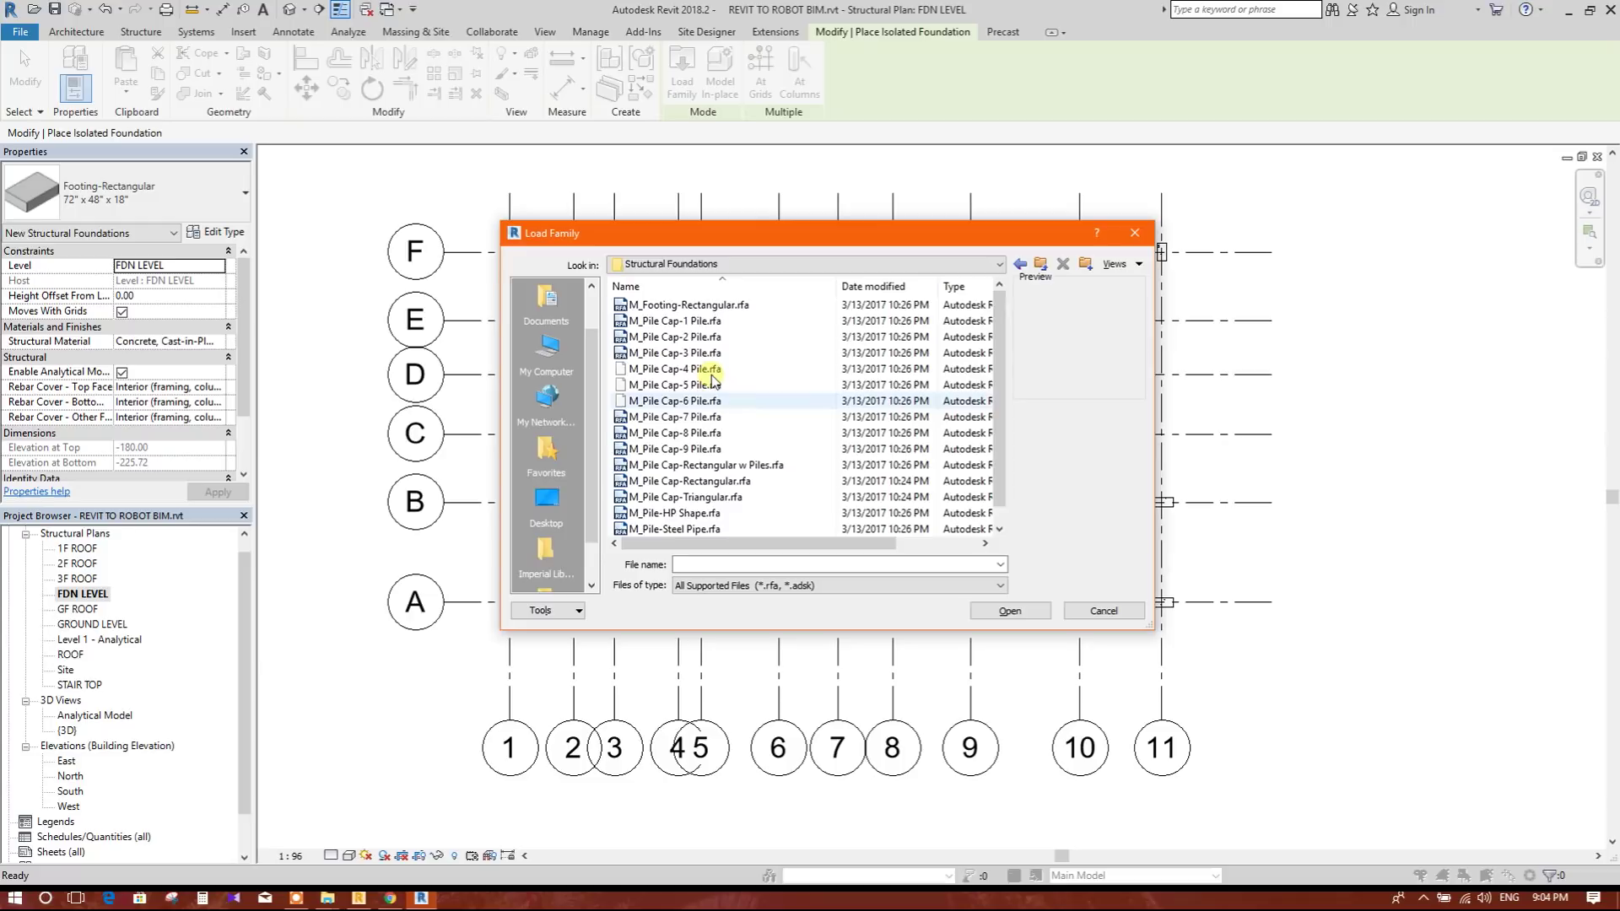
{"action": "left_click", "coordinate": [698, 305]}
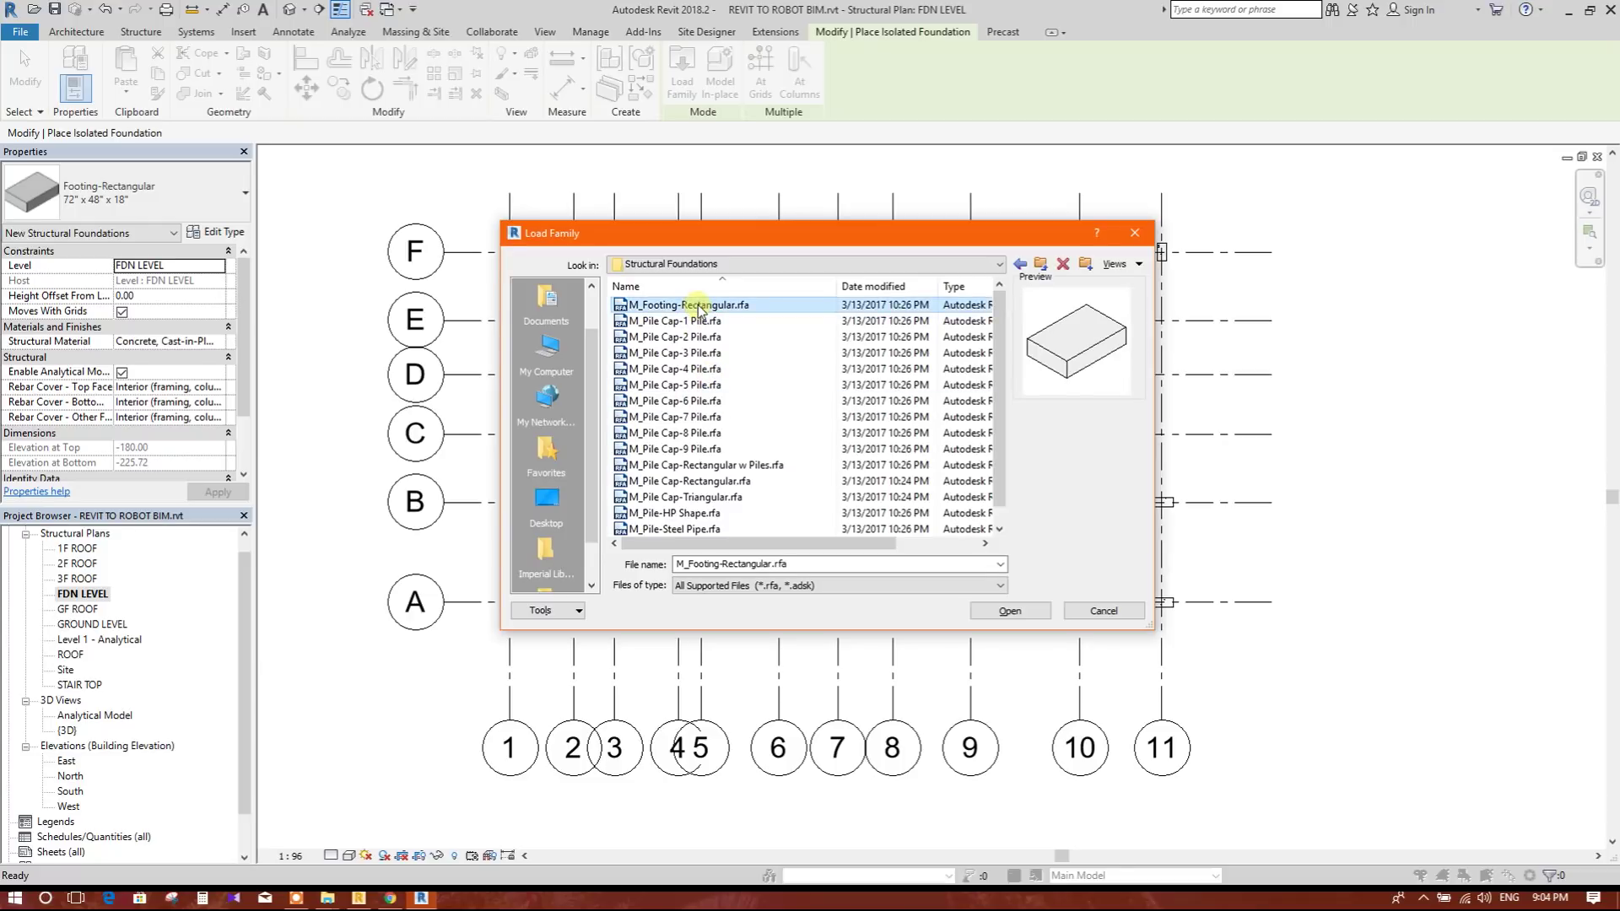
{"action": "left_click", "coordinate": [1006, 611]}
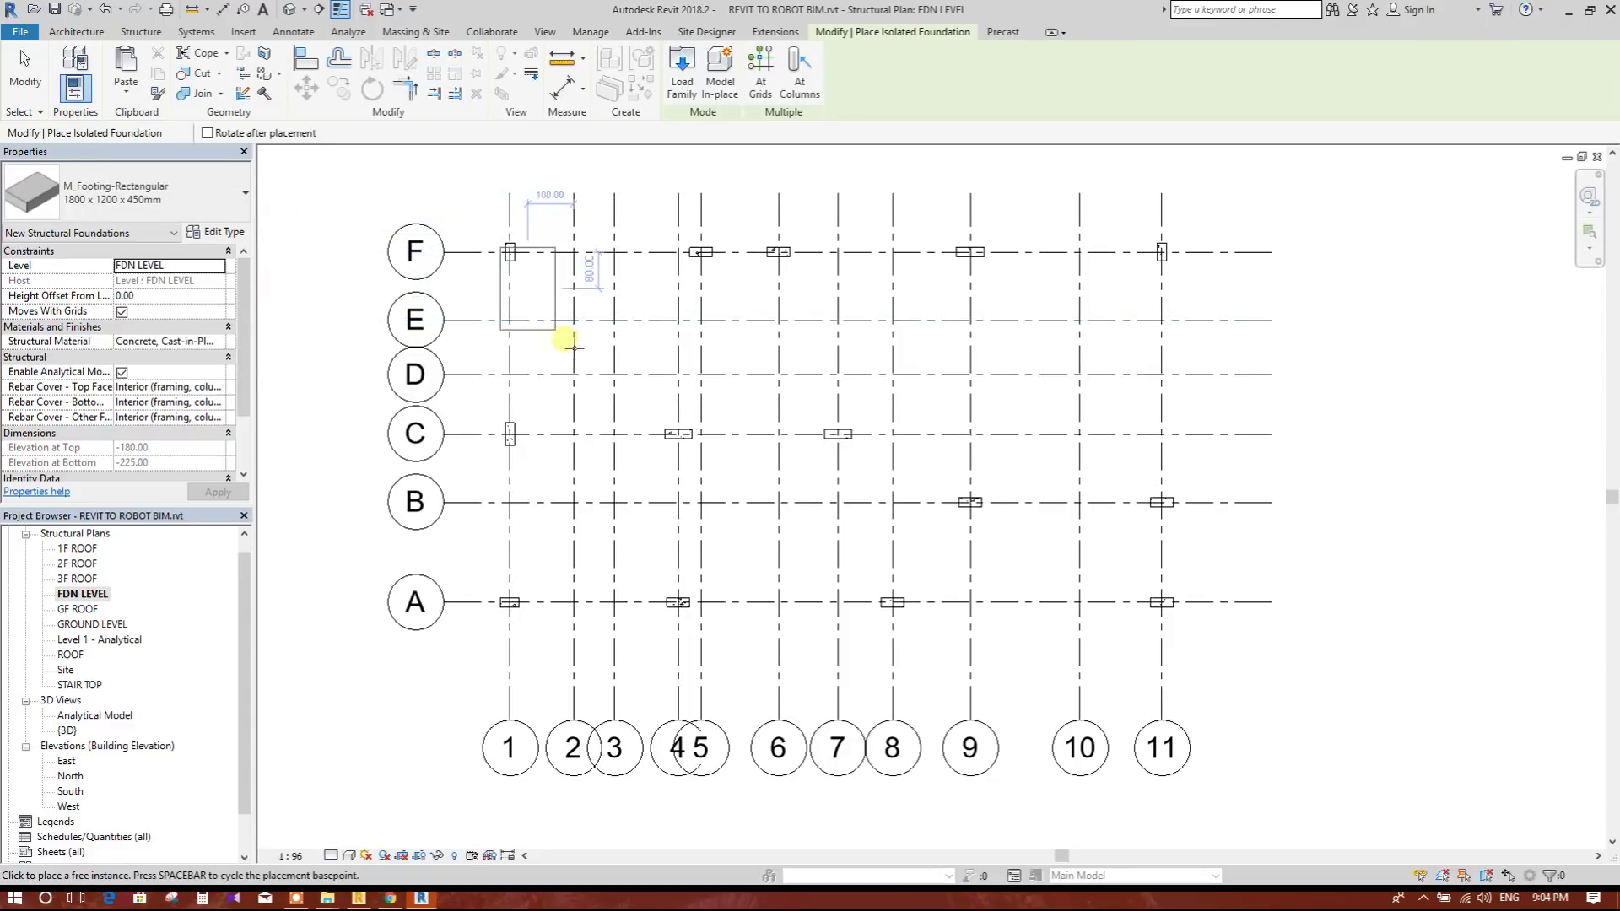
- Place one 1800 x 1200 x 450mm M_Footing-Rectangular foundation under the column at grids F and 1
{"action": "scroll", "coordinate": [520, 264], "scroll_direction": "up", "scroll_amount": 3}
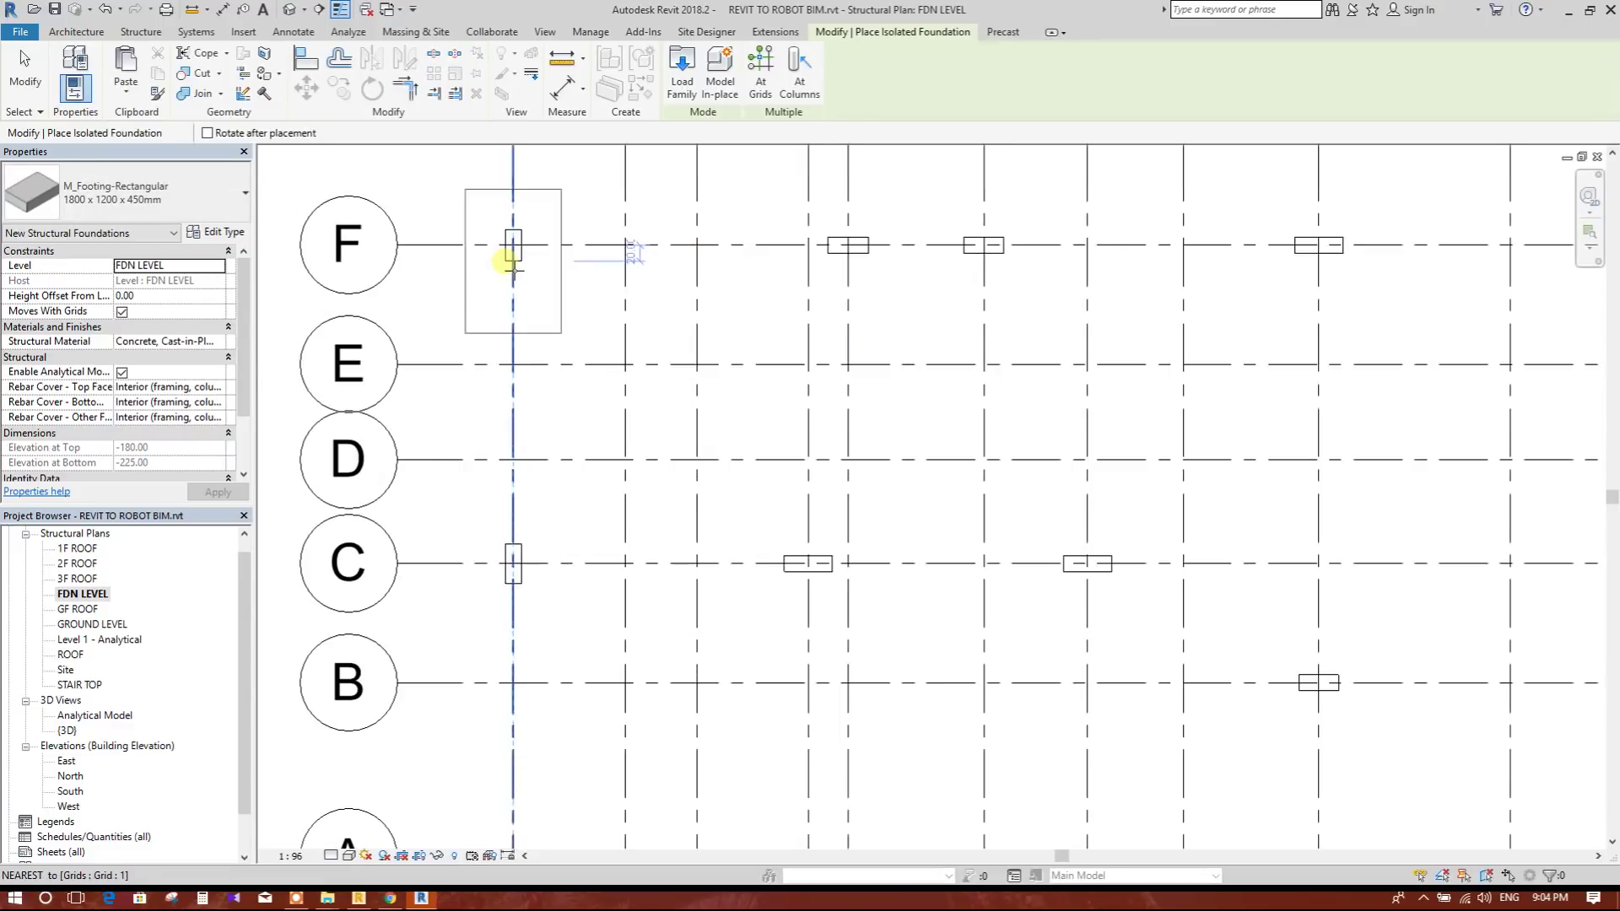
{"action": "left_click", "coordinate": [512, 246]}
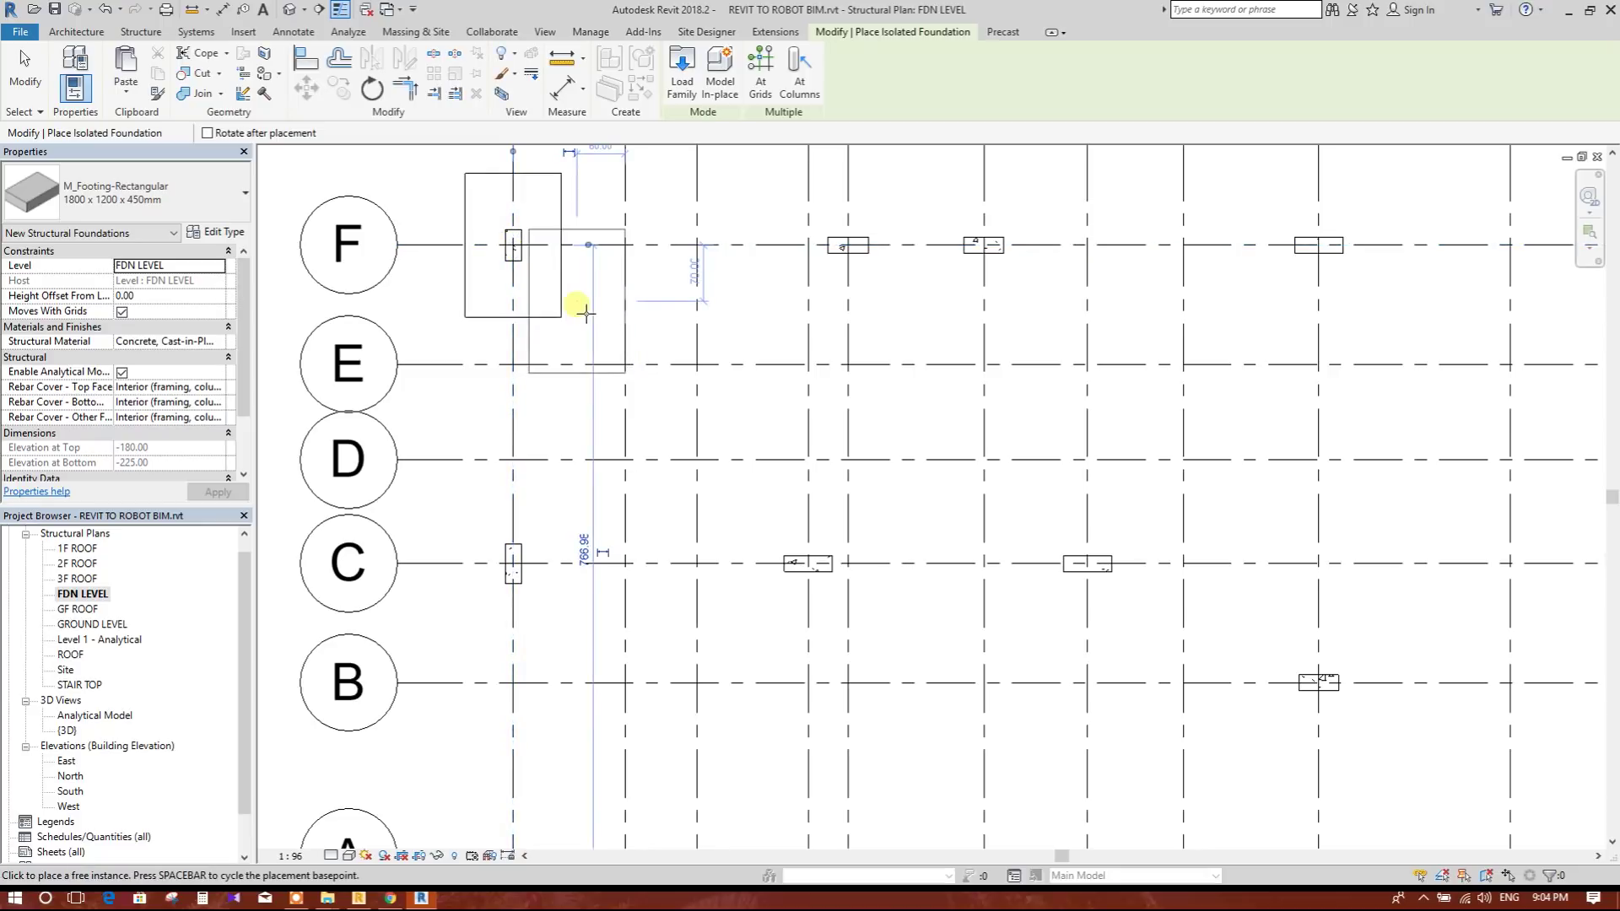
{"action": "key", "text": "Escape"}
{"action": "key", "text": "Escape"}
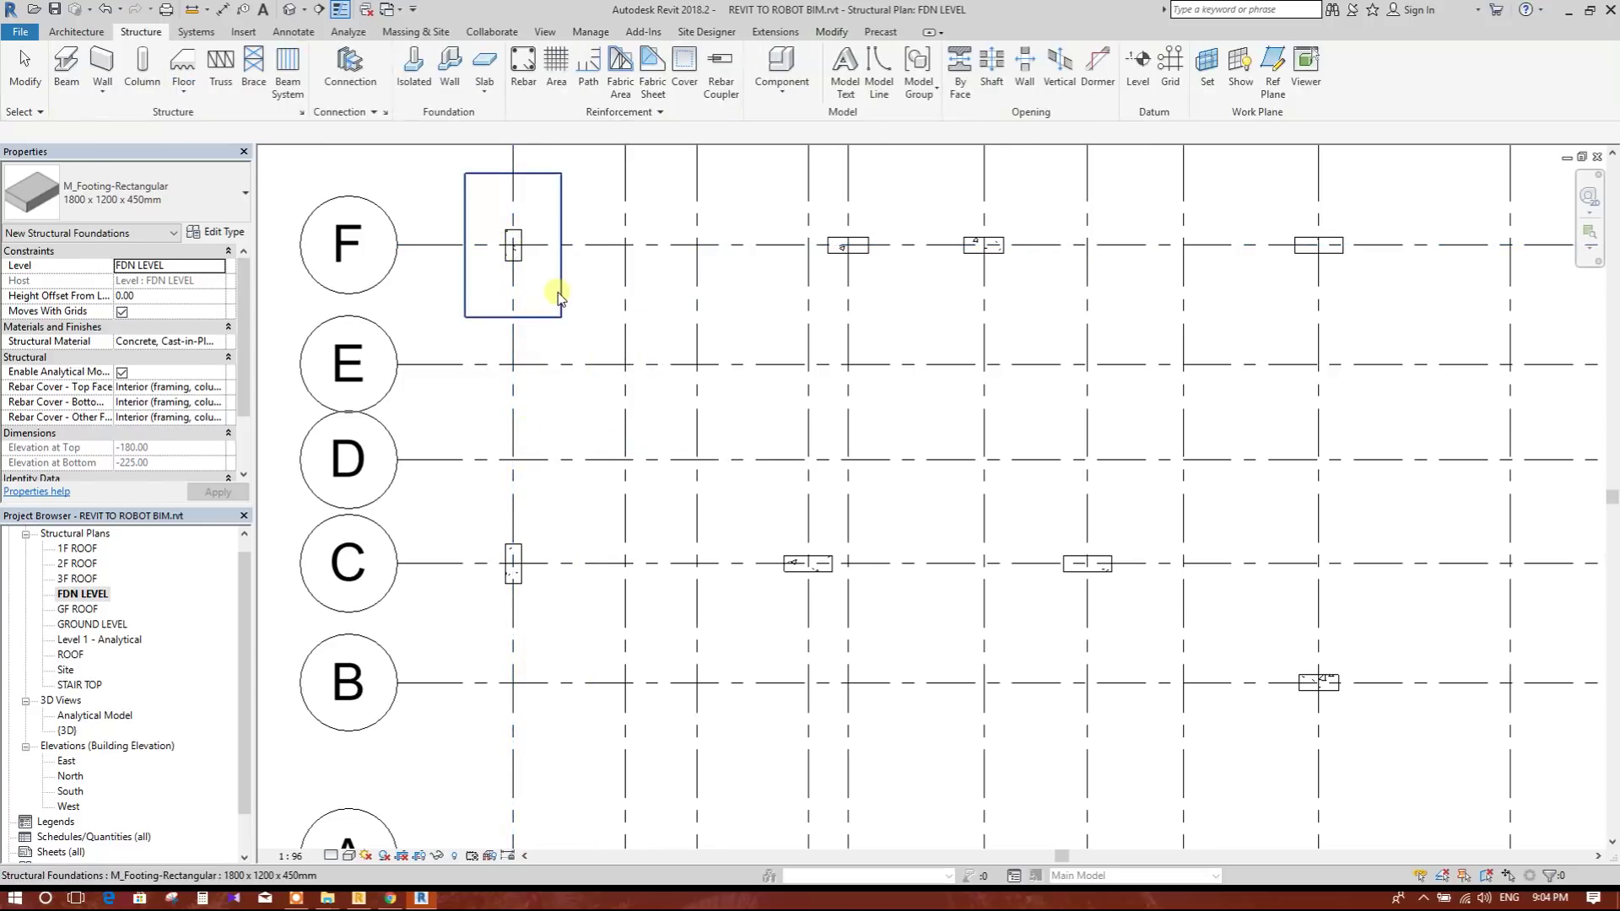
- Open the family of the footing at grids F and 1 for editing
{"action": "scroll", "coordinate": [582, 329], "scroll_direction": "down", "scroll_amount": 2}
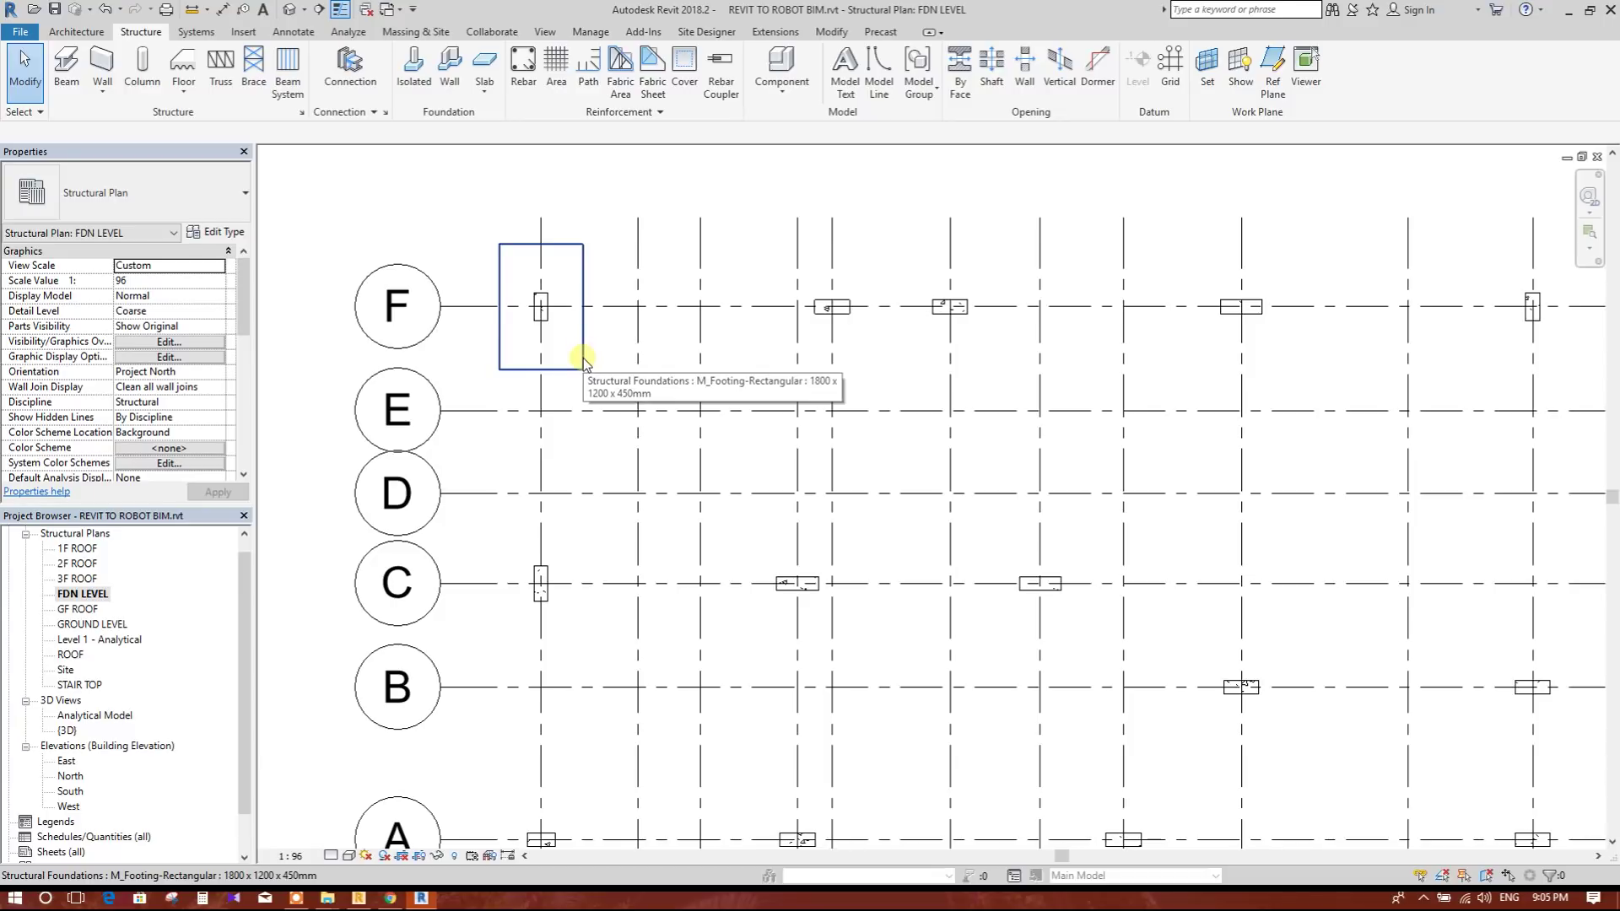
{"action": "middle_click_drag", "start_coordinate": [582, 408], "coordinate": [600, 373]}
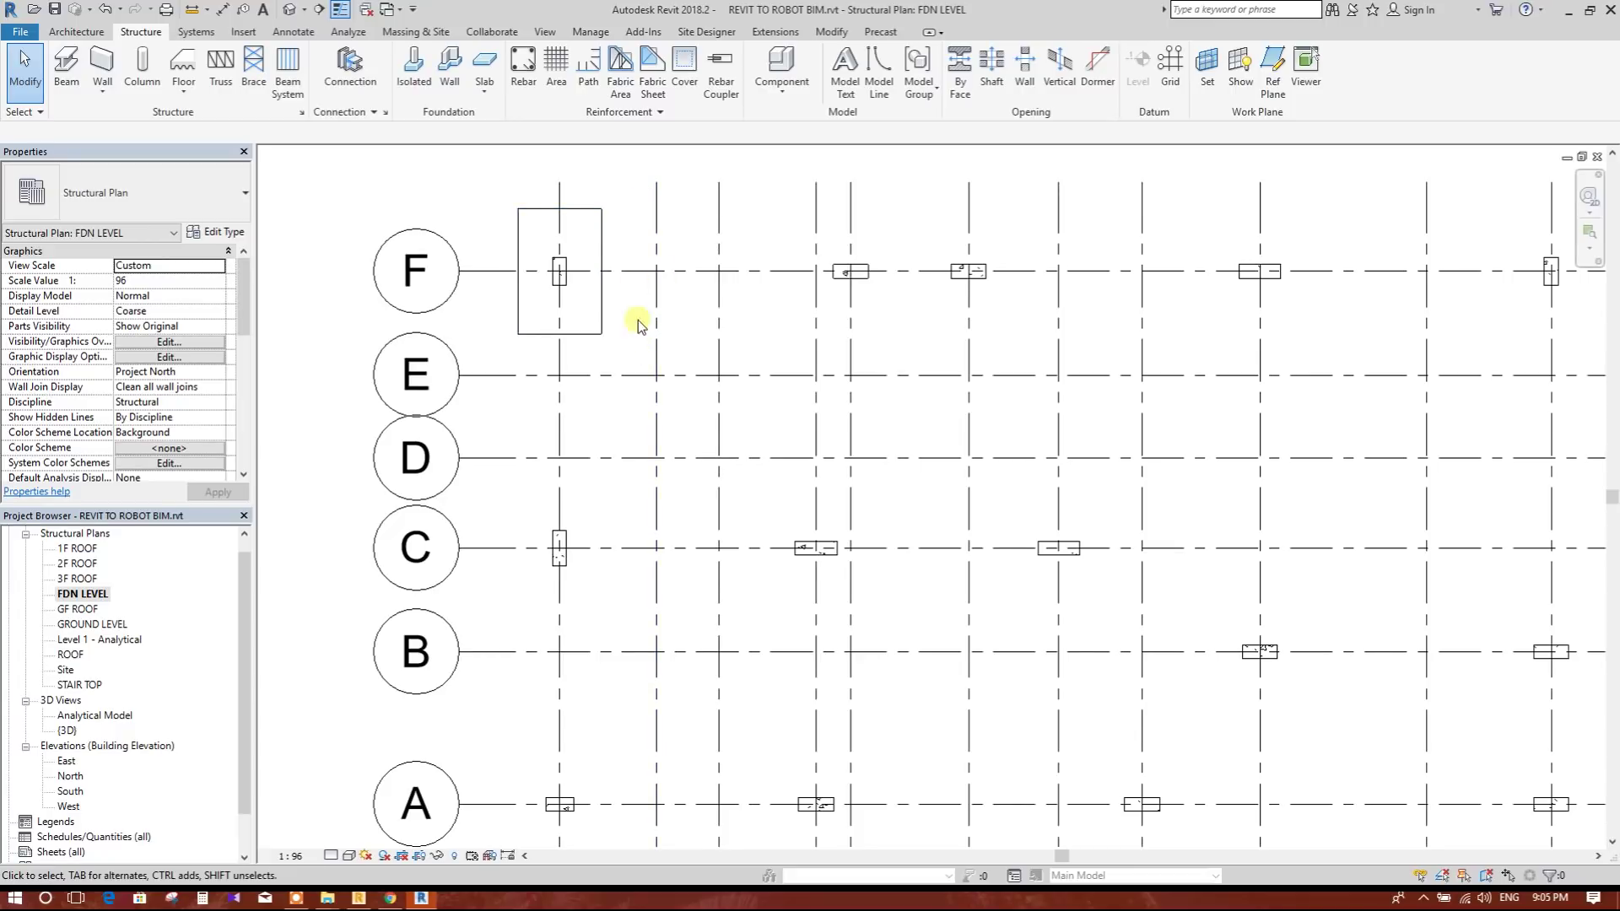
{"action": "middle_click_drag", "start_coordinate": [629, 346], "coordinate": [644, 369]}
{"action": "scroll", "coordinate": [818, 477], "scroll_direction": "down", "scroll_amount": 2}
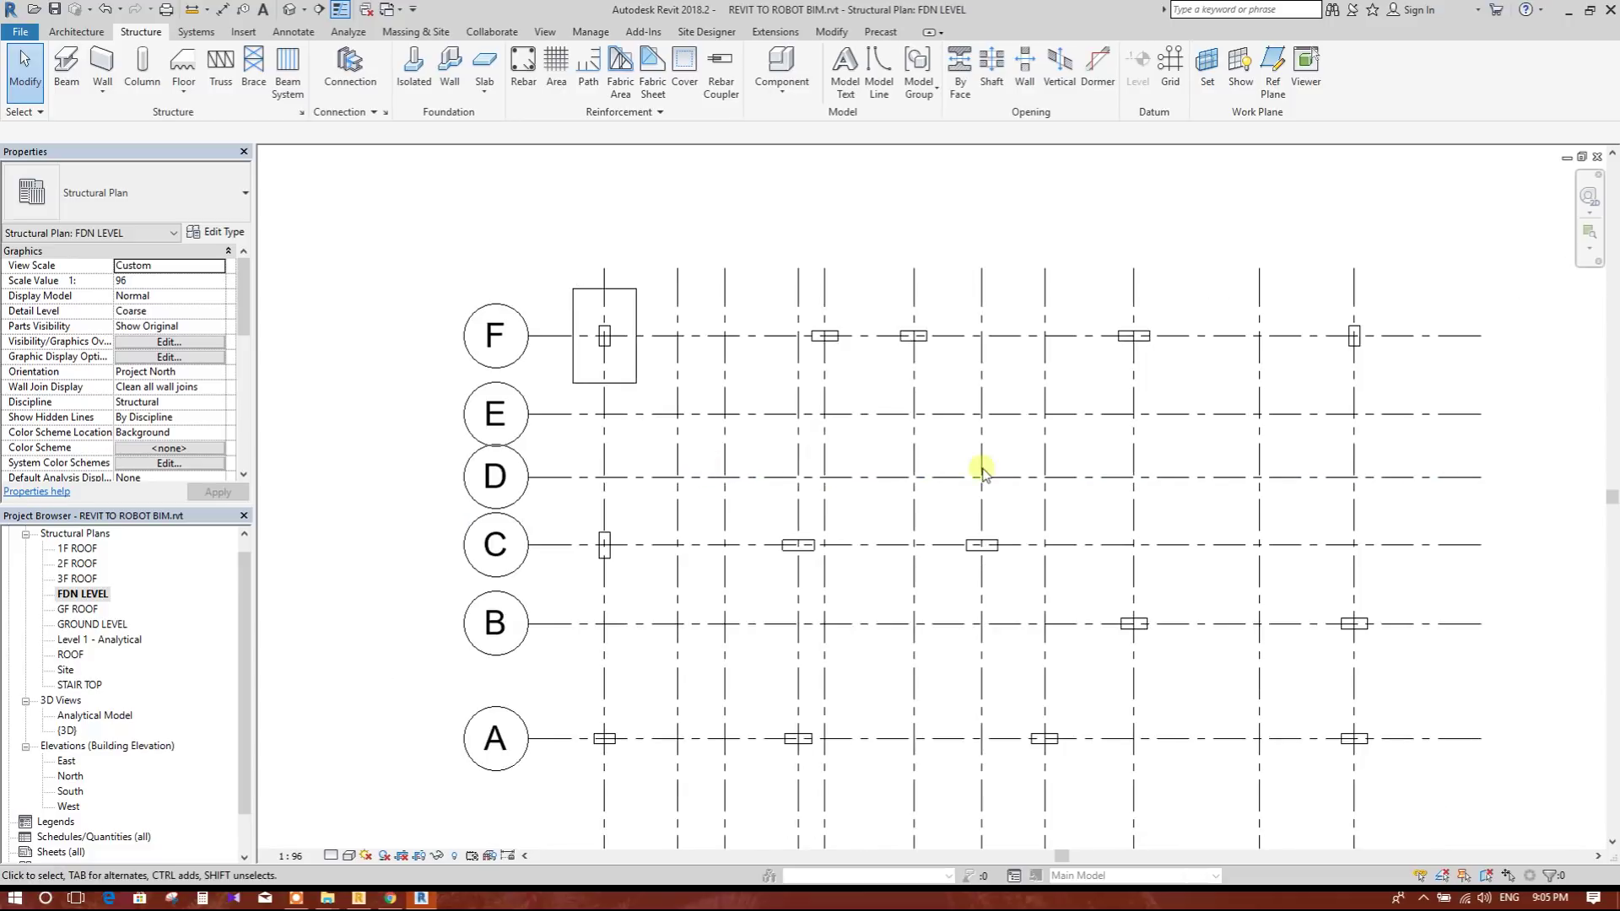
{"action": "scroll", "coordinate": [574, 404], "scroll_direction": "up", "scroll_amount": 2}
{"action": "middle_click_drag", "start_coordinate": [680, 353], "coordinate": [676, 407]}
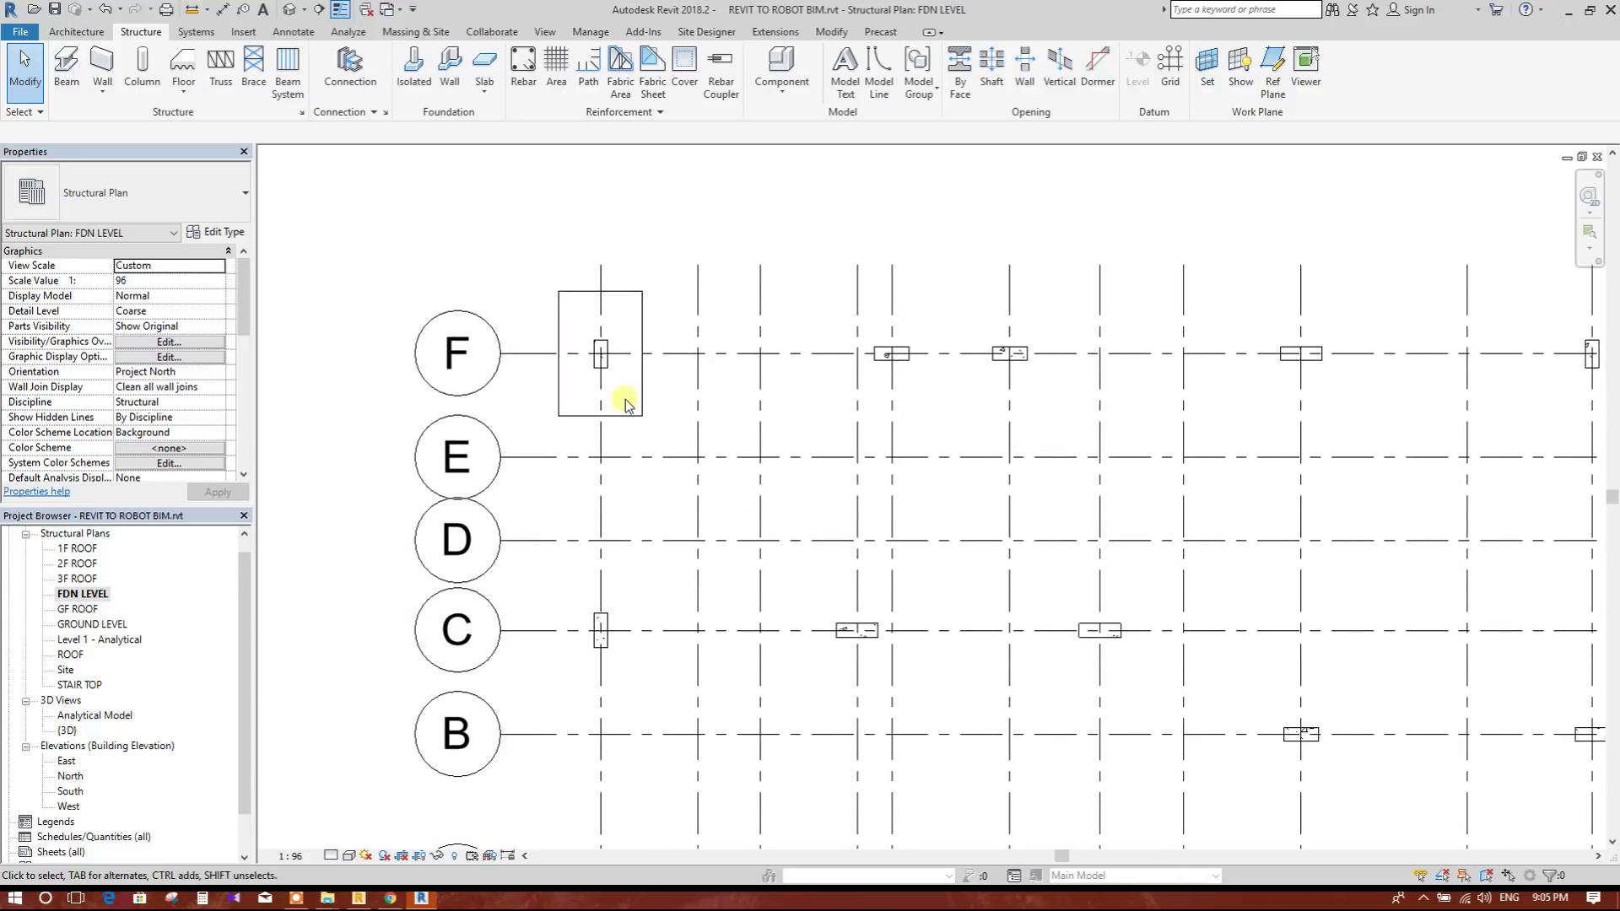
{"action": "left_click", "coordinate": [639, 411]}
{"action": "double_click", "coordinate": [639, 409]}
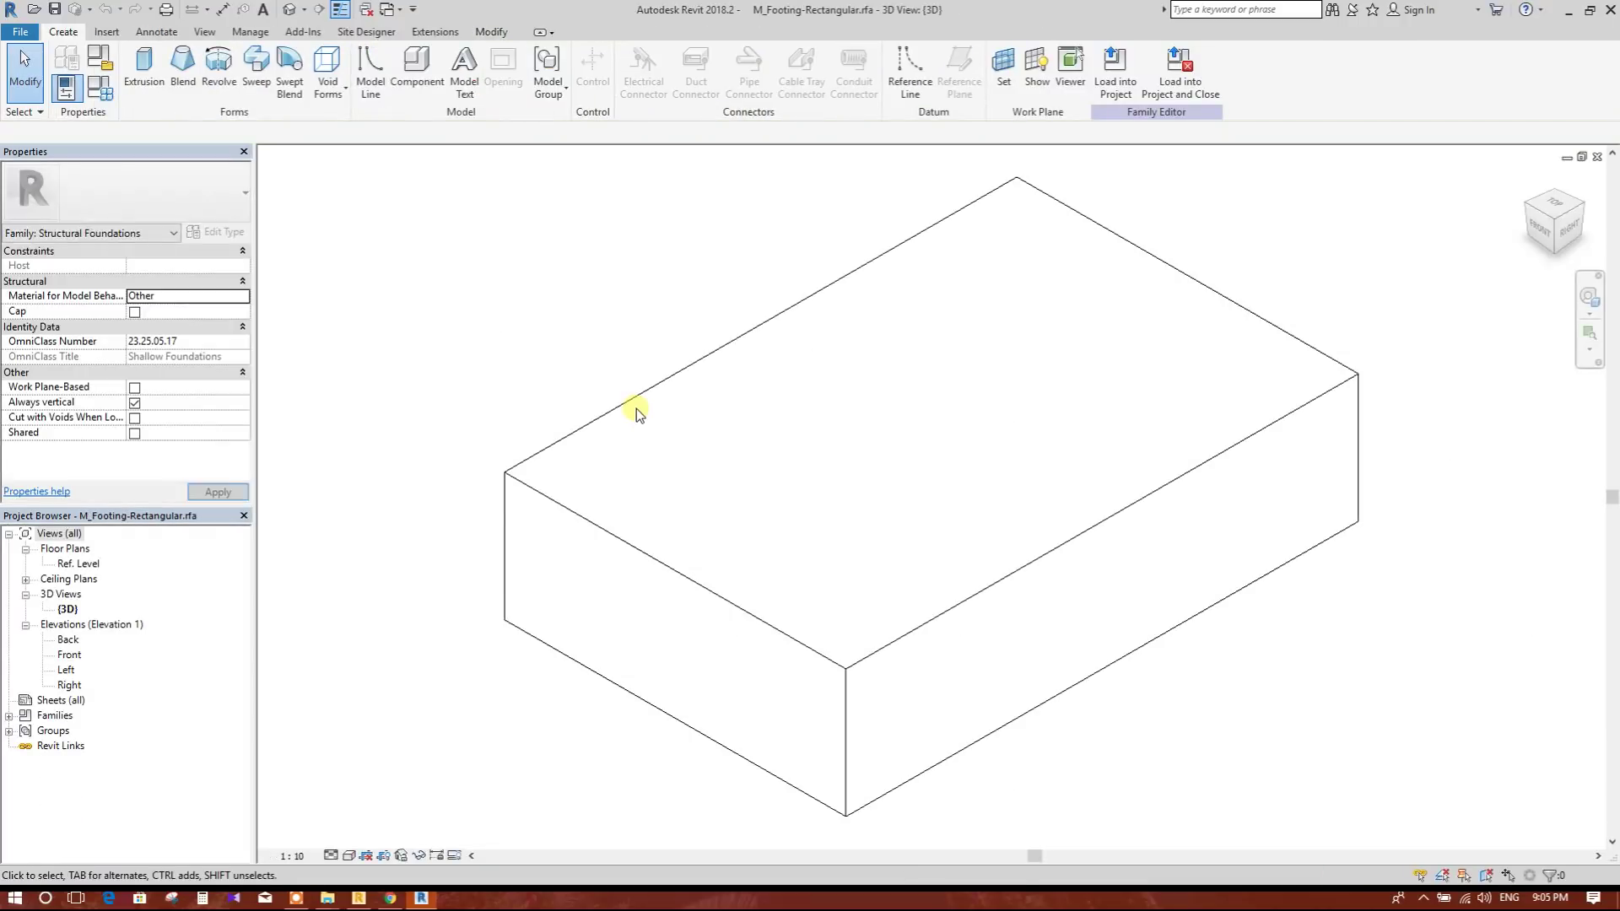
- Export the footing's family types to M_Footing-Rectangular.txt in the FAMILY folder
{"action": "scroll", "coordinate": [762, 354], "scroll_direction": "down", "scroll_amount": 1}
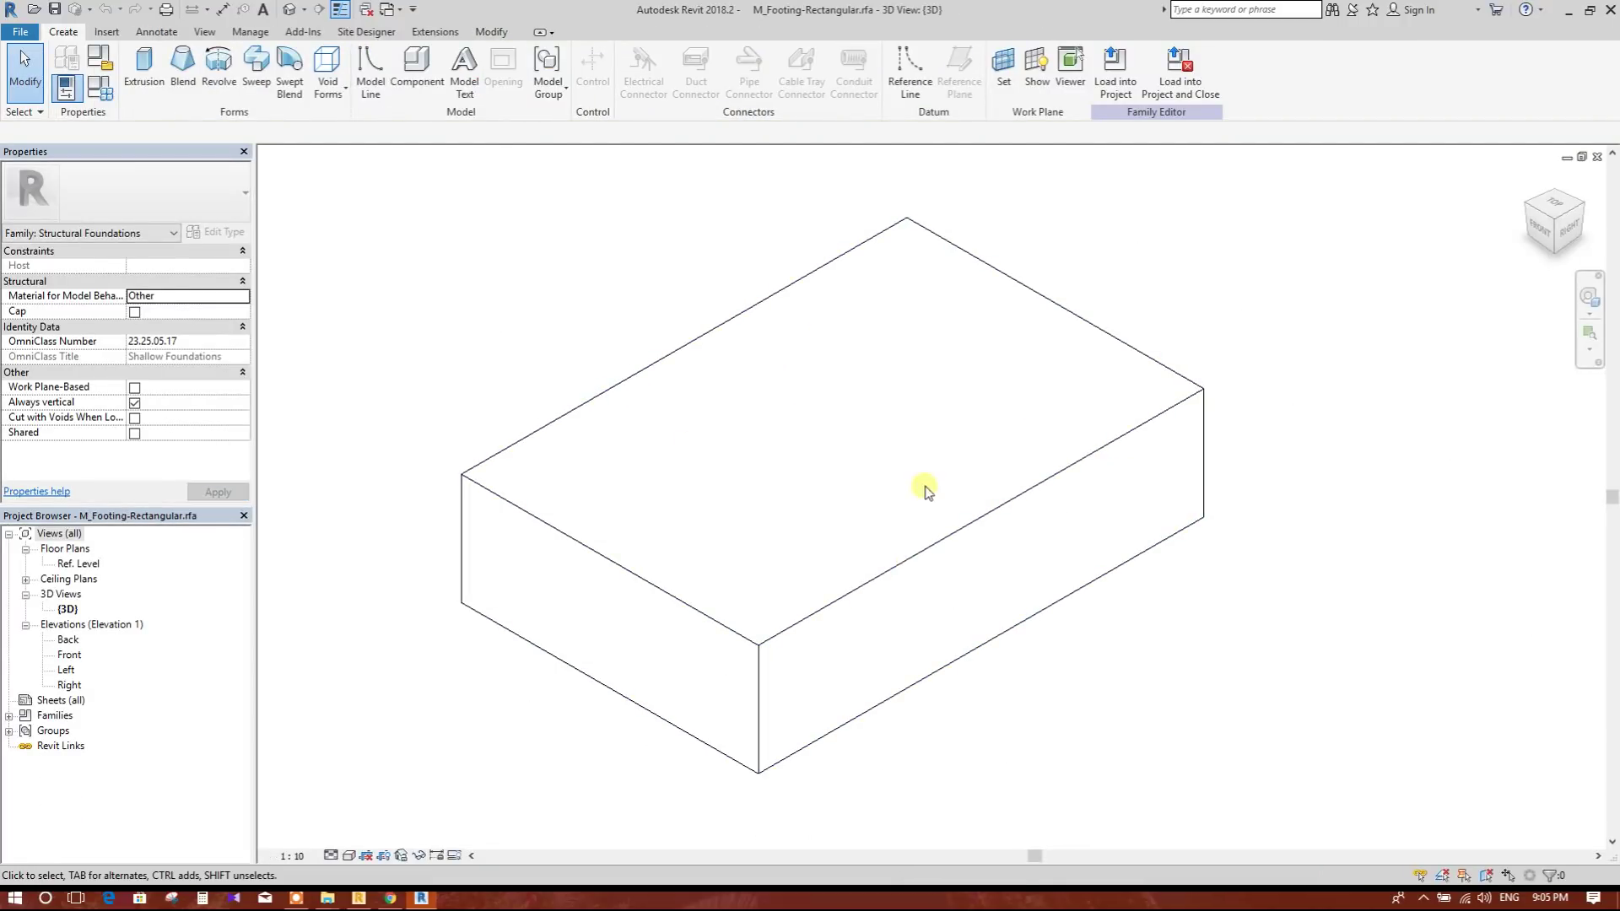
{"action": "scroll", "coordinate": [970, 561], "scroll_direction": "down", "scroll_amount": 2}
{"action": "scroll", "coordinate": [1030, 396], "scroll_direction": "up", "scroll_amount": 2}
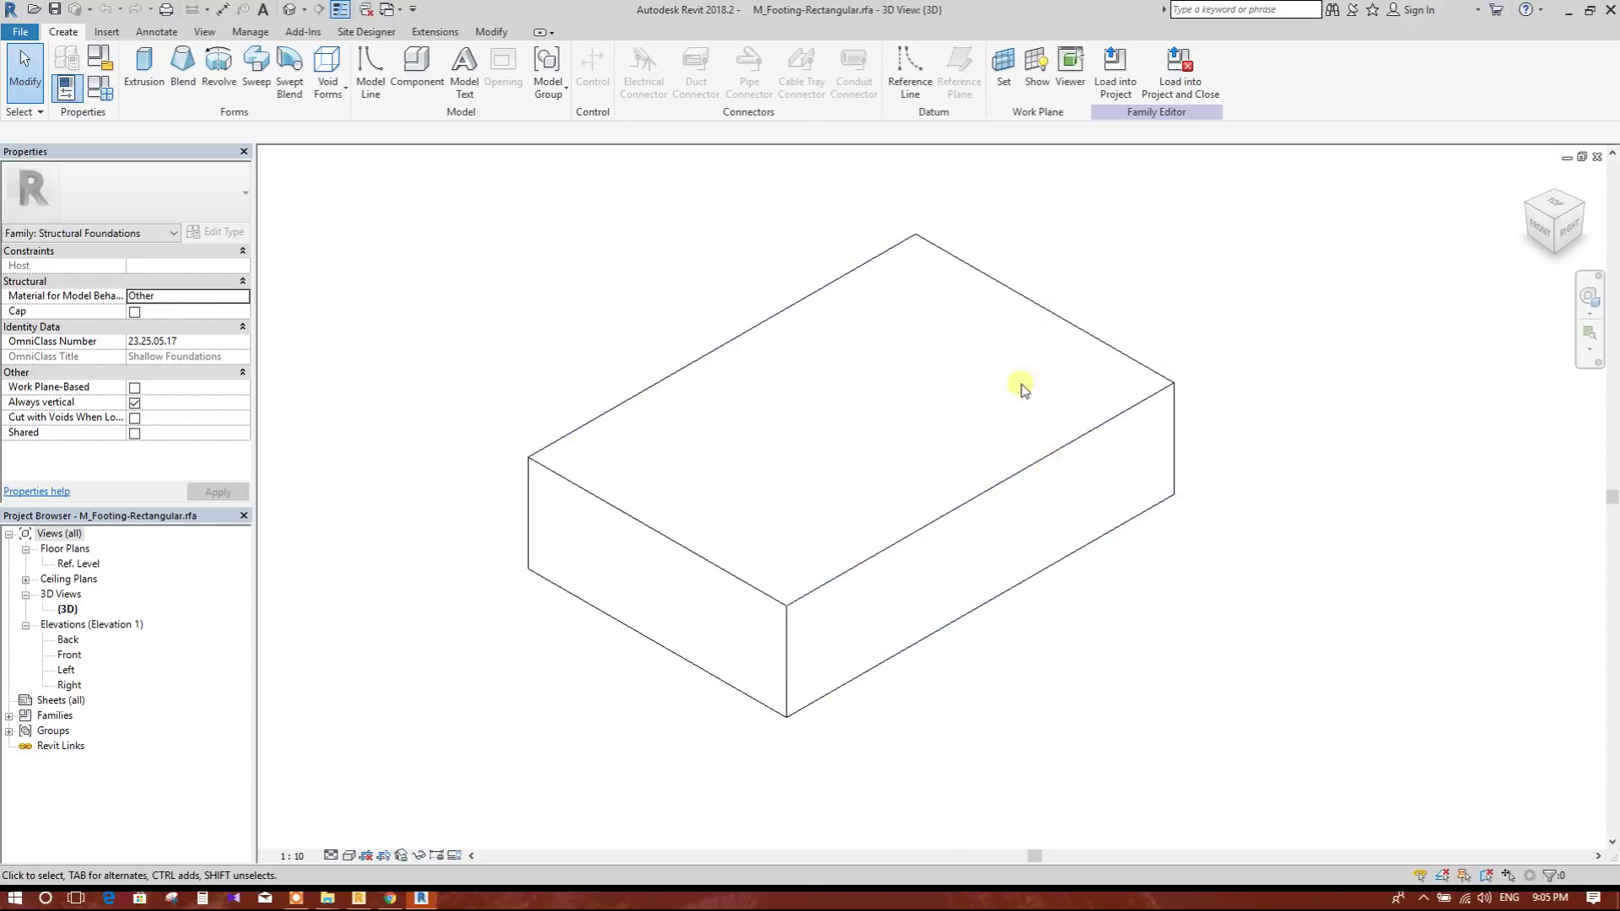
{"action": "scroll", "coordinate": [878, 441], "scroll_direction": "up", "scroll_amount": 2}
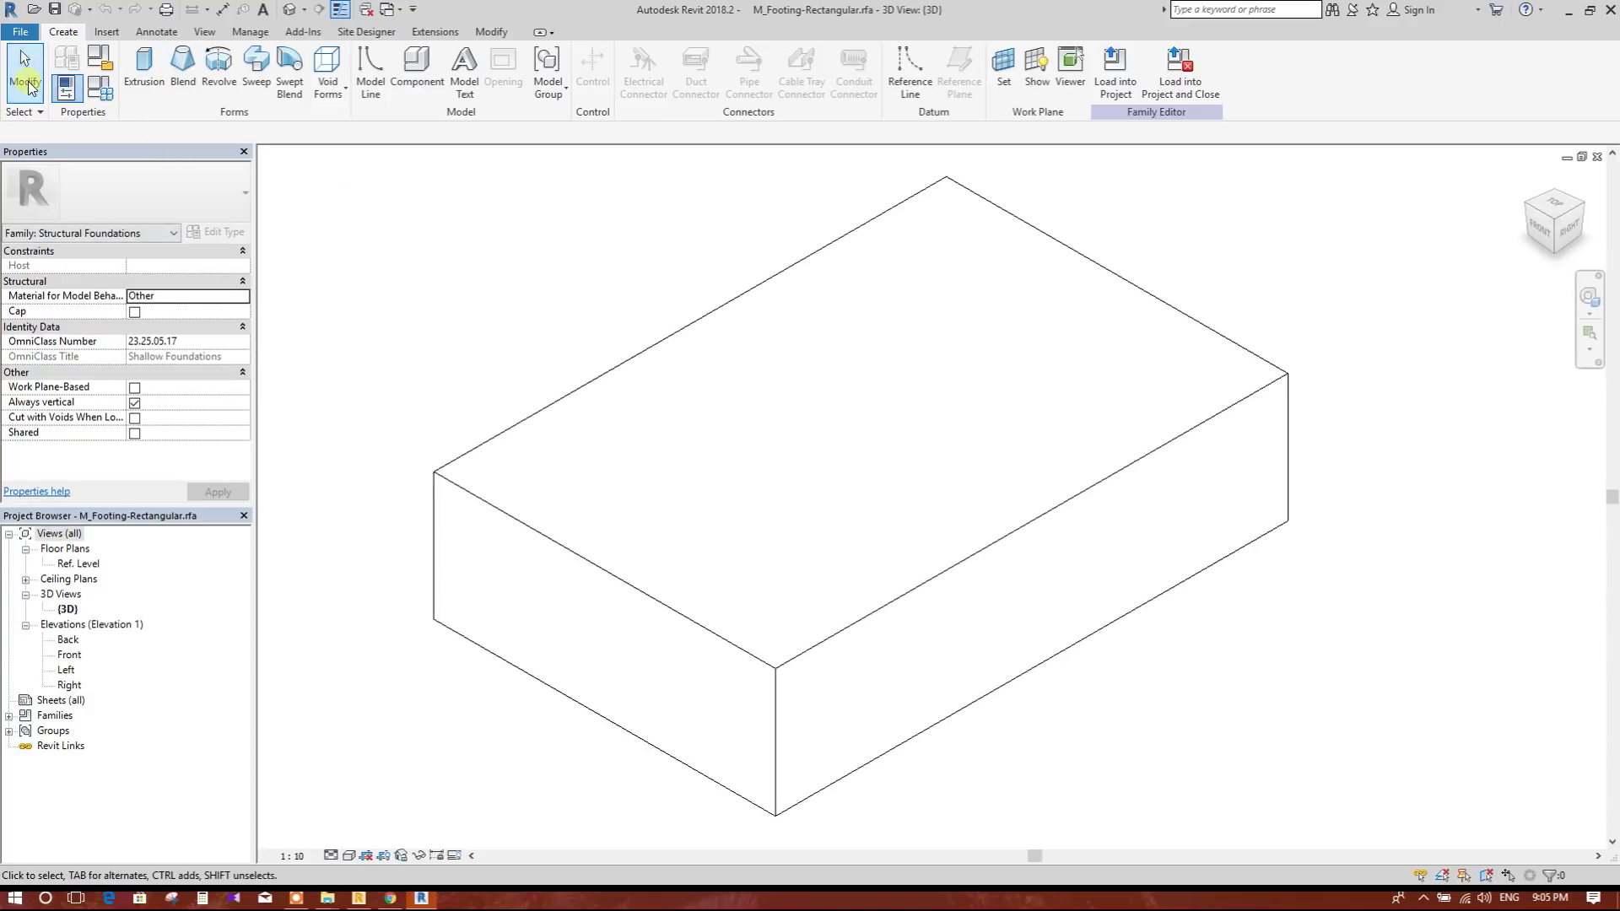
{"action": "left_click", "coordinate": [21, 32]}
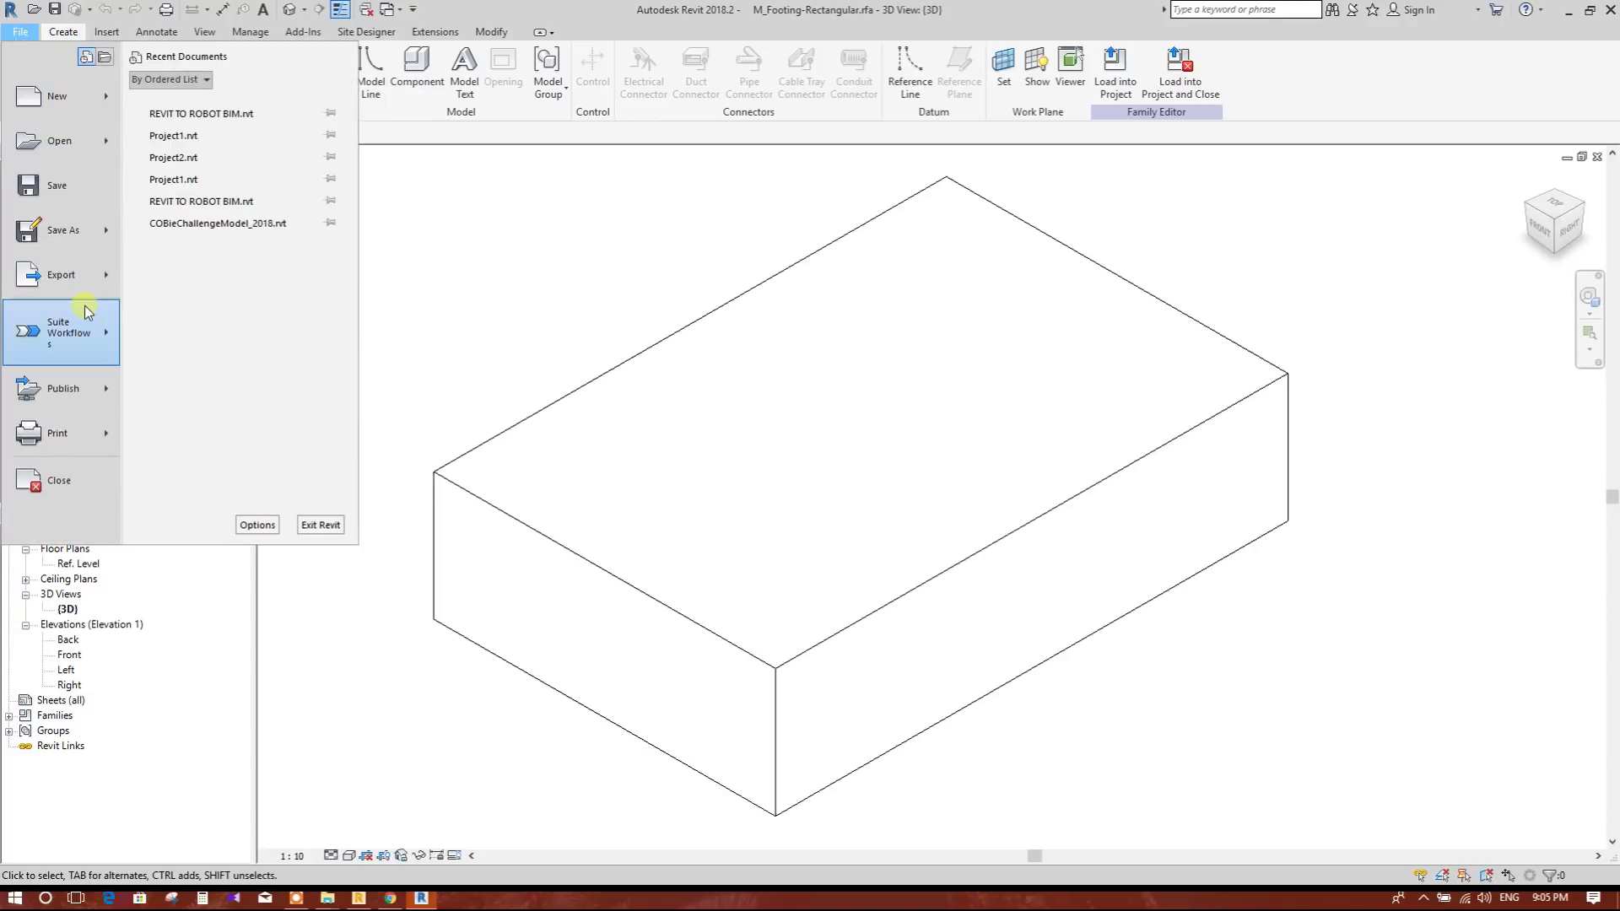
{"action": "mouse_move", "coordinate": [86, 277]}
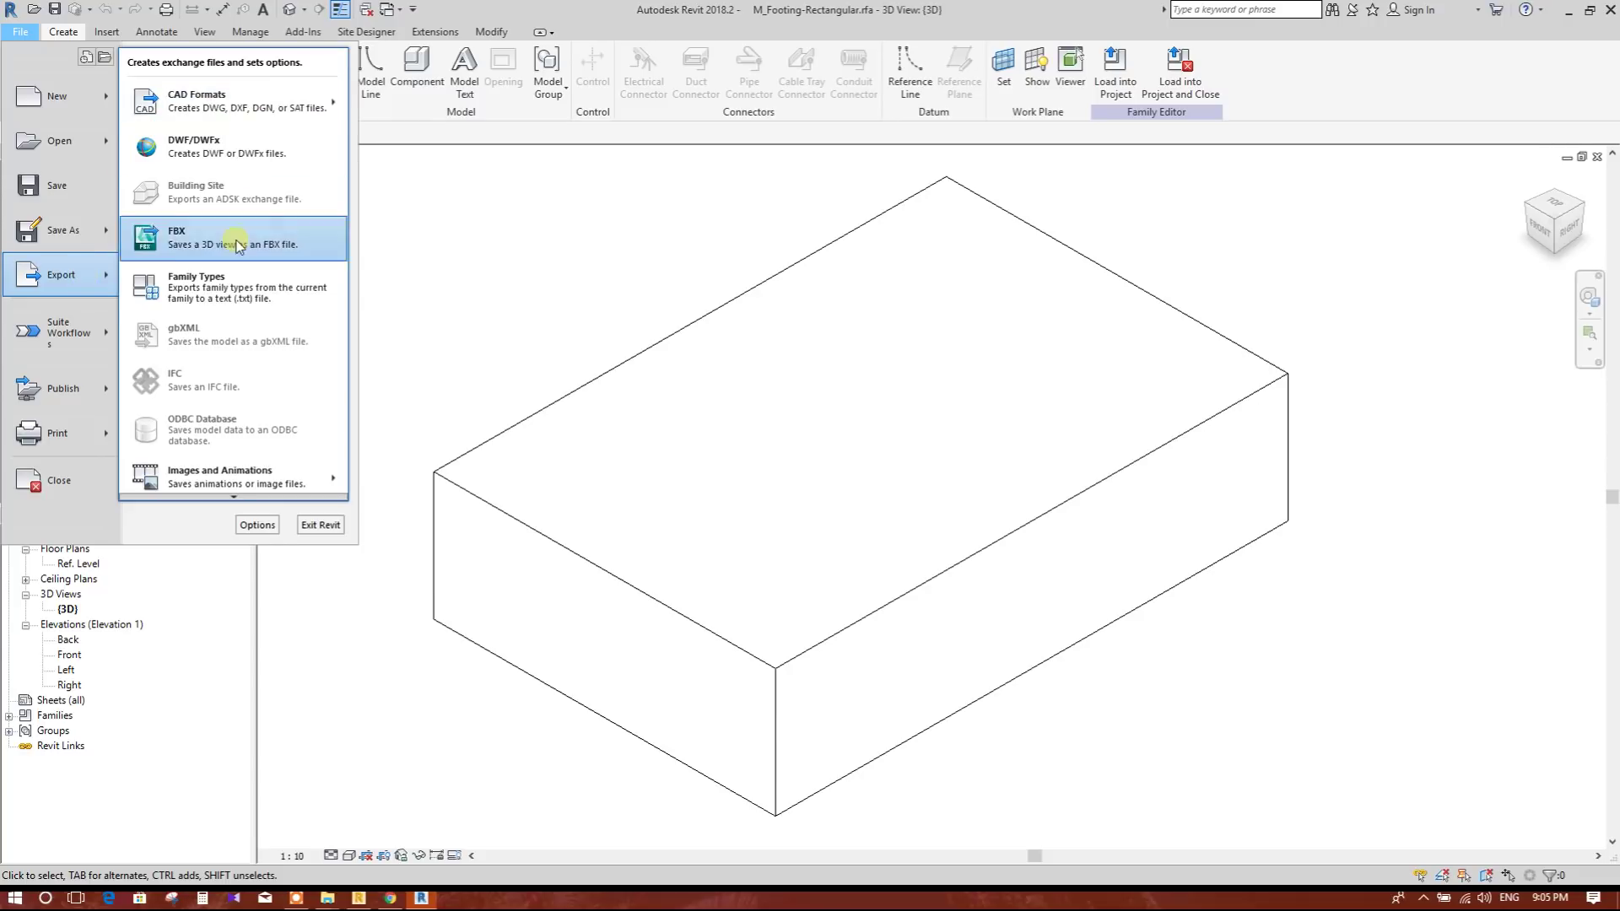
{"action": "left_click", "coordinate": [229, 297]}
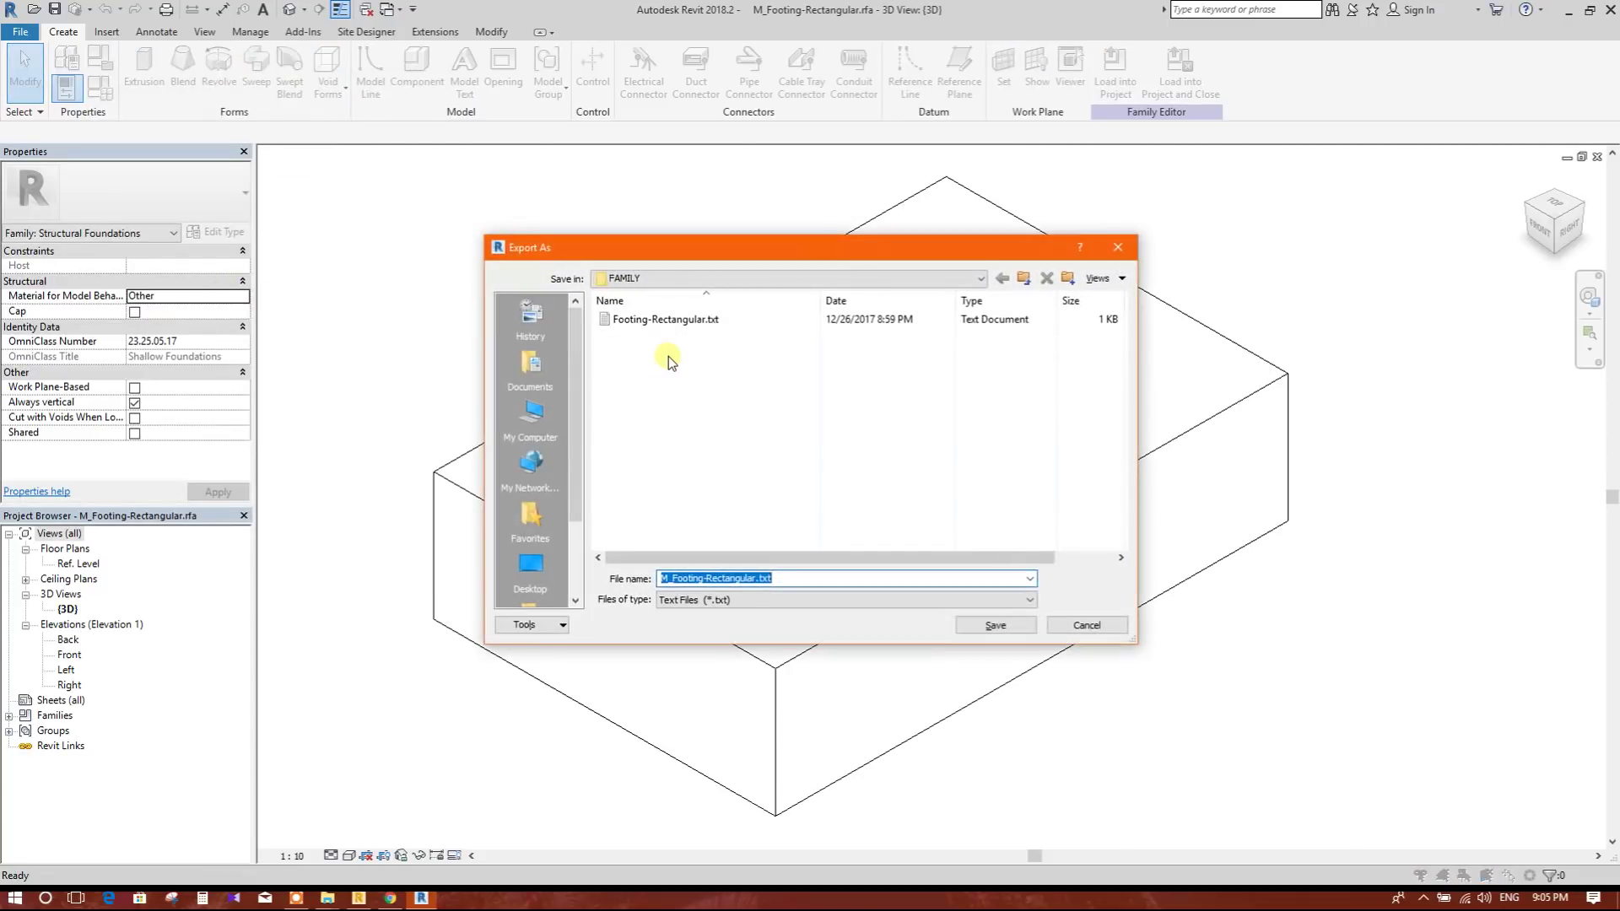
{"action": "left_click", "coordinate": [987, 625]}
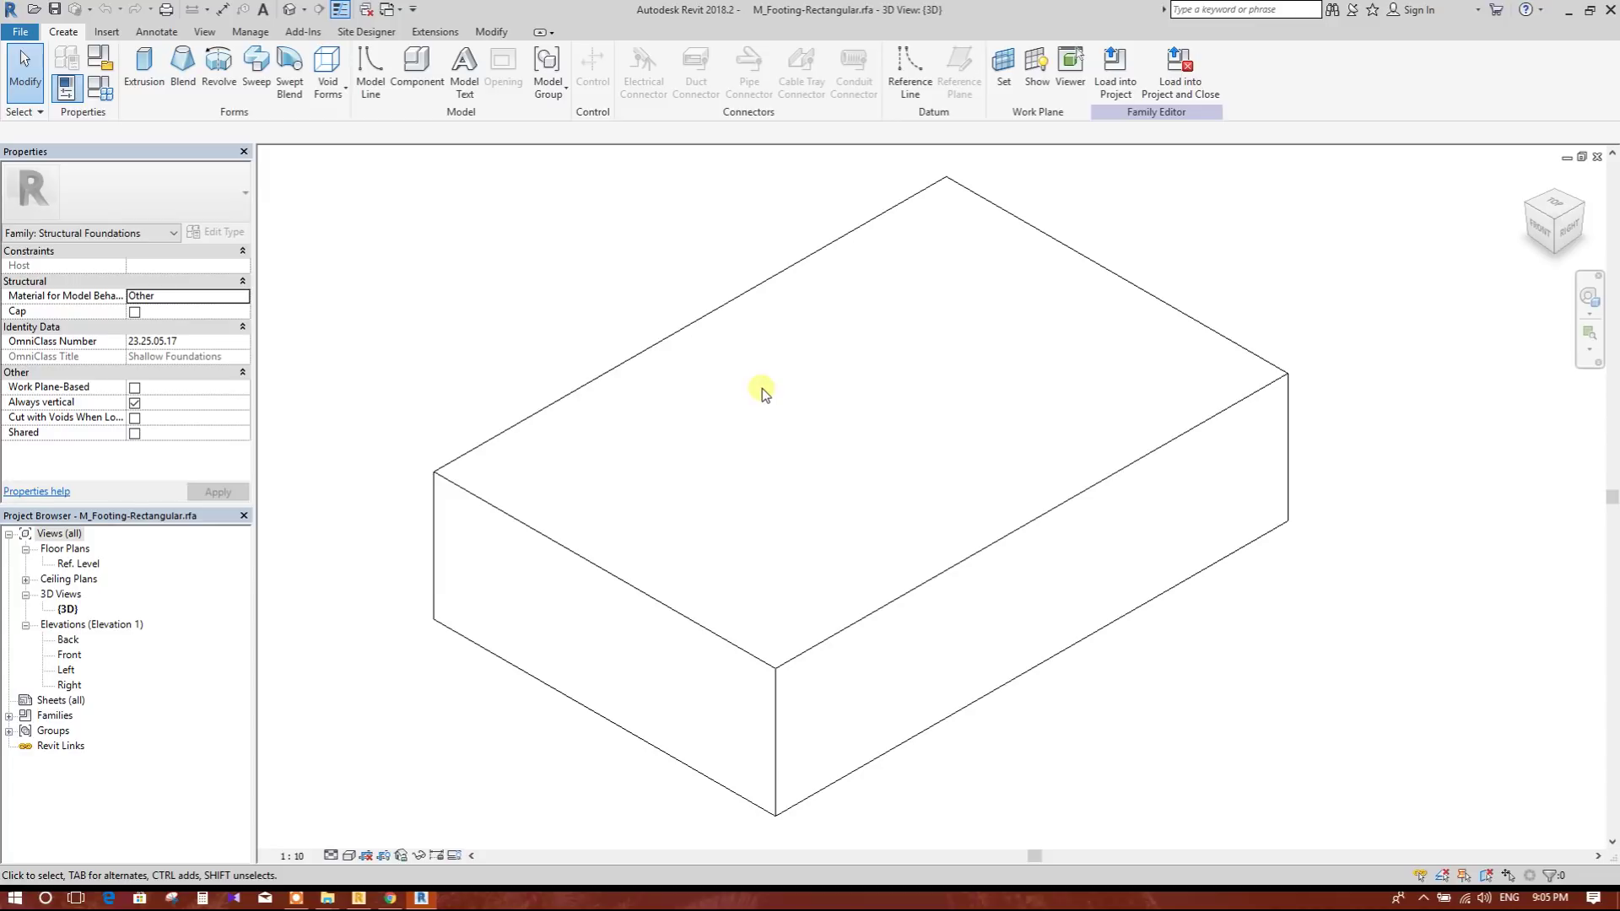
{"action": "scroll", "coordinate": [560, 354], "scroll_direction": "down", "scroll_amount": 2}
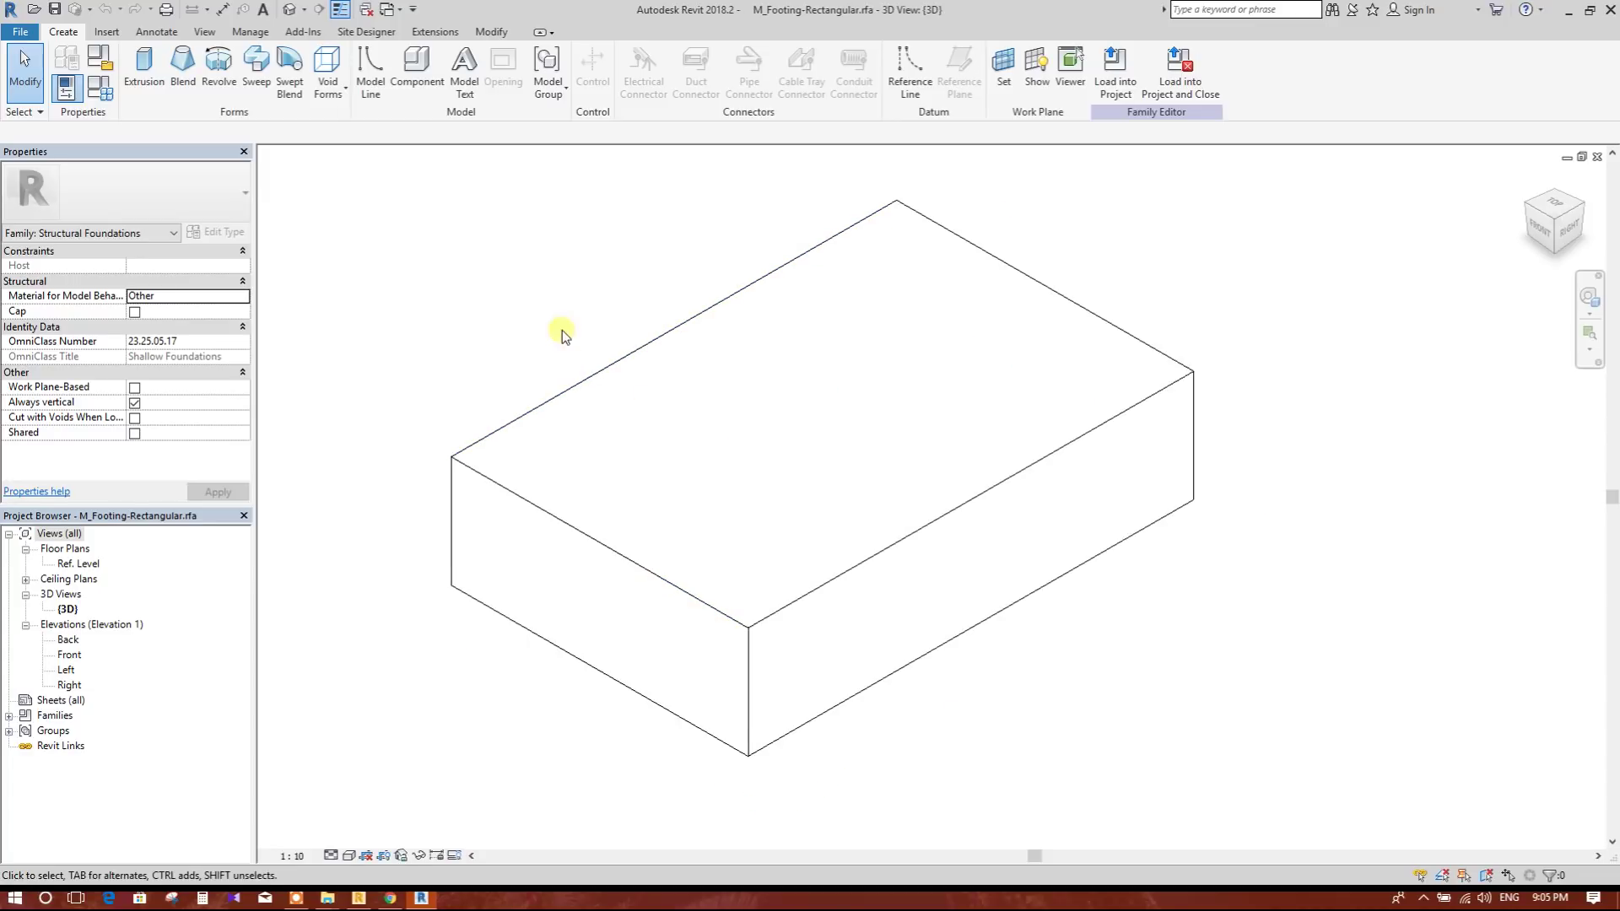
- Minimize Revit and start Excel 2016 with a blank workbook
{"action": "left_click", "coordinate": [1569, 10]}
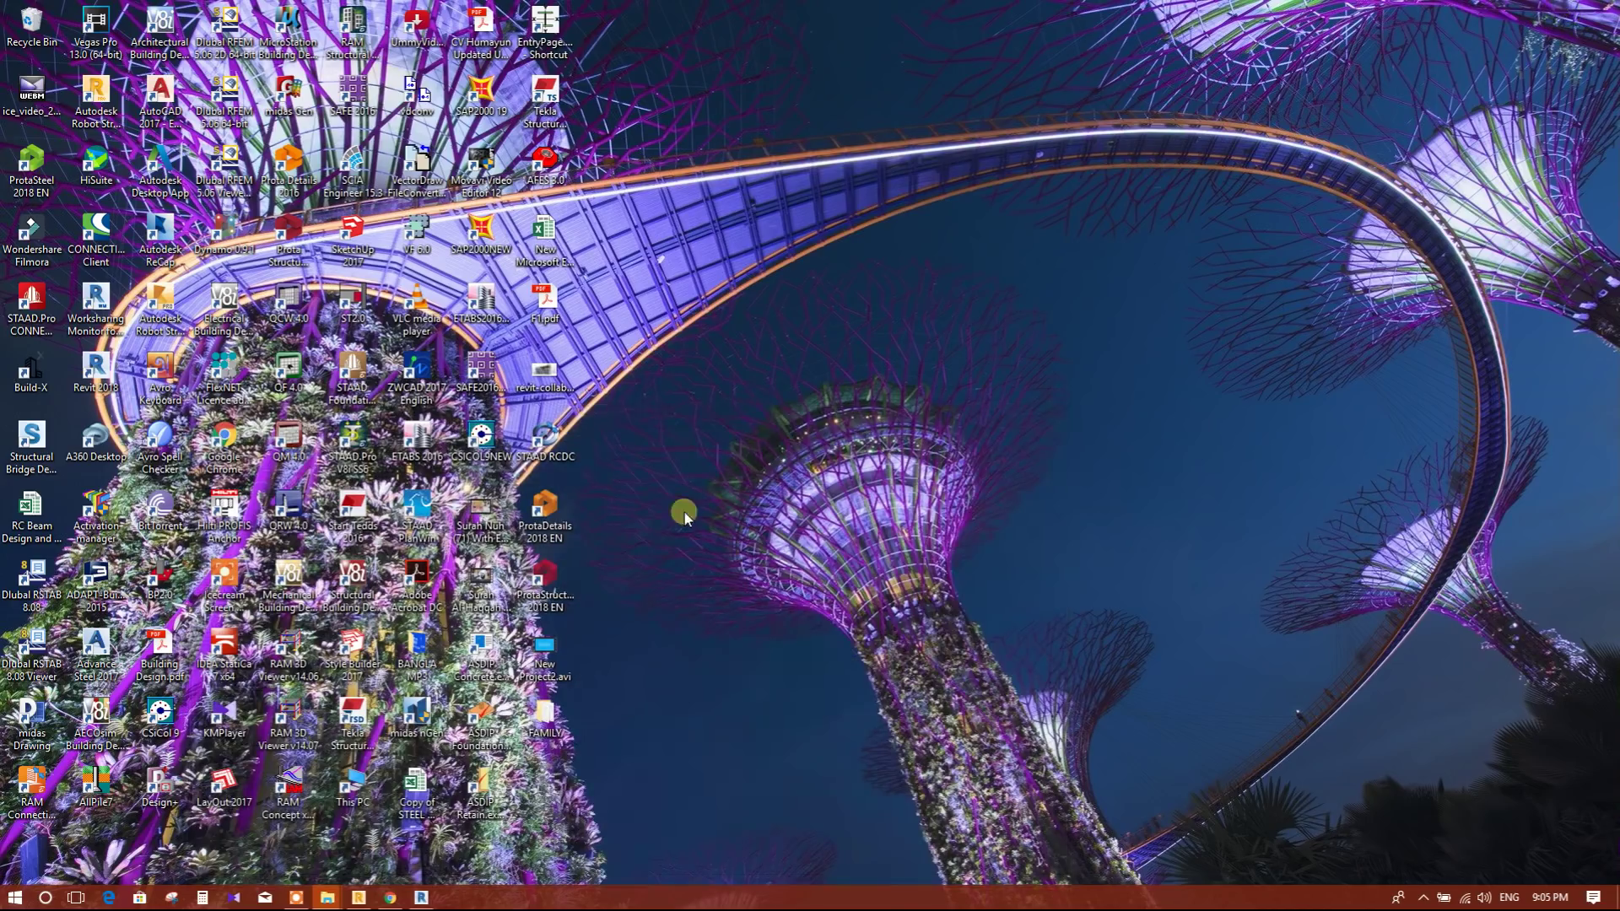
{"action": "left_click", "coordinate": [49, 900]}
{"action": "type", "text": "excel"}
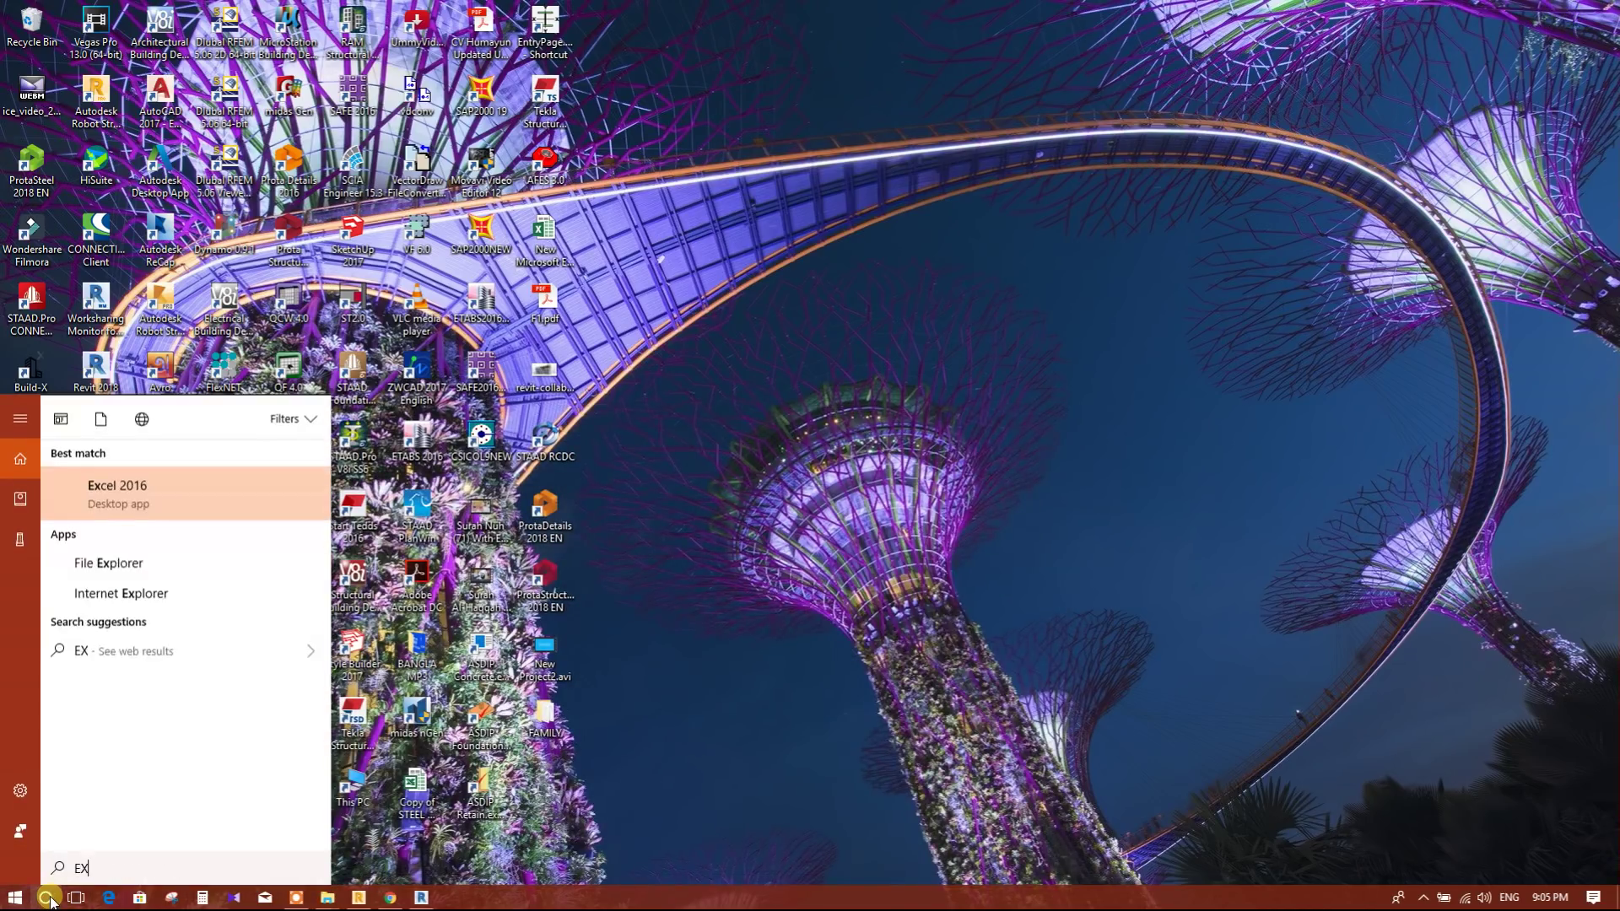
{"action": "left_click", "coordinate": [139, 530]}
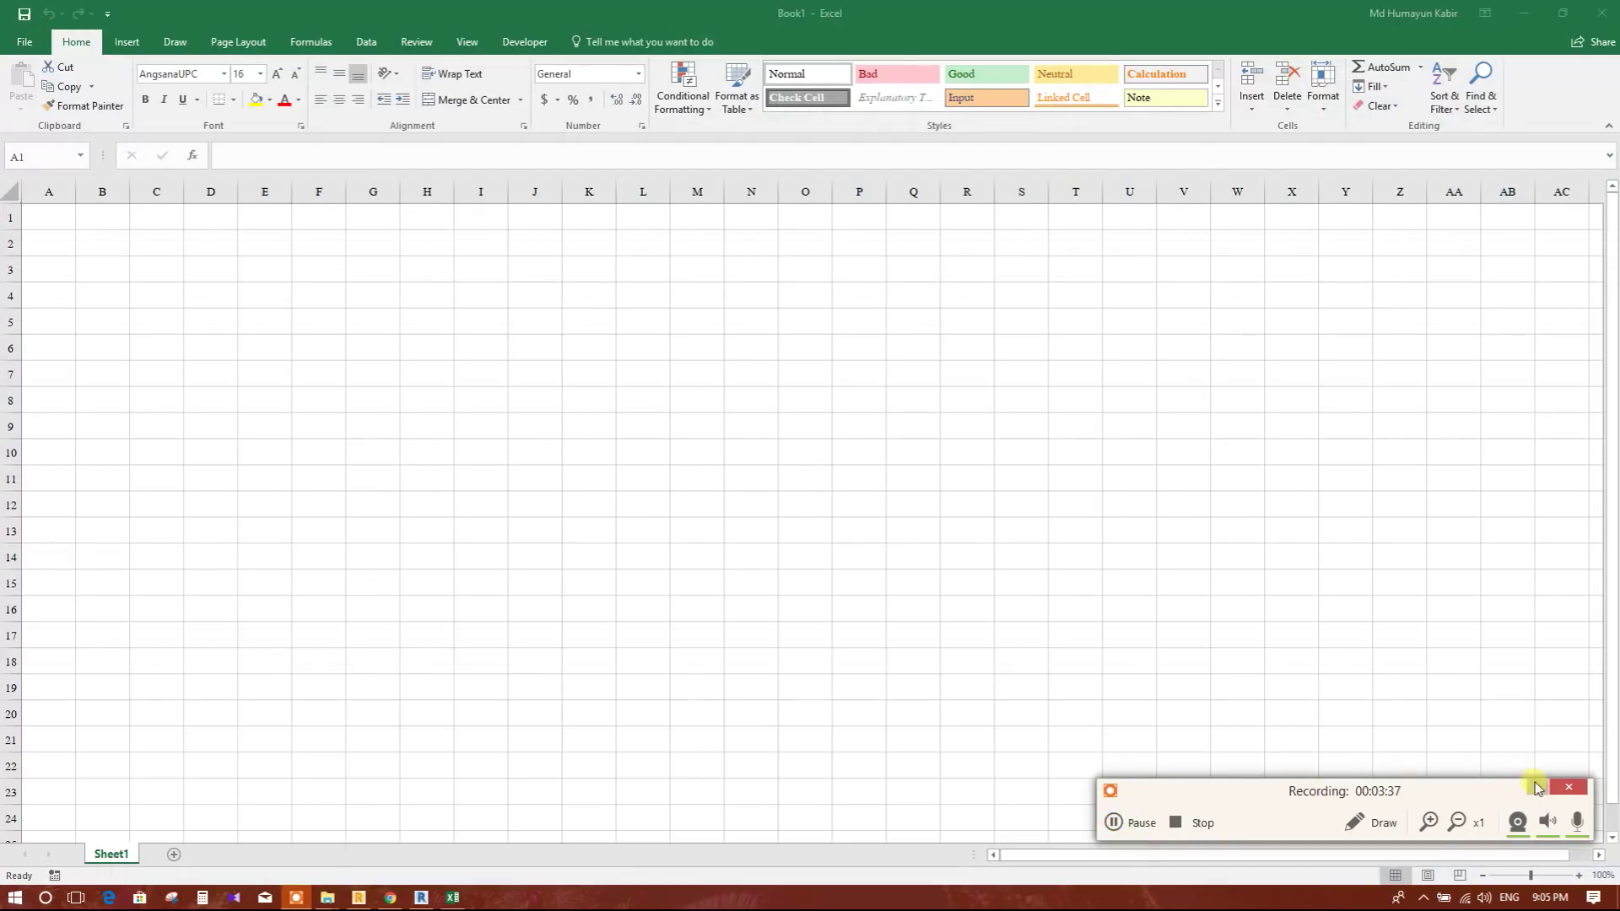
{"action": "left_click", "coordinate": [1536, 787]}
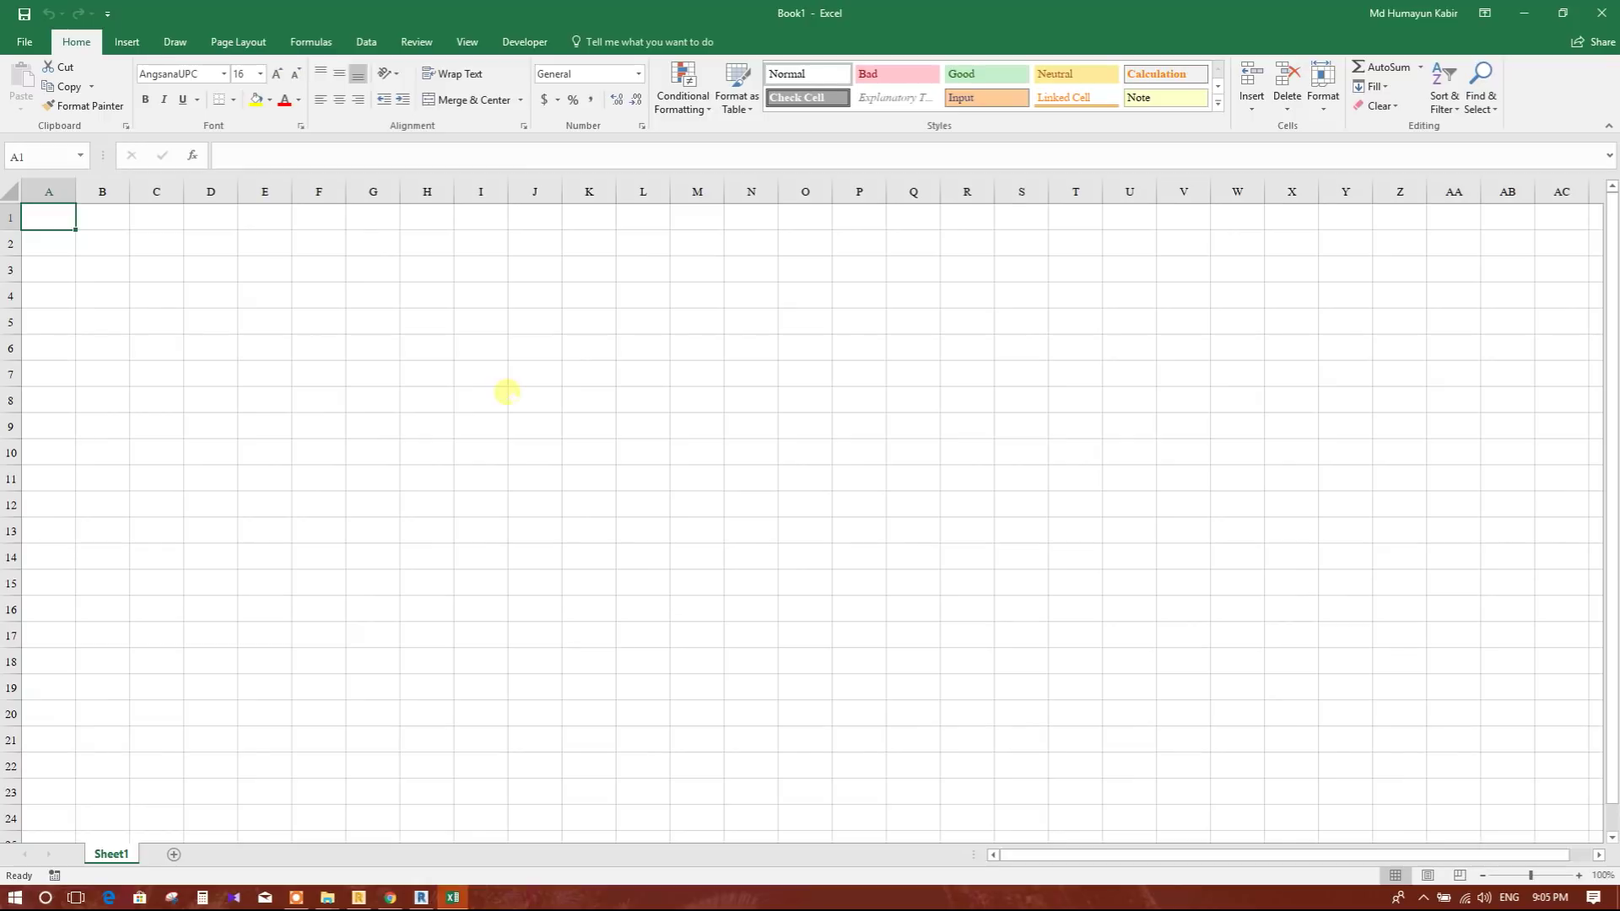
- Choose M_Footing-Rectangular.txt from the FAMILY folder on the Desktop as the text file to import at cell A1
{"action": "left_click", "coordinate": [309, 258]}
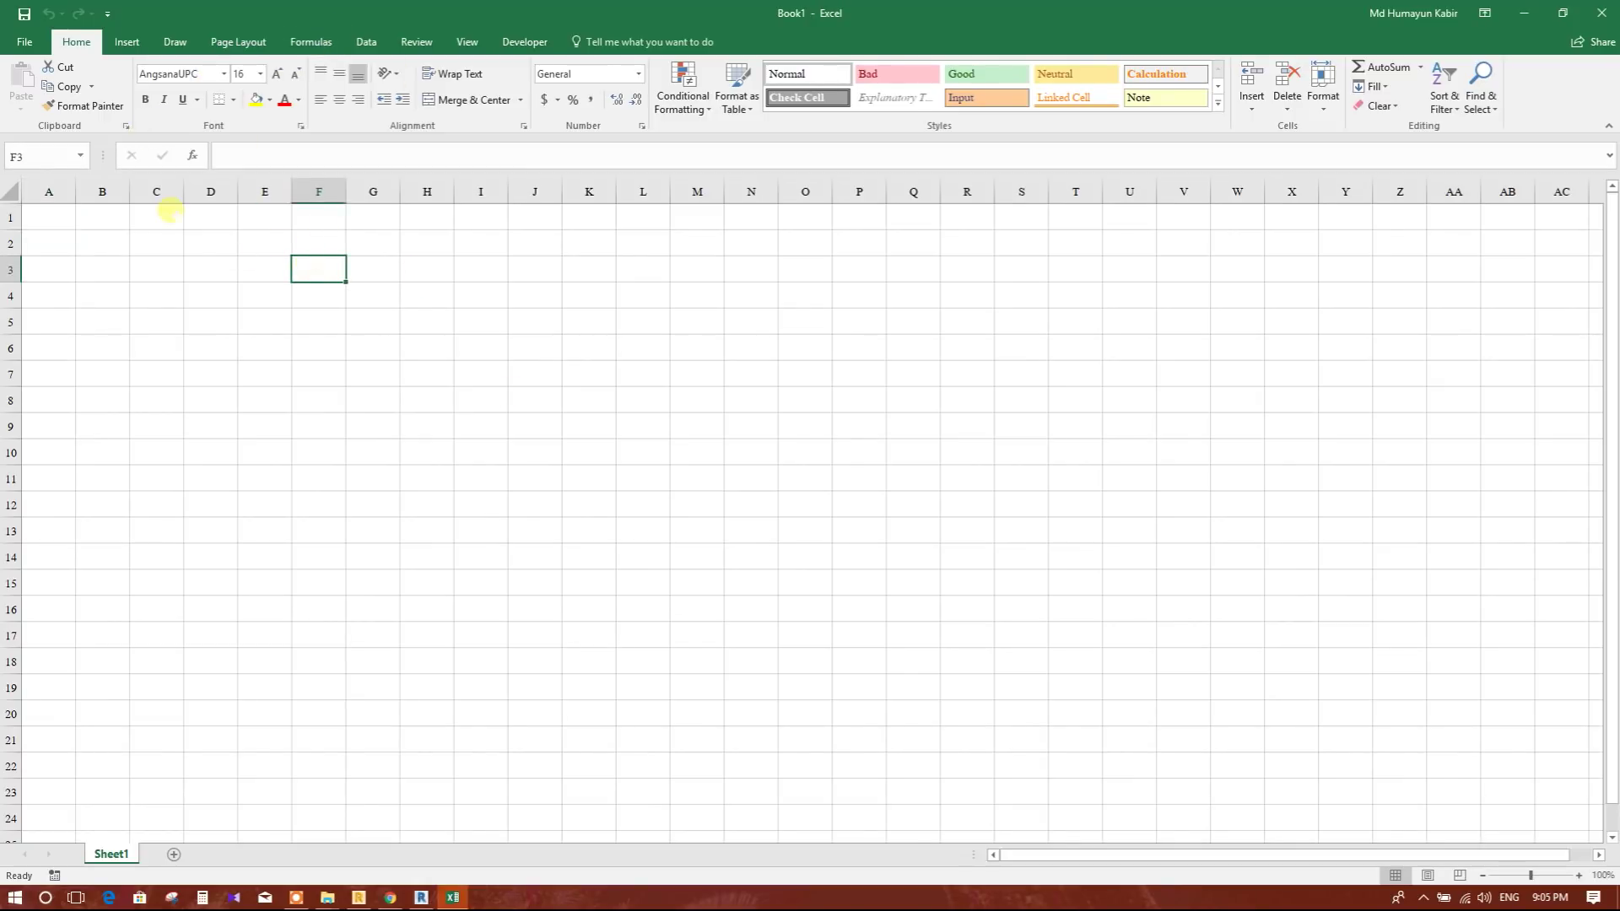
{"action": "left_click", "coordinate": [49, 219]}
{"action": "left_click", "coordinate": [368, 42]}
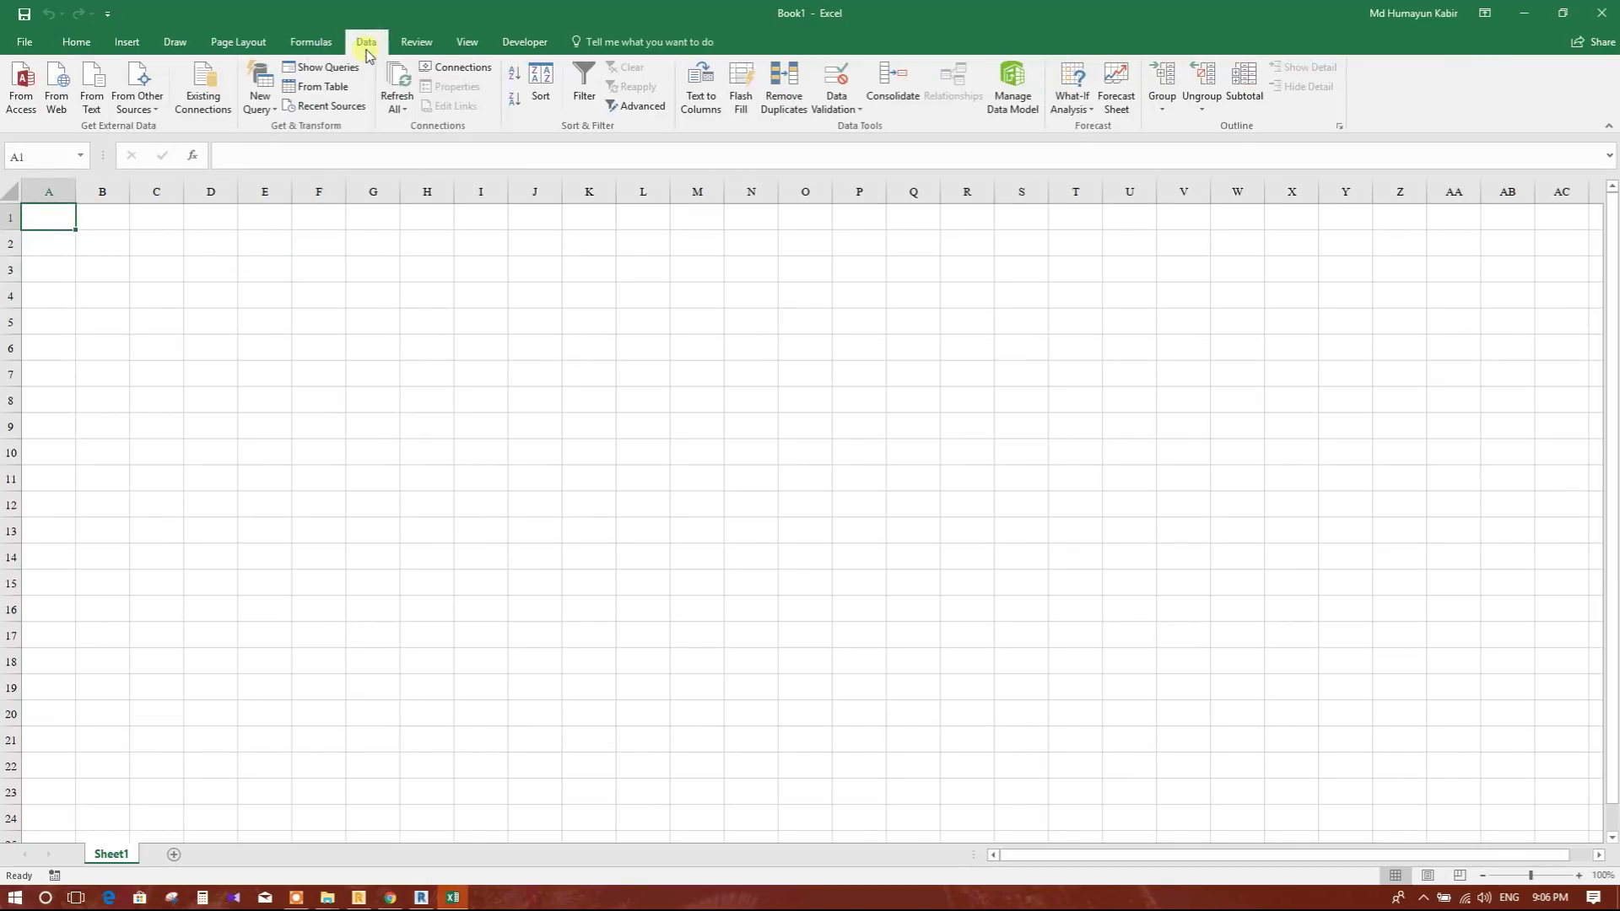
{"action": "left_click", "coordinate": [91, 88]}
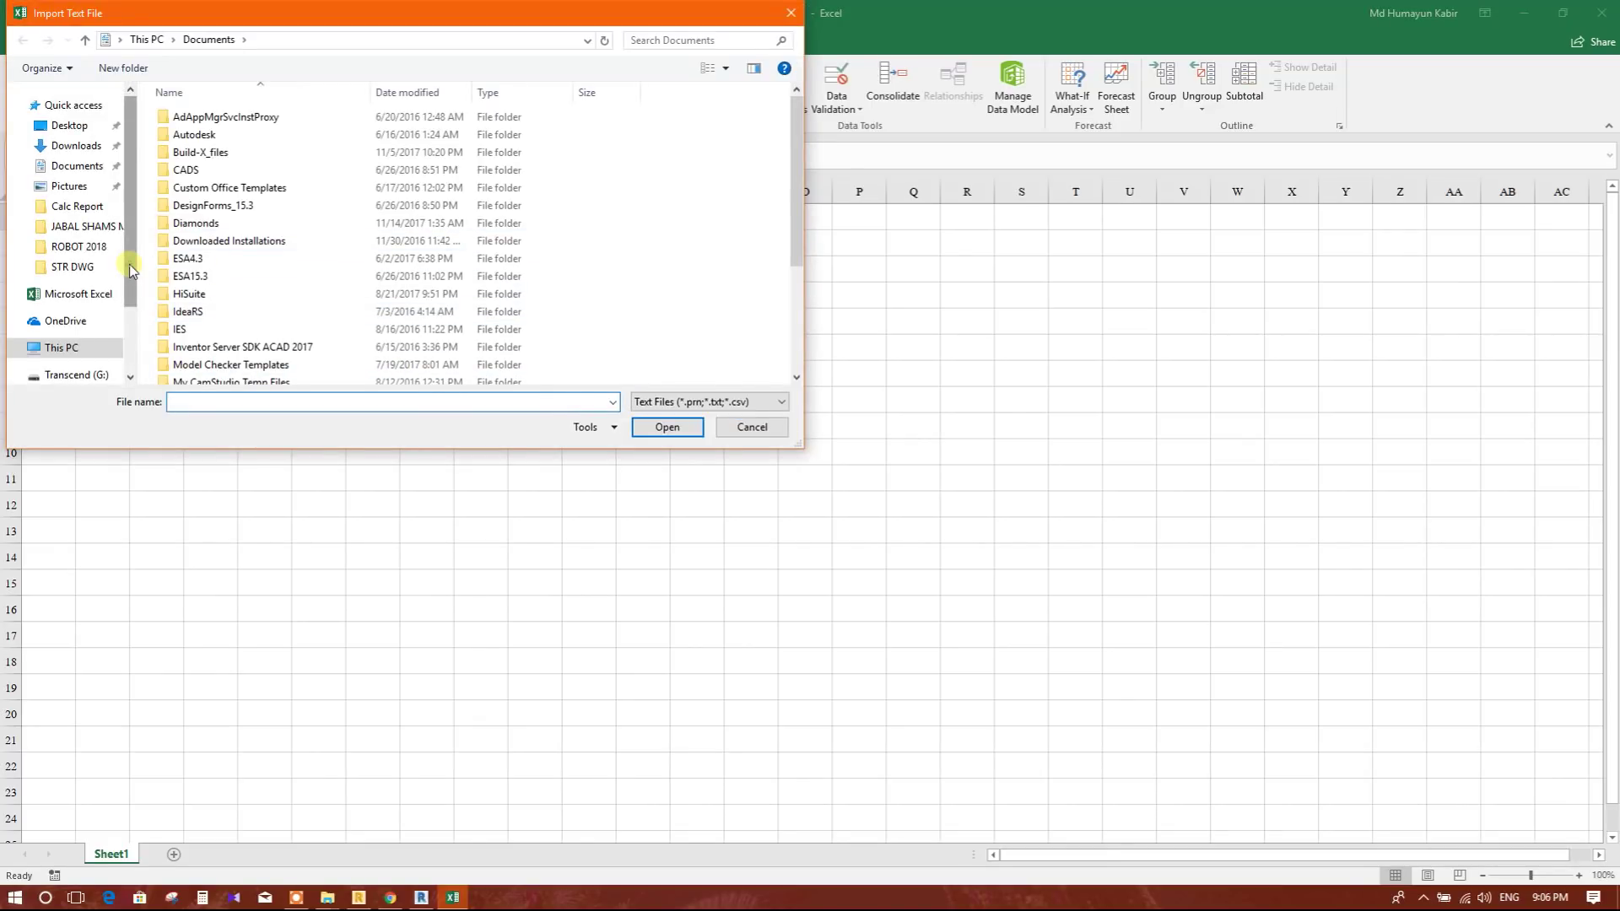
{"action": "left_click", "coordinate": [69, 125]}
{"action": "double_click", "coordinate": [263, 160]}
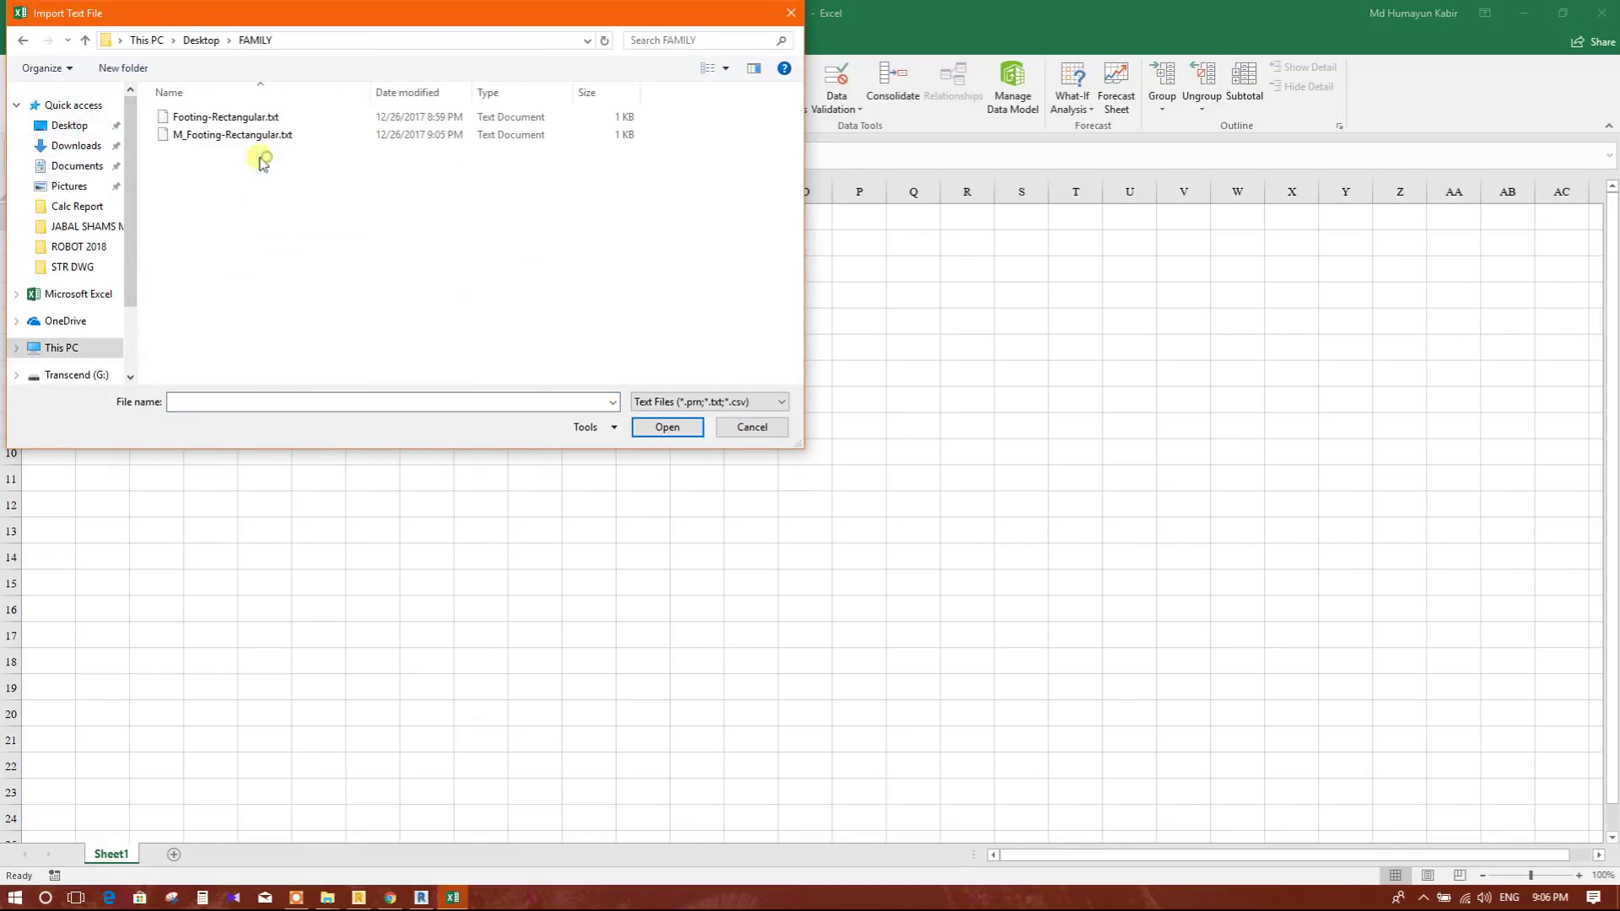
{"action": "left_click", "coordinate": [236, 135]}
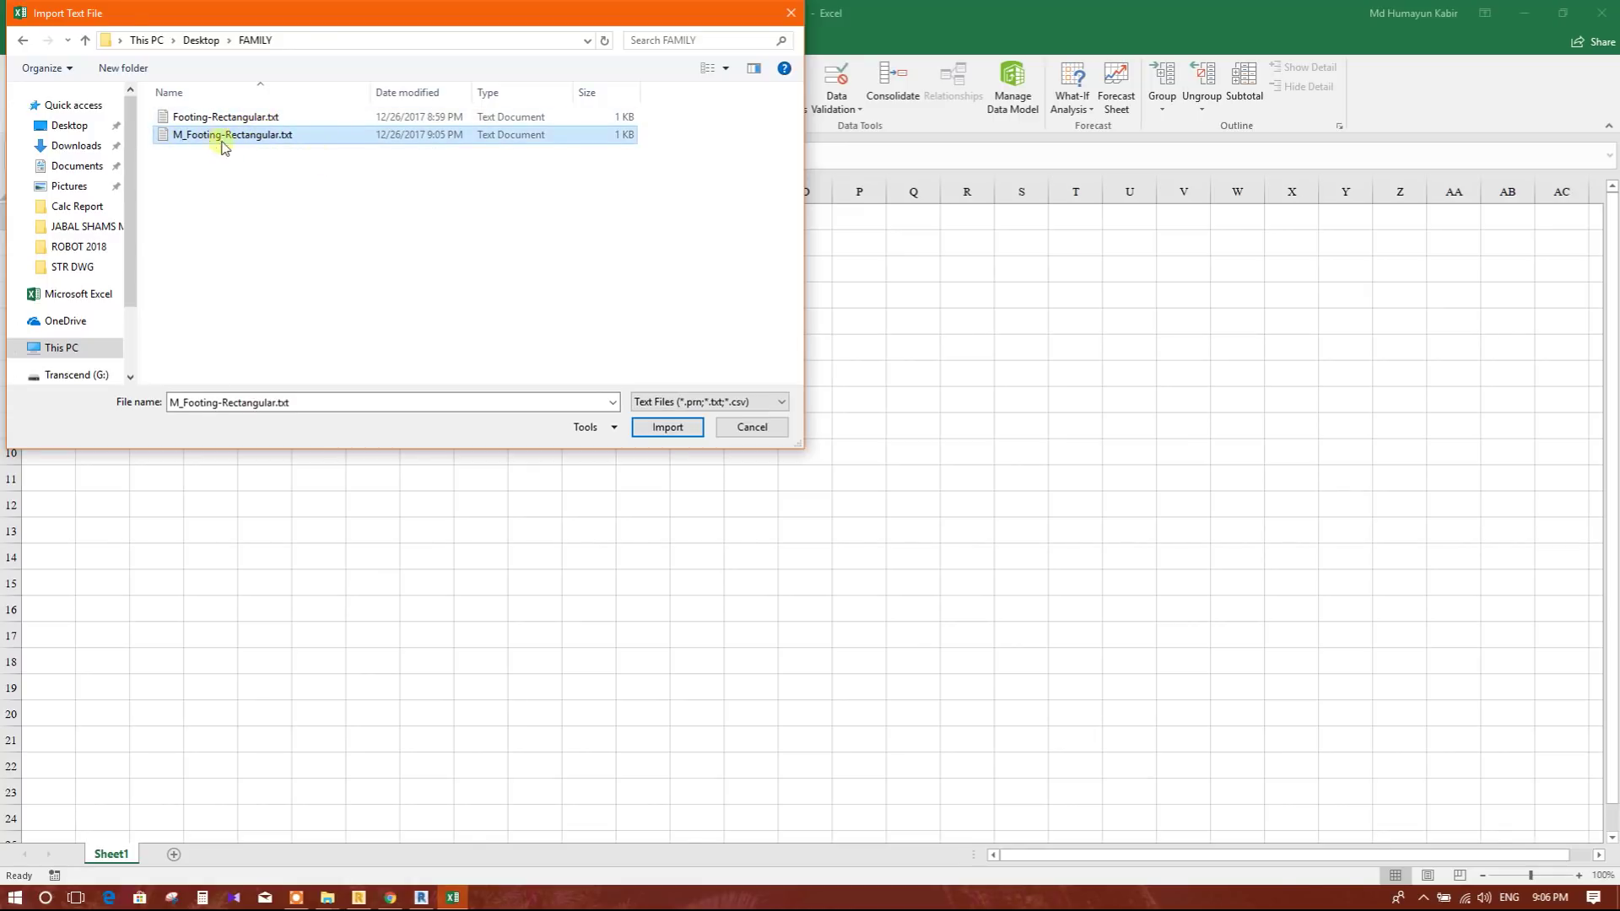
{"action": "left_click", "coordinate": [667, 428]}
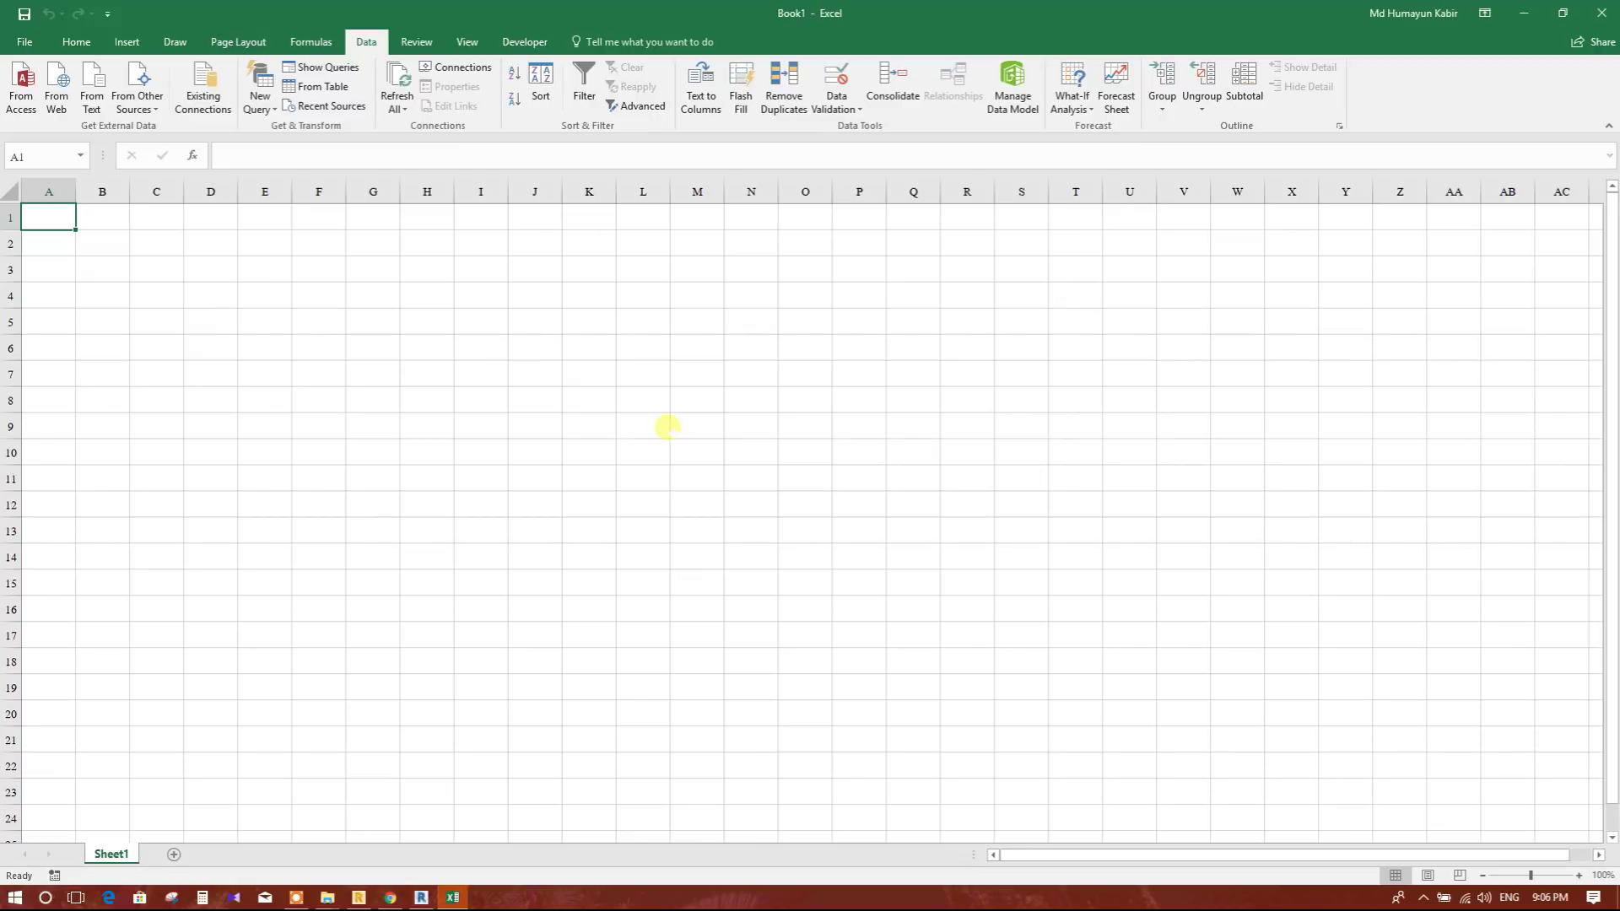
- Import the text with MS-DOS (PC-8) origin and tab and comma delimiters into the existing worksheet at A1
{"action": "left_click", "coordinate": [655, 289]}
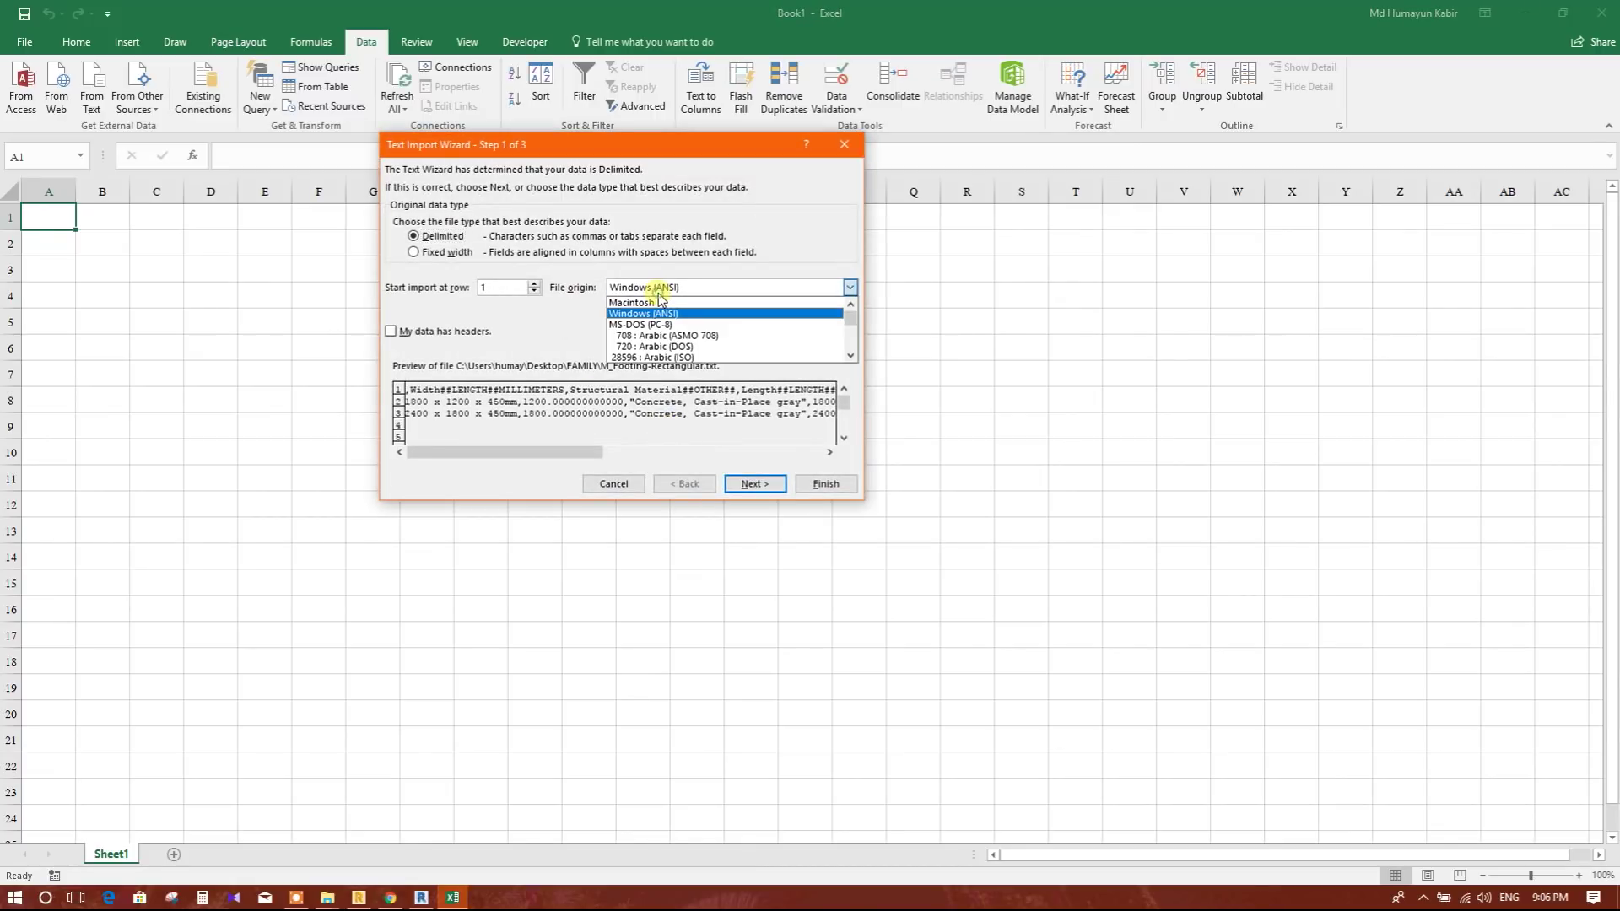
{"action": "left_click", "coordinate": [667, 325]}
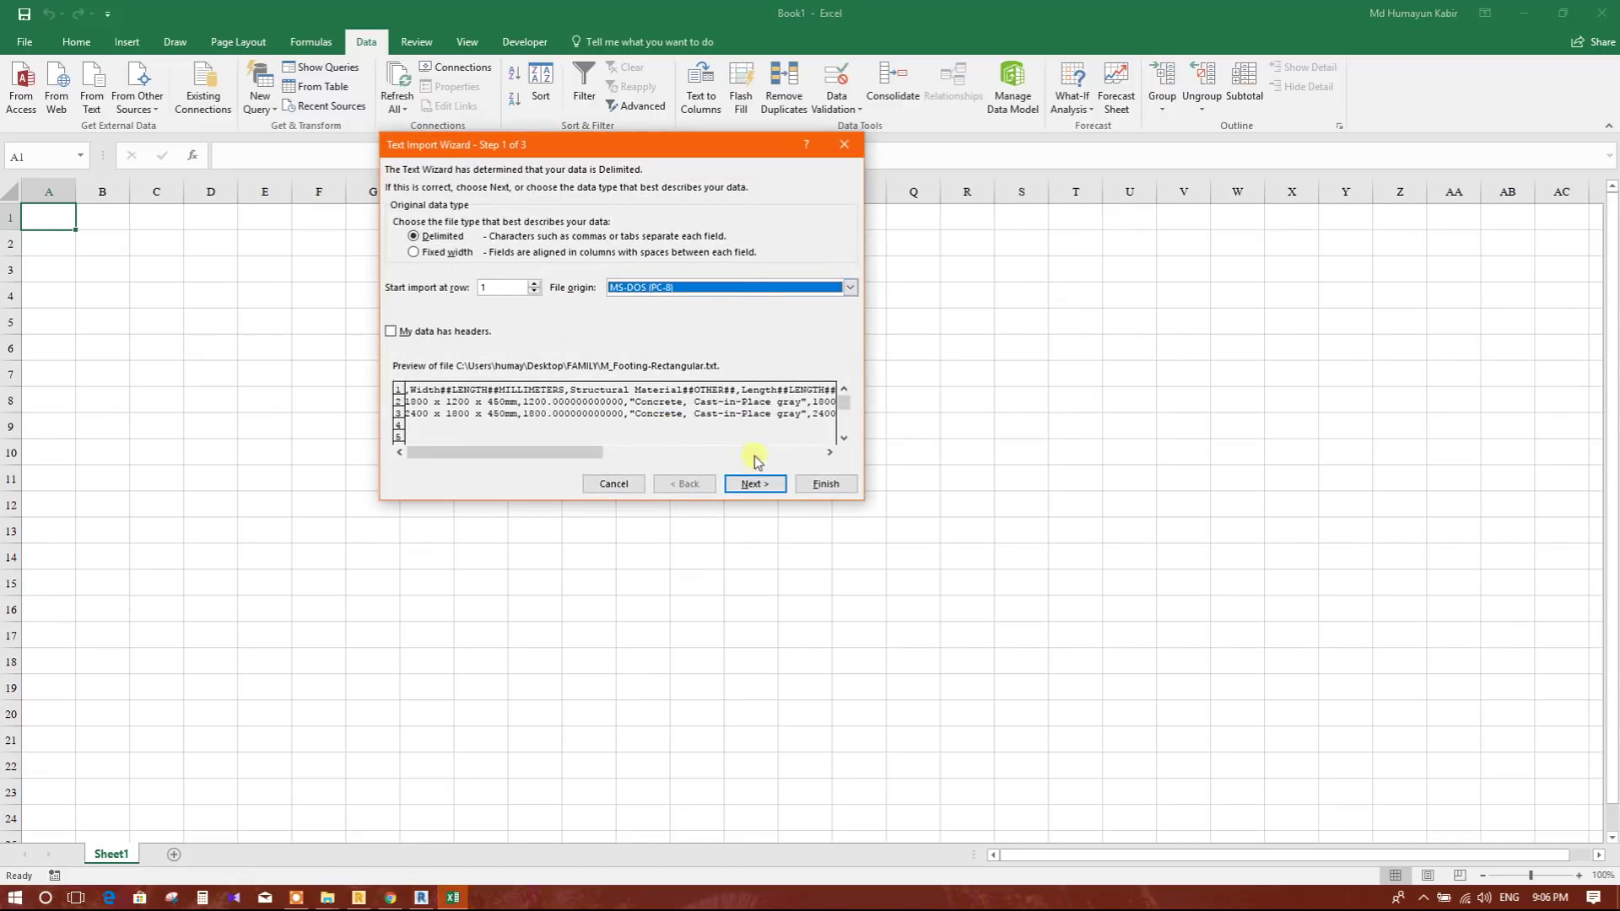
{"action": "left_click", "coordinate": [746, 484]}
{"action": "left_click", "coordinate": [415, 254]}
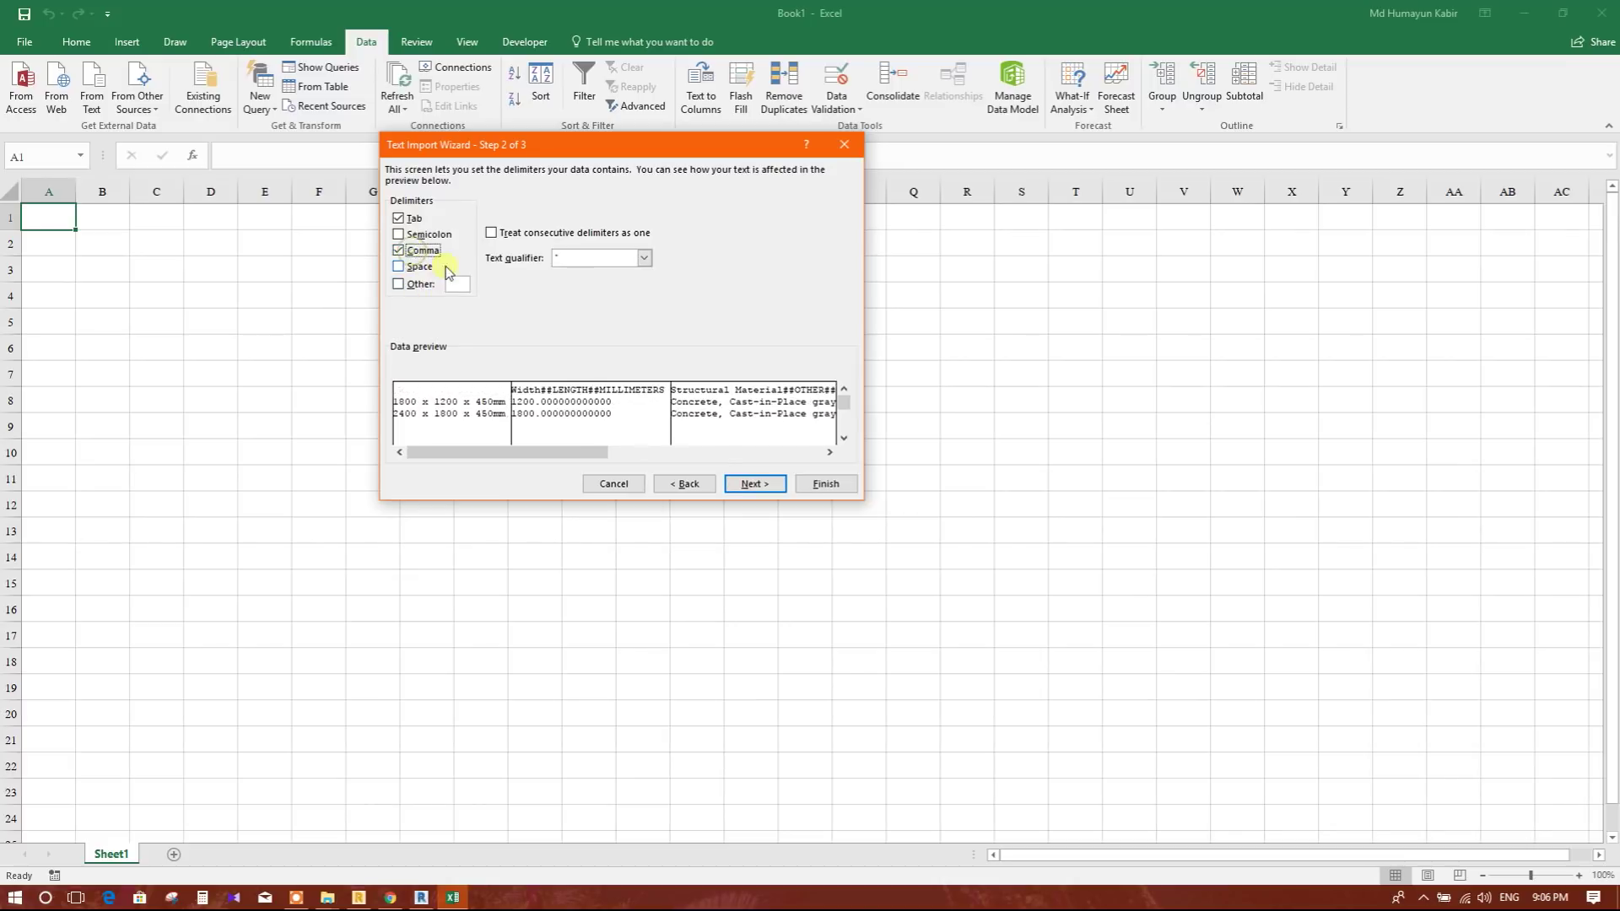
{"action": "left_click", "coordinate": [744, 484]}
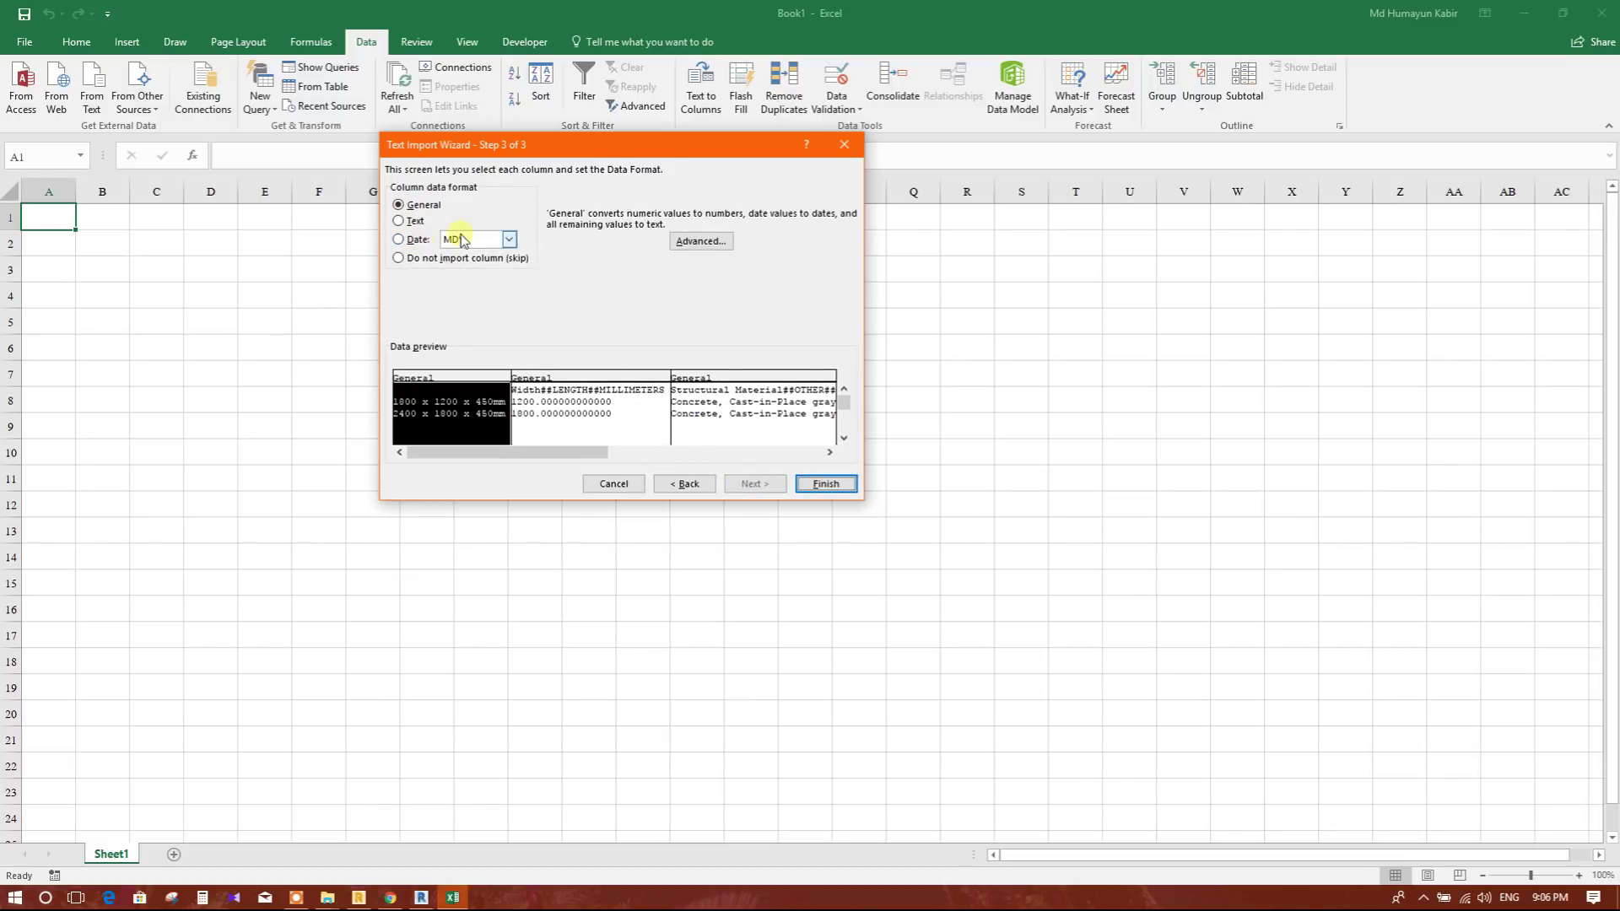
{"action": "left_click", "coordinate": [826, 483]}
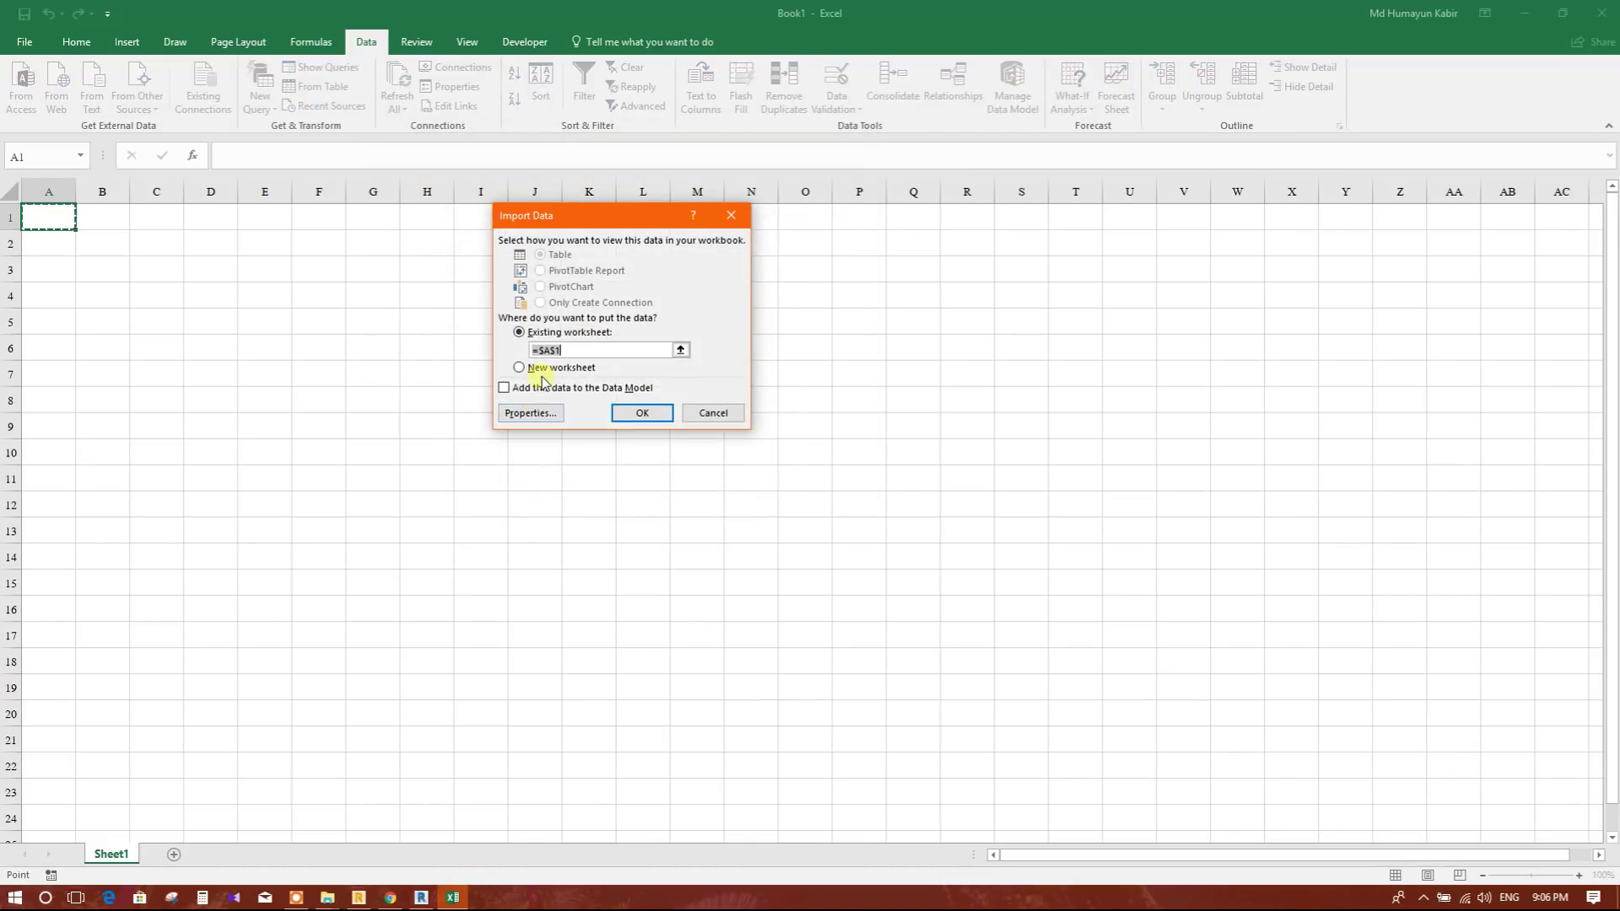
{"action": "left_click", "coordinate": [641, 412]}
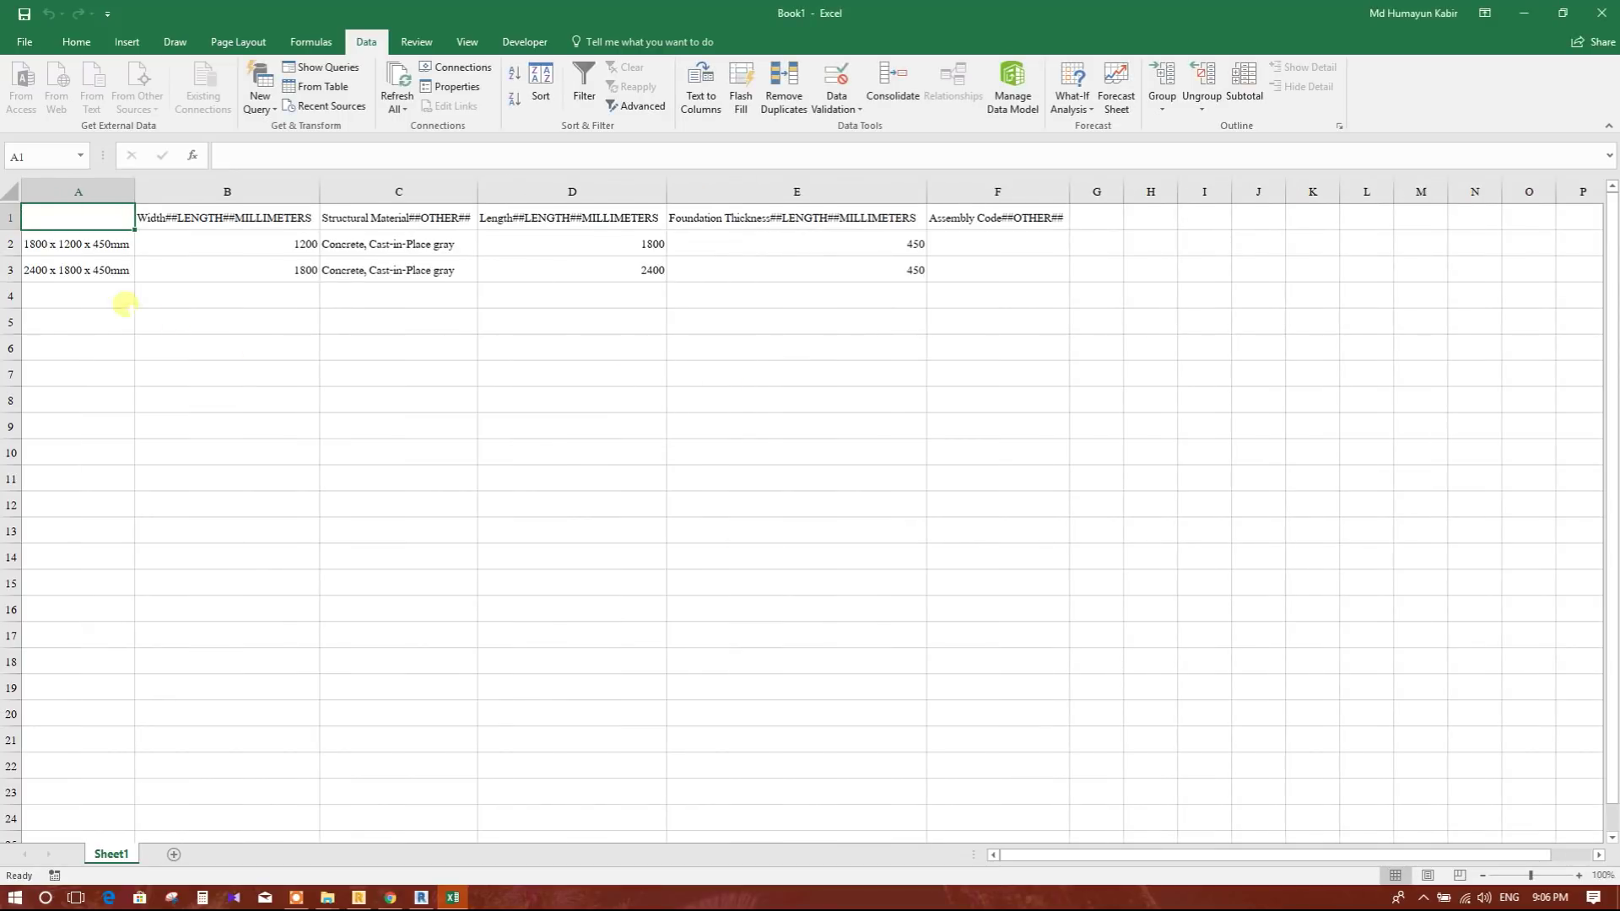
- Examine the type names, widths, structural materials, lengths and foundation thicknesses of the two imported footing types
{"action": "left_click", "coordinate": [119, 300]}
{"action": "left_click", "coordinate": [101, 246]}
{"action": "left_click", "coordinate": [105, 272]}
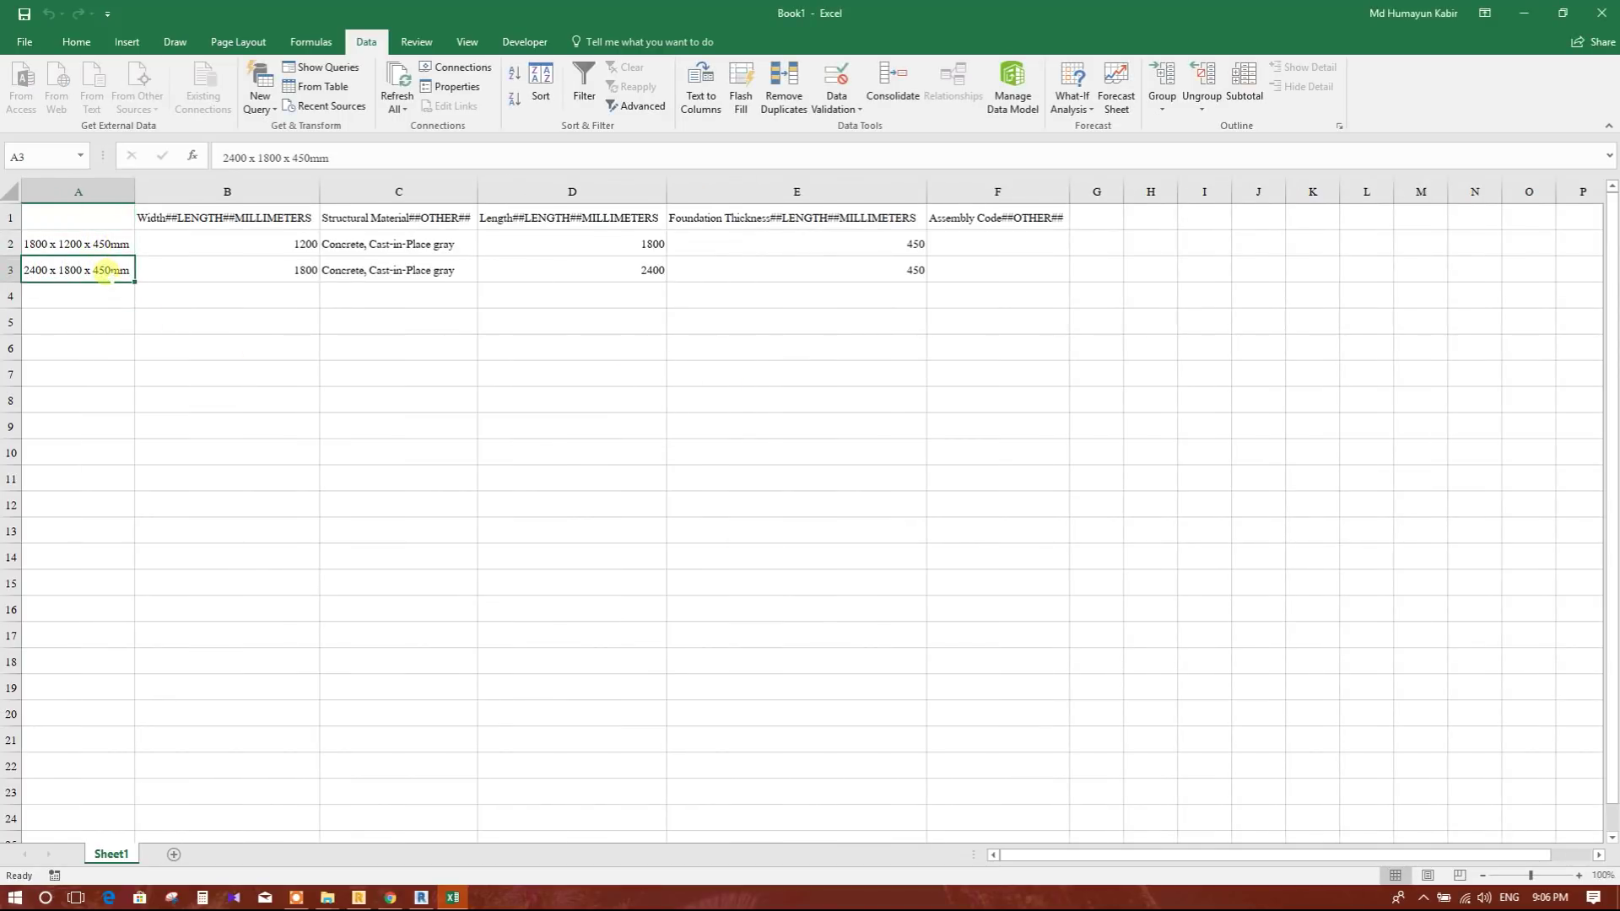
{"action": "left_click", "coordinate": [265, 249]}
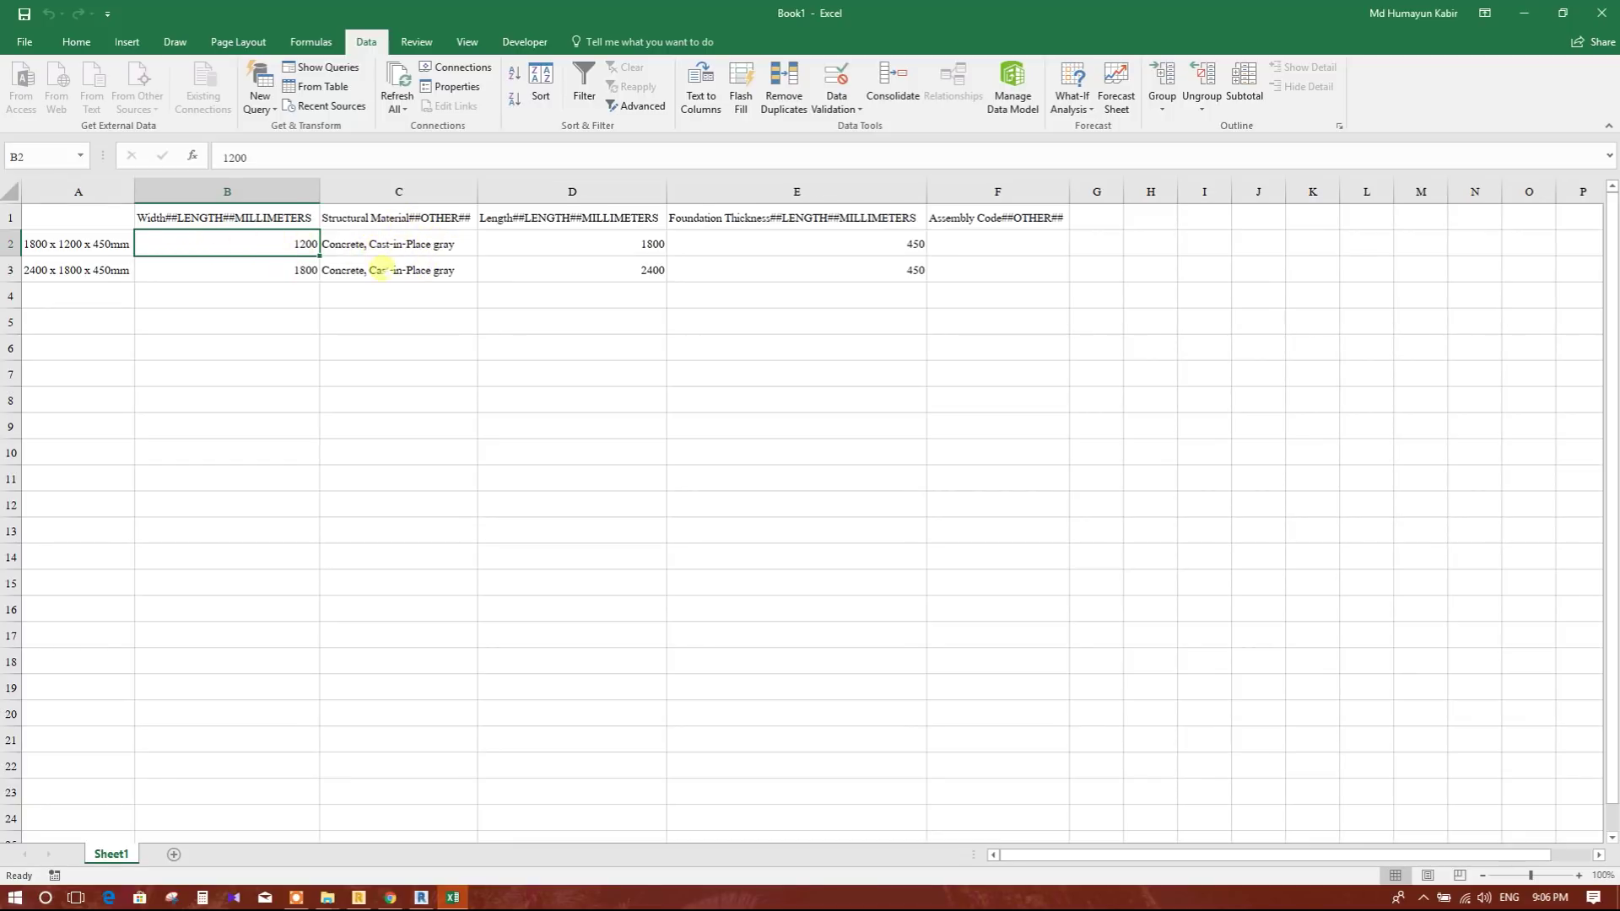
{"action": "left_click", "coordinate": [420, 271]}
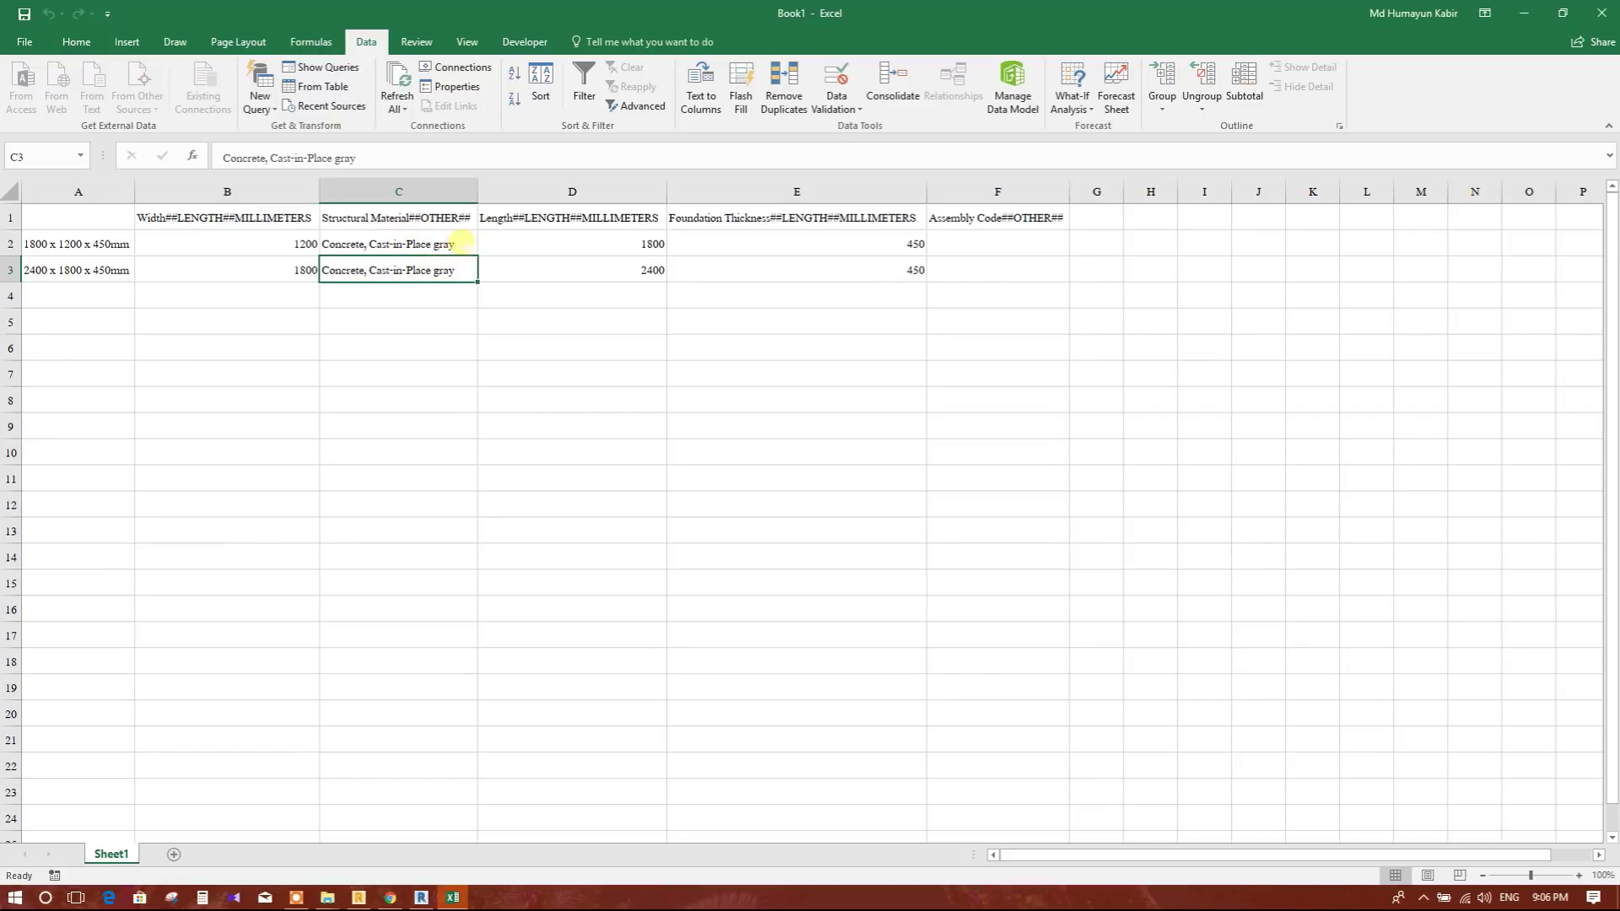
{"action": "left_click", "coordinate": [638, 243]}
{"action": "left_click", "coordinate": [608, 261]}
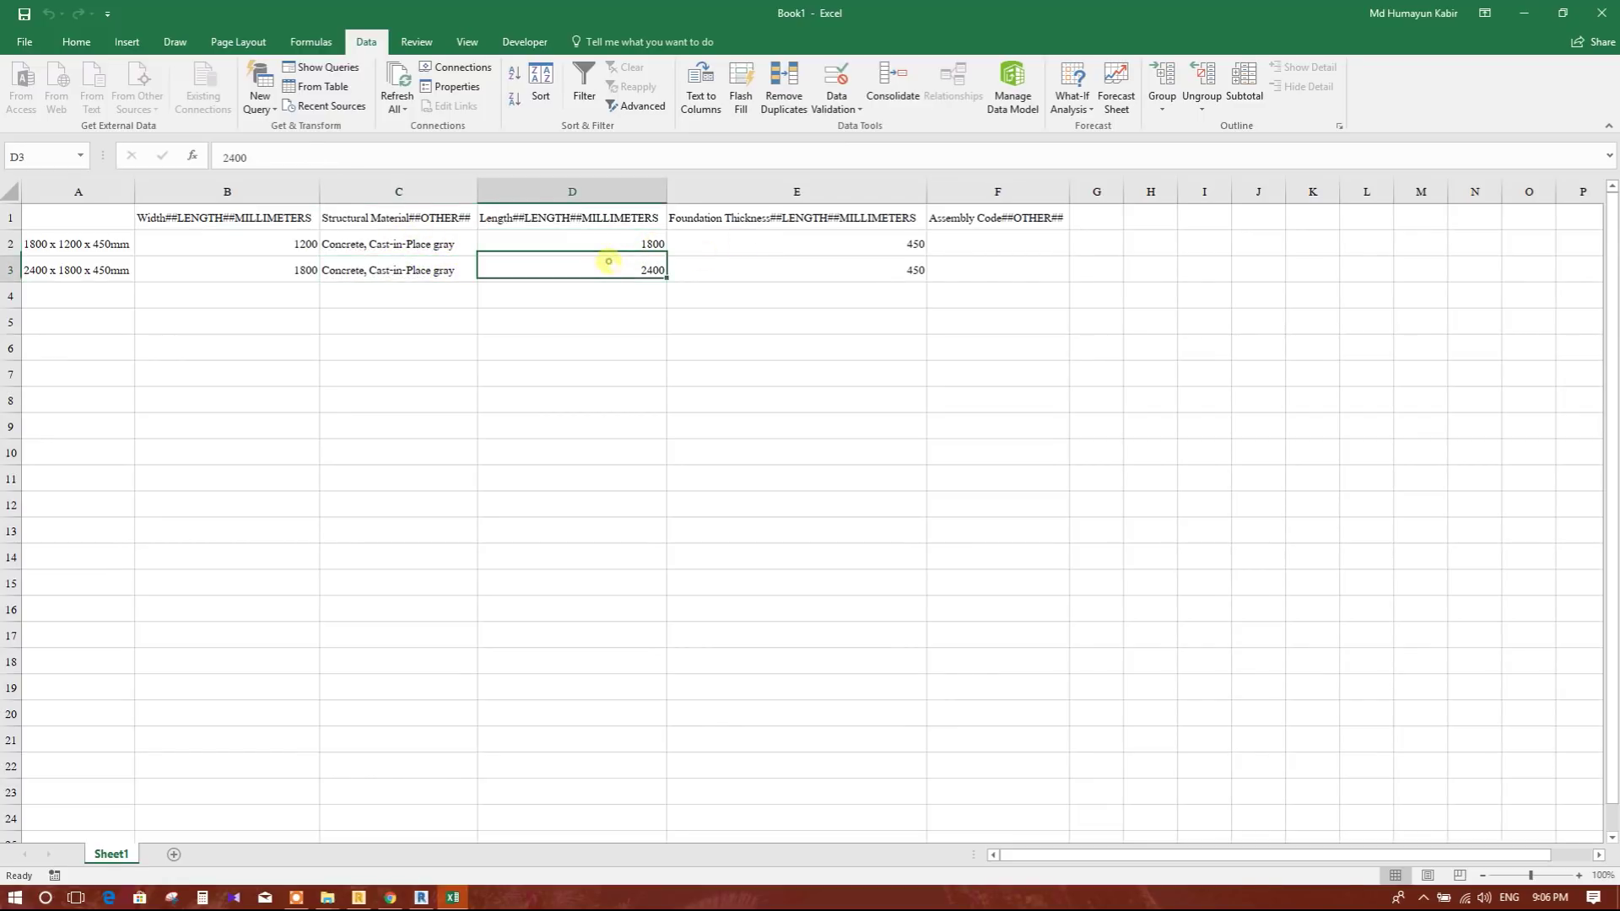
{"action": "left_click", "coordinate": [764, 243]}
{"action": "left_click", "coordinate": [823, 269]}
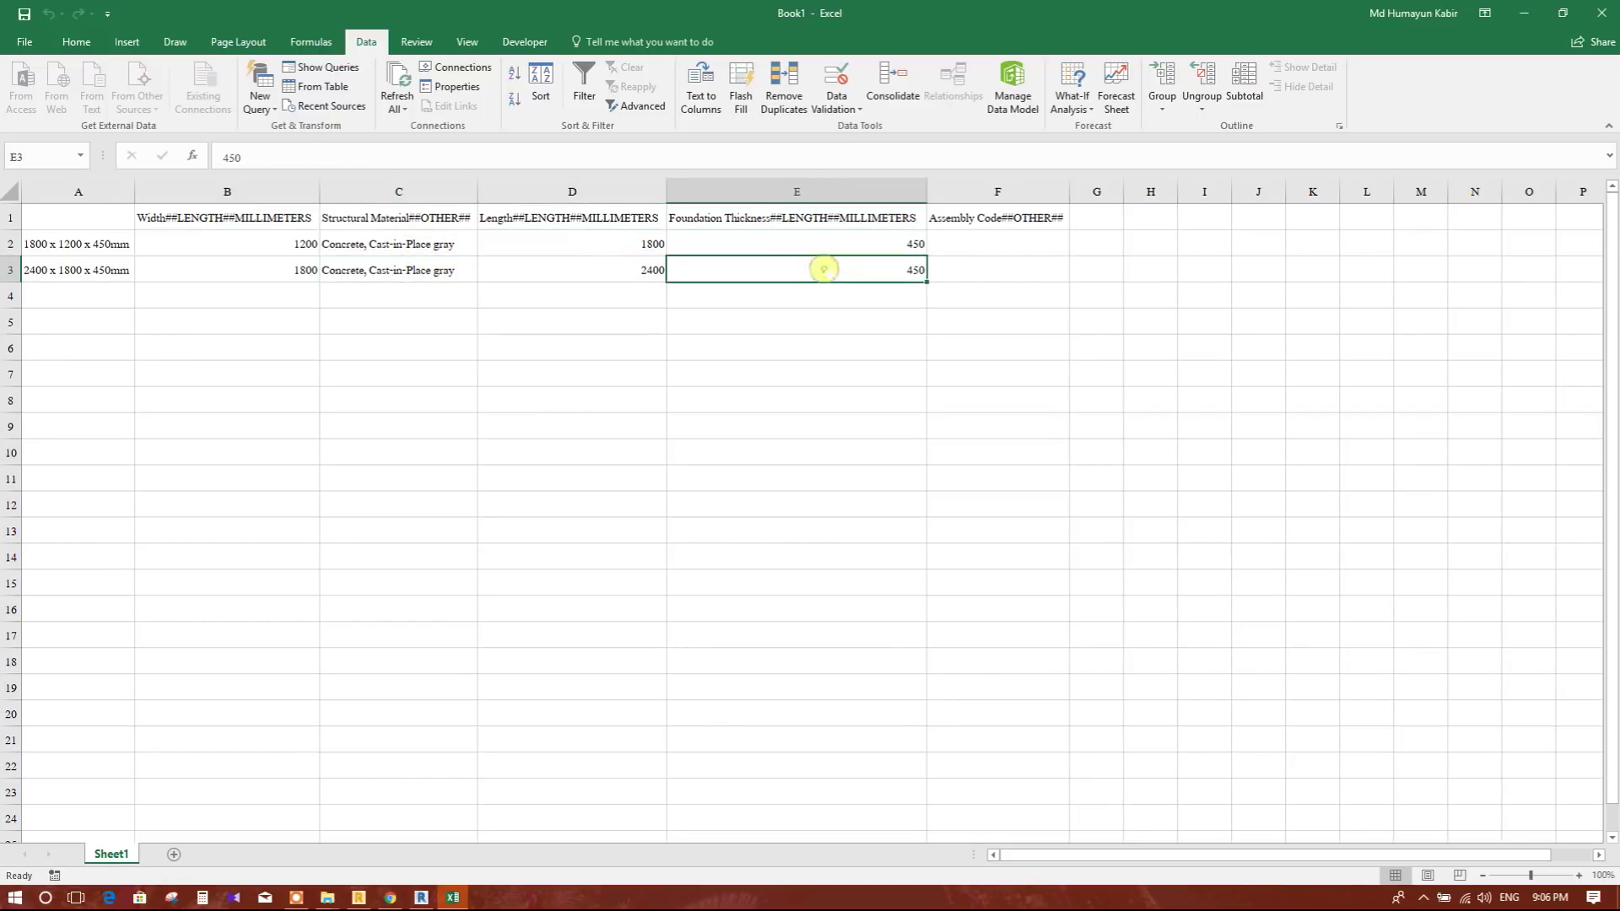
{"action": "left_click", "coordinate": [102, 249]}
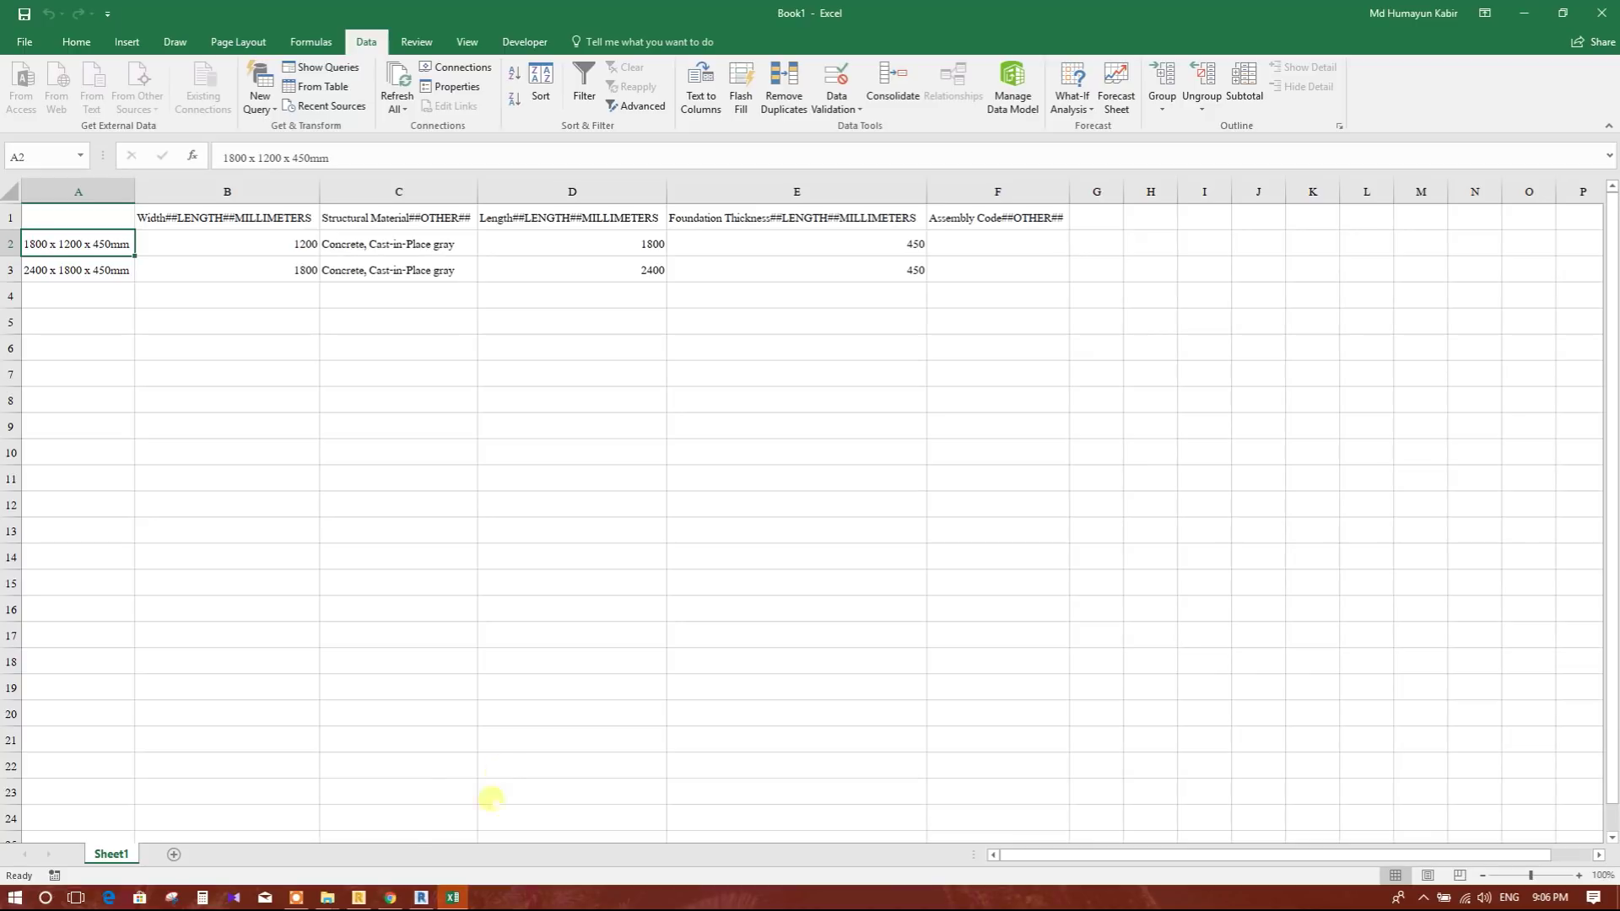
- Switch to Robot and review Foundation1 in the structure plan and its geometry dimensions in the calculation note
{"action": "left_click", "coordinate": [358, 897]}
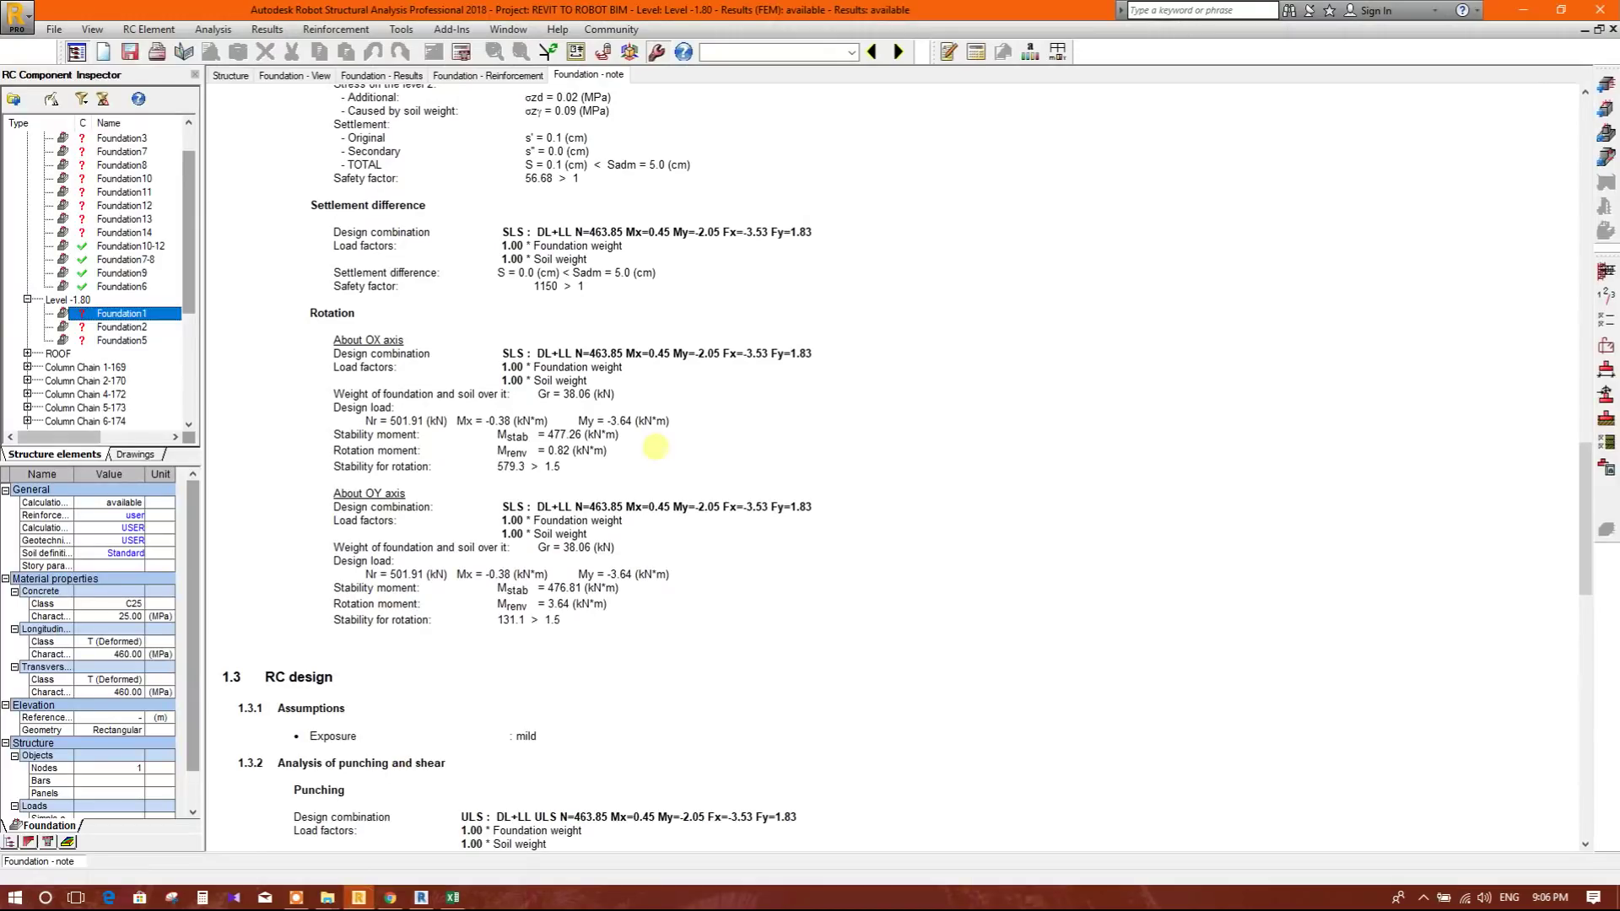
{"action": "left_click", "coordinate": [230, 75]}
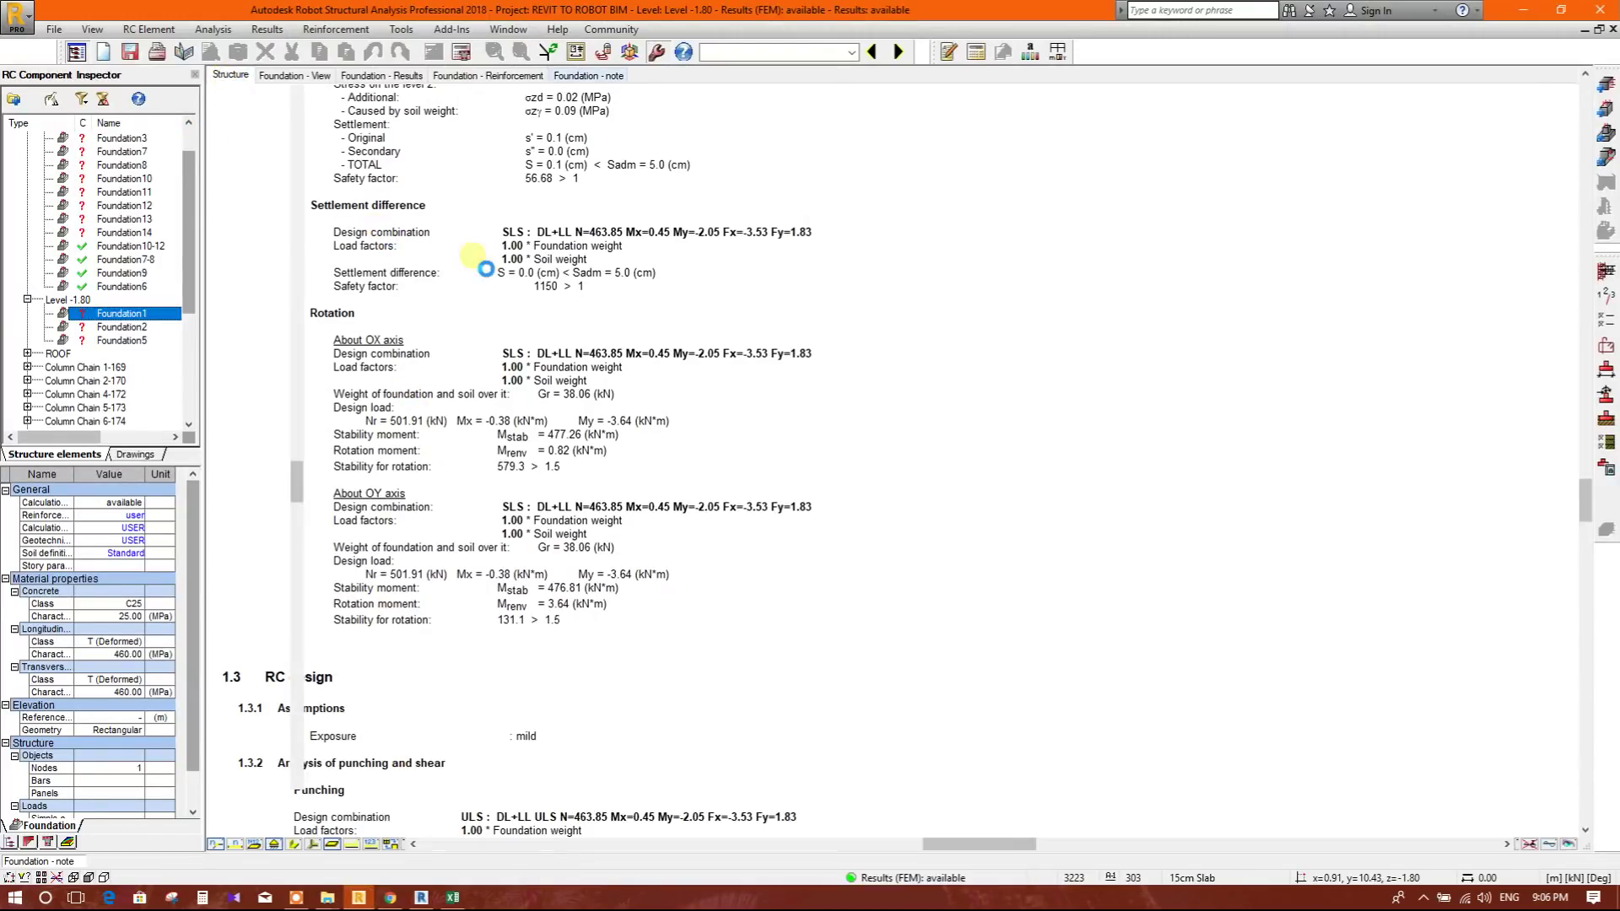
{"action": "scroll", "coordinate": [452, 318], "scroll_direction": "up", "scroll_amount": 5}
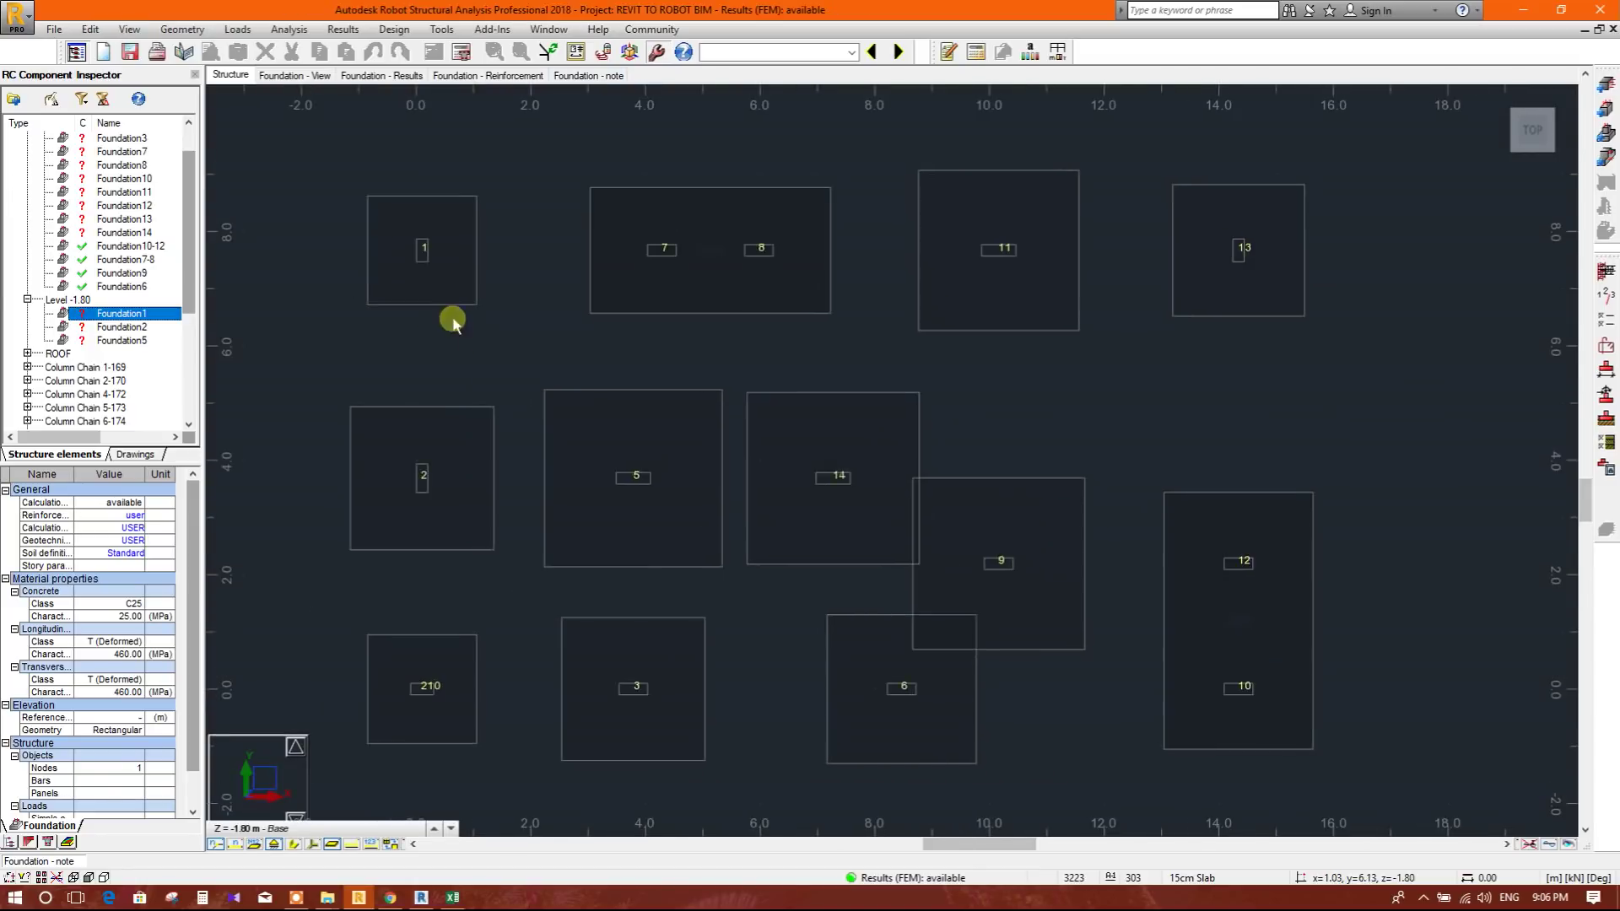
{"action": "scroll", "coordinate": [421, 249], "scroll_direction": "up", "scroll_amount": 3}
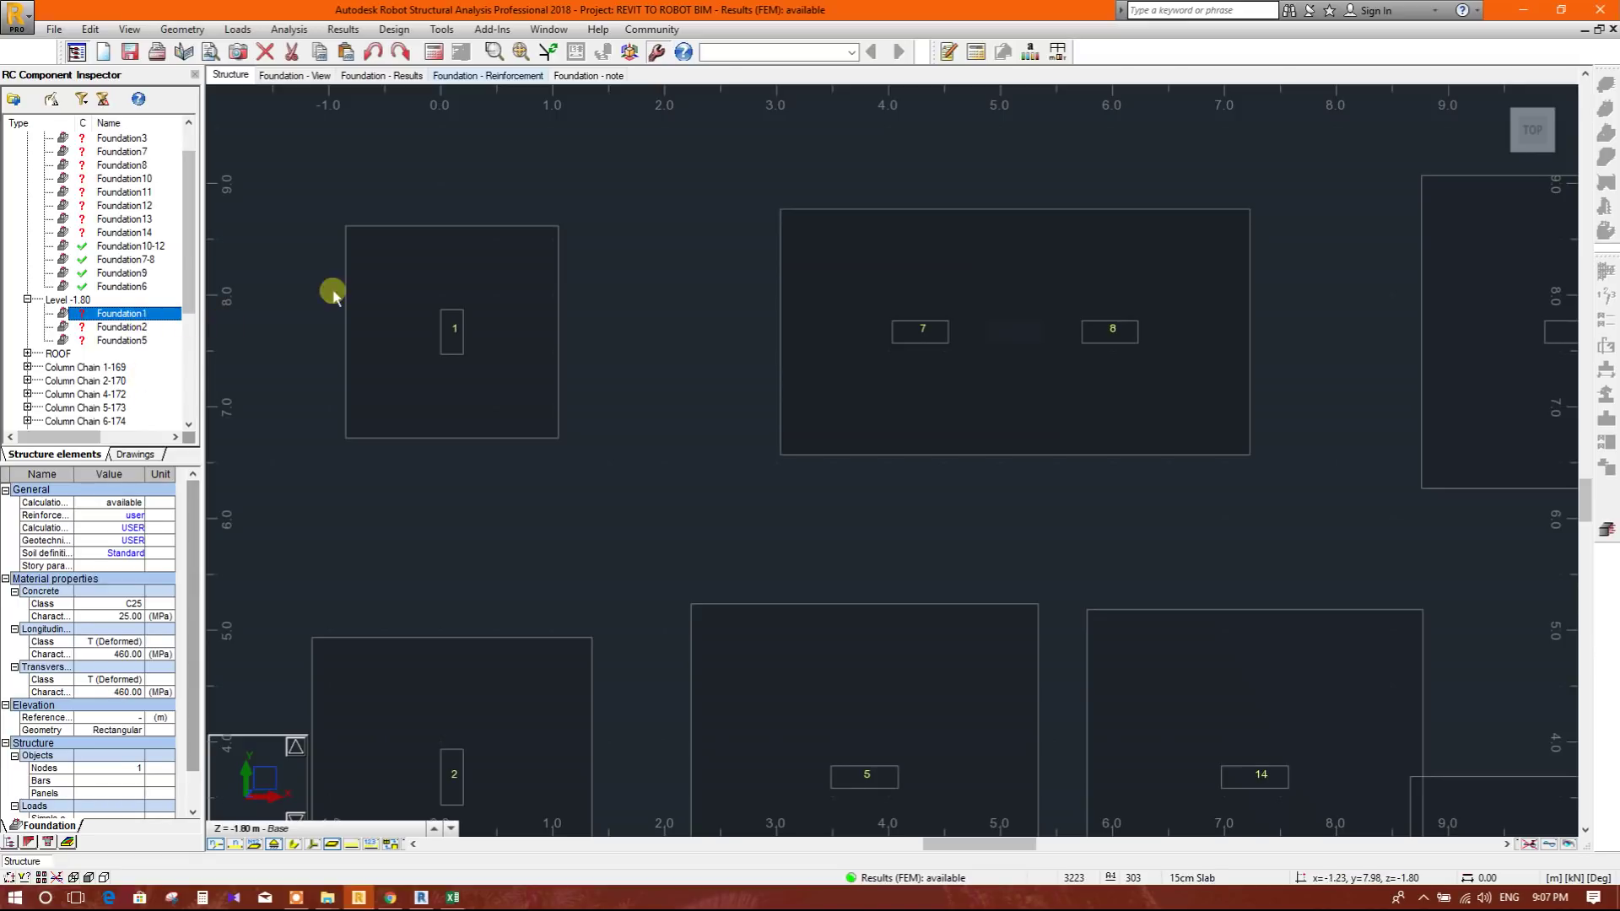
{"action": "left_click", "coordinate": [587, 76]}
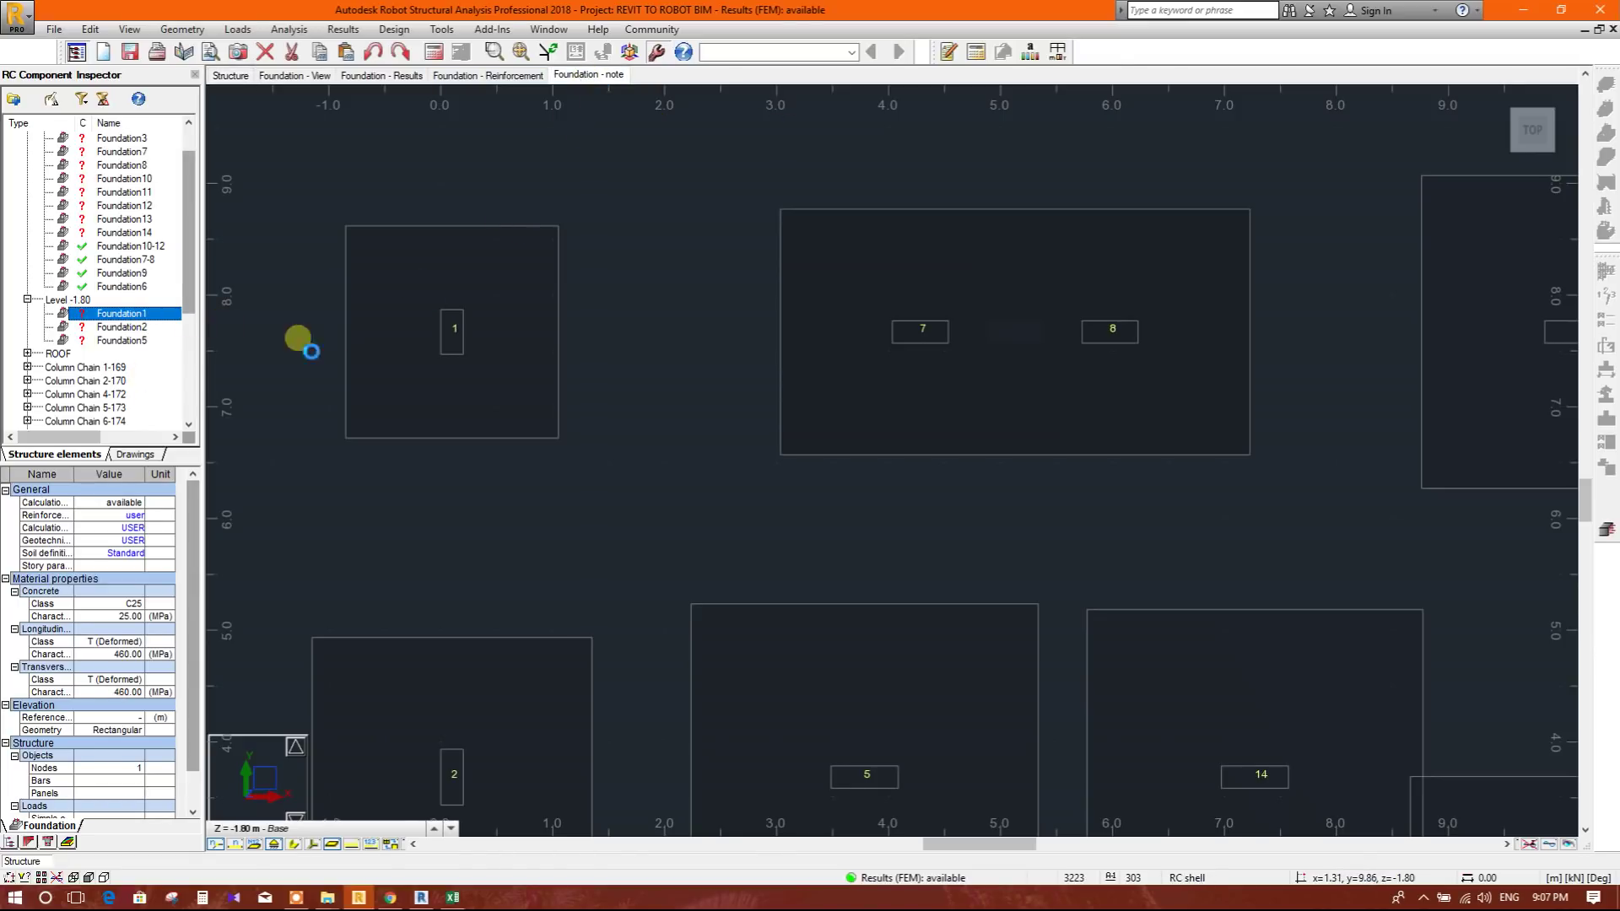
{"action": "scroll", "coordinate": [592, 643], "scroll_direction": "up", "scroll_amount": 20}
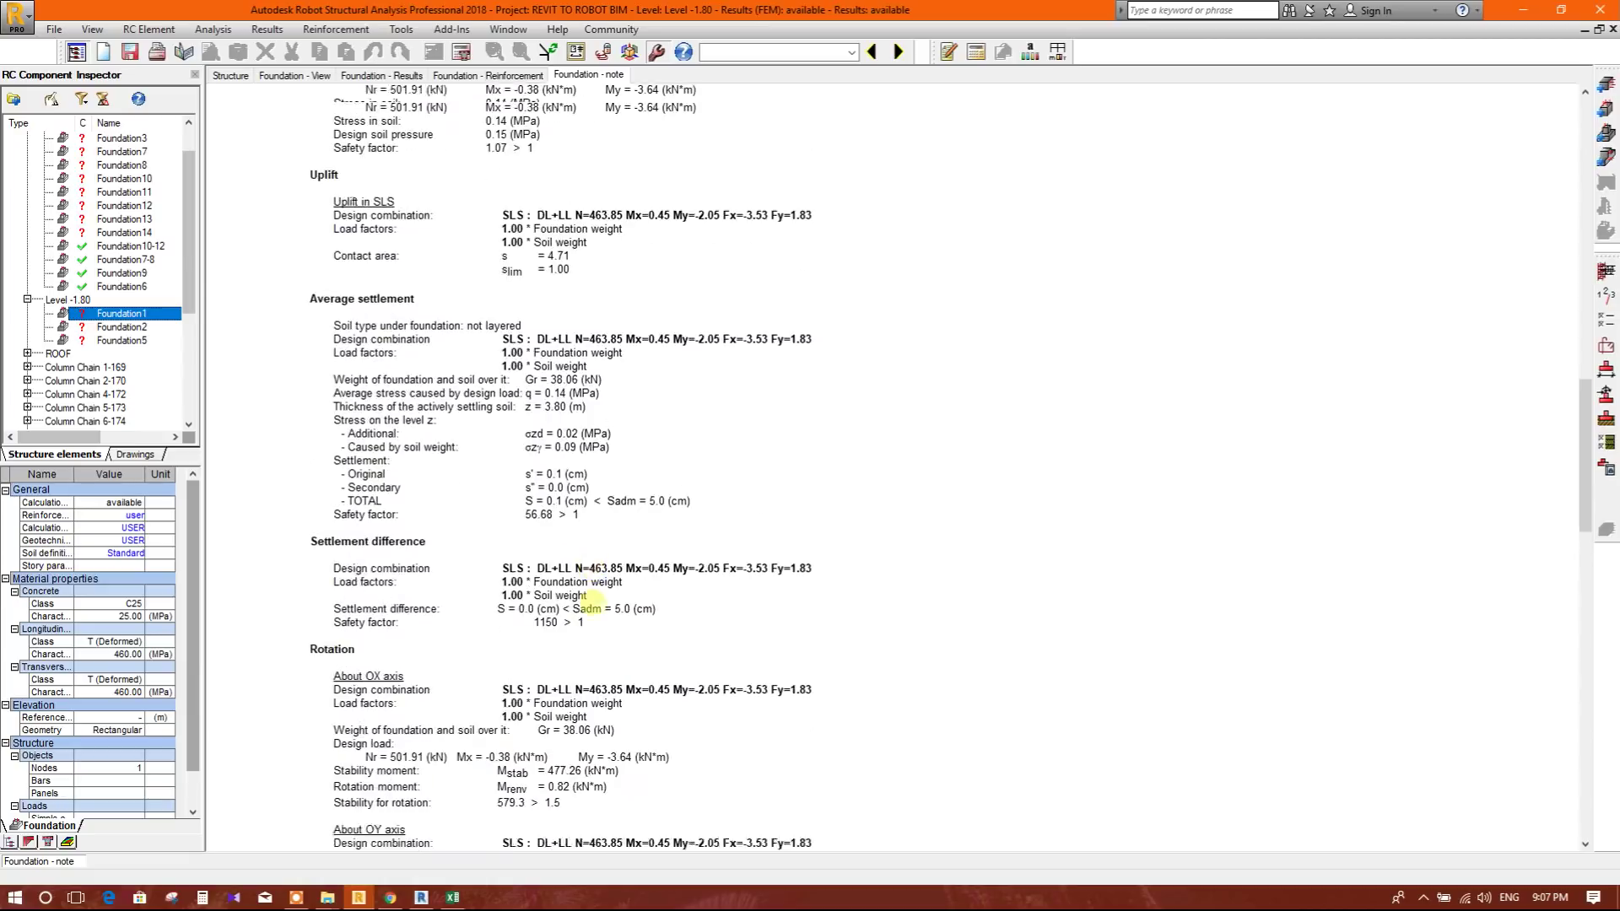
{"action": "scroll", "coordinate": [592, 601], "scroll_direction": "up", "scroll_amount": 3}
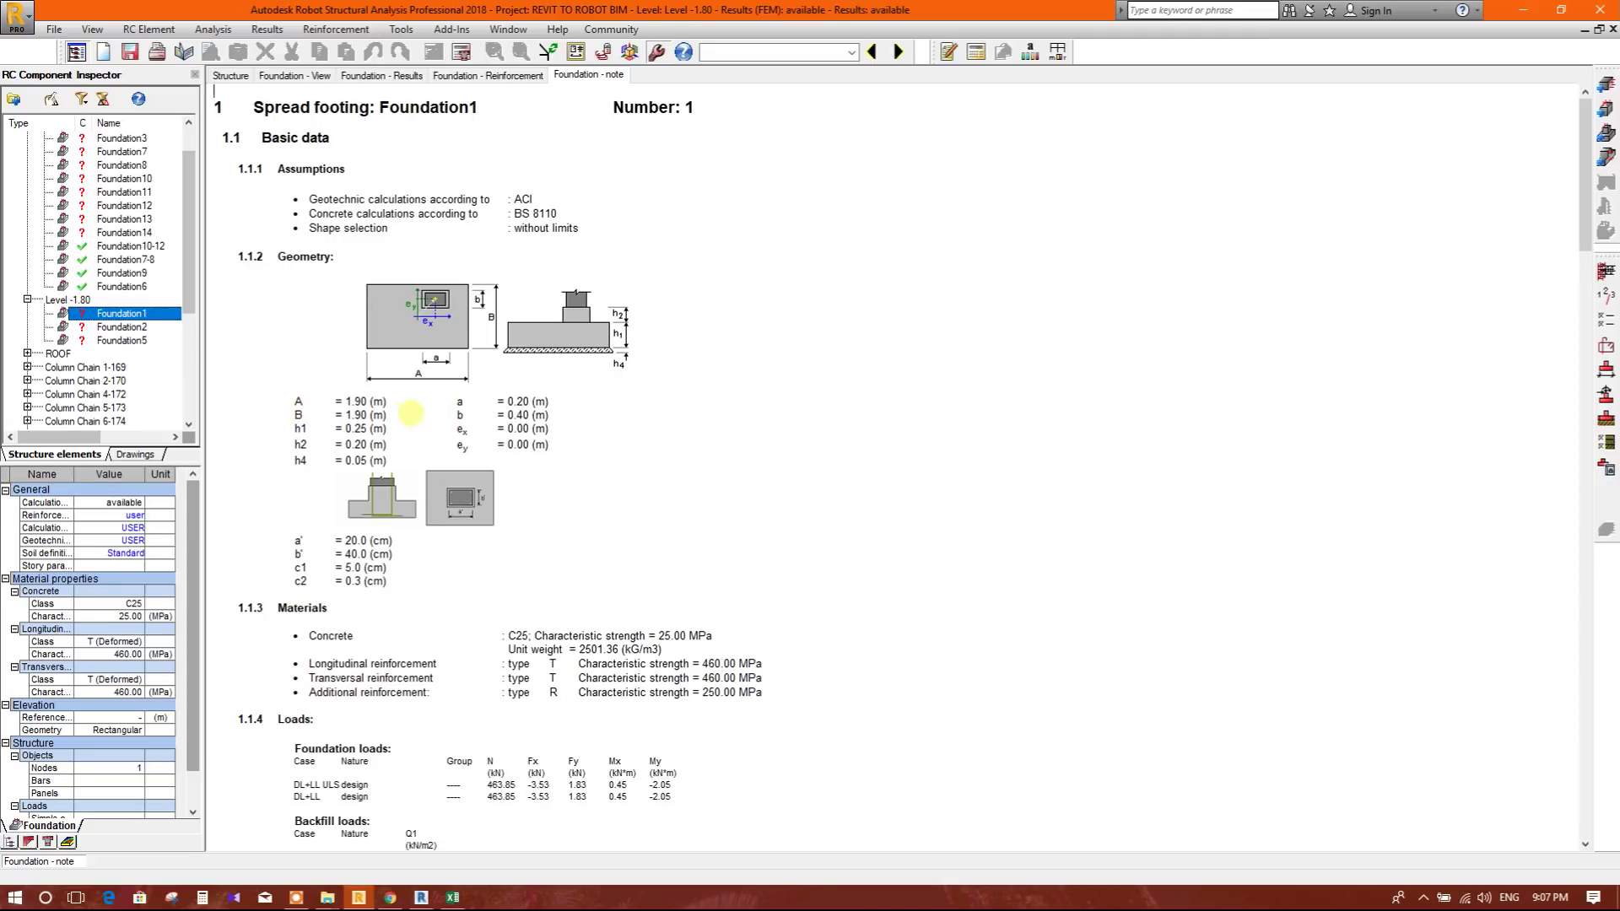
- Return to Excel and name a new footing type 1900x1900x300mm in cell A4, checking the dimensions against Robot's Foundation1 note
{"action": "left_click", "coordinate": [452, 897]}
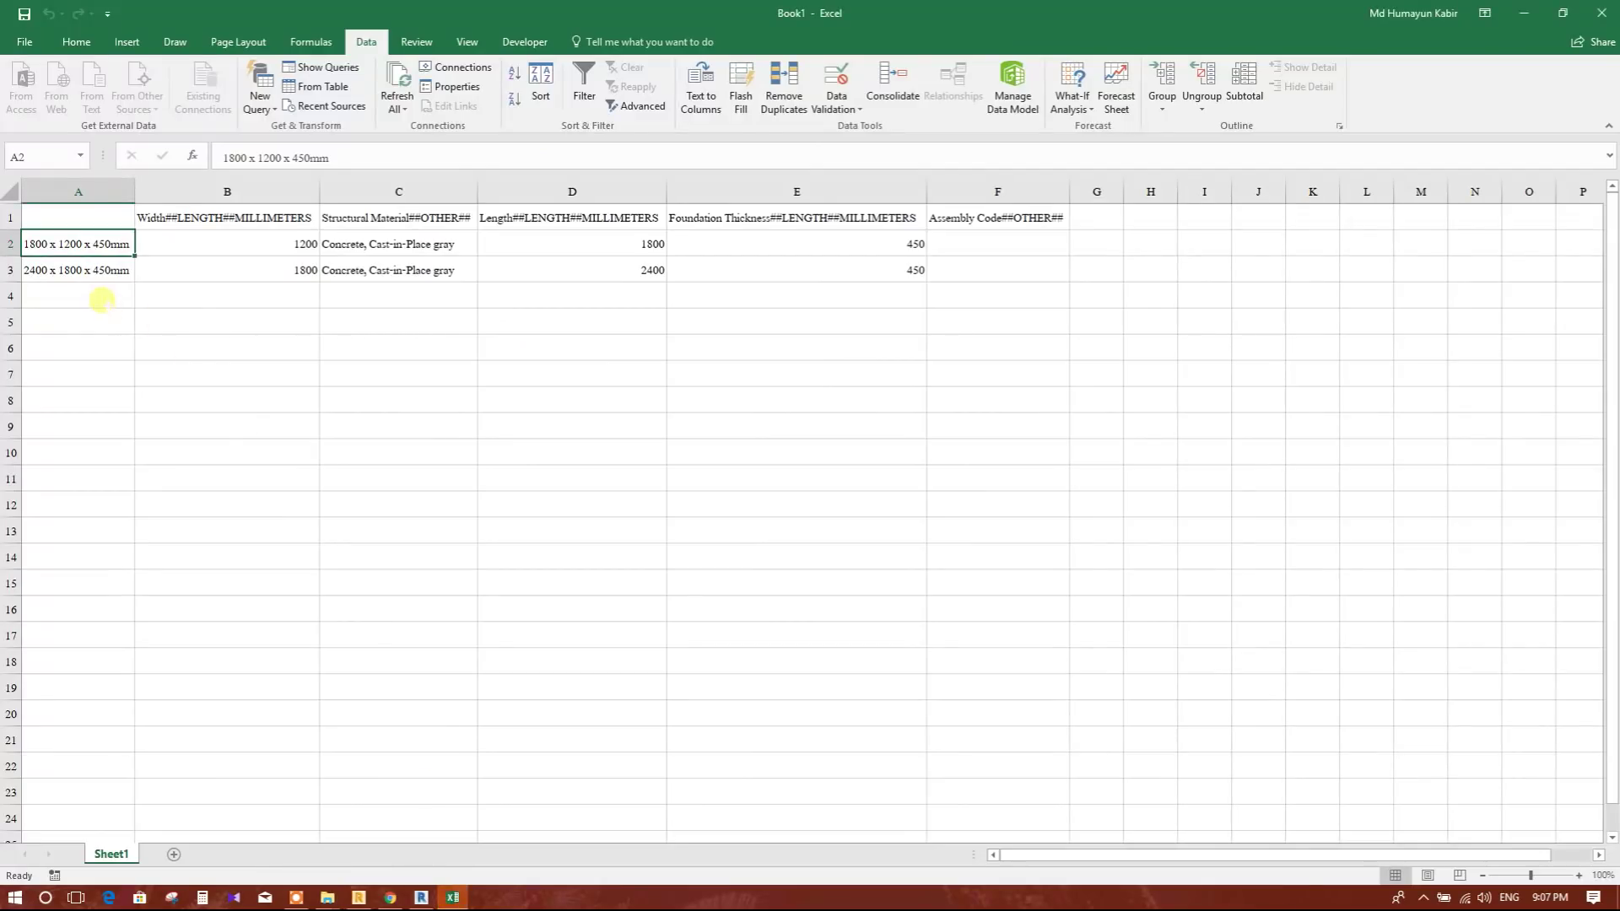
{"action": "left_click", "coordinate": [91, 291]}
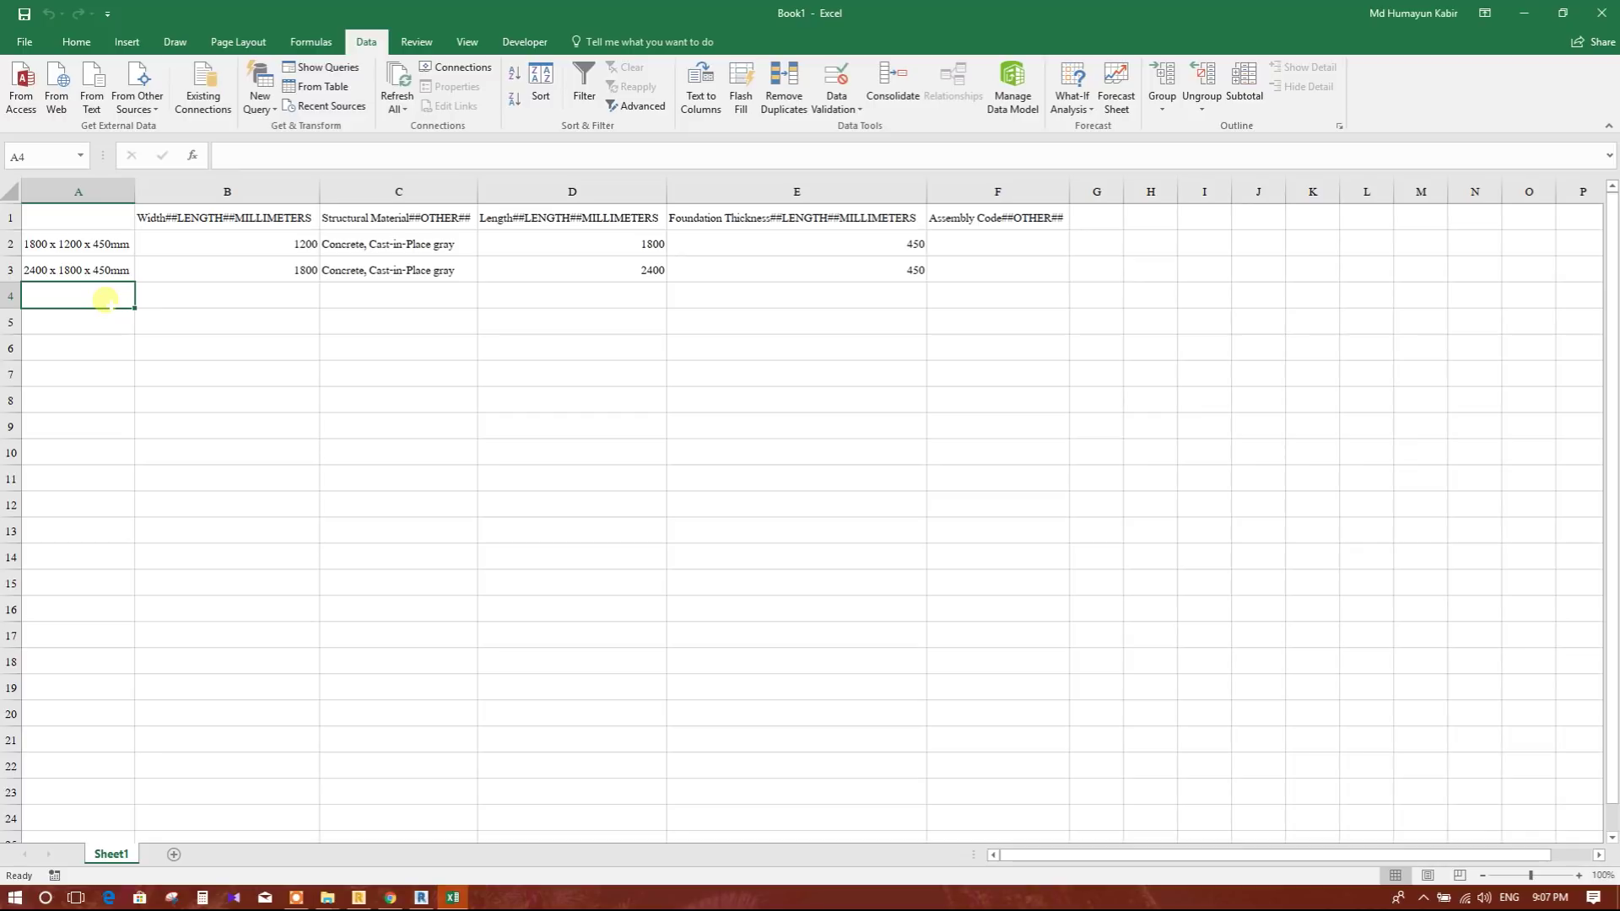
{"action": "type", "text": "1900x1900x"}
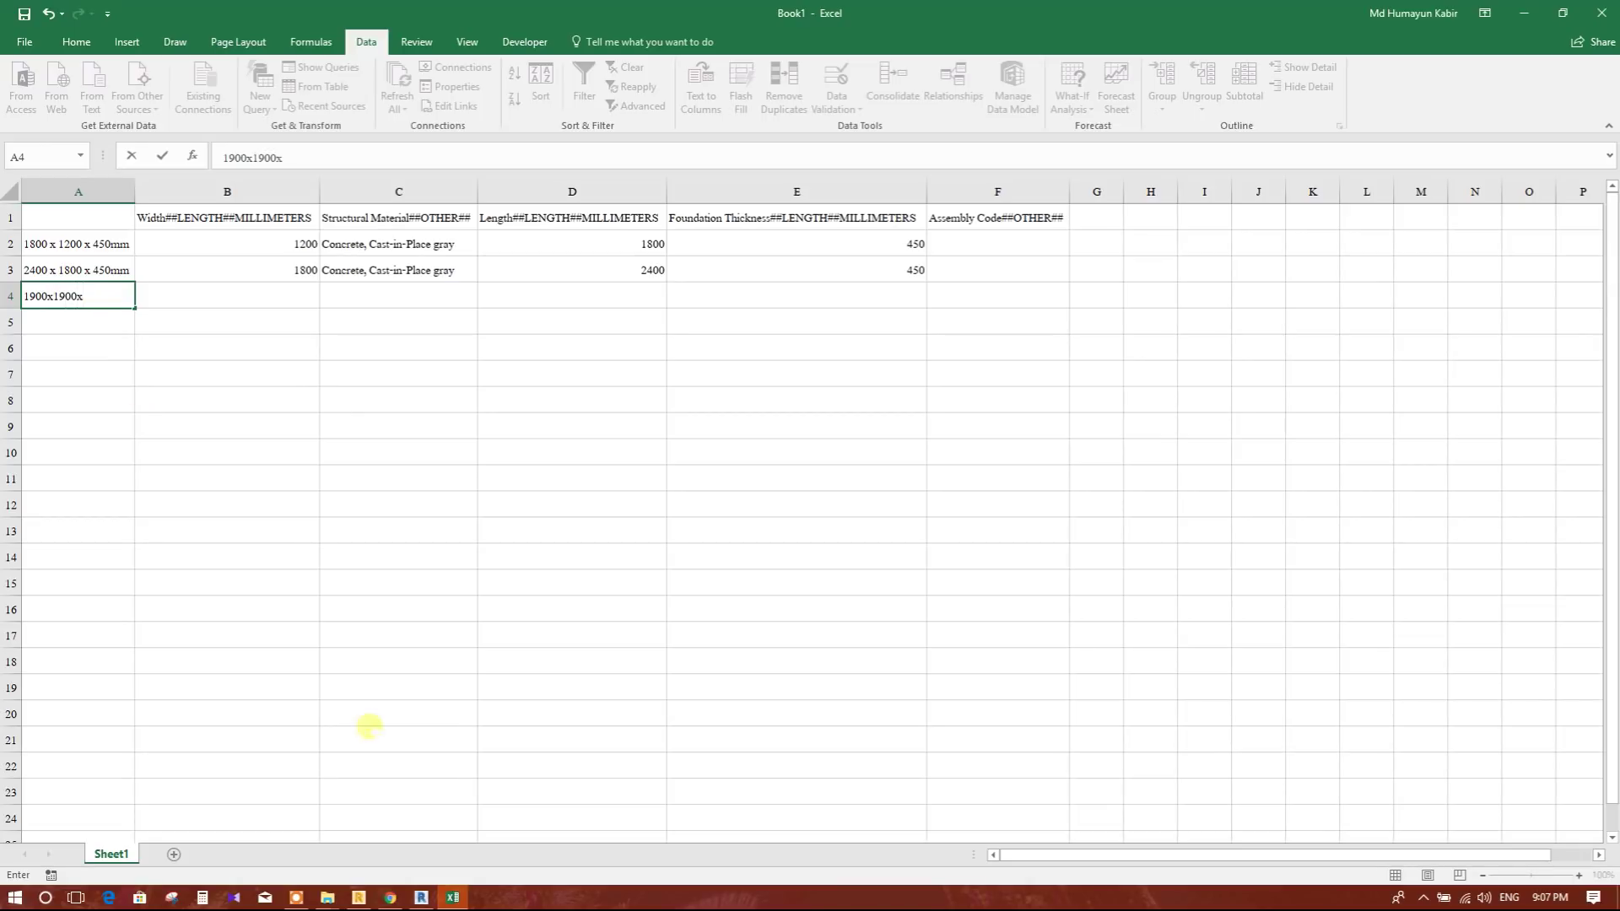
{"action": "left_click", "coordinate": [361, 899]}
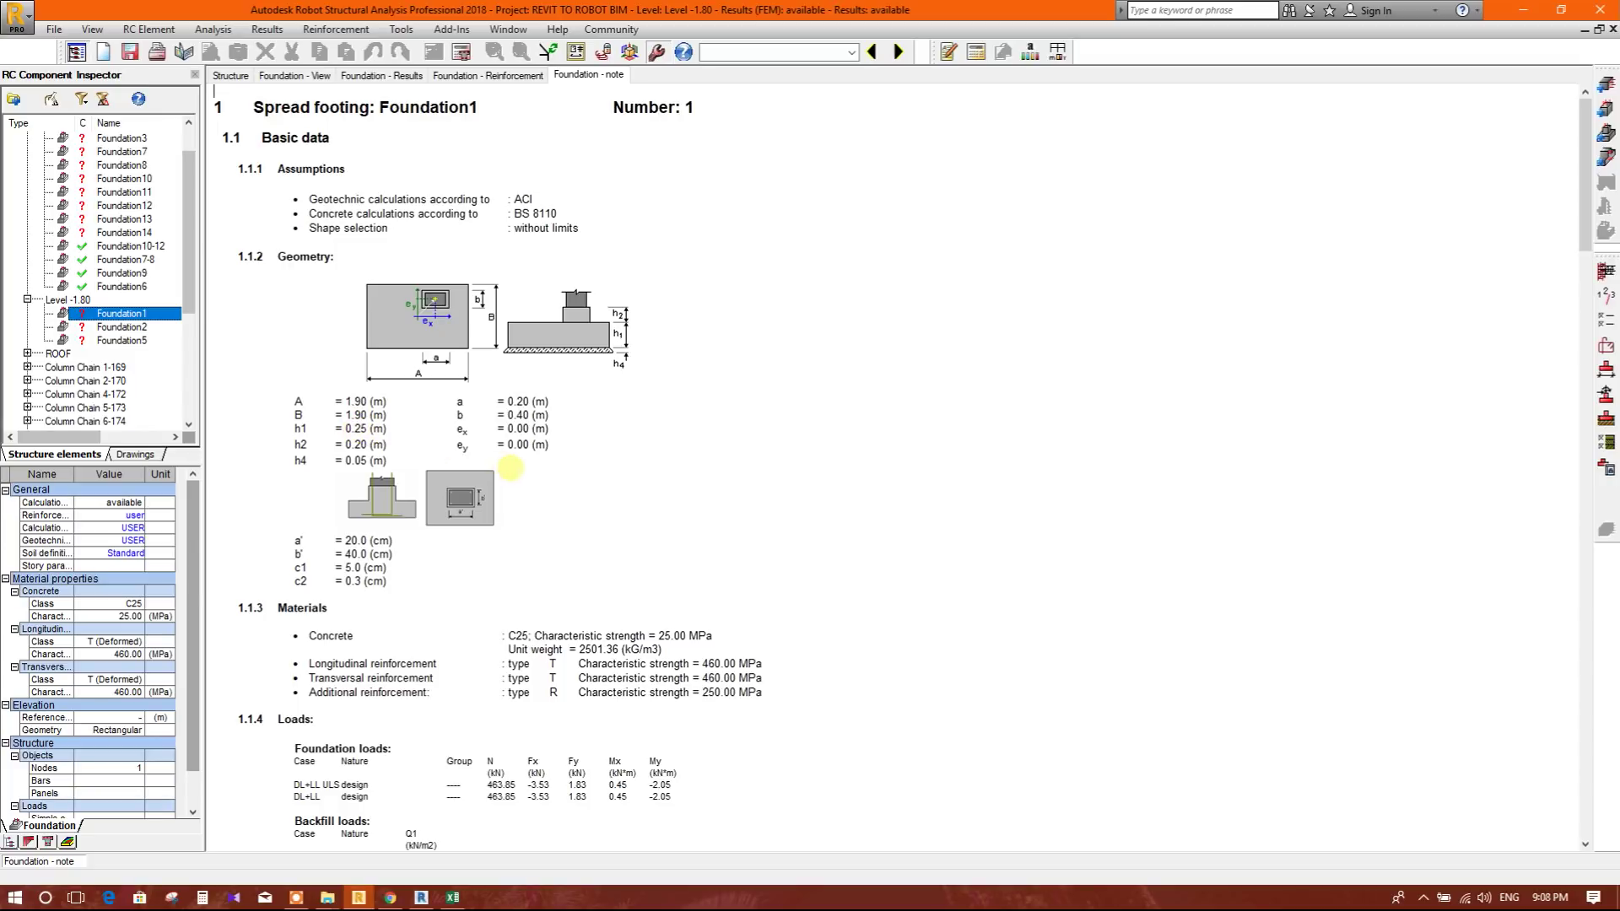
{"action": "left_click", "coordinate": [1512, 12]}
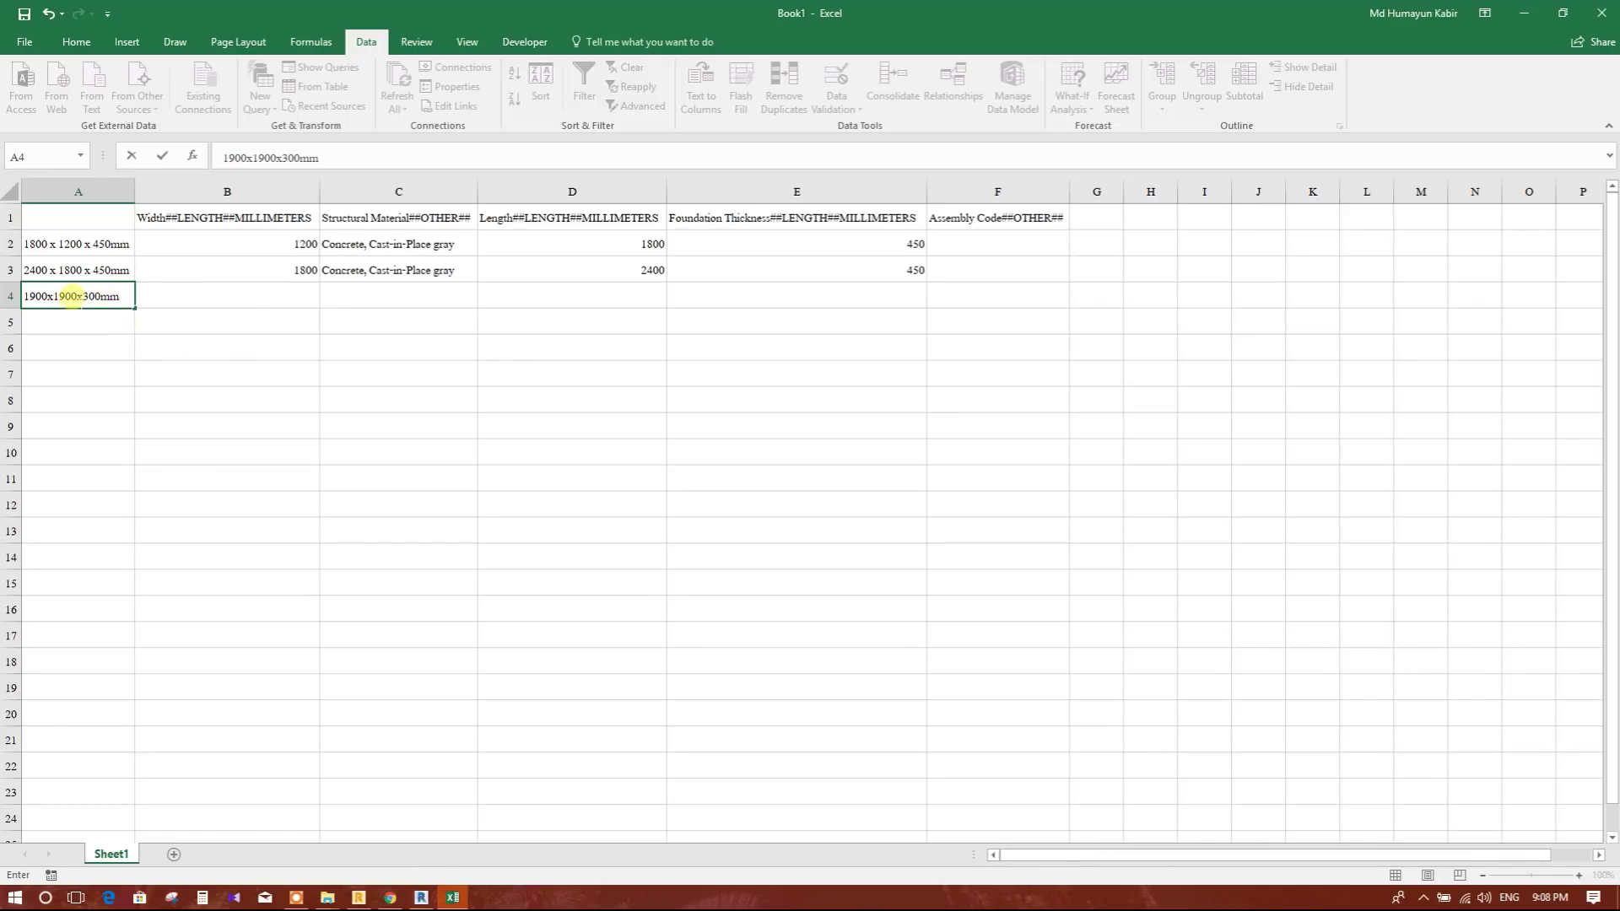
{"action": "left_click_drag", "start_coordinate": [83, 296], "coordinate": [95, 296]}
{"action": "left_click", "coordinate": [178, 328]}
{"action": "left_click", "coordinate": [105, 296]}
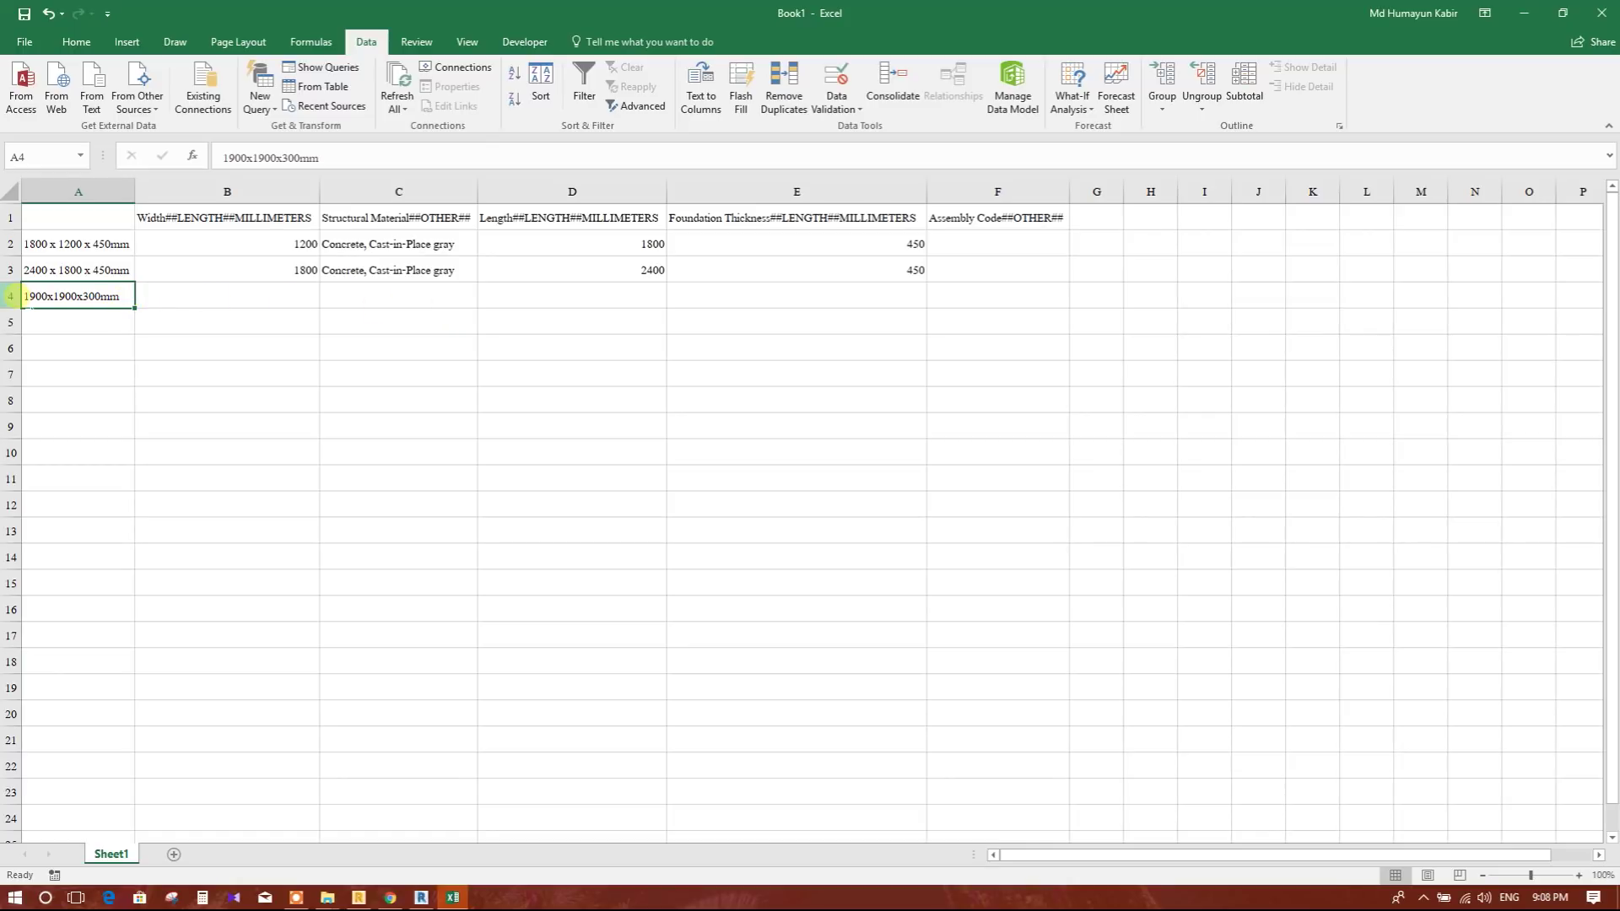
- Set the width of the 1900x1900x300mm footing type to 1900 in cell B4
{"action": "left_click", "coordinate": [240, 295]}
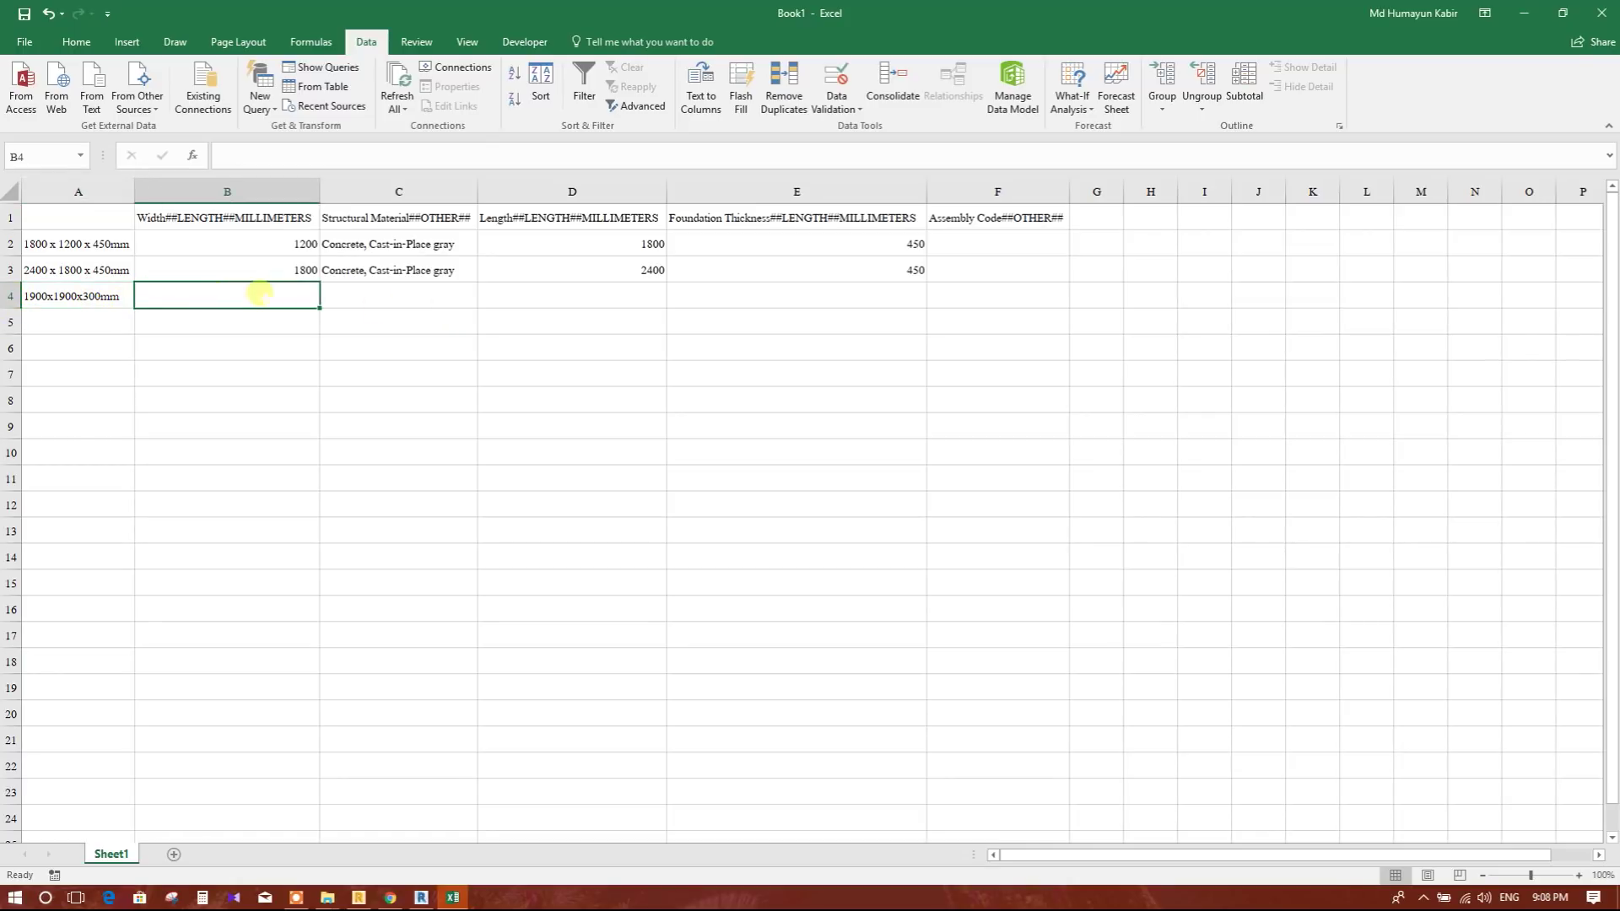
{"action": "type", "text": "1900"}
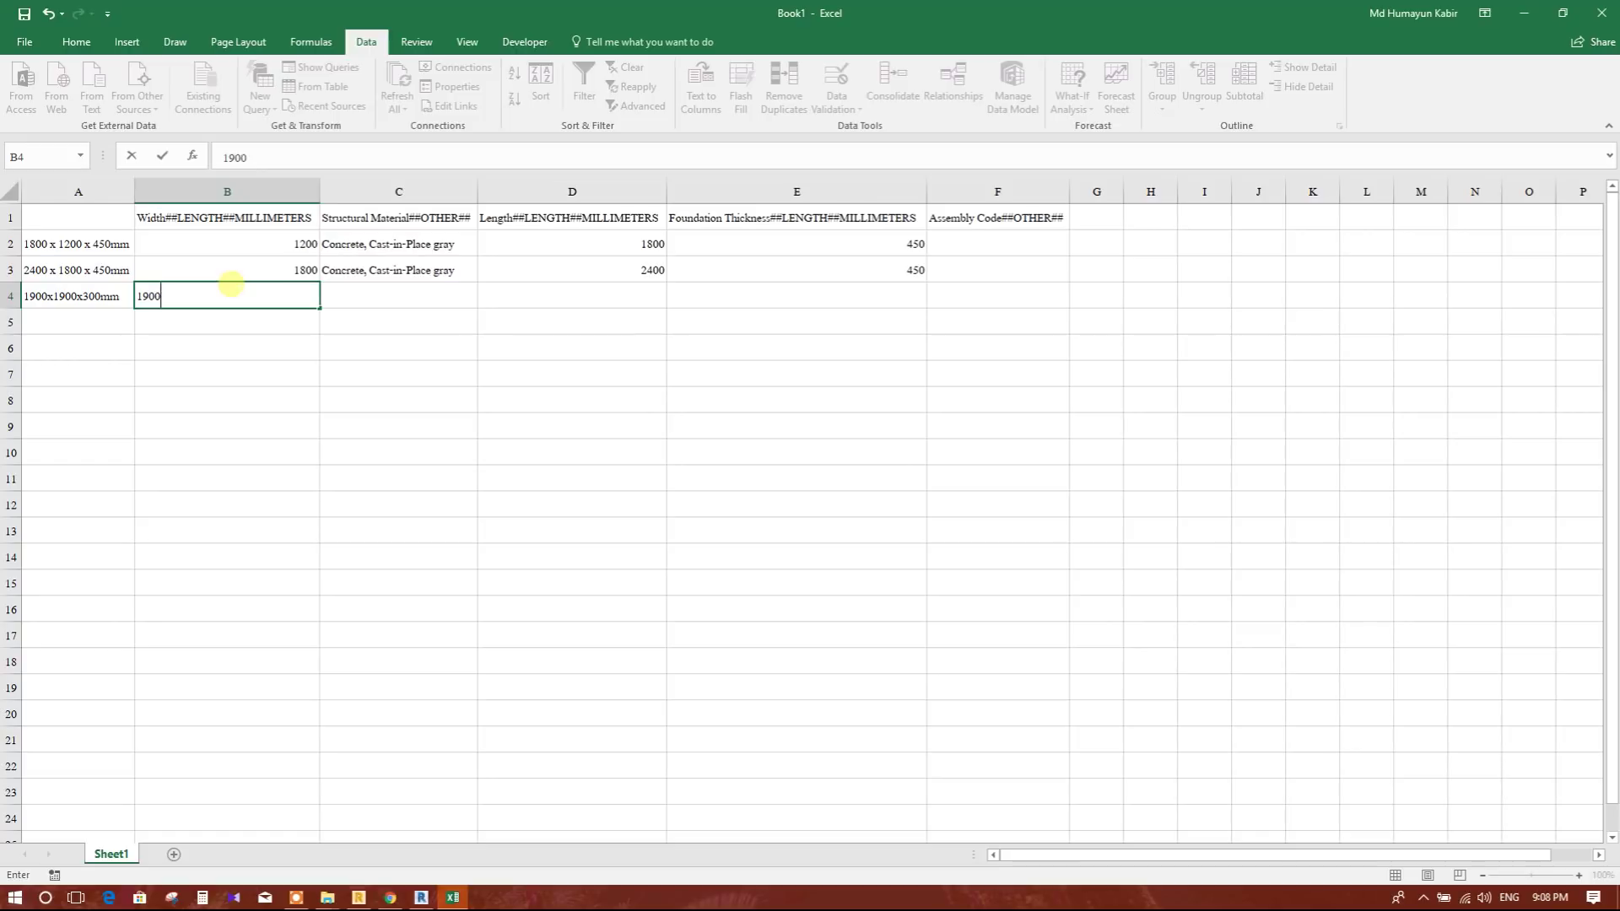
{"action": "key", "text": "Return"}
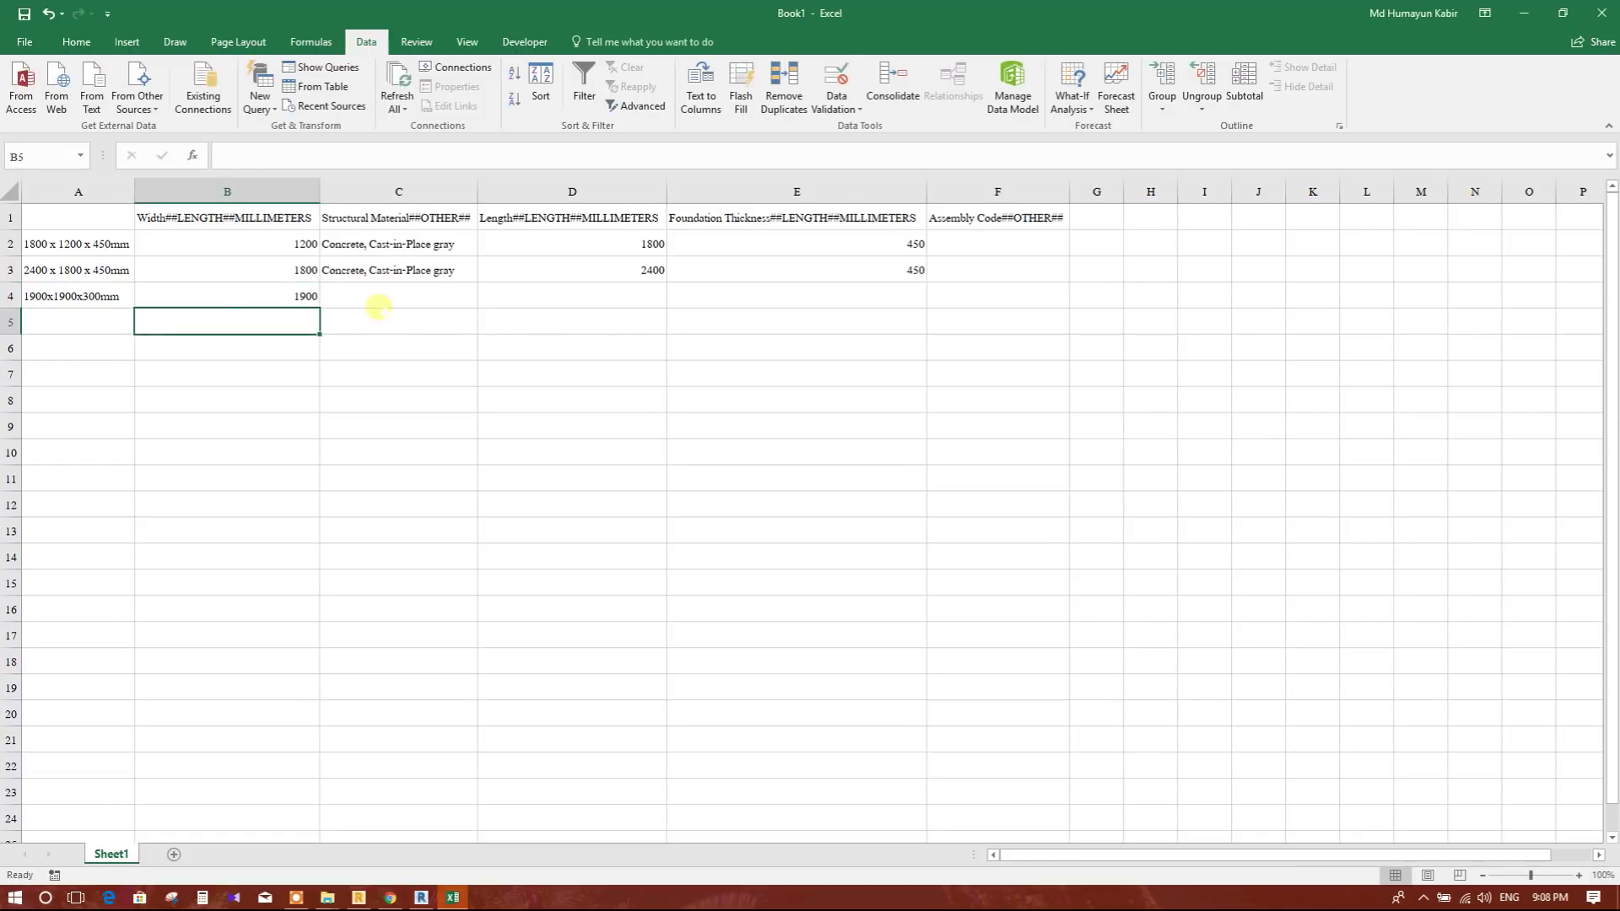
- Copy the structural material Concrete, Cast-in-Place gray from cell C3 into C4 for the 1900x1900x300mm type
{"action": "left_click", "coordinate": [376, 297]}
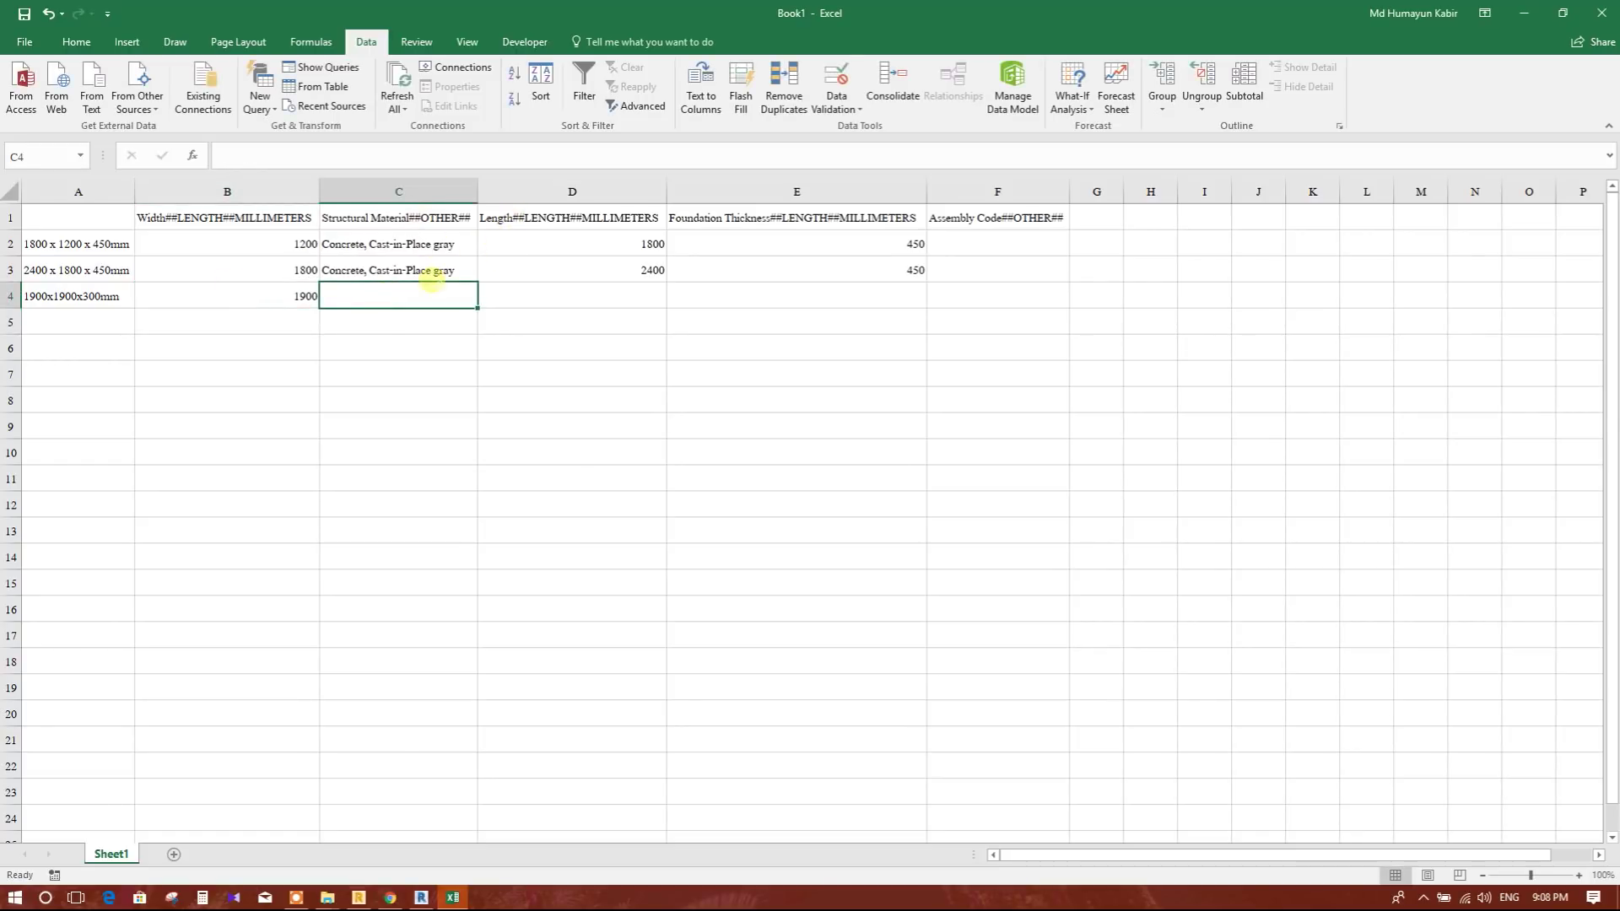
{"action": "left_click", "coordinate": [452, 268]}
{"action": "left_click_drag", "start_coordinate": [478, 282], "coordinate": [540, 297]}
- Set the 1900x1900x300mm footing type's length to 1900 in D4 and its foundation thickness to 300 in E4
{"action": "left_click", "coordinate": [634, 295]}
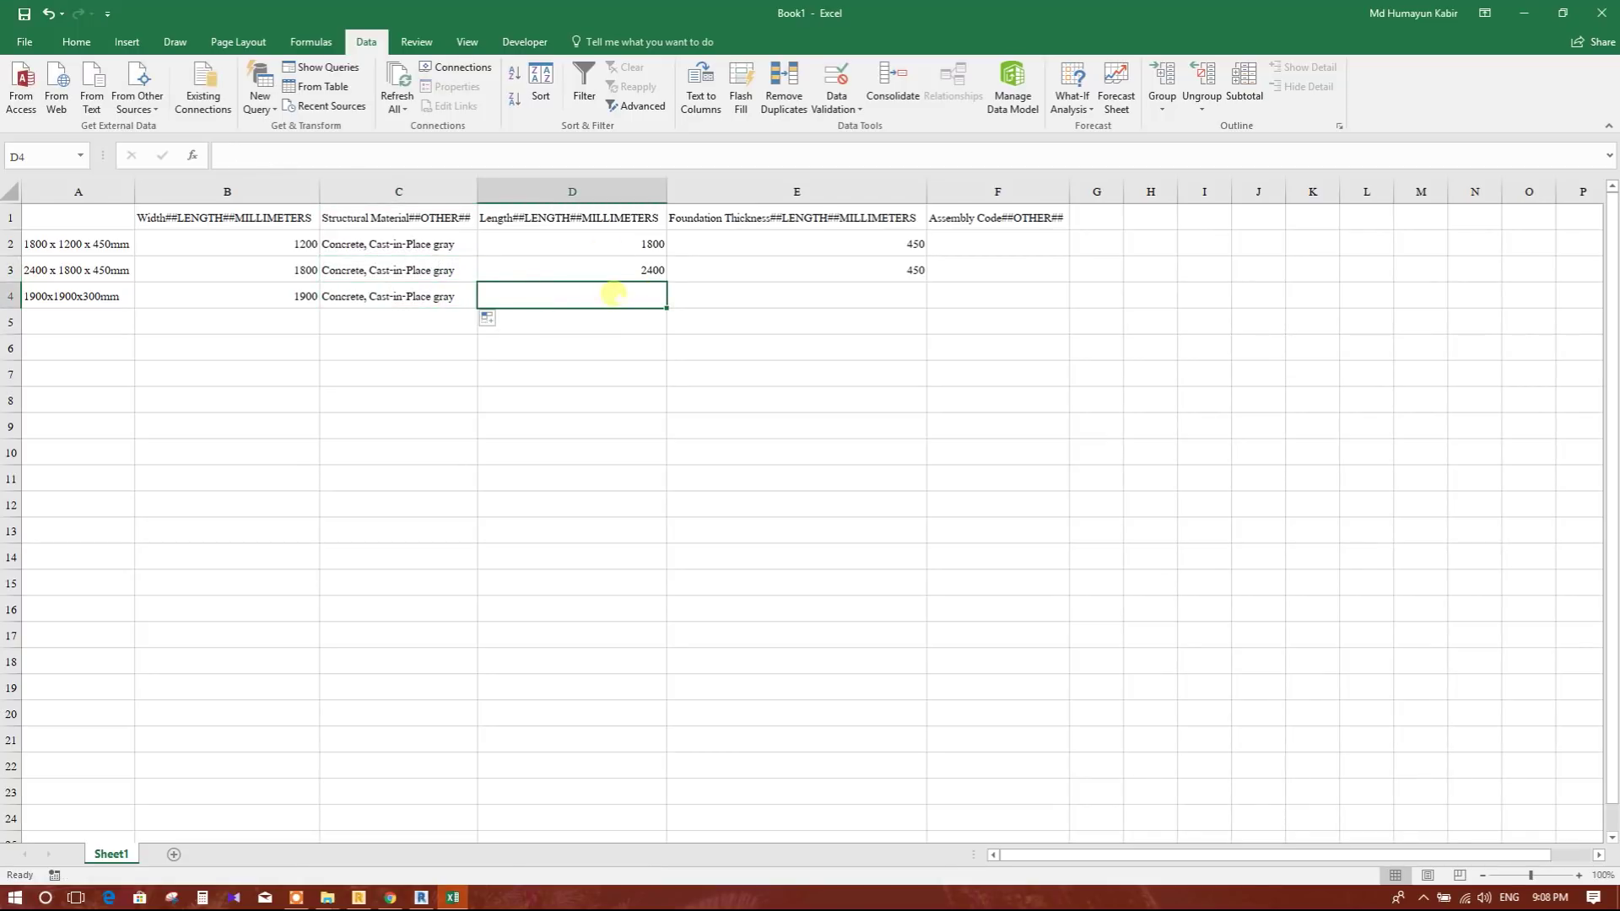
{"action": "type", "text": "1900"}
{"action": "key", "text": "Return"}
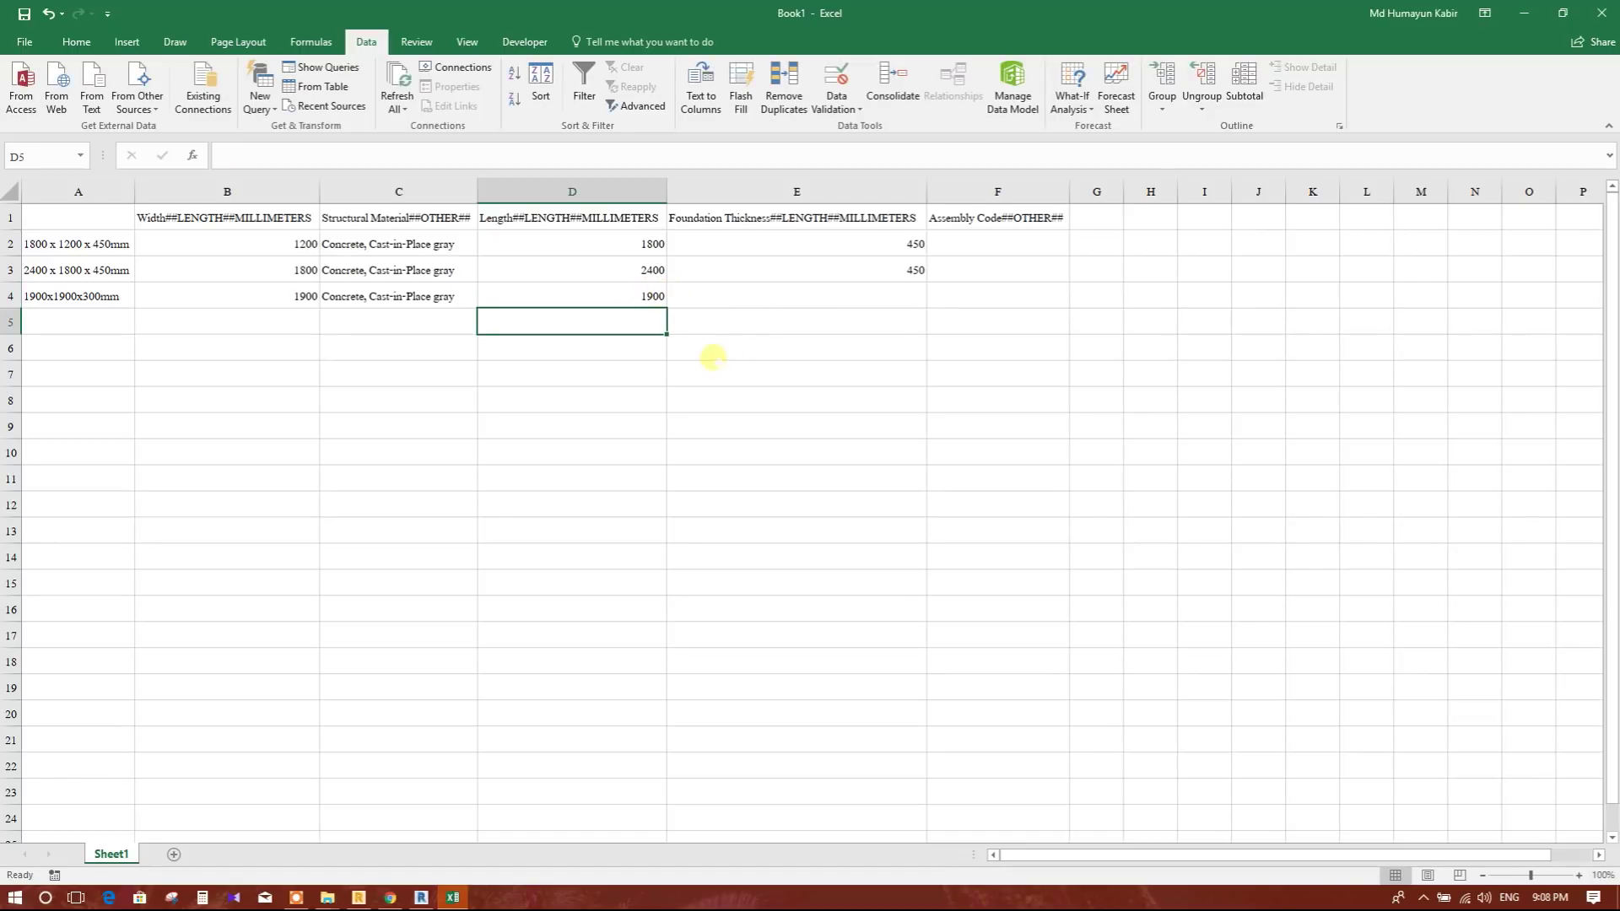
{"action": "left_click", "coordinate": [722, 318]}
{"action": "left_click", "coordinate": [743, 297]}
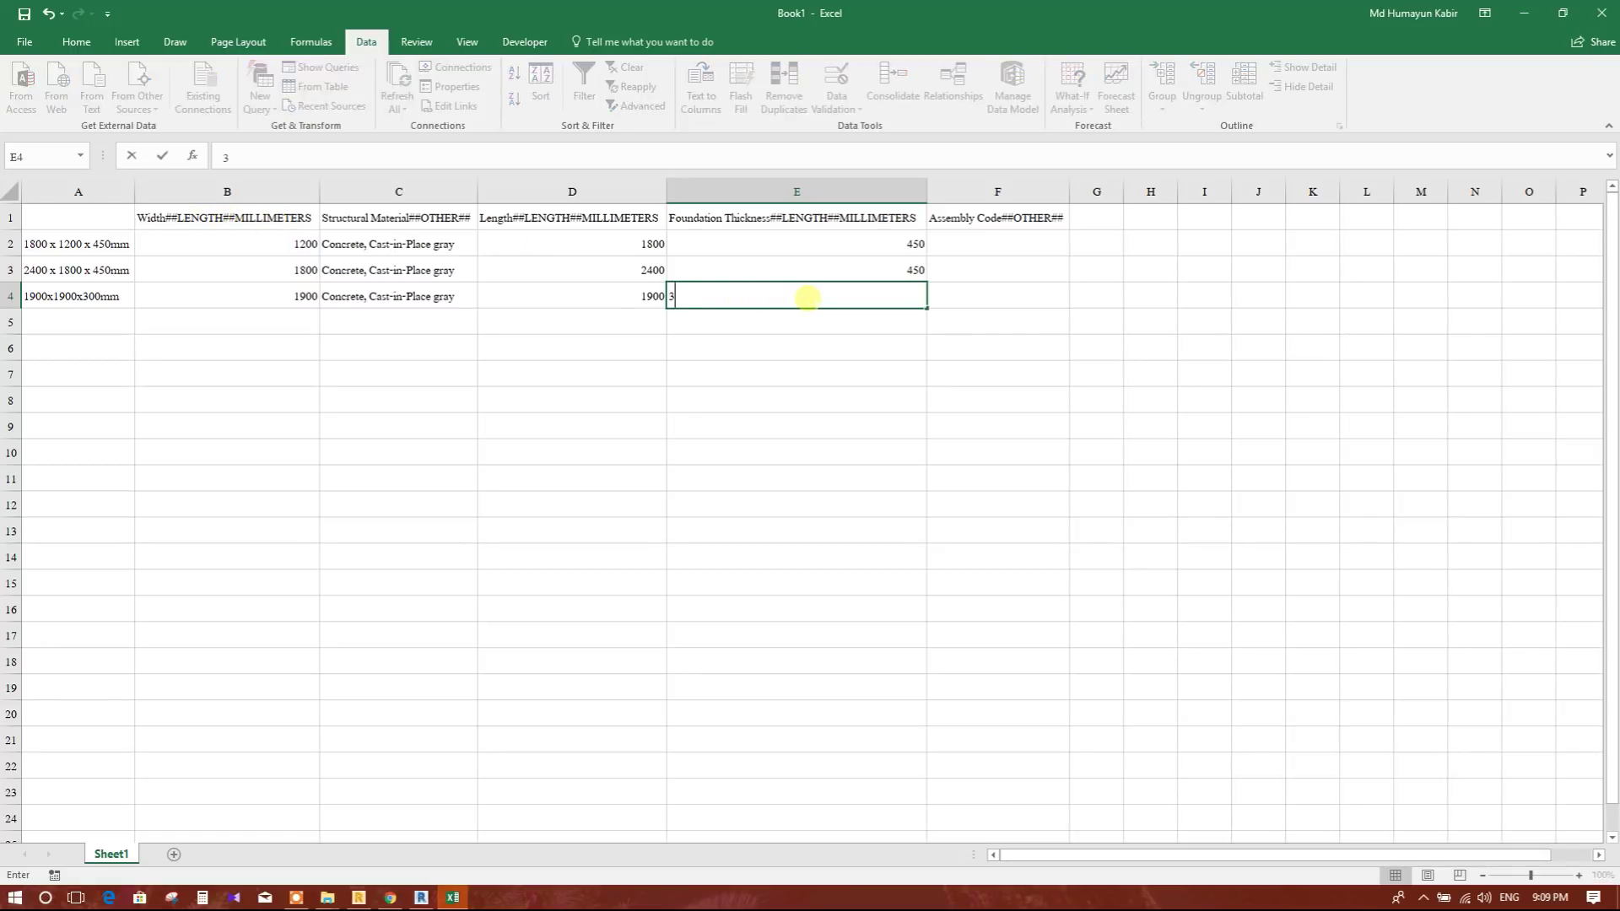
{"action": "type", "text": "300"}
{"action": "key", "text": "Return"}
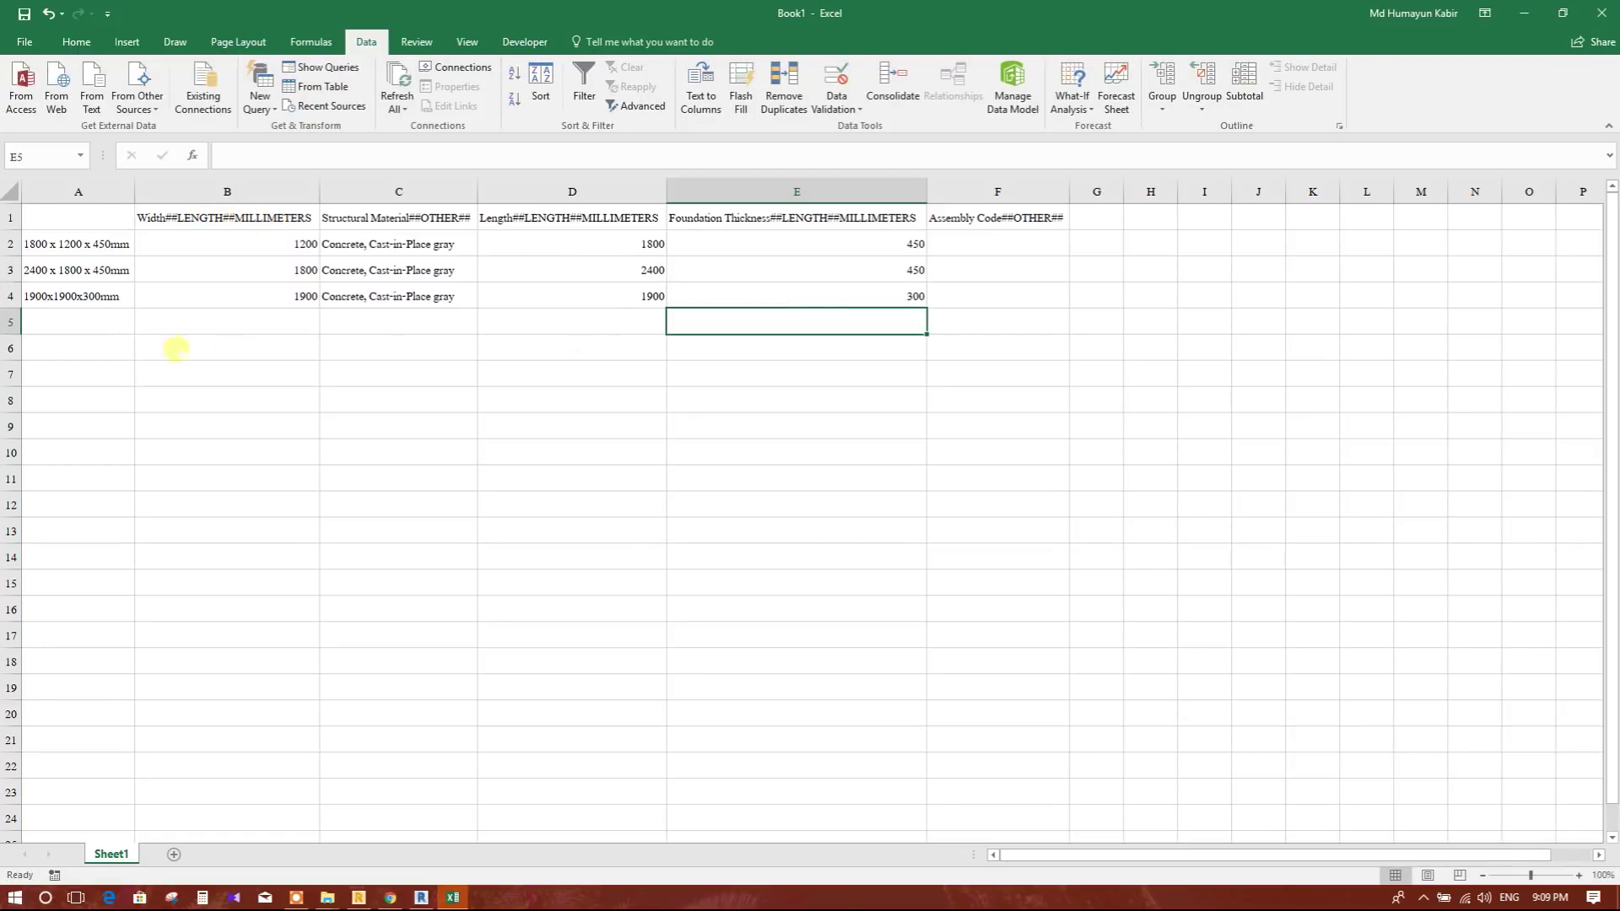
- Switch to Robot, locate footing 2 in the structure plan and review Foundation2's geometry in its calculation note
{"action": "left_click", "coordinate": [114, 328]}
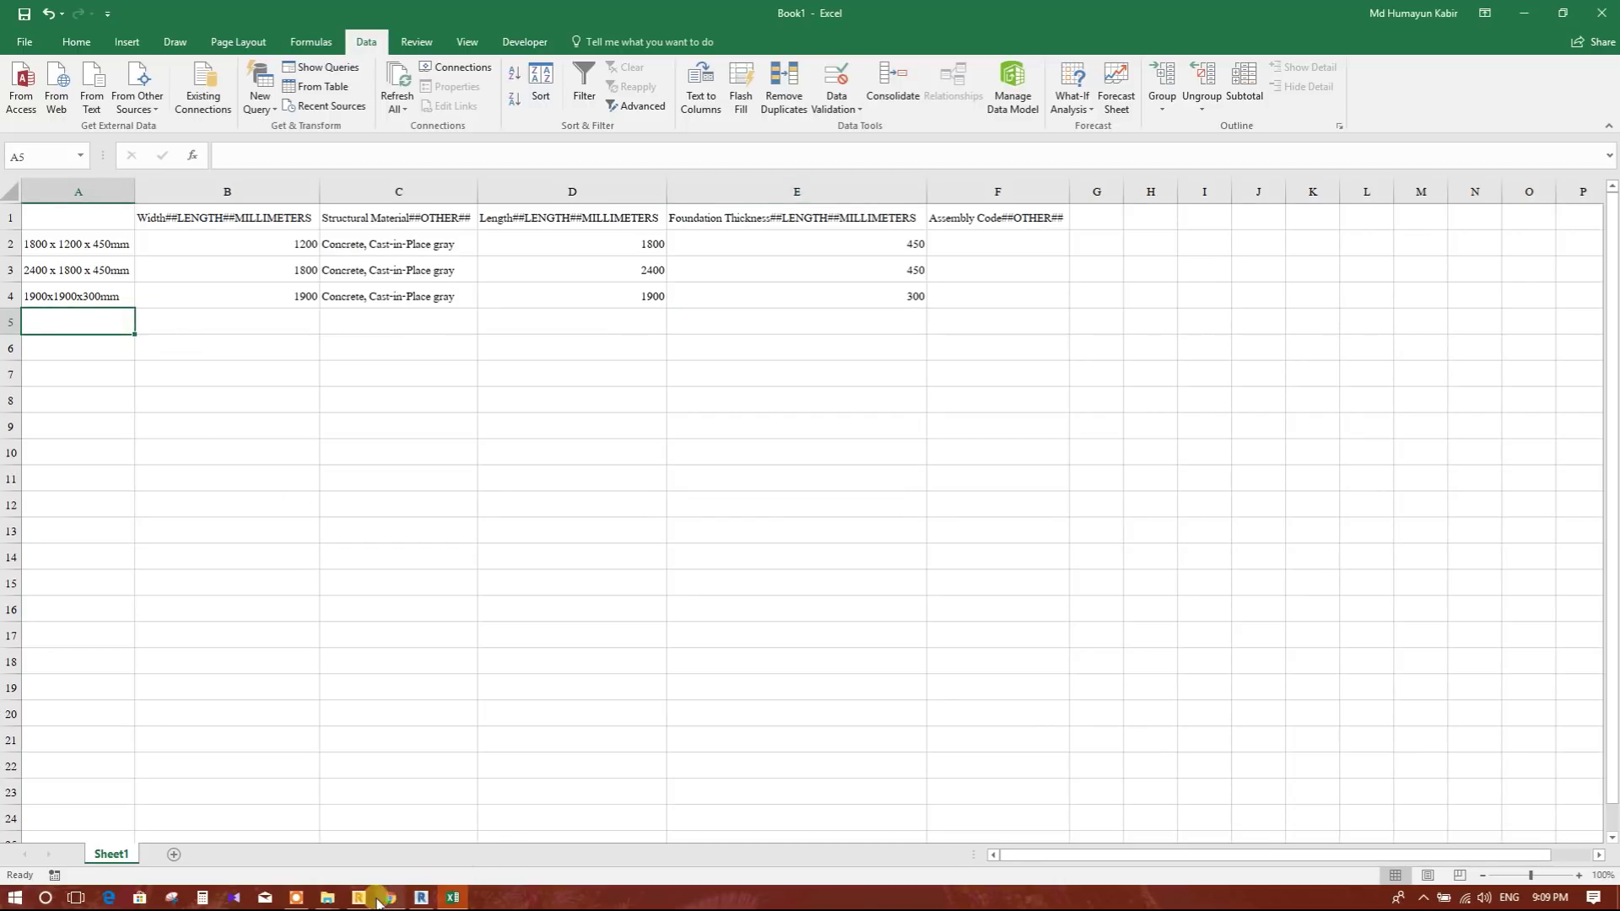
{"action": "left_click", "coordinate": [422, 897]}
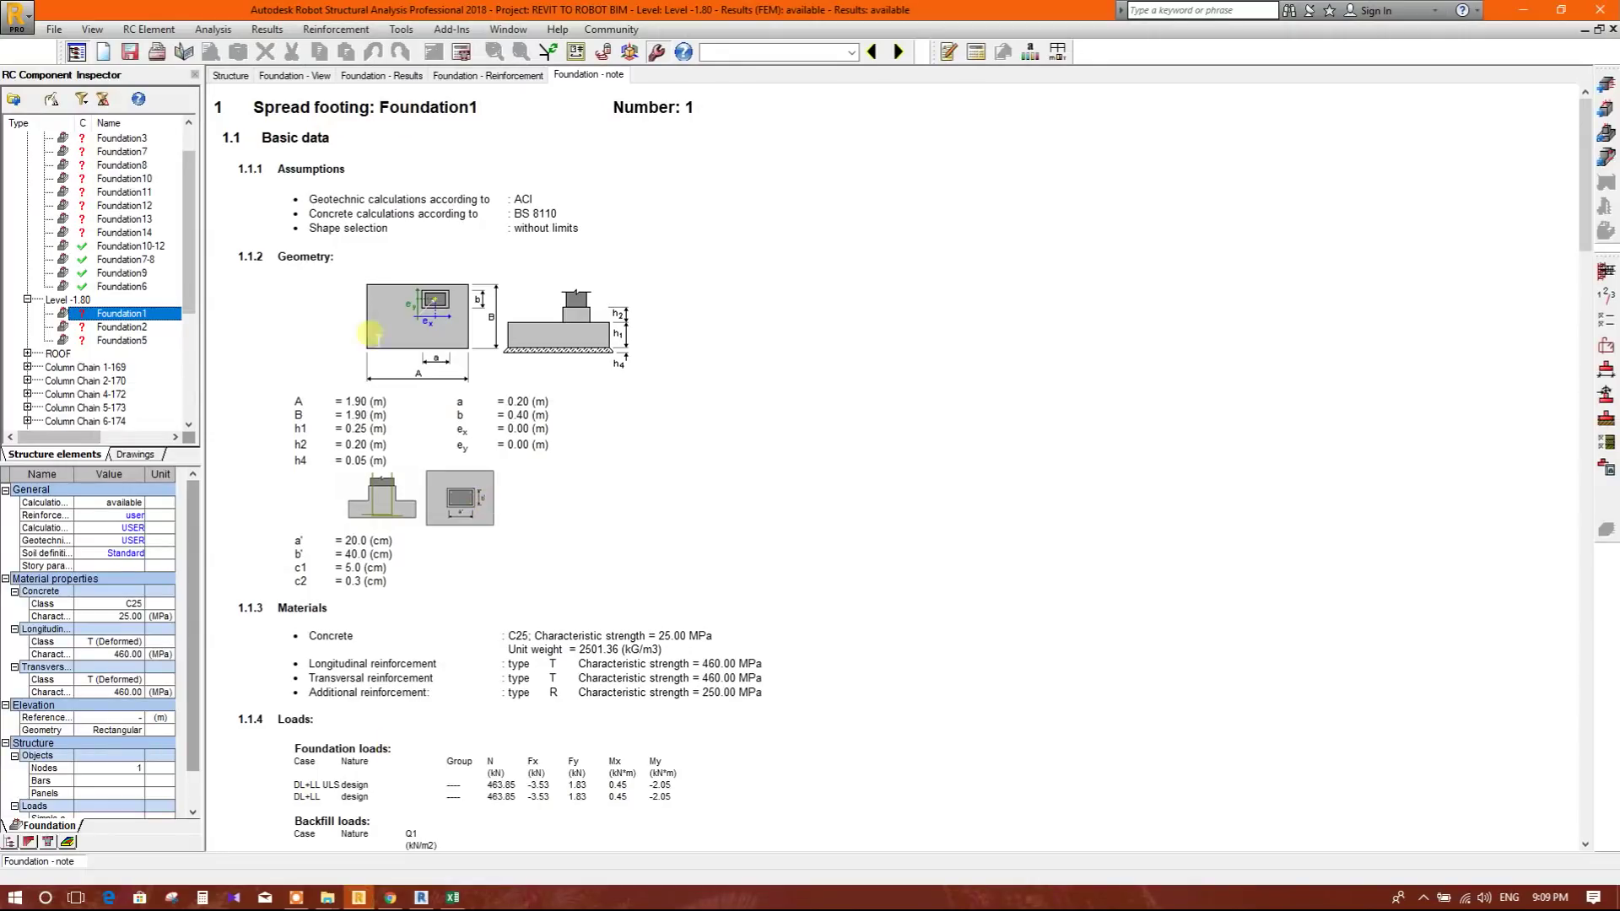
{"action": "left_click", "coordinate": [232, 75]}
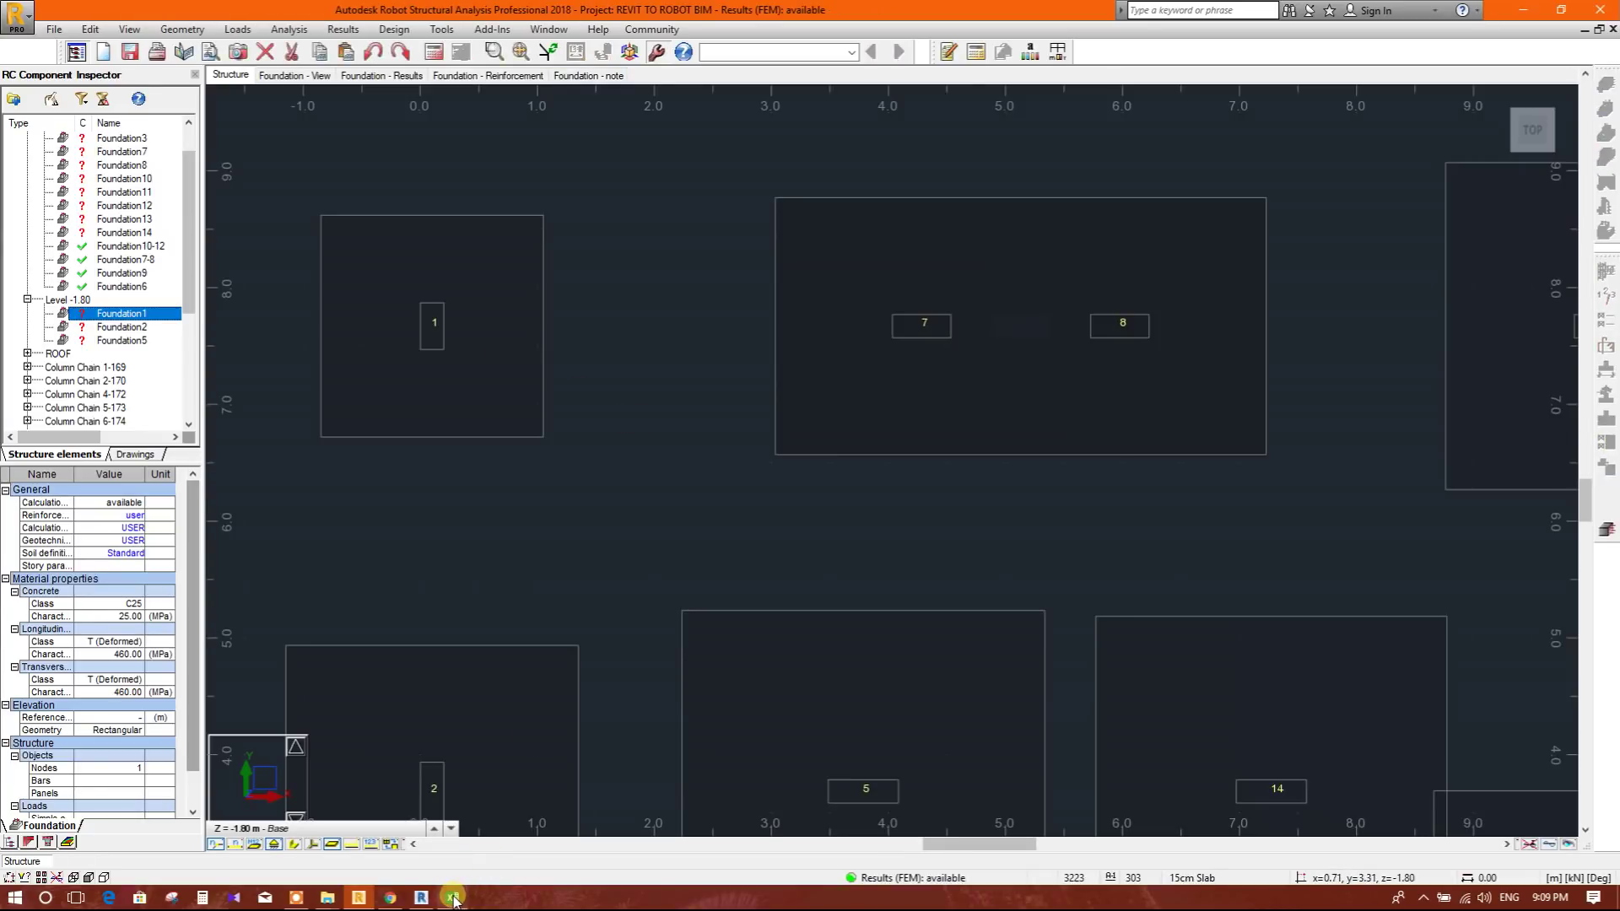
{"action": "mouse_move", "coordinate": [454, 899]}
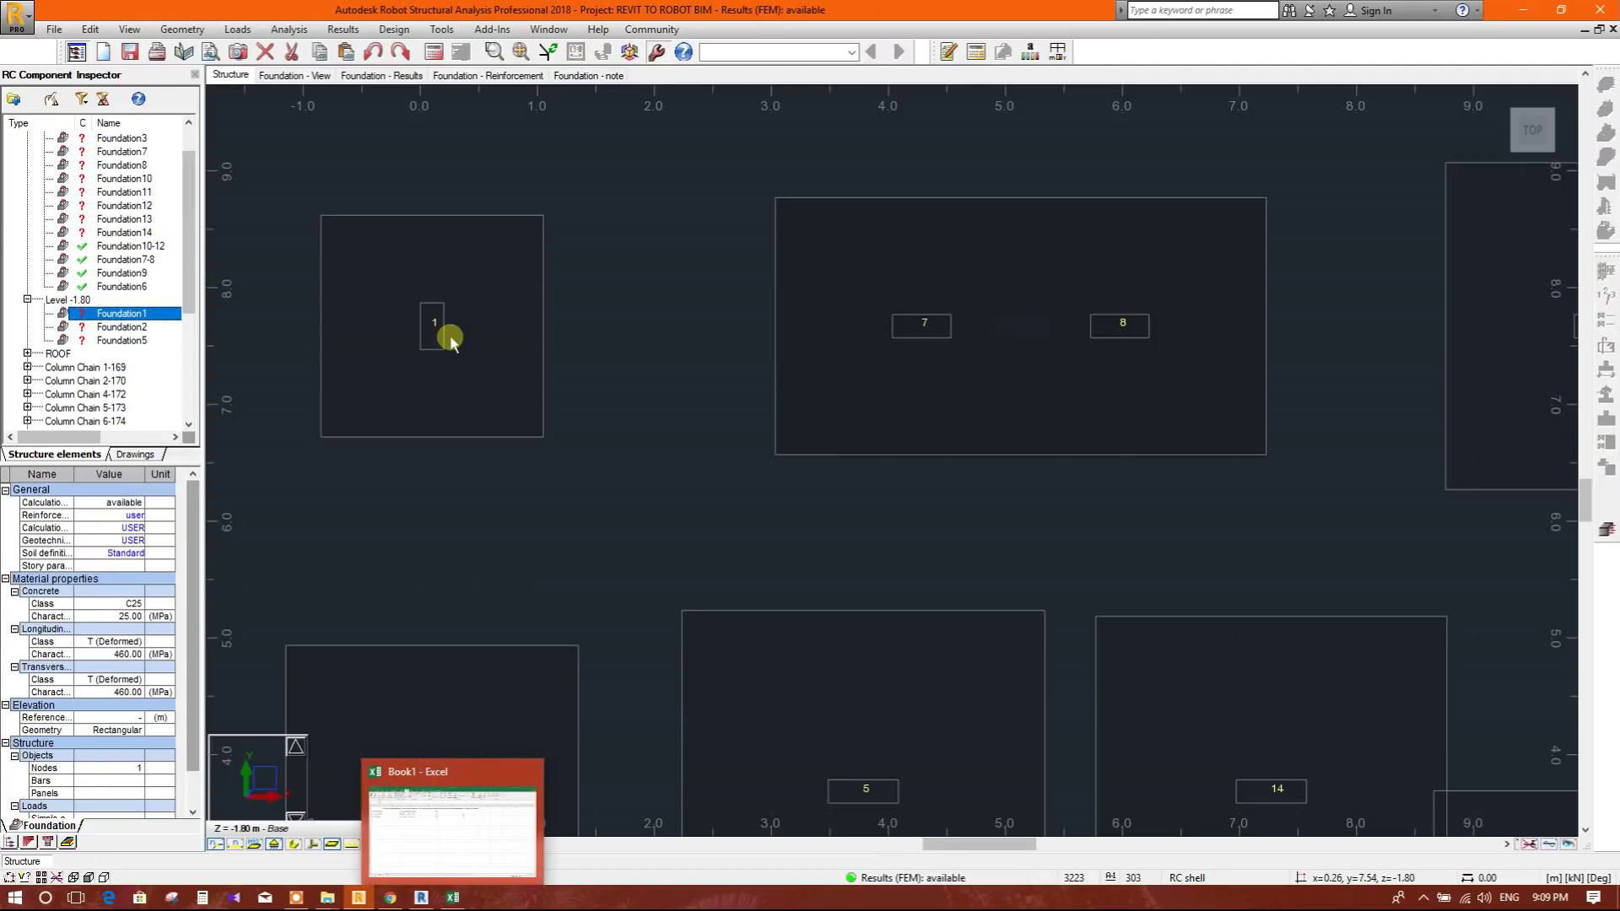
{"action": "scroll", "coordinate": [571, 462], "scroll_direction": "down", "scroll_amount": 3}
{"action": "scroll", "coordinate": [492, 709], "scroll_direction": "up", "scroll_amount": 2}
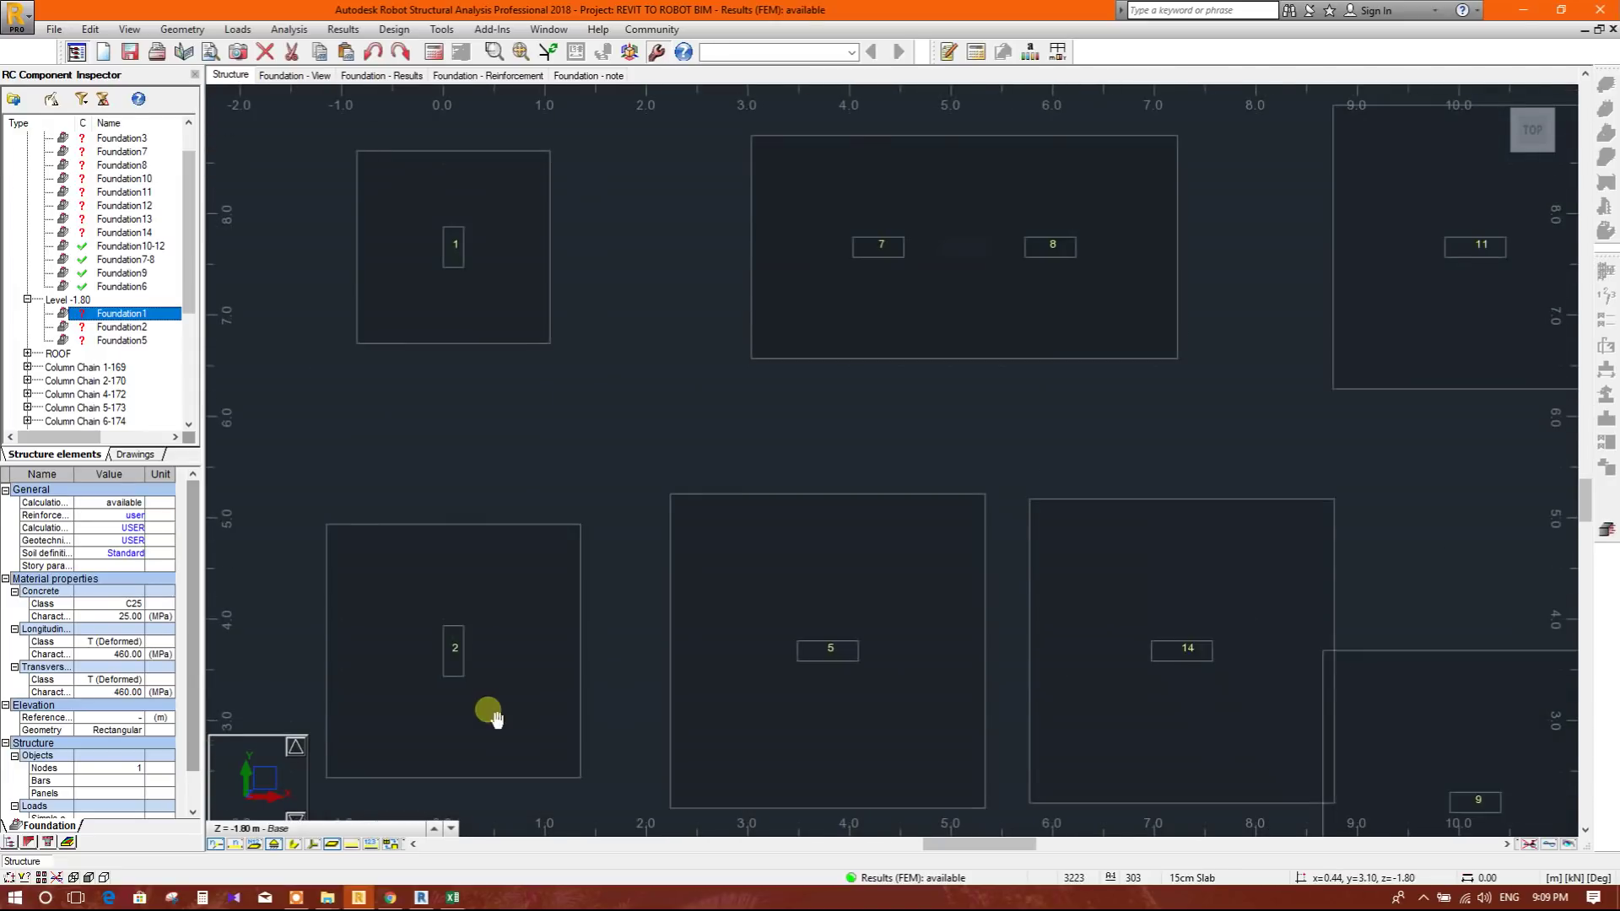
{"action": "left_click", "coordinate": [139, 328]}
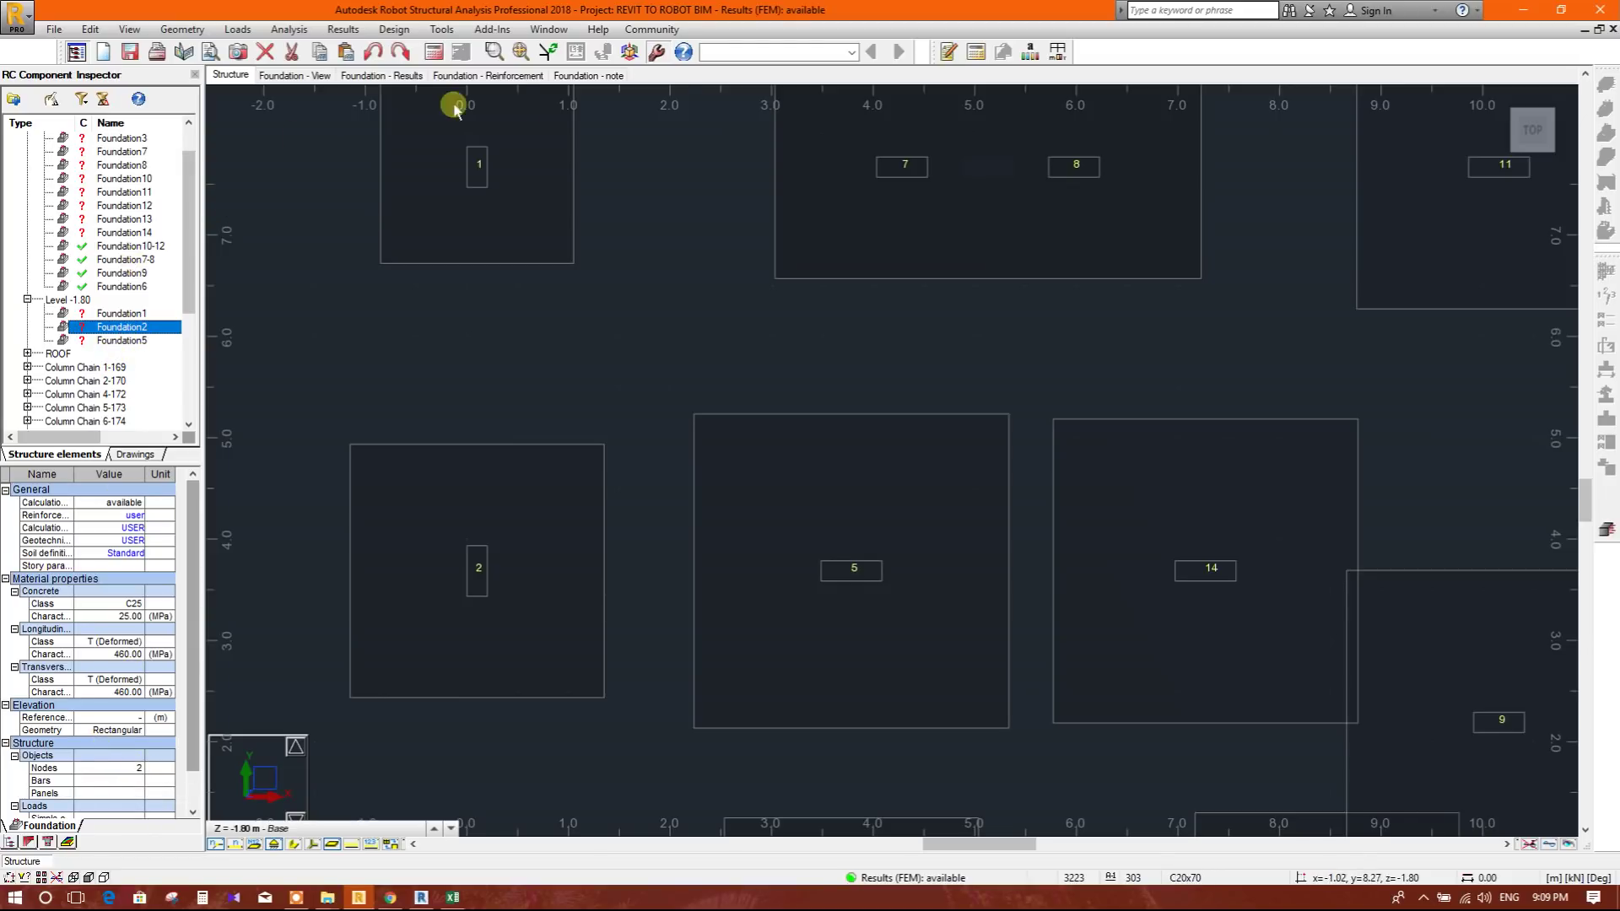
{"action": "left_click", "coordinate": [588, 74]}
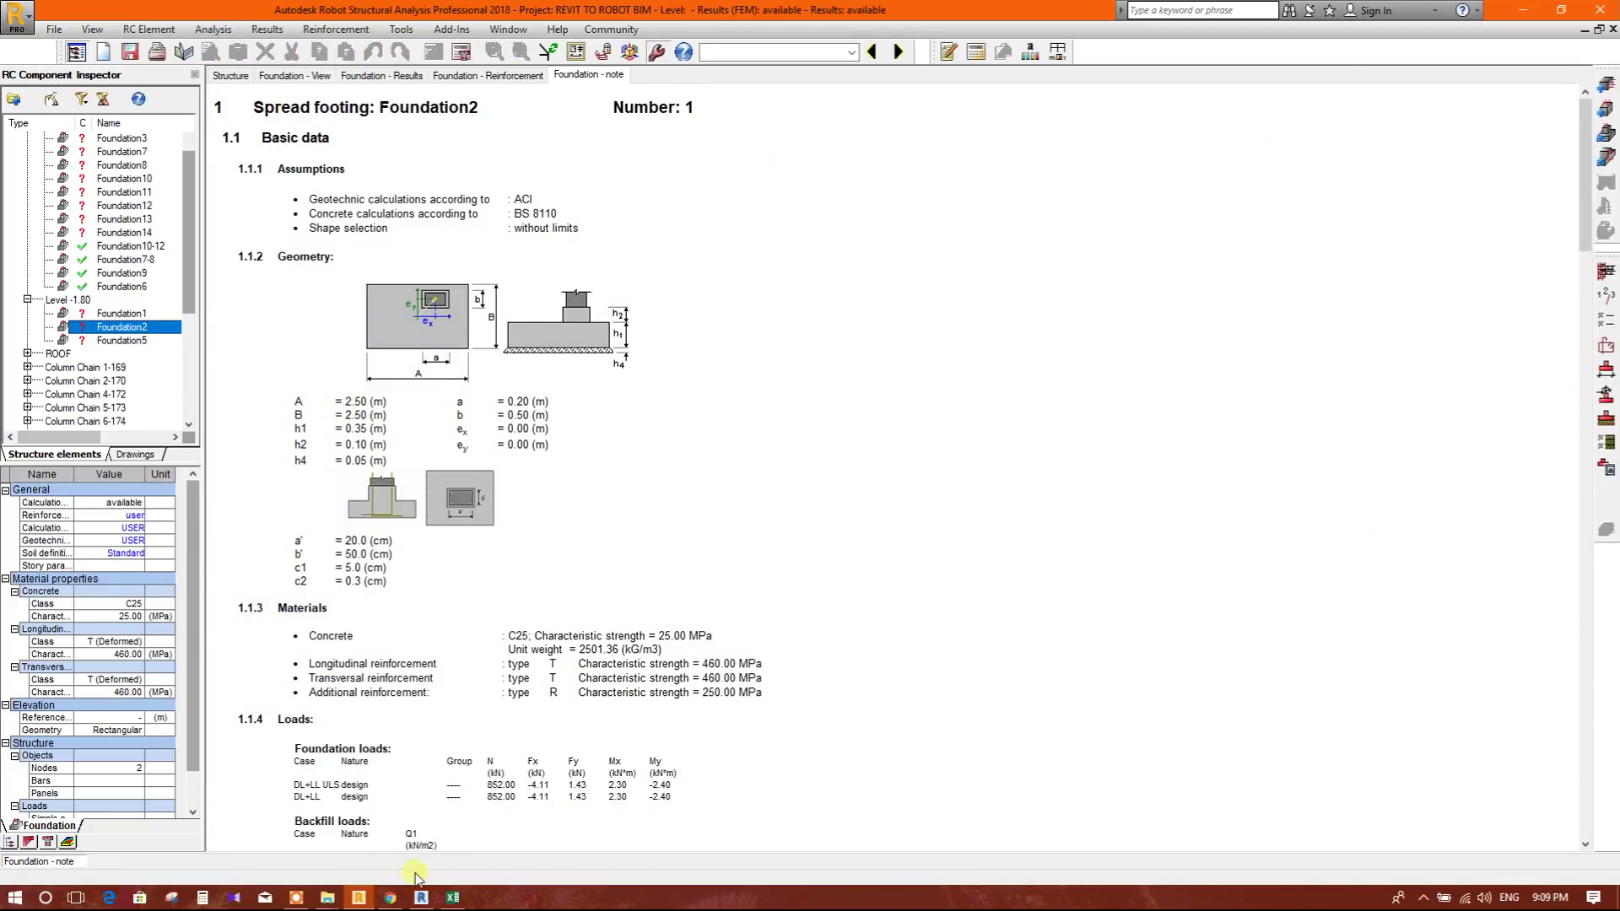
- Return to Excel and add the footing type 2500x2500x400mm in cell A5 with a width of 2500 in B5
{"action": "left_click", "coordinate": [452, 897]}
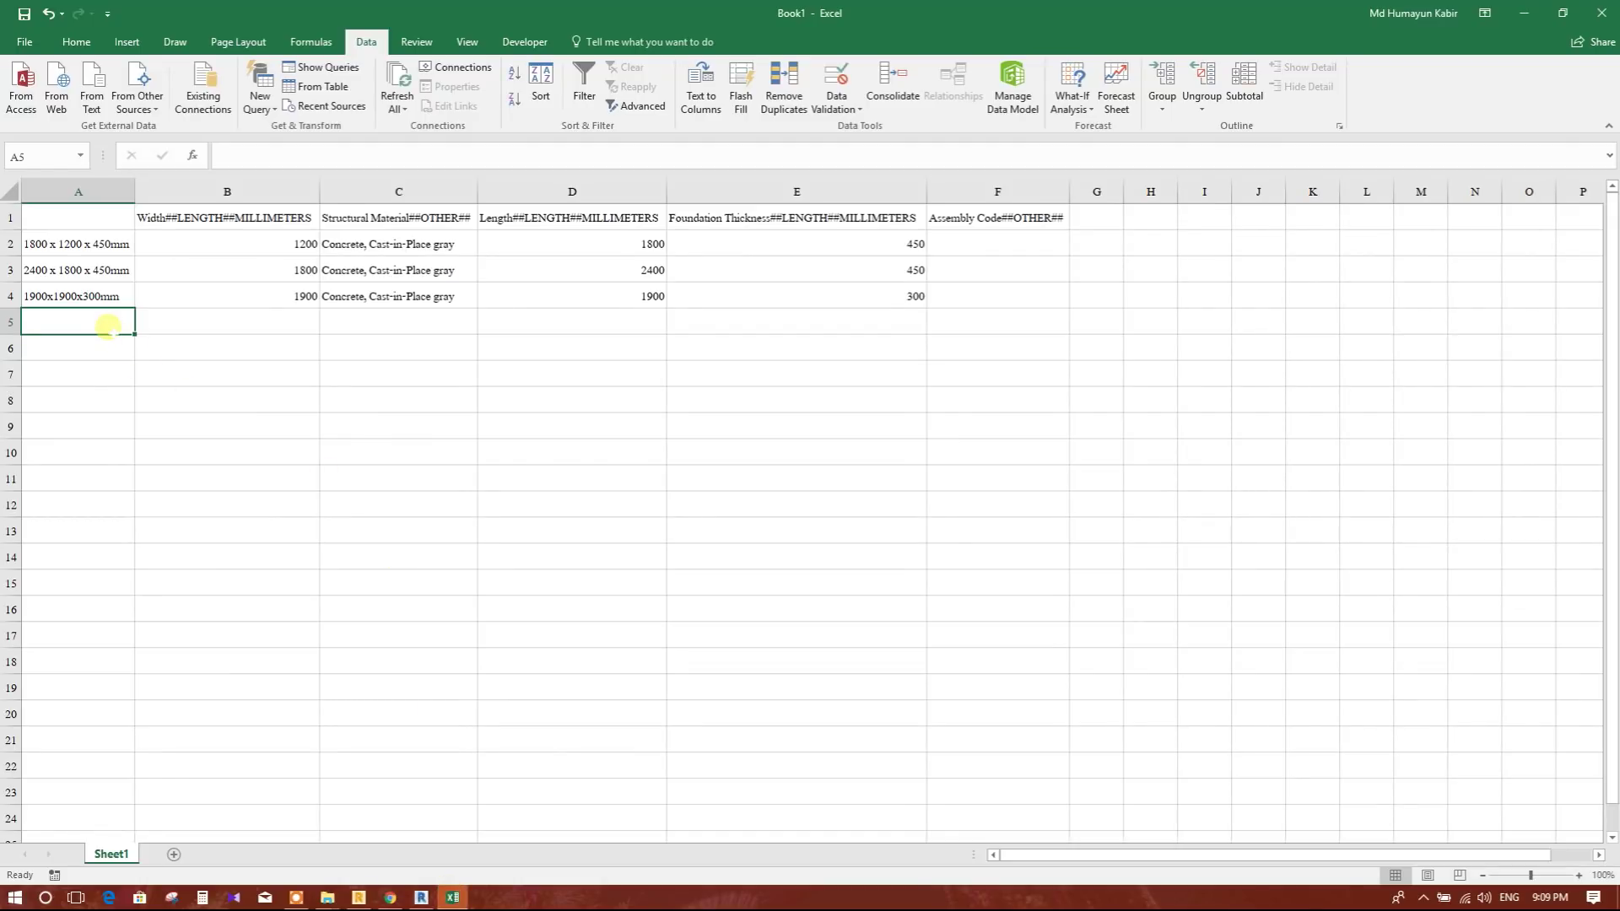
{"action": "type", "text": "2500x2500x400mm"}
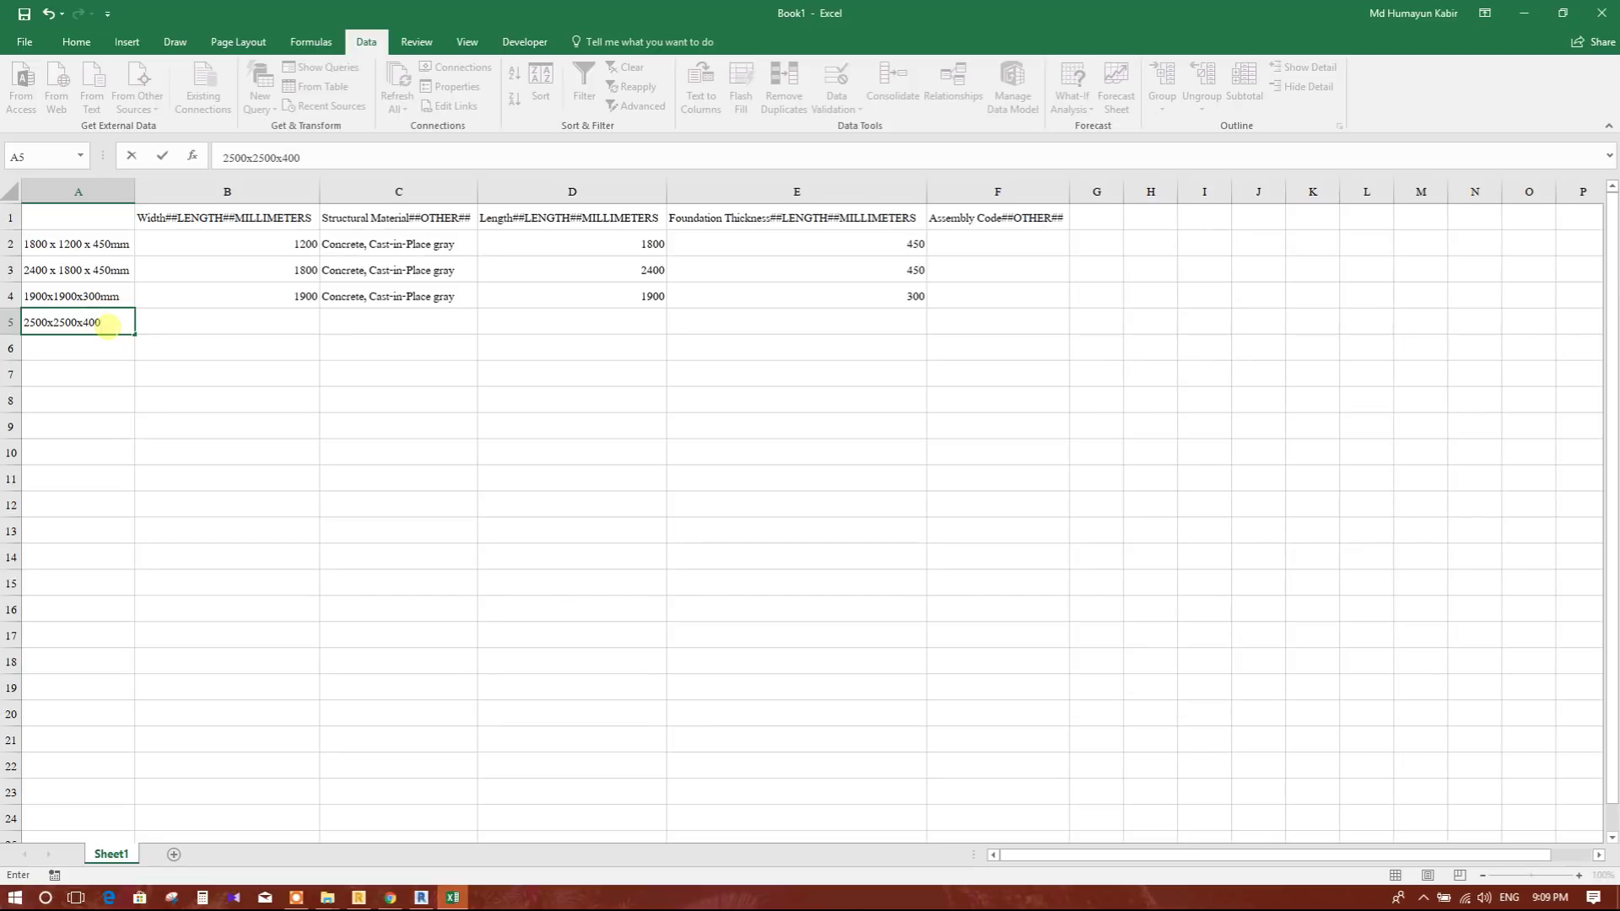
{"action": "left_click", "coordinate": [281, 320]}
{"action": "type", "text": "250"}
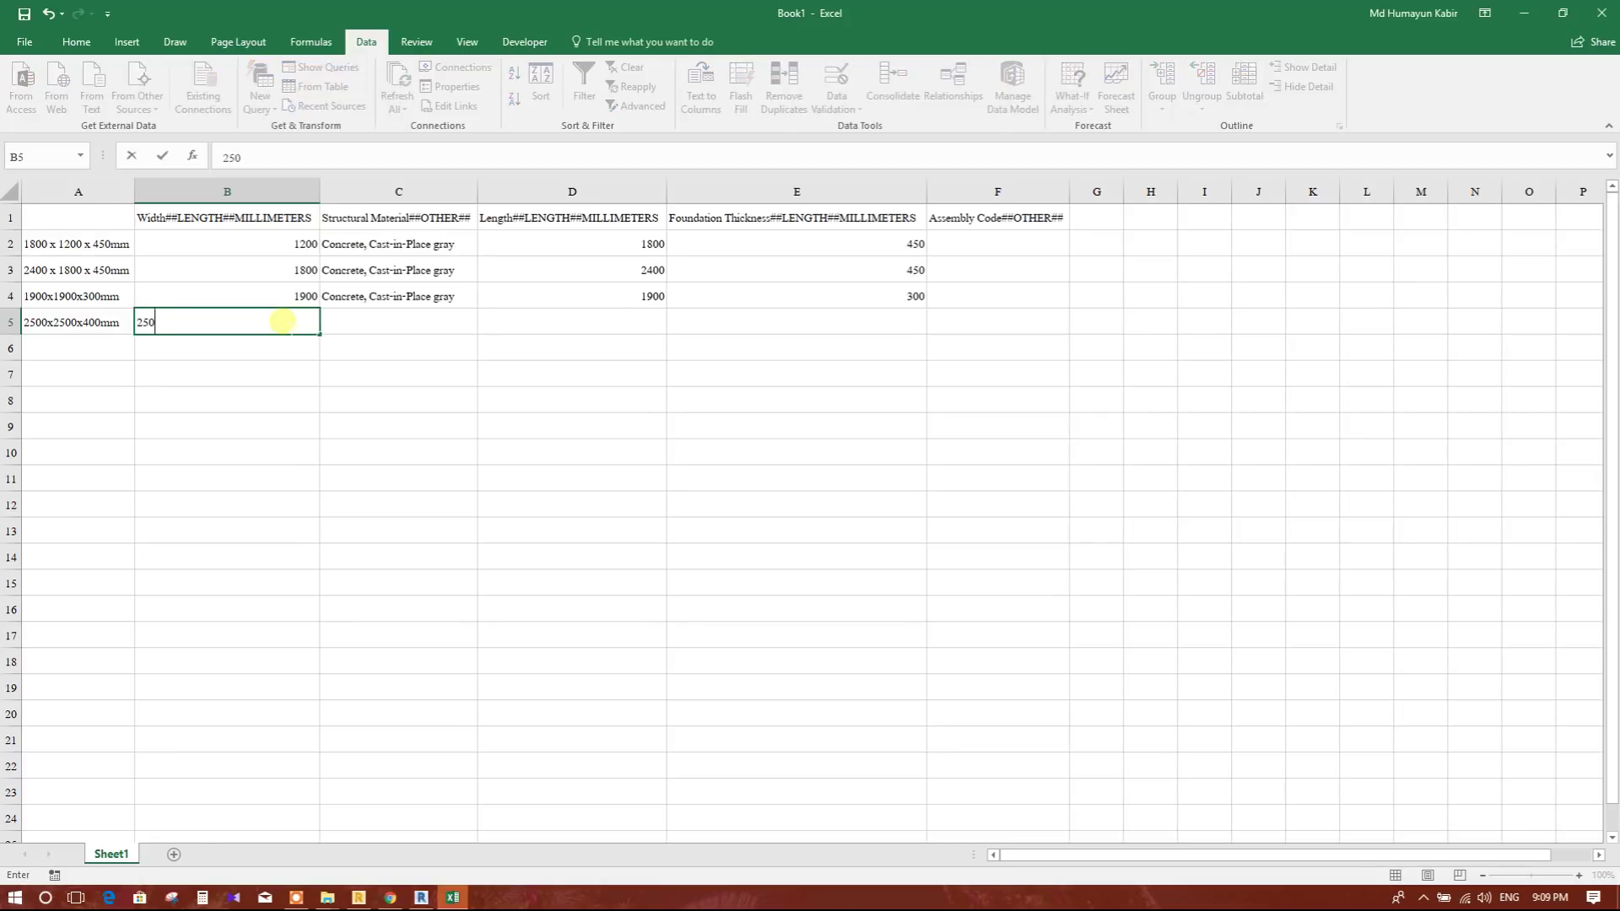
{"action": "type", "text": "0"}
- Set the 2500x2500x400mm footing type's length to 2500 in D5 and its foundation thickness to 400 in E5
{"action": "left_click", "coordinate": [554, 316]}
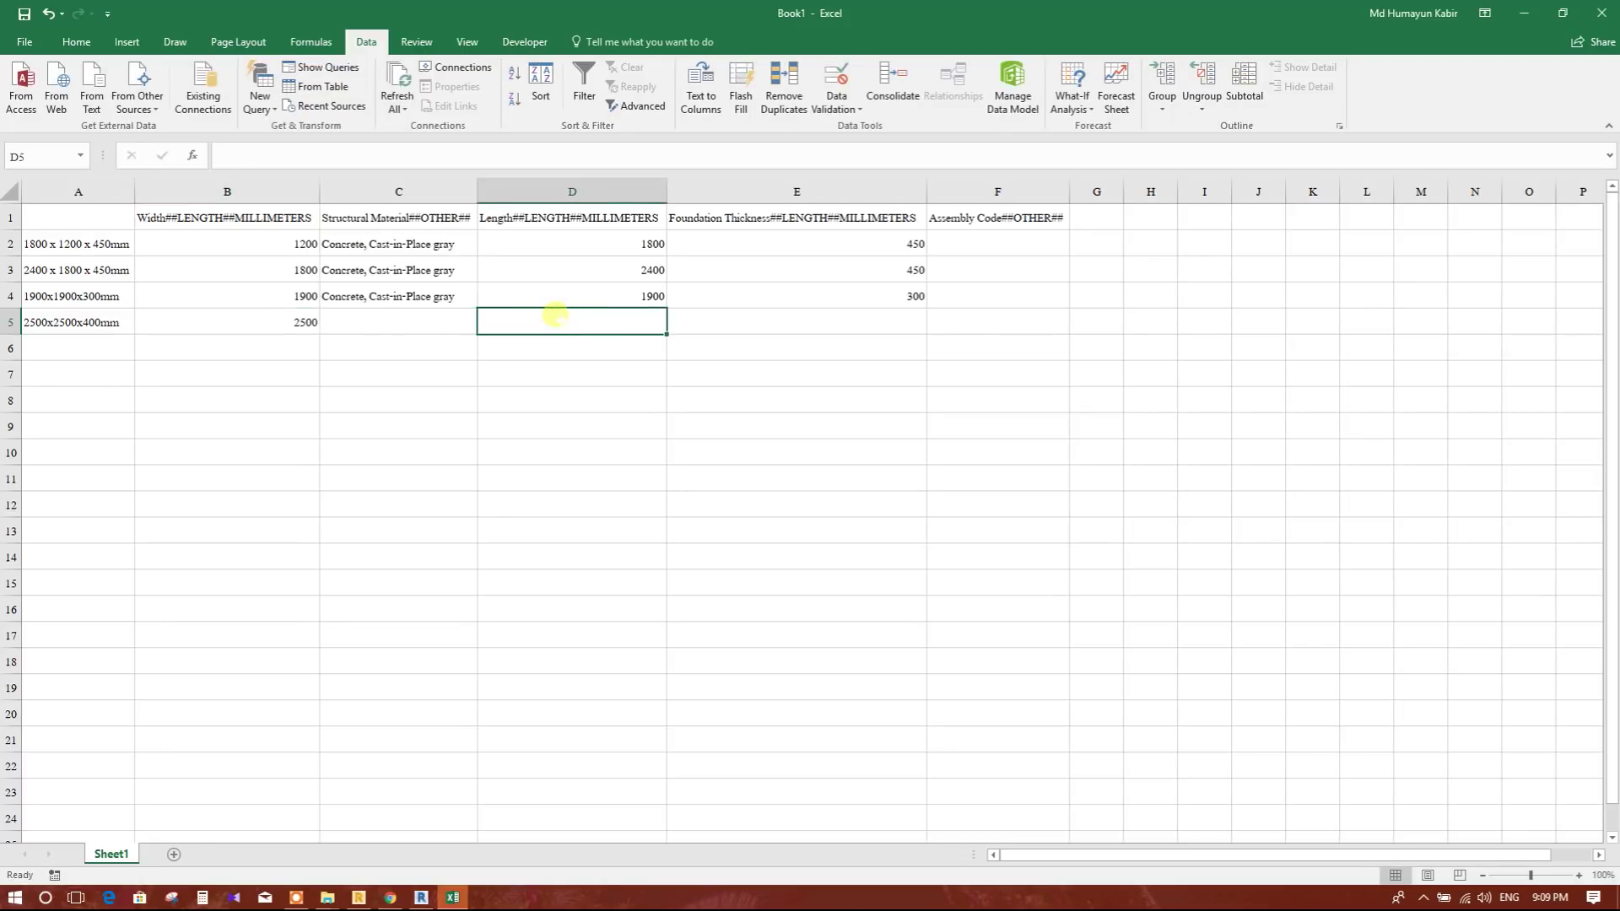
{"action": "type", "text": "2500"}
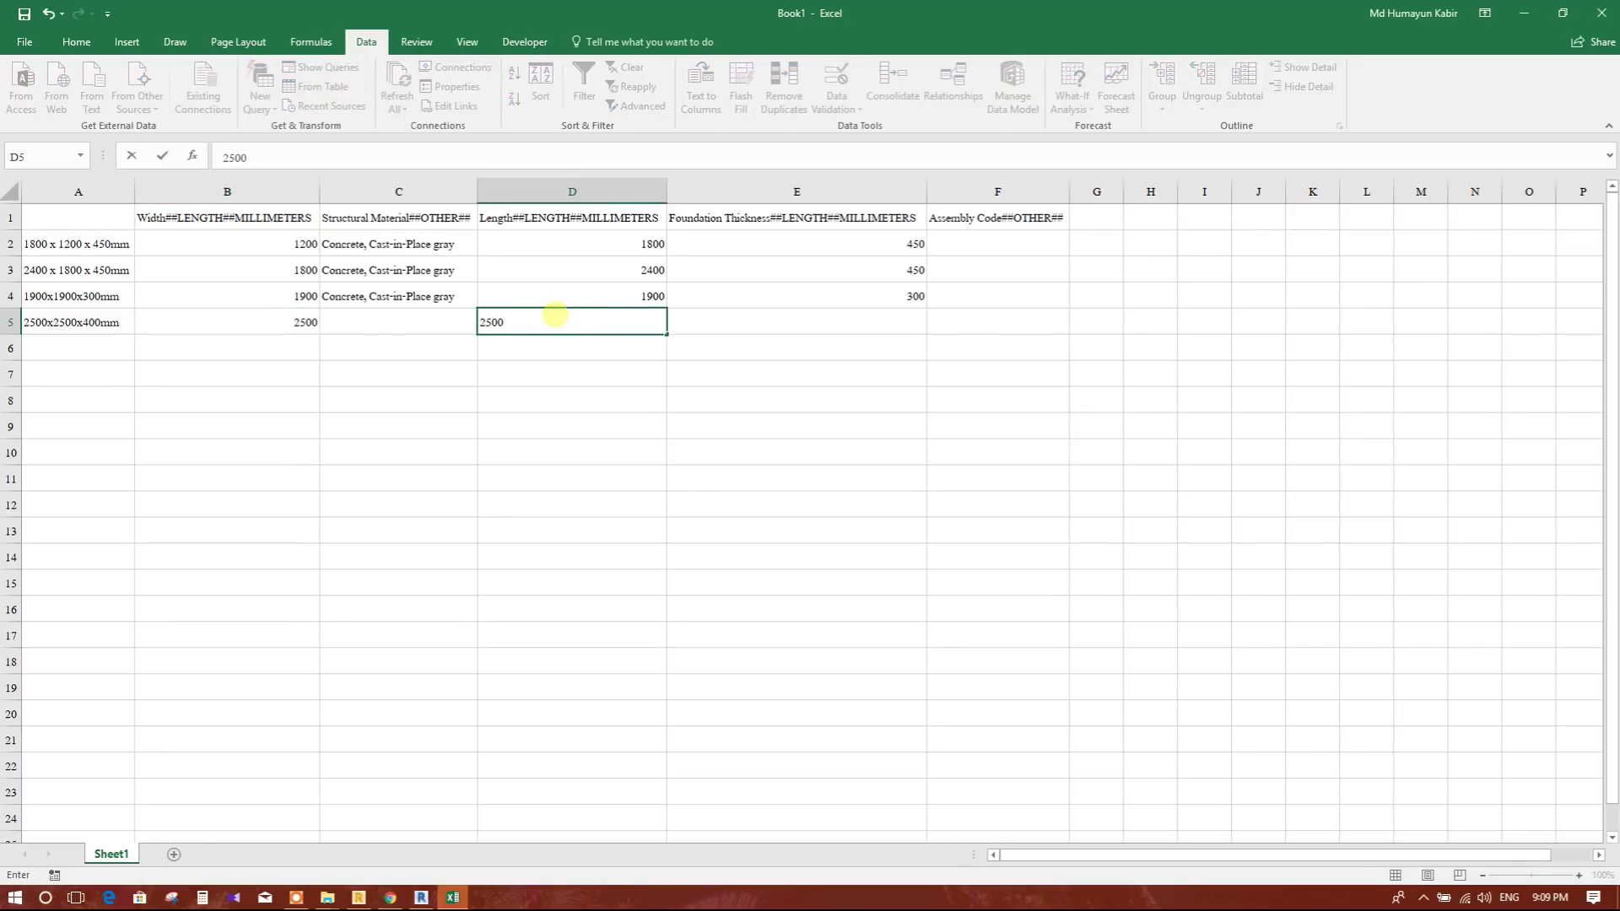
{"action": "left_click", "coordinate": [772, 317]}
{"action": "type", "text": "400"}
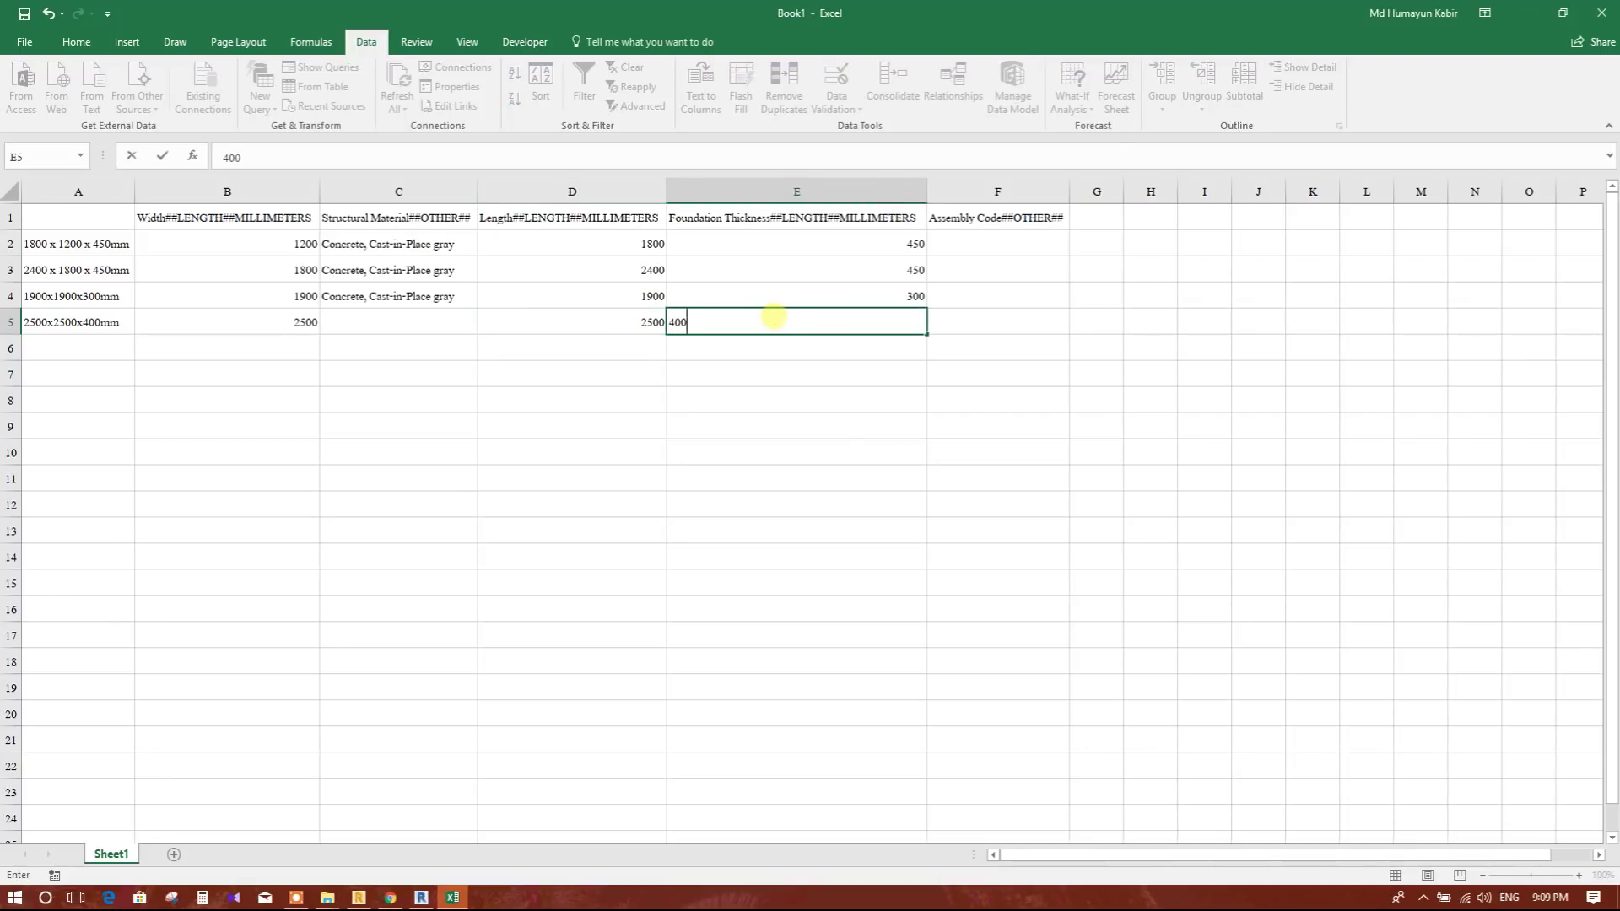
{"action": "key", "text": "Return"}
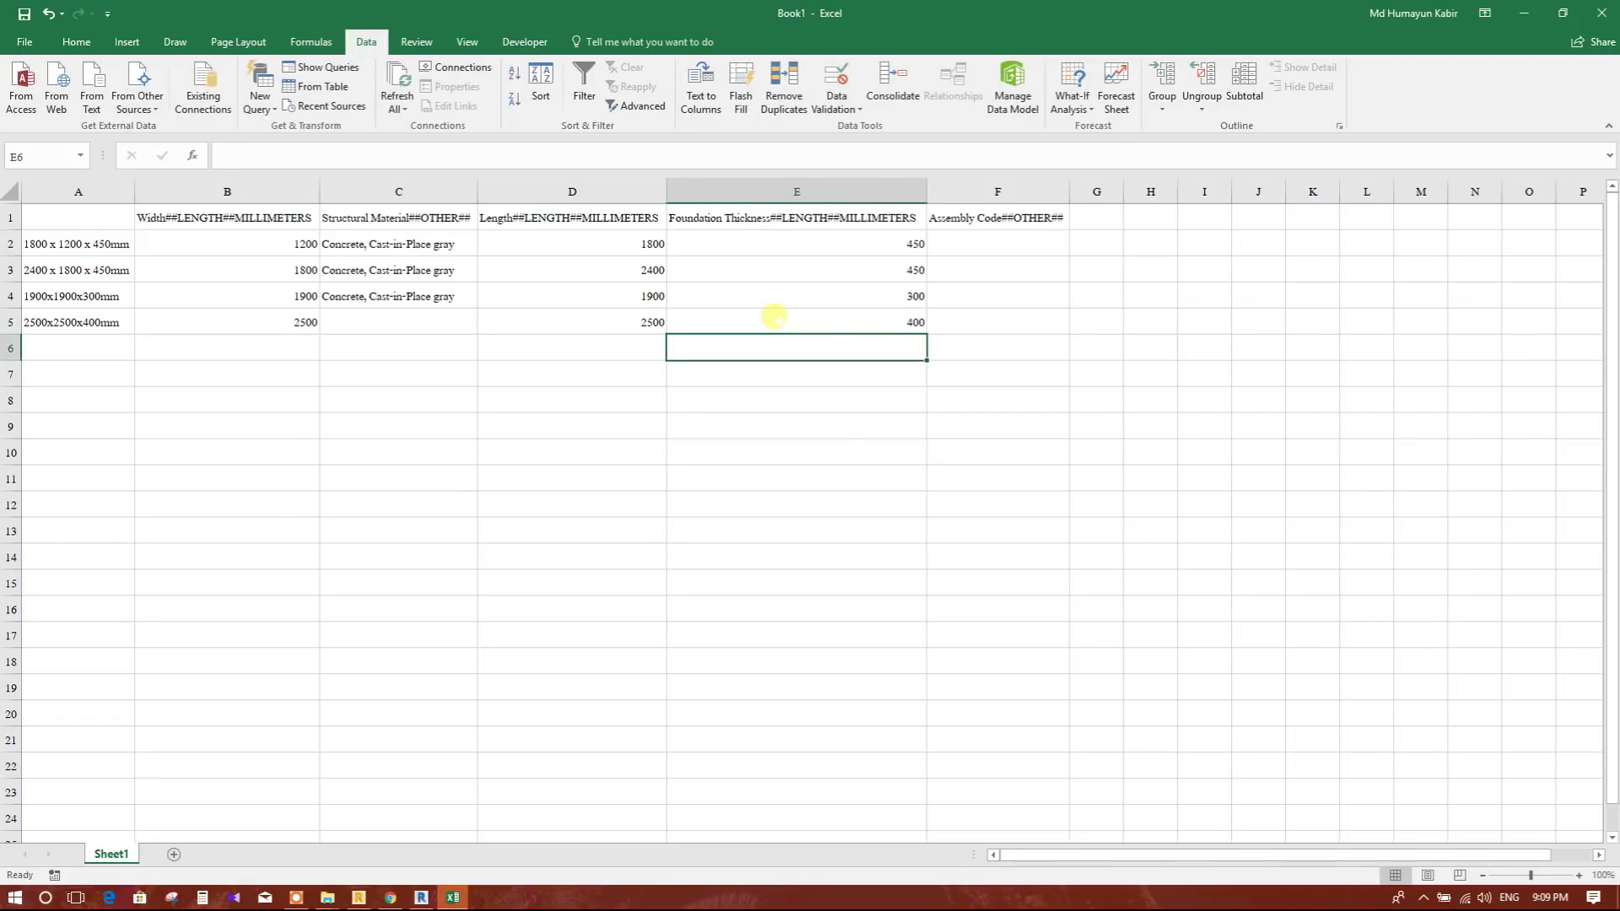
- Copy the structural material Concrete, Cast-in-Place gray from cell C4 into C5 for the 2500x2500x400mm type
{"action": "left_click", "coordinate": [773, 317]}
{"action": "left_click", "coordinate": [398, 296]}
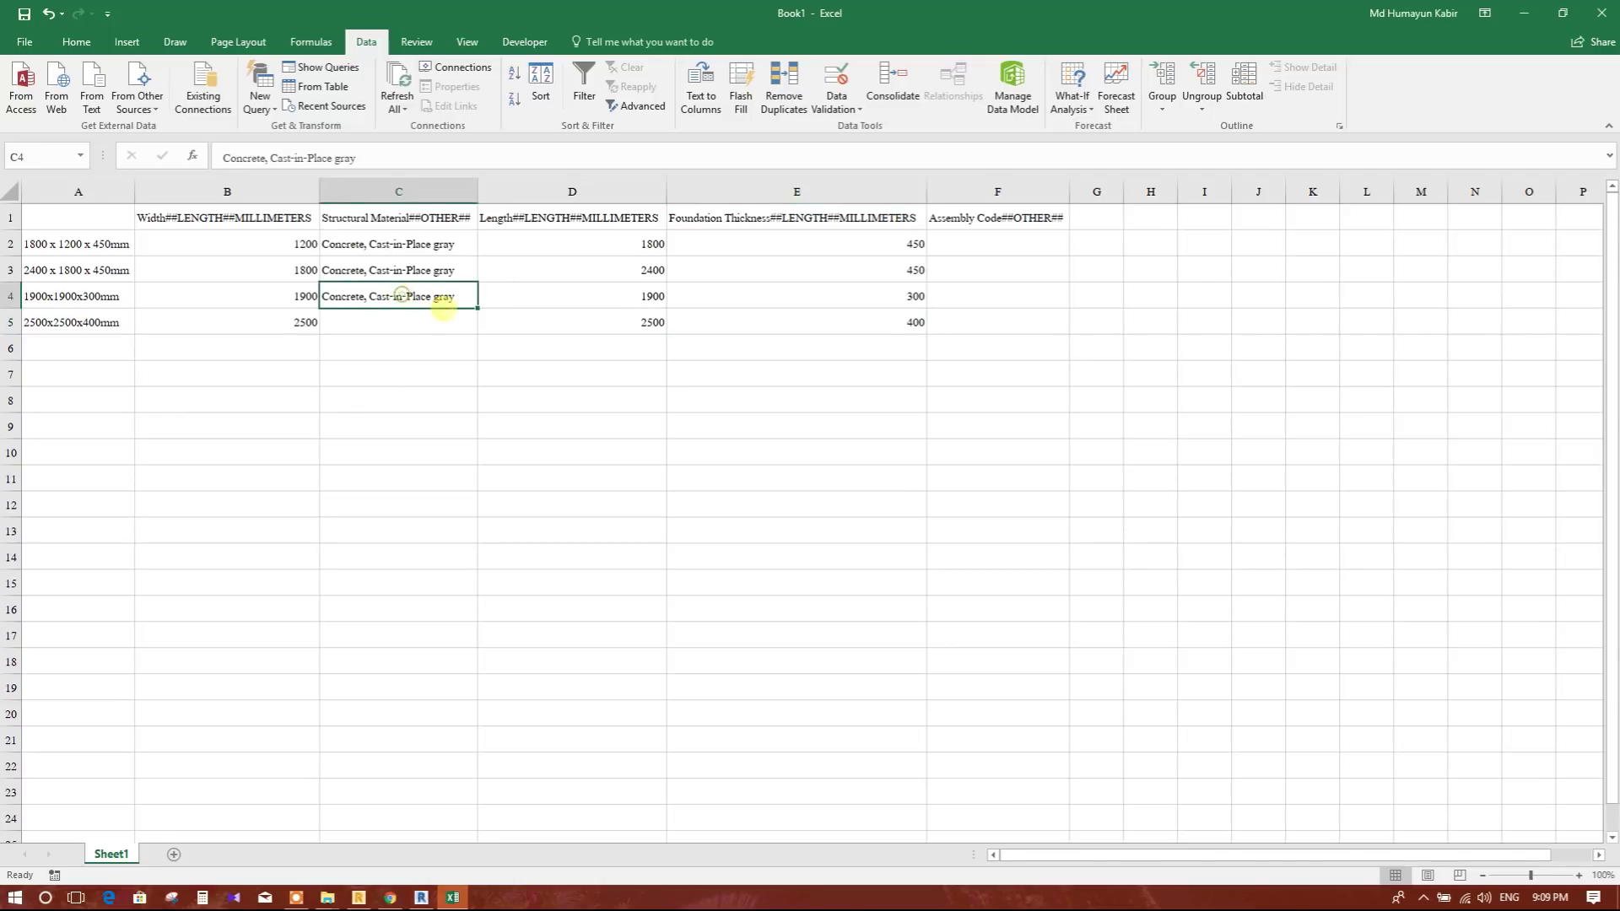
{"action": "left_click_drag", "start_coordinate": [478, 309], "coordinate": [481, 332]}
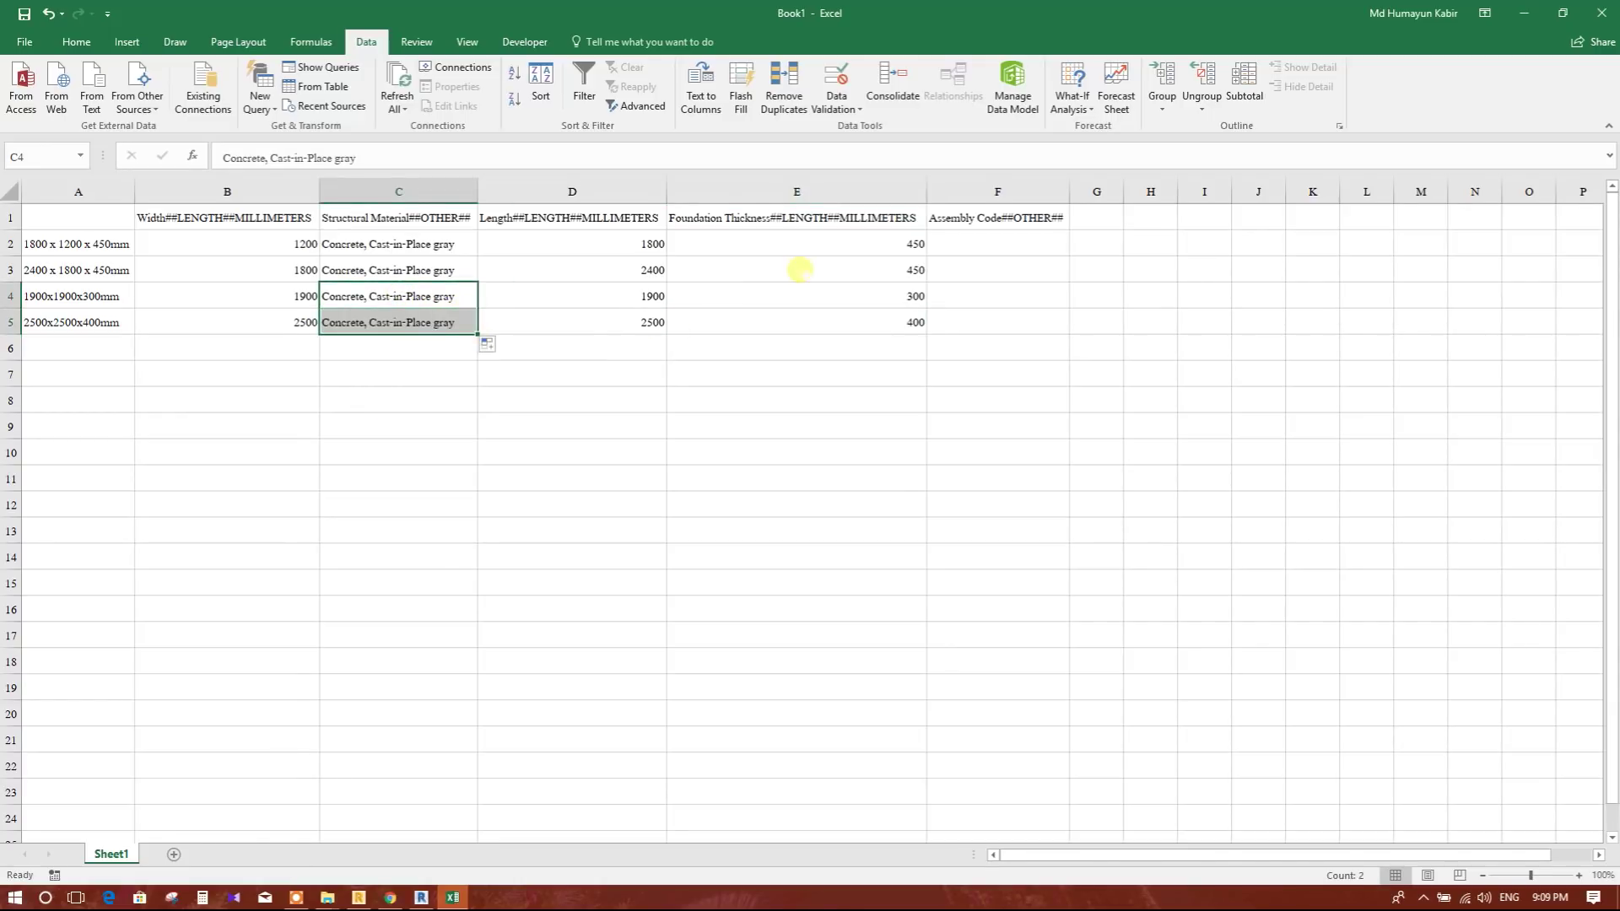
{"action": "left_click", "coordinate": [806, 266]}
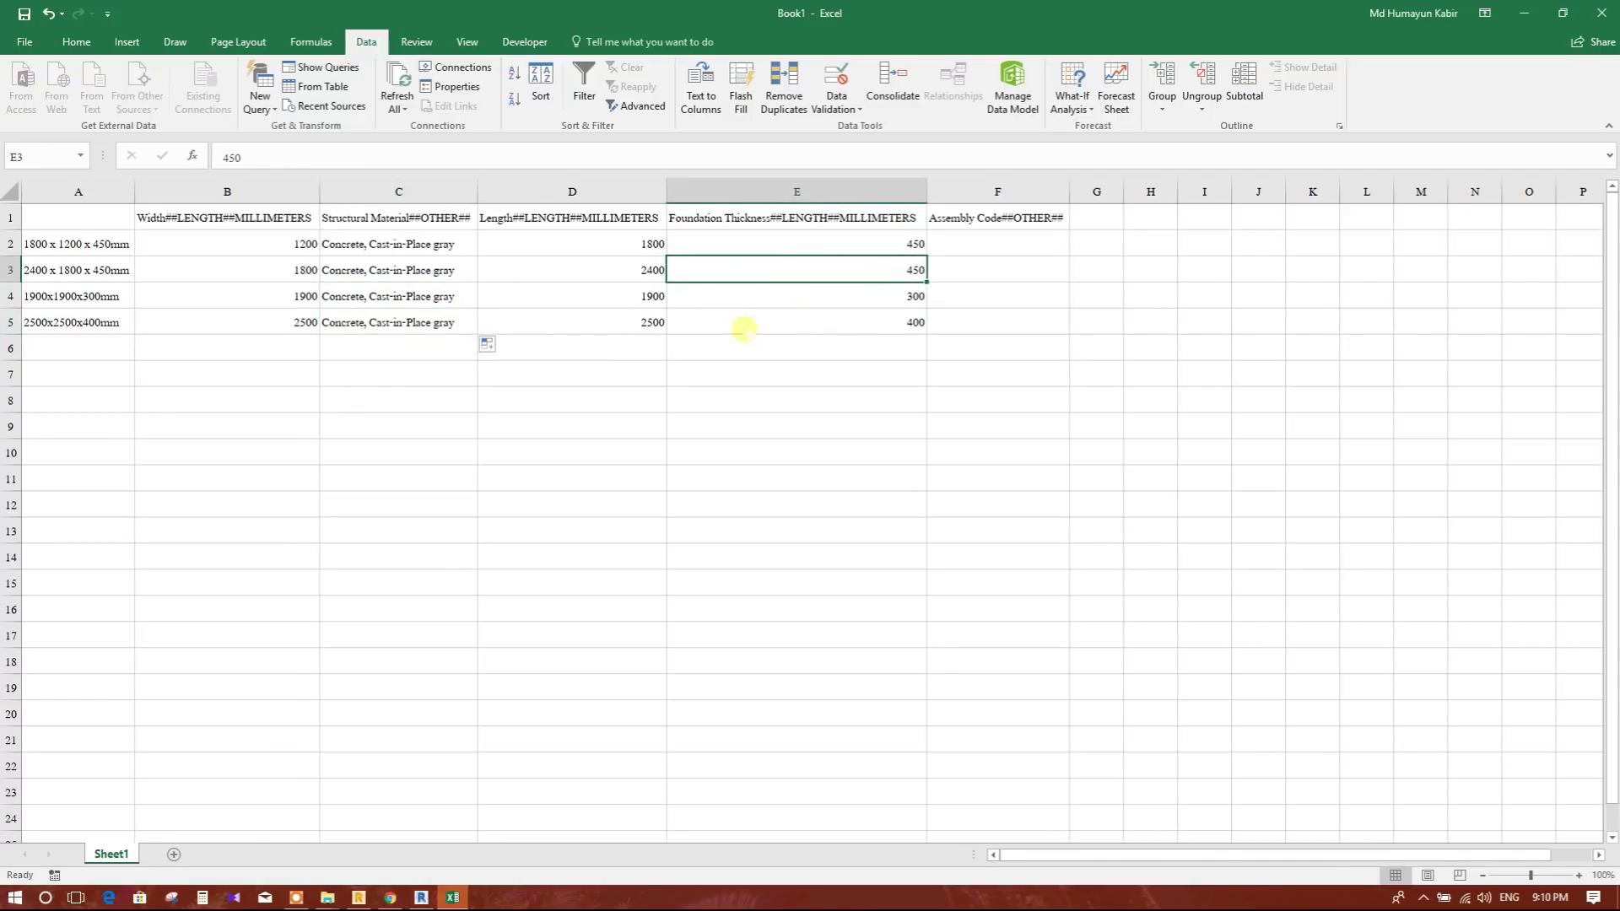
{"action": "left_click", "coordinate": [646, 373]}
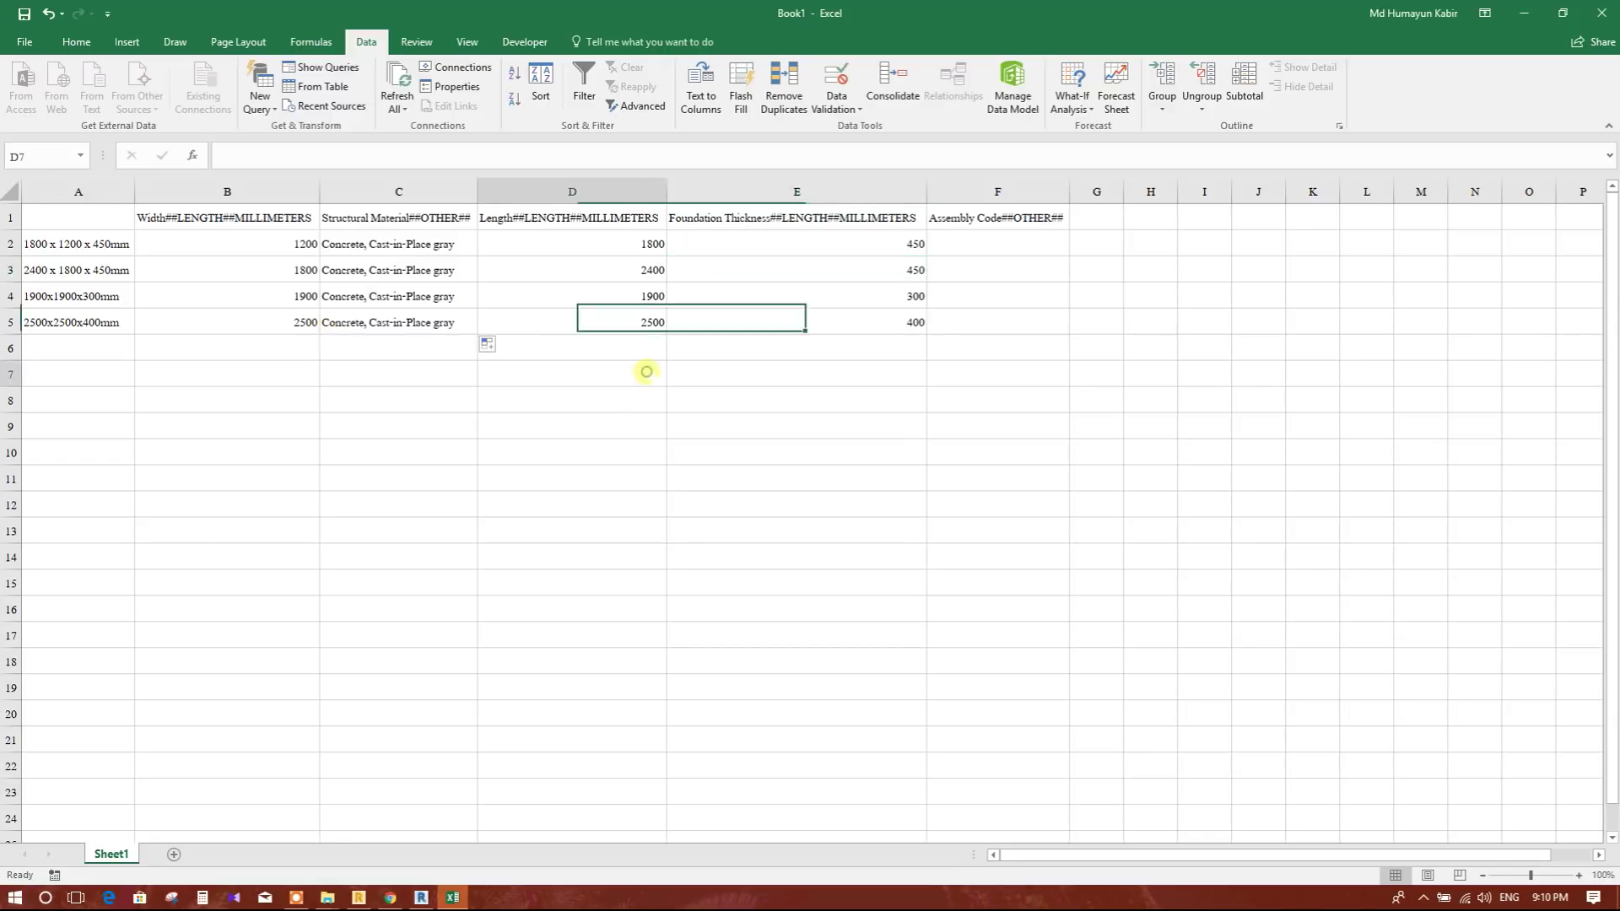
{"action": "left_click", "coordinate": [731, 341]}
{"action": "left_click", "coordinate": [858, 323]}
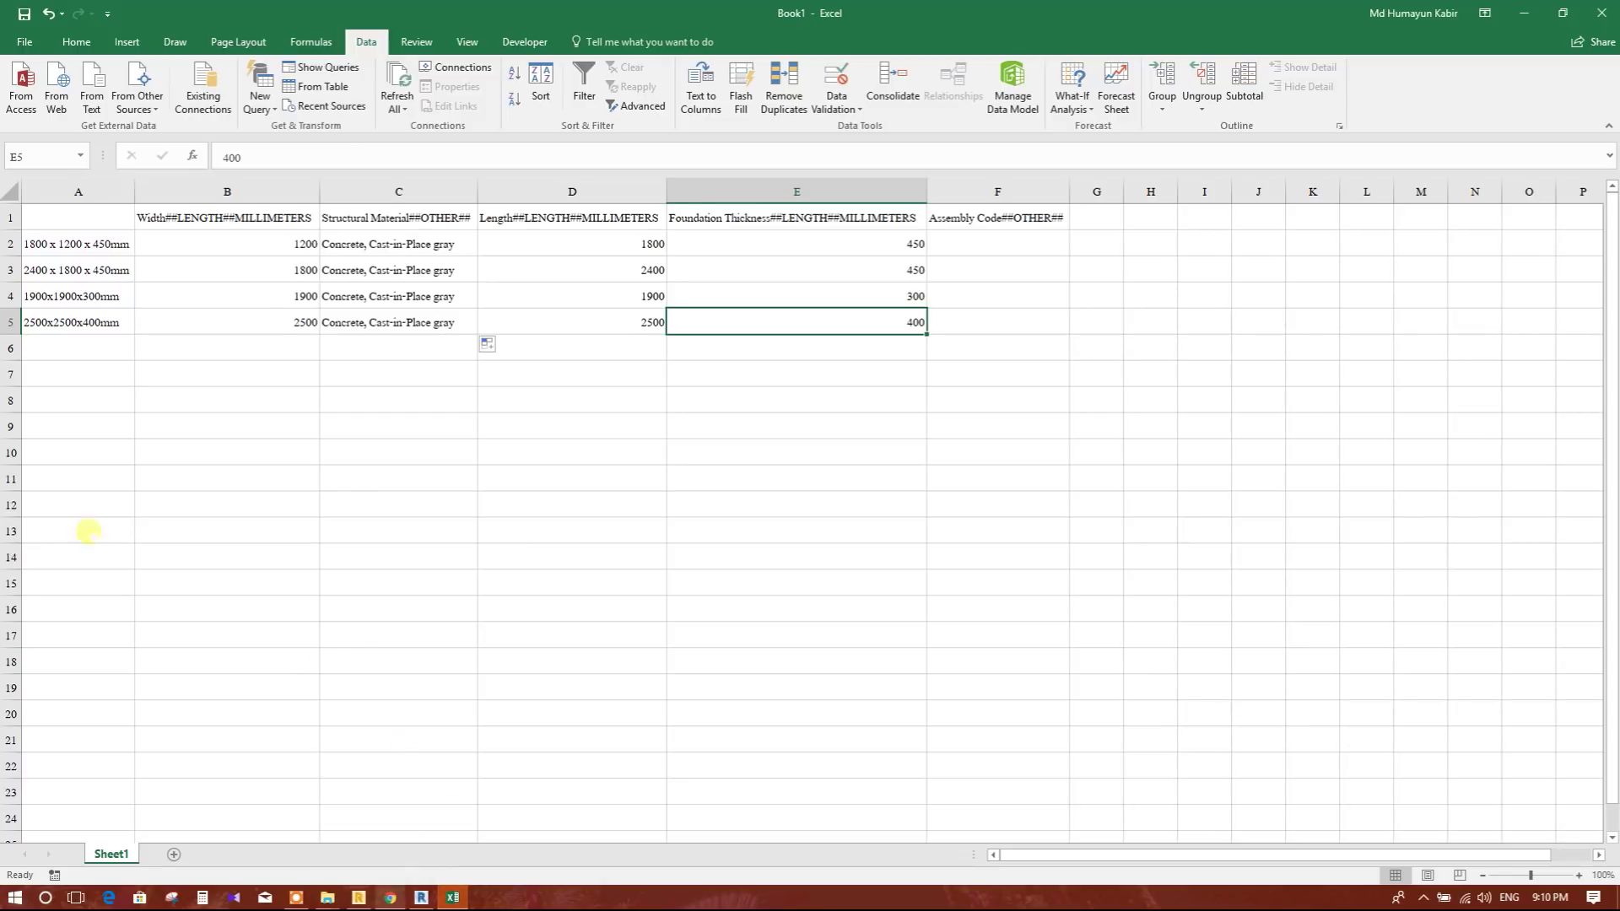
- Switch to Robot and examine the layout of all the numbered footings in the structure plan
{"action": "left_click", "coordinate": [370, 899]}
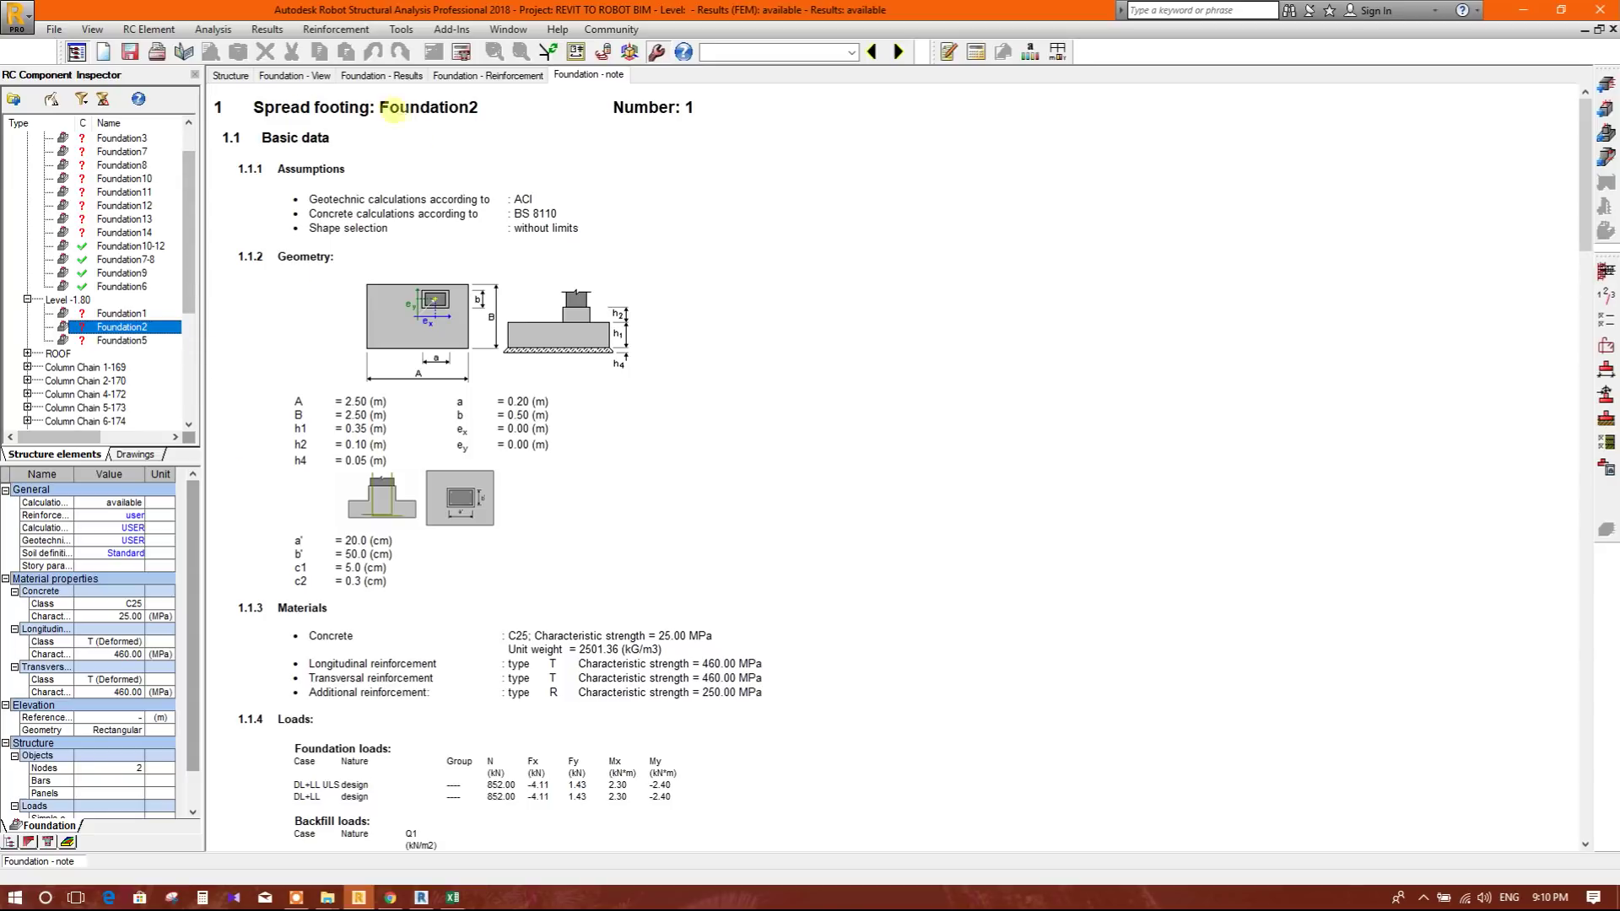
{"action": "left_click", "coordinate": [236, 79]}
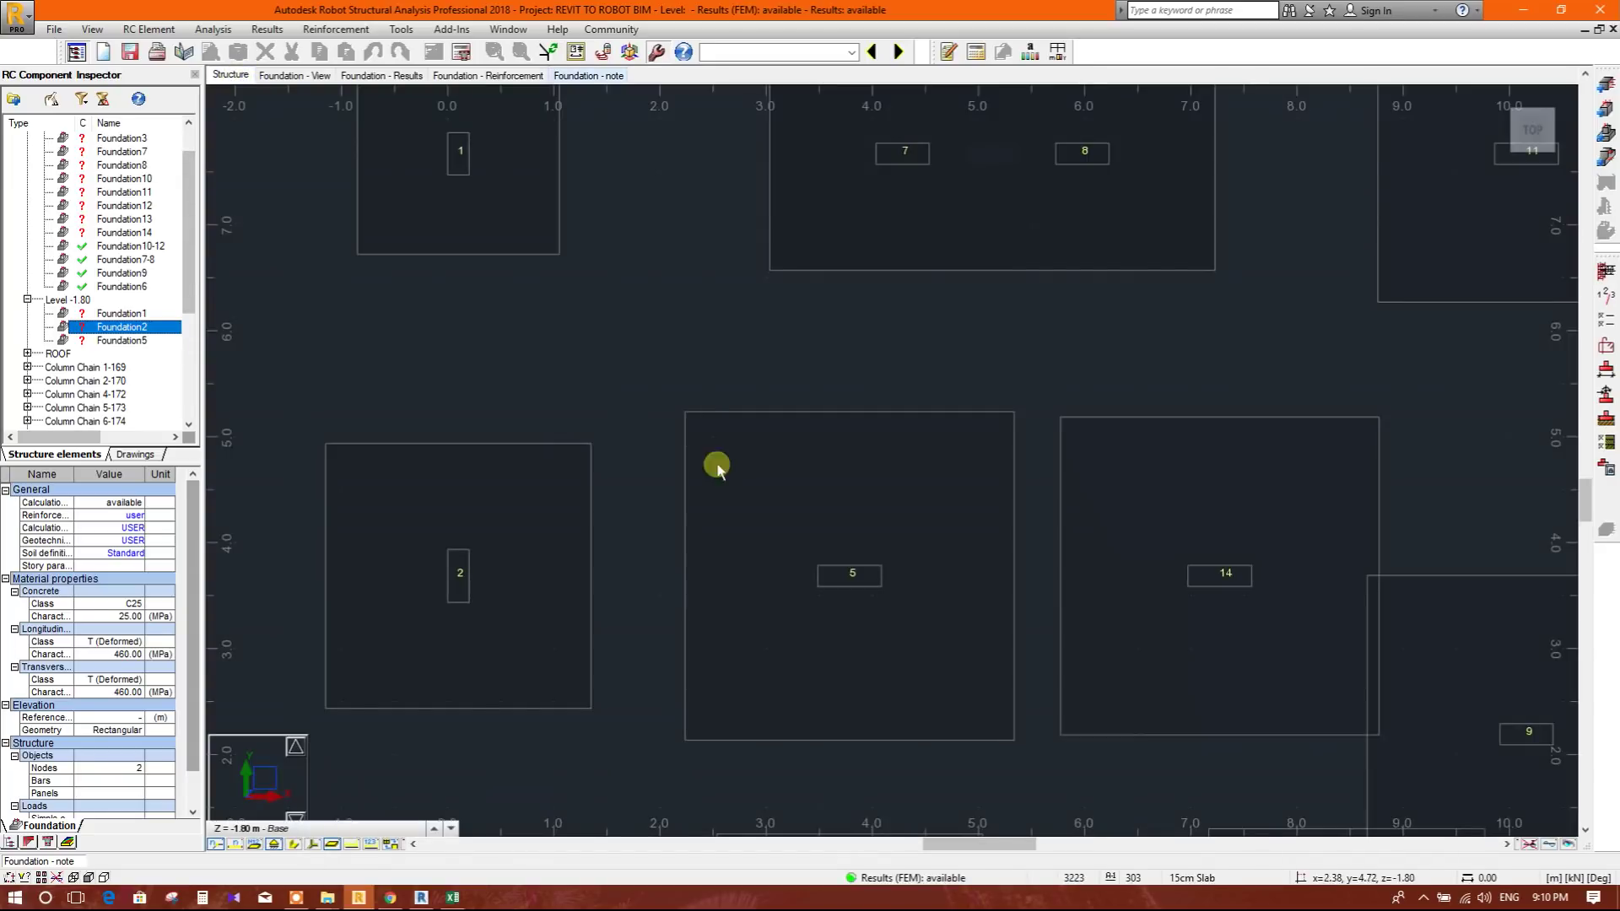
{"action": "scroll", "coordinate": [534, 530], "scroll_direction": "down", "scroll_amount": 5}
{"action": "scroll", "coordinate": [596, 553], "scroll_direction": "up", "scroll_amount": 2}
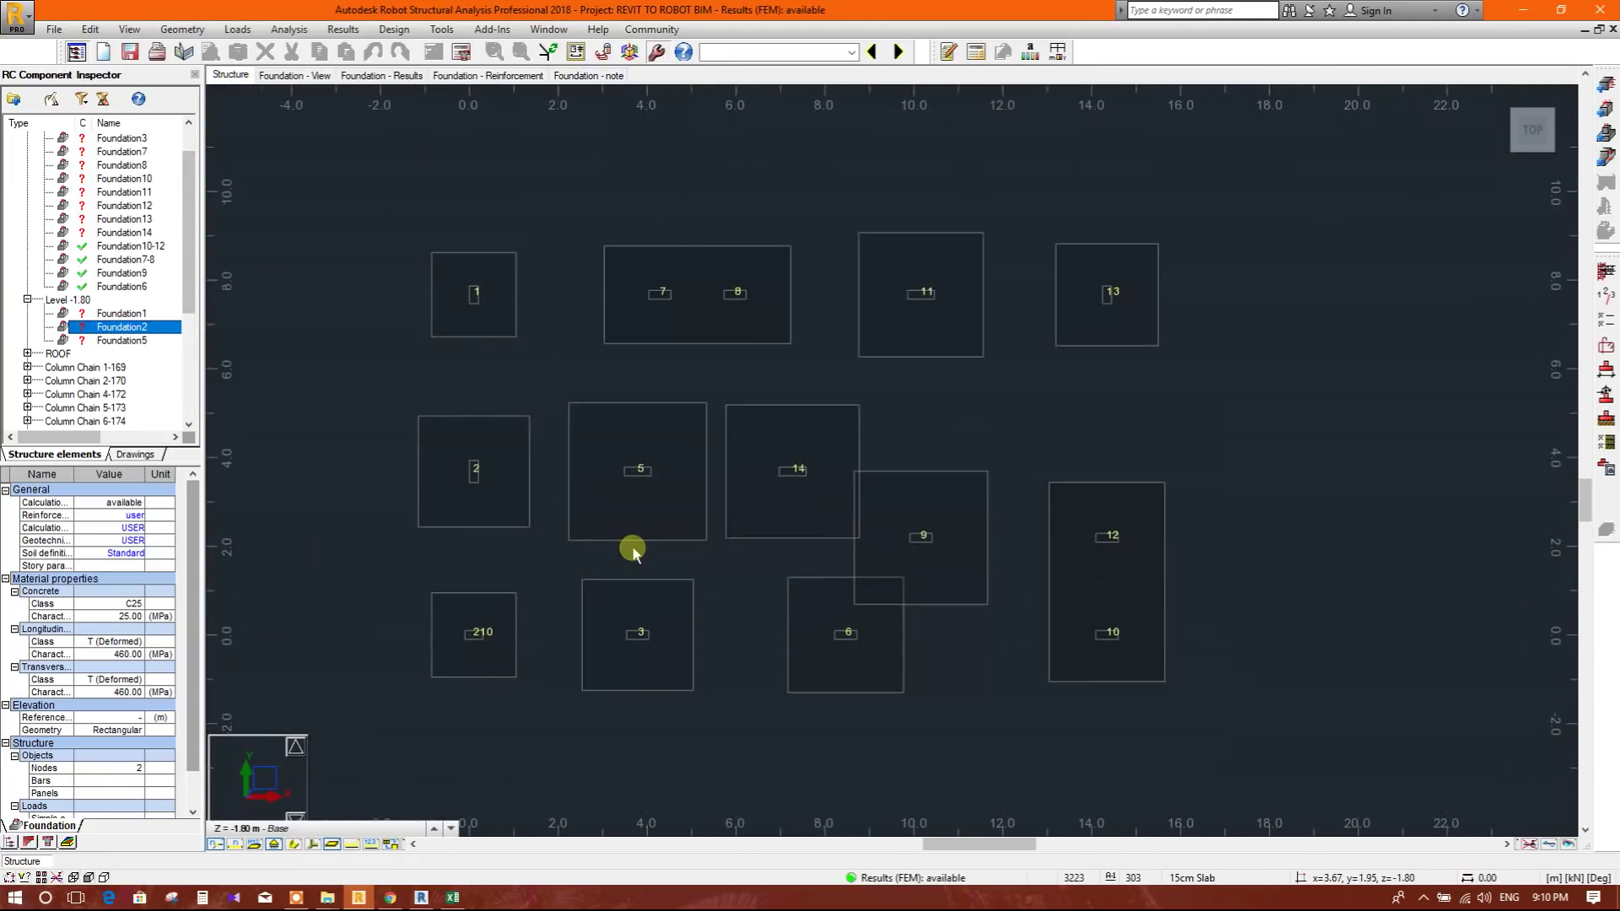
{"action": "scroll", "coordinate": [633, 550], "scroll_direction": "up", "scroll_amount": 1}
{"action": "scroll", "coordinate": [498, 421], "scroll_direction": "down", "scroll_amount": 1}
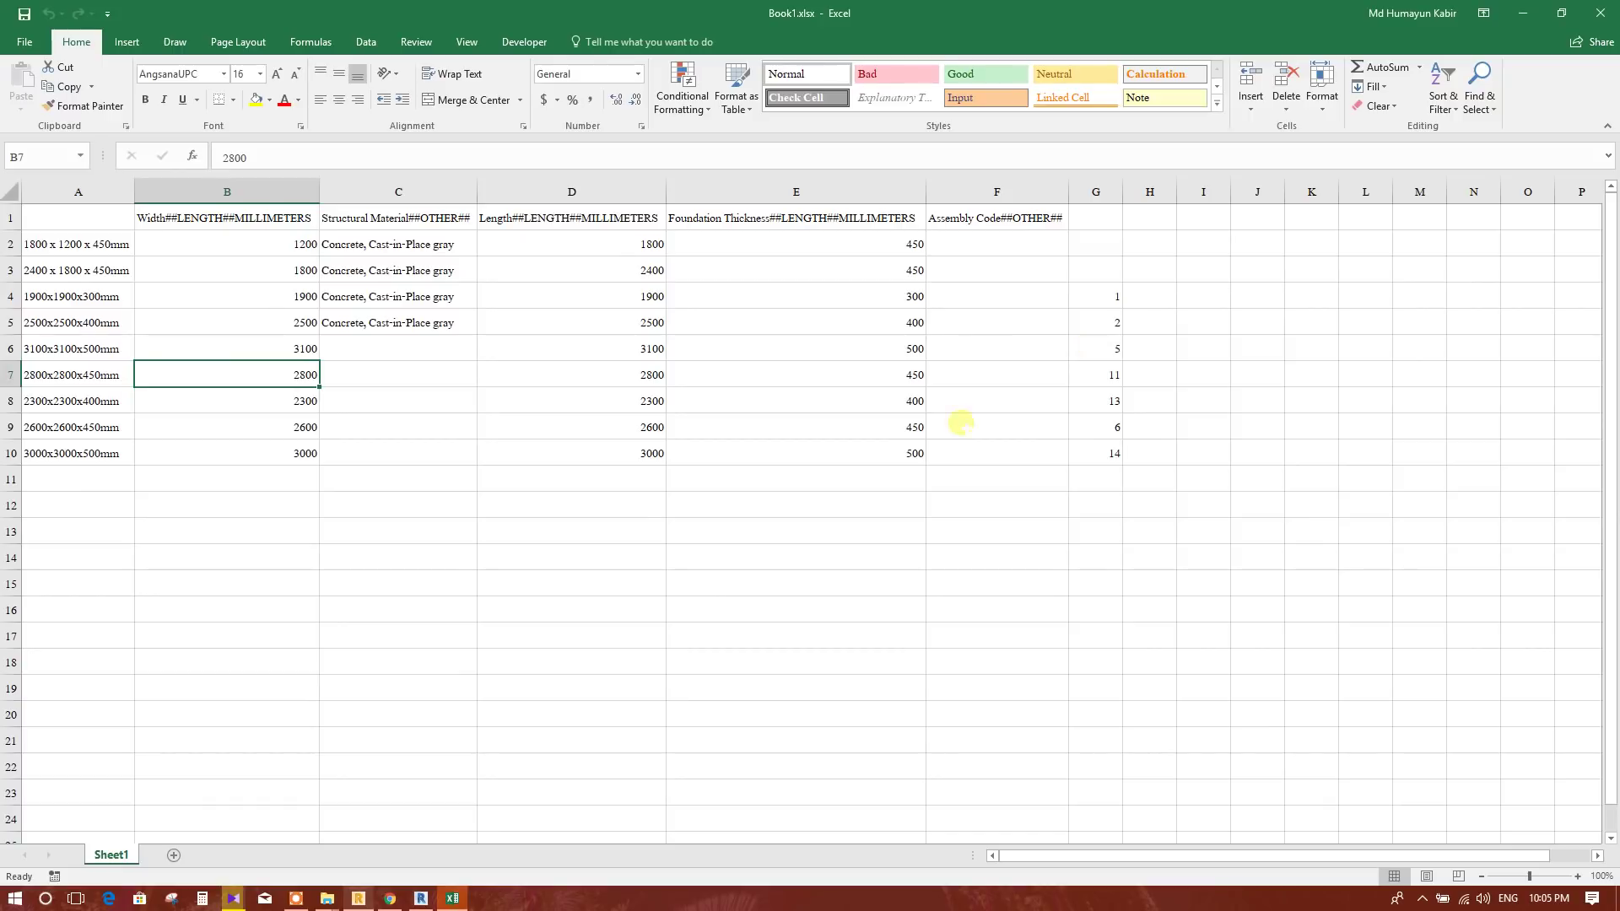
- Fill the structural material Concrete, Cast-in-Place gray from cell C5 of the Excel sheet down to C10
{"action": "left_click", "coordinate": [1523, 10]}
{"action": "left_click", "coordinate": [409, 326]}
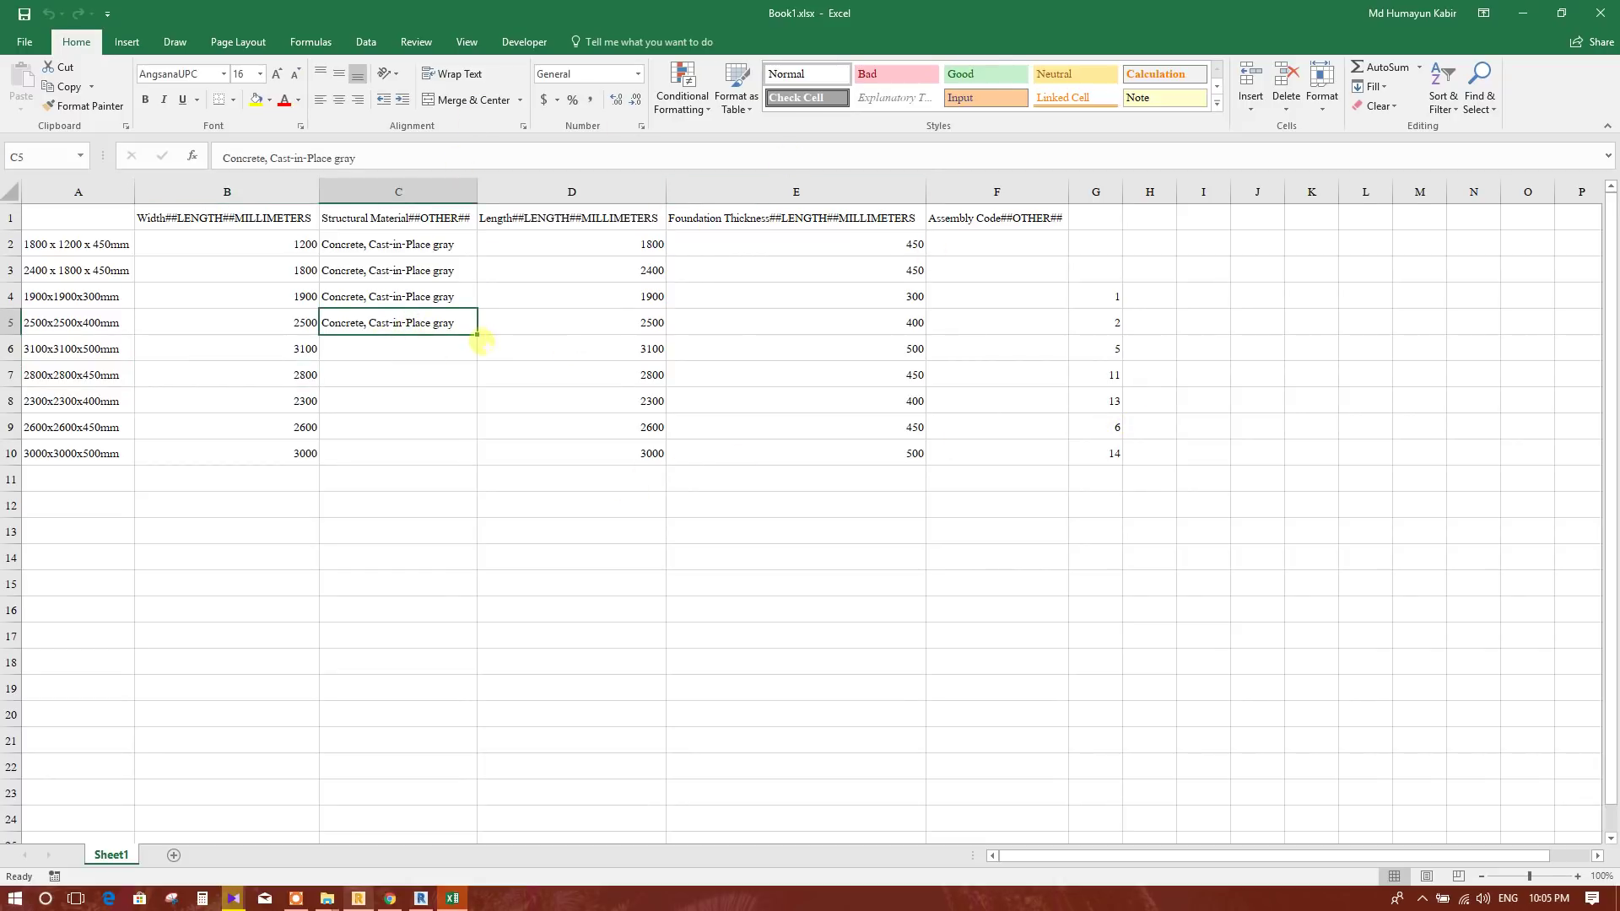
{"action": "left_click_drag", "start_coordinate": [476, 334], "coordinate": [478, 464]}
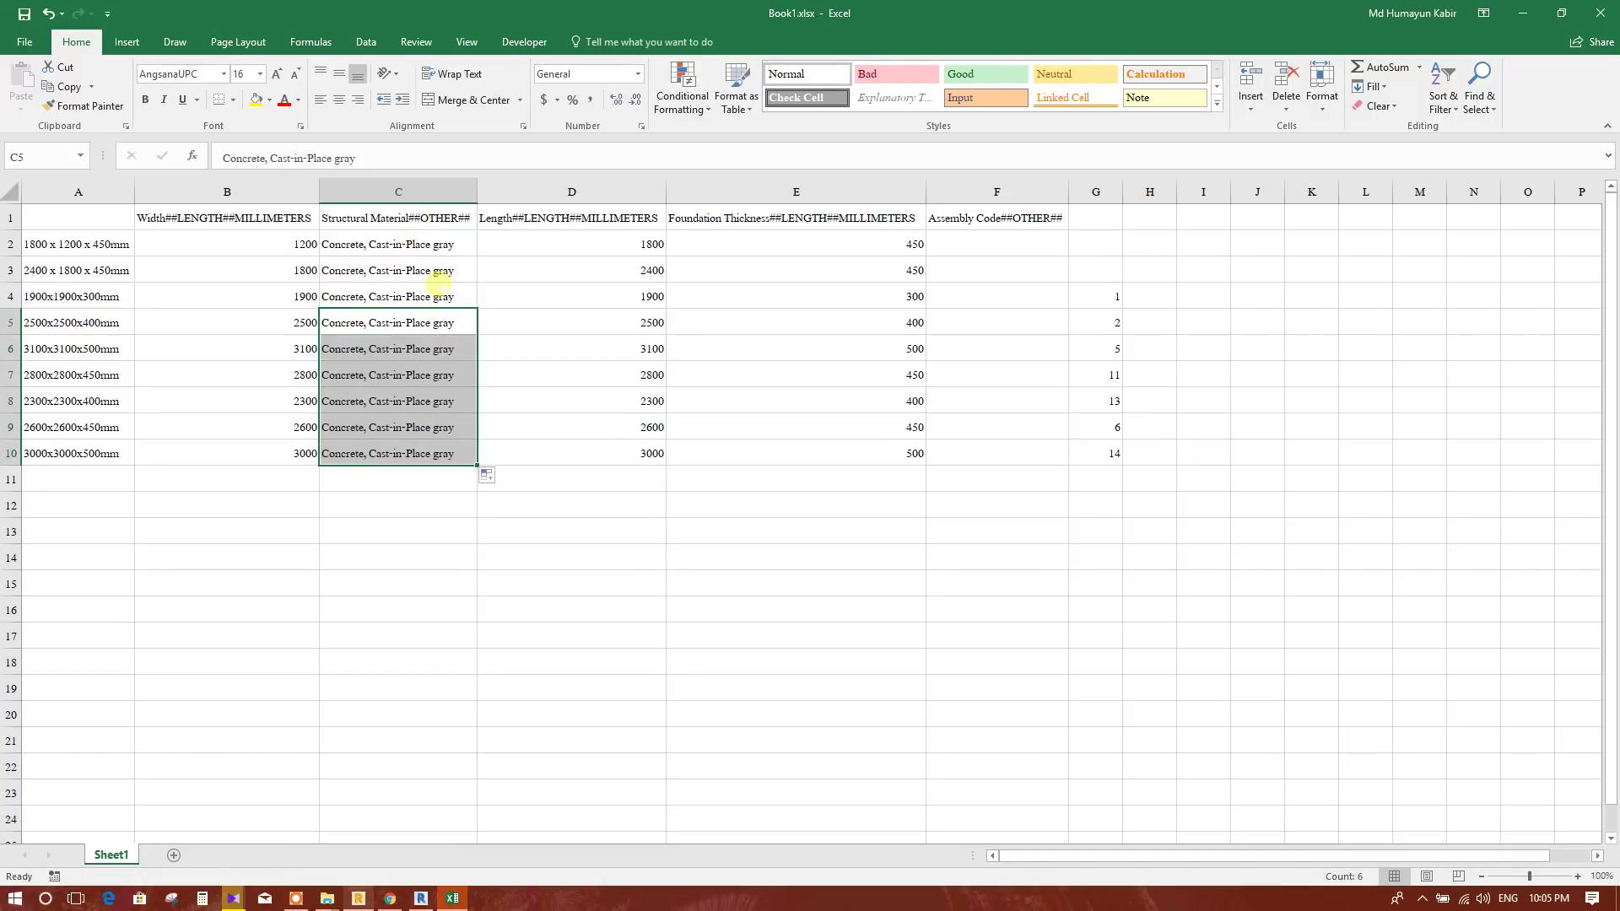
{"action": "left_click", "coordinate": [436, 397]}
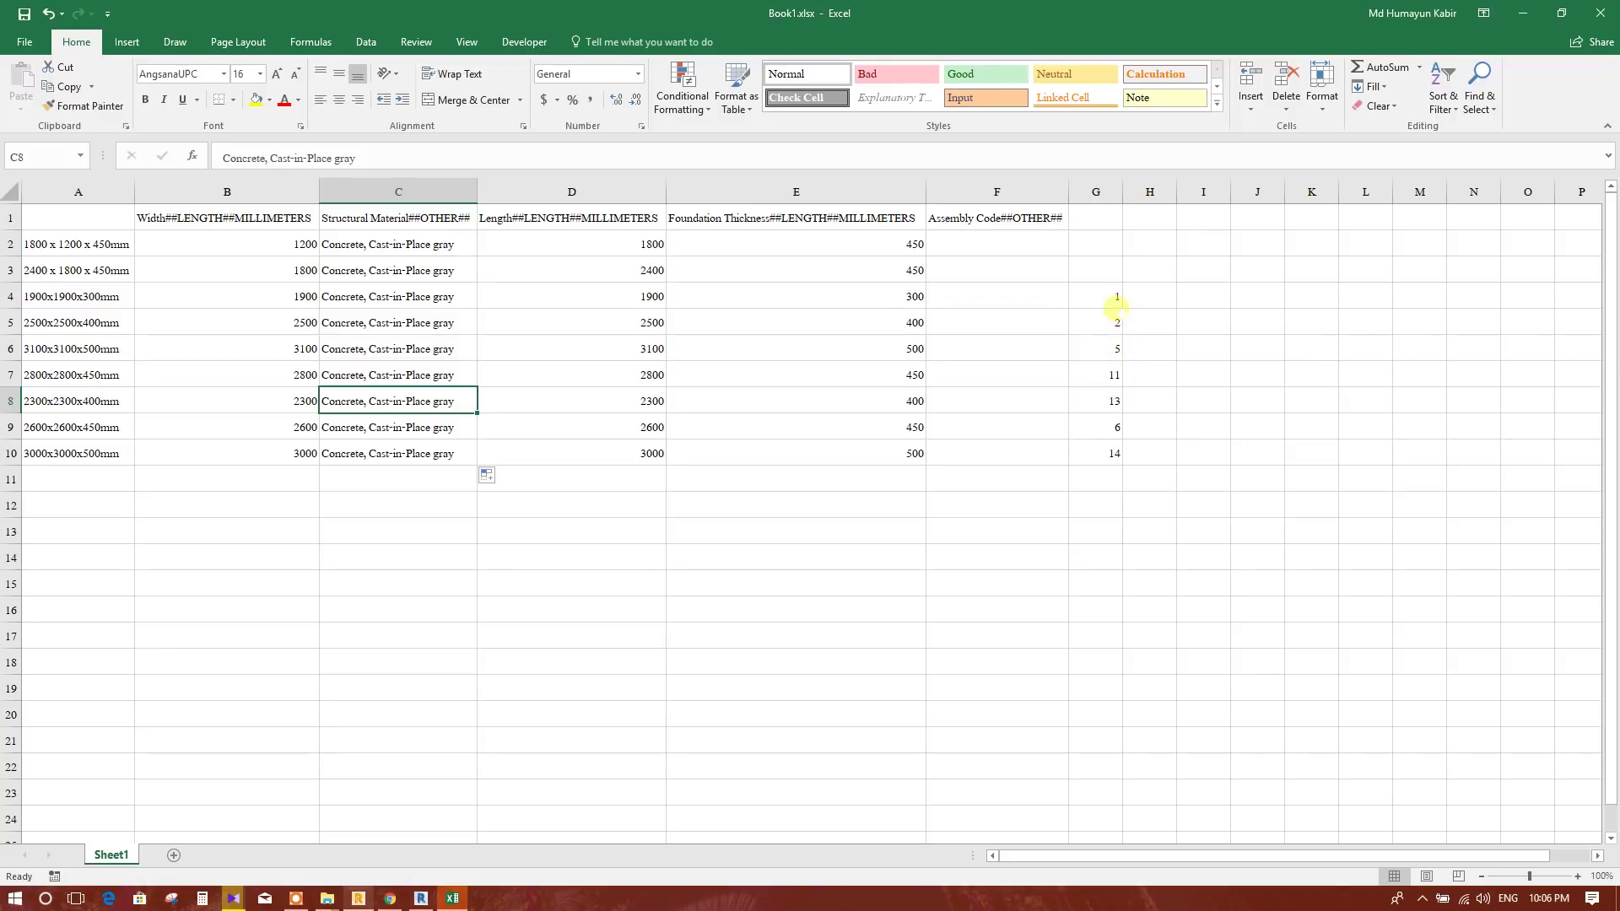
- Delete the footing reference numbers in cells G4:G10
{"action": "left_click_drag", "start_coordinate": [1113, 305], "coordinate": [1114, 440]}
{"action": "key", "text": "Delete"}
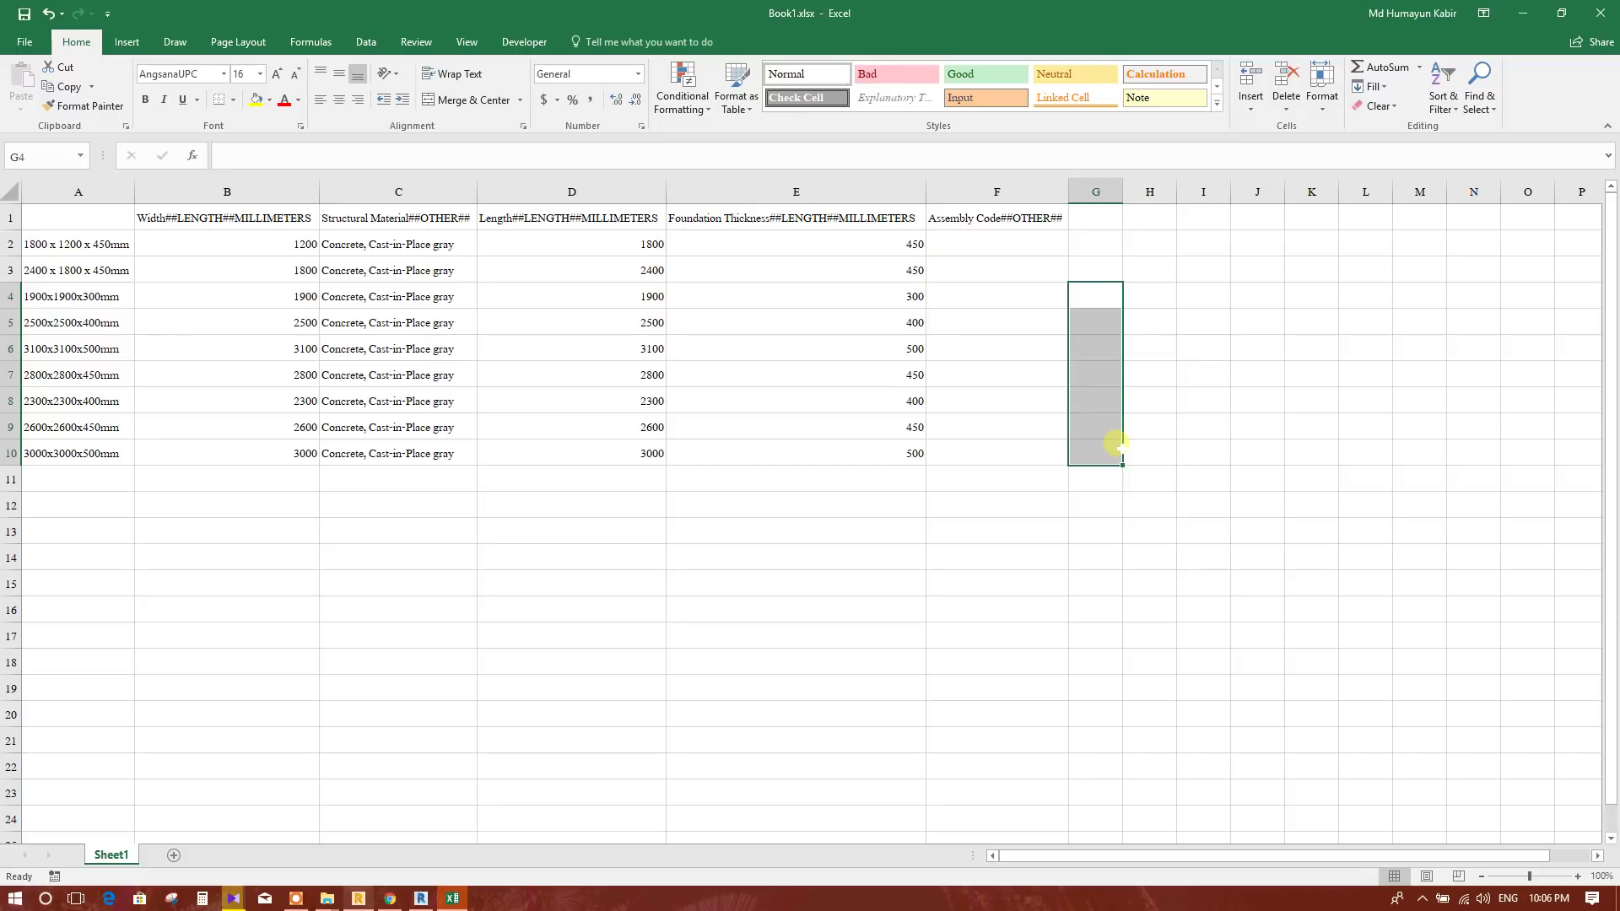
{"action": "left_click", "coordinate": [893, 587]}
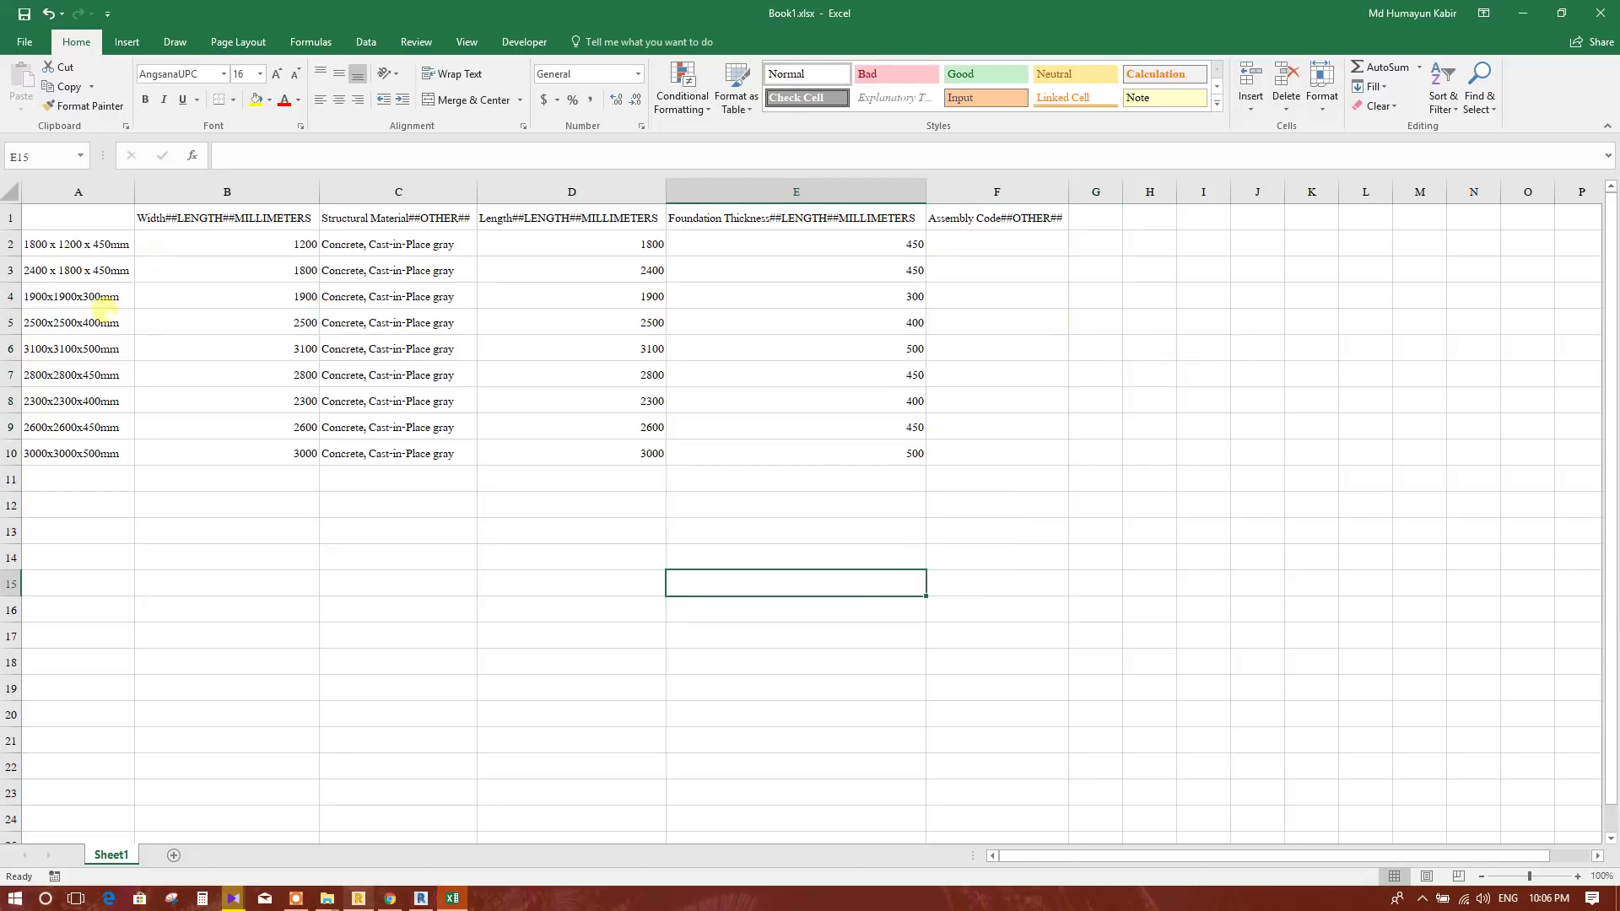
- Save the workbook as a comma-delimited CSV file named FOOTINGS in the FAMILY folder, and close it
{"action": "left_click", "coordinate": [26, 44]}
{"action": "left_click", "coordinate": [47, 208]}
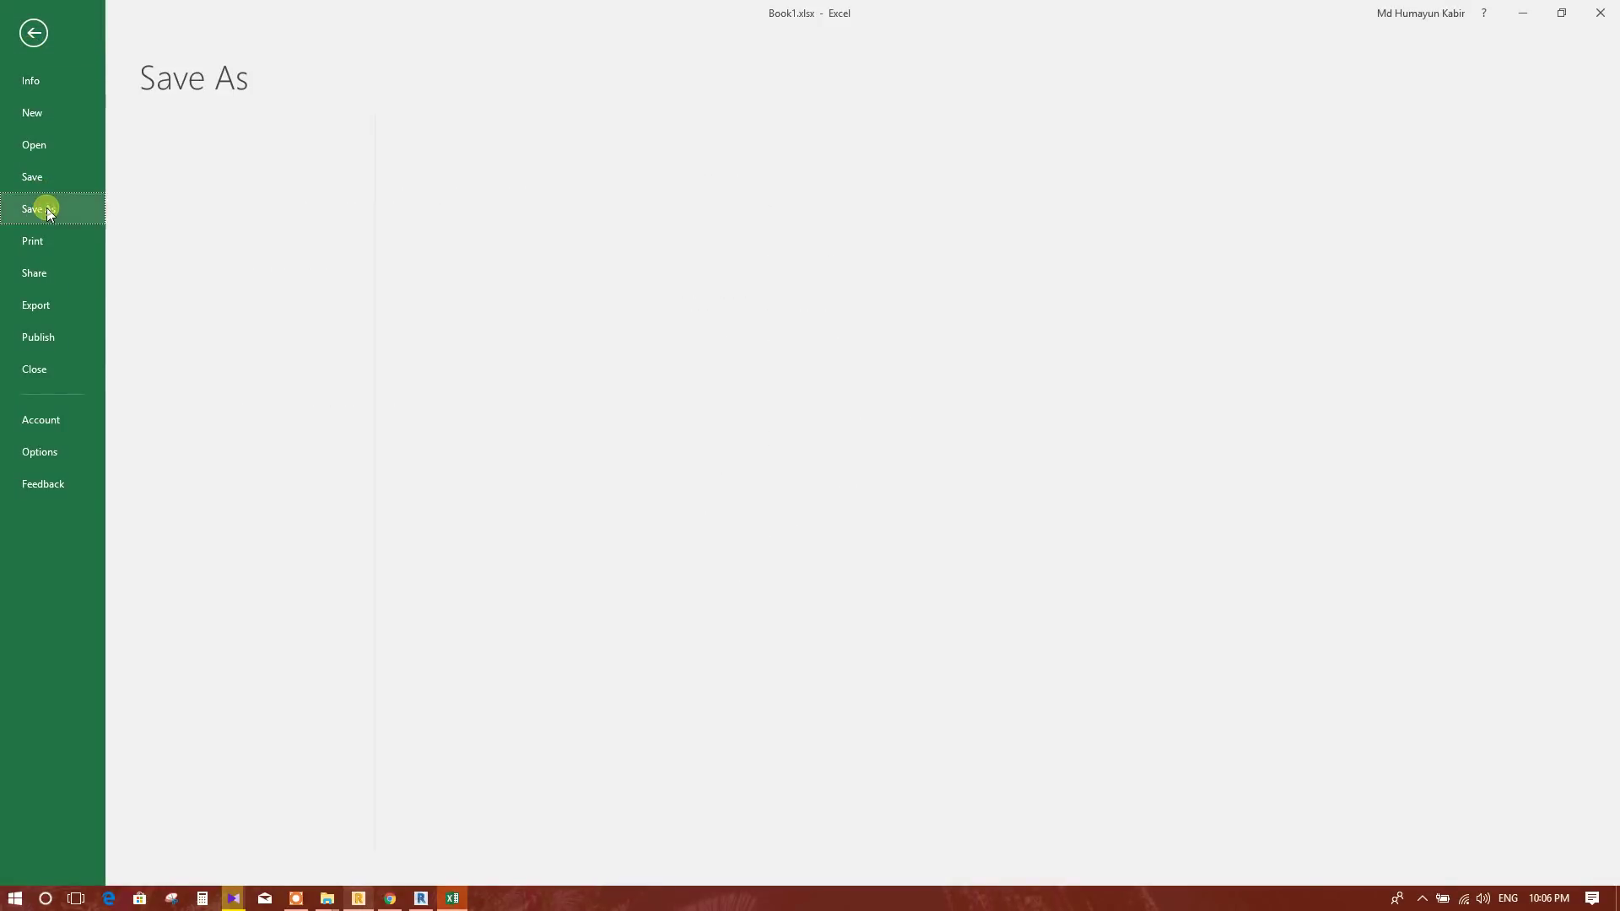
{"action": "left_click", "coordinate": [655, 177]}
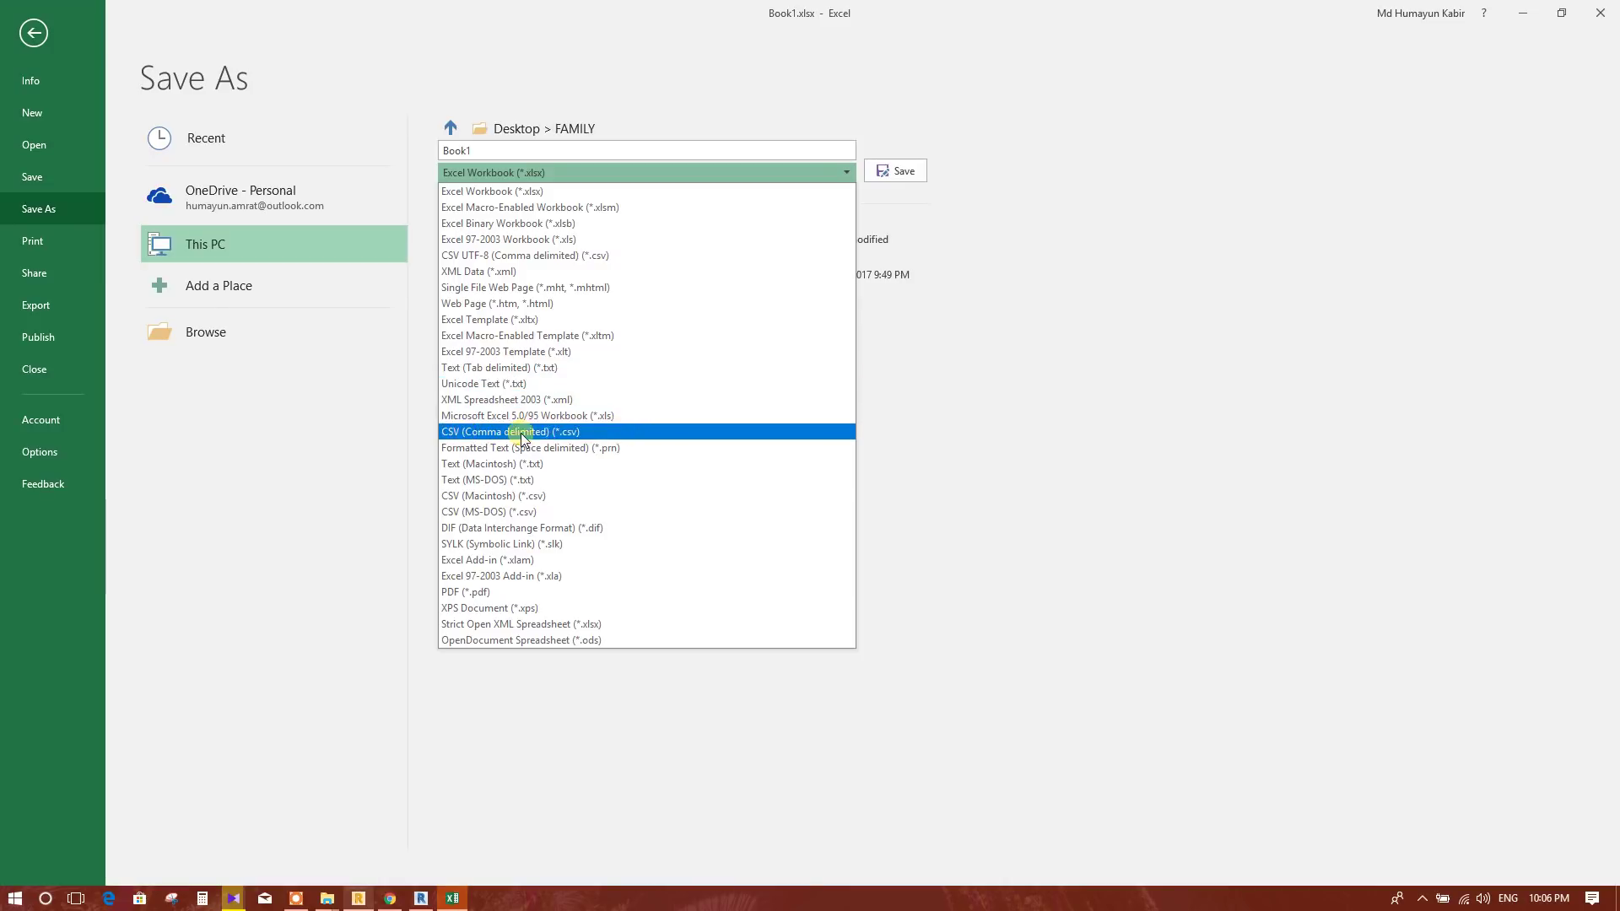
{"action": "left_click", "coordinate": [607, 432]}
{"action": "left_click", "coordinate": [505, 152]}
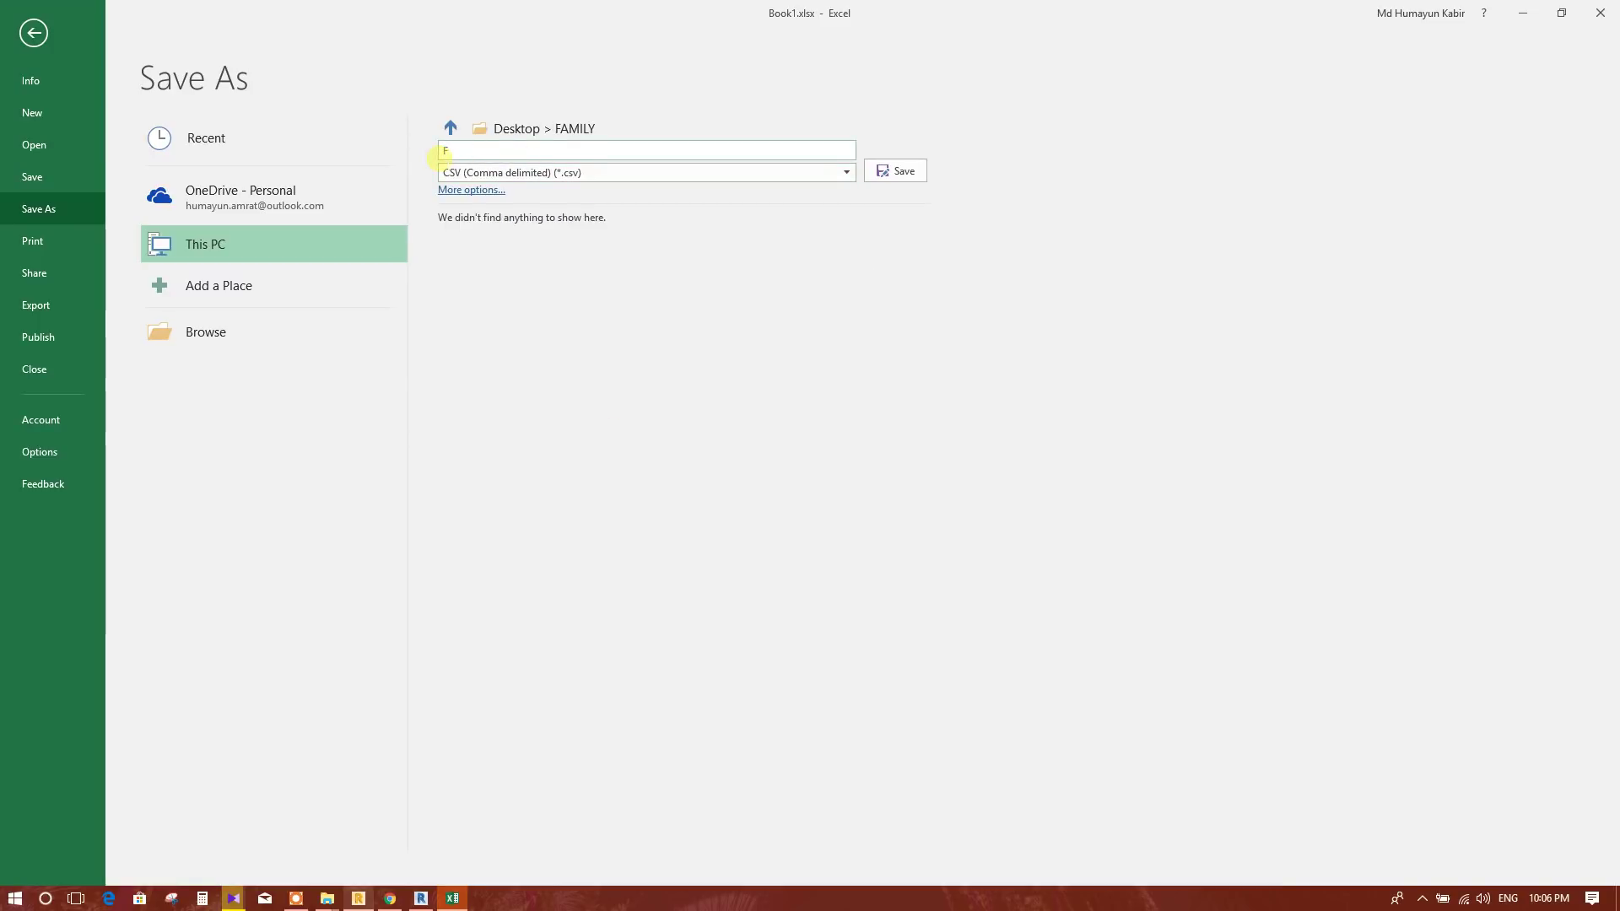
{"action": "type", "text": "FOOTINGS"}
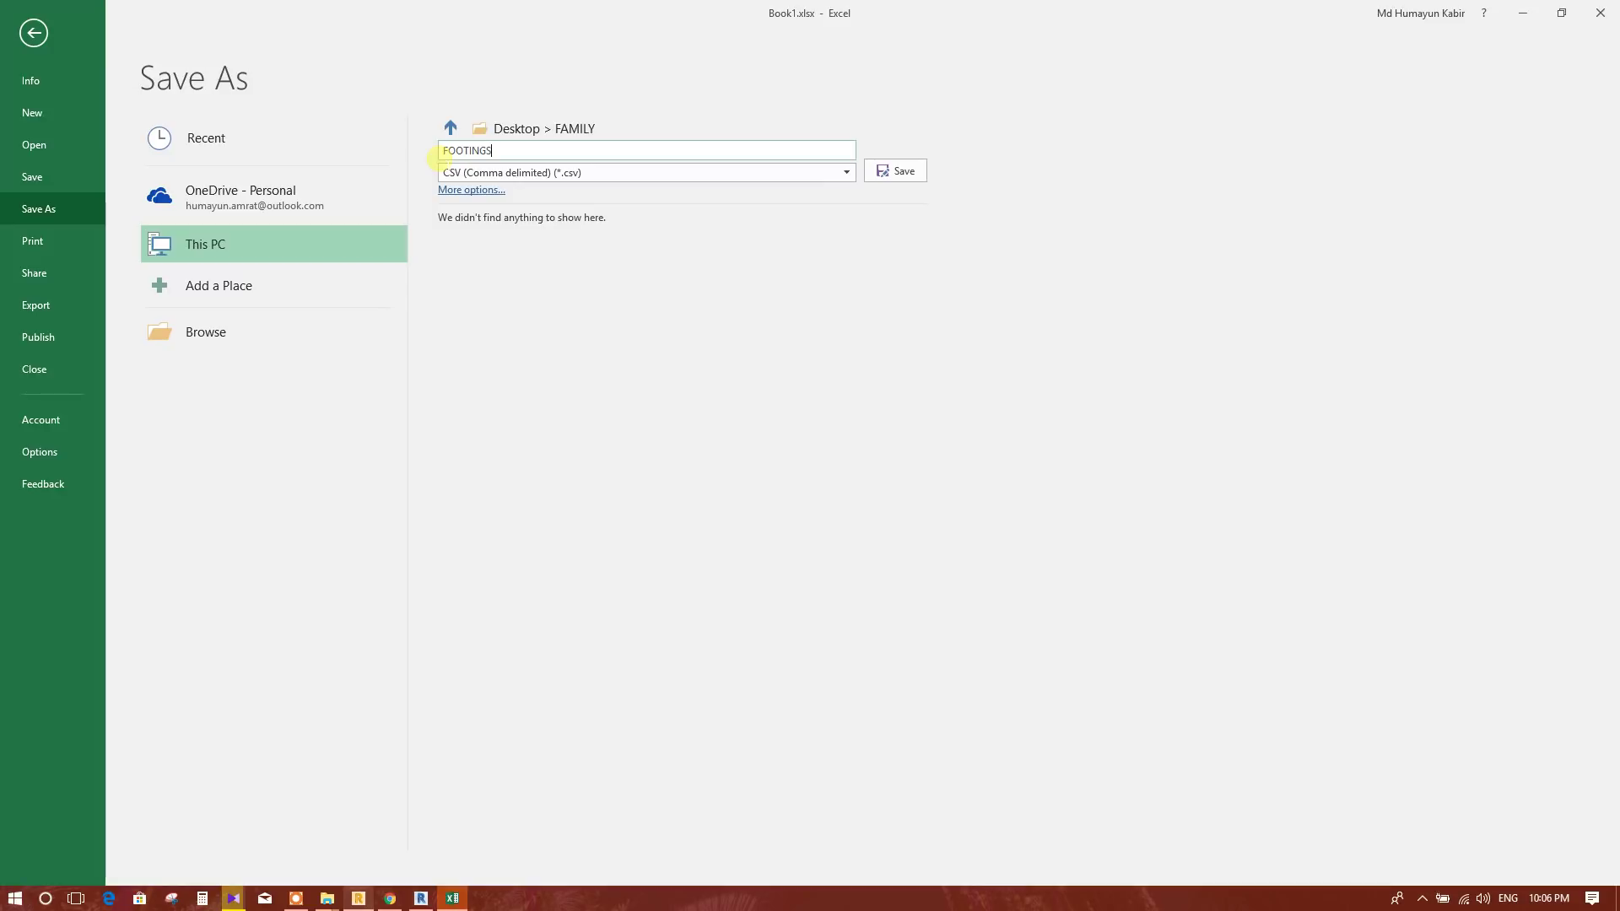
{"action": "left_click", "coordinate": [899, 172]}
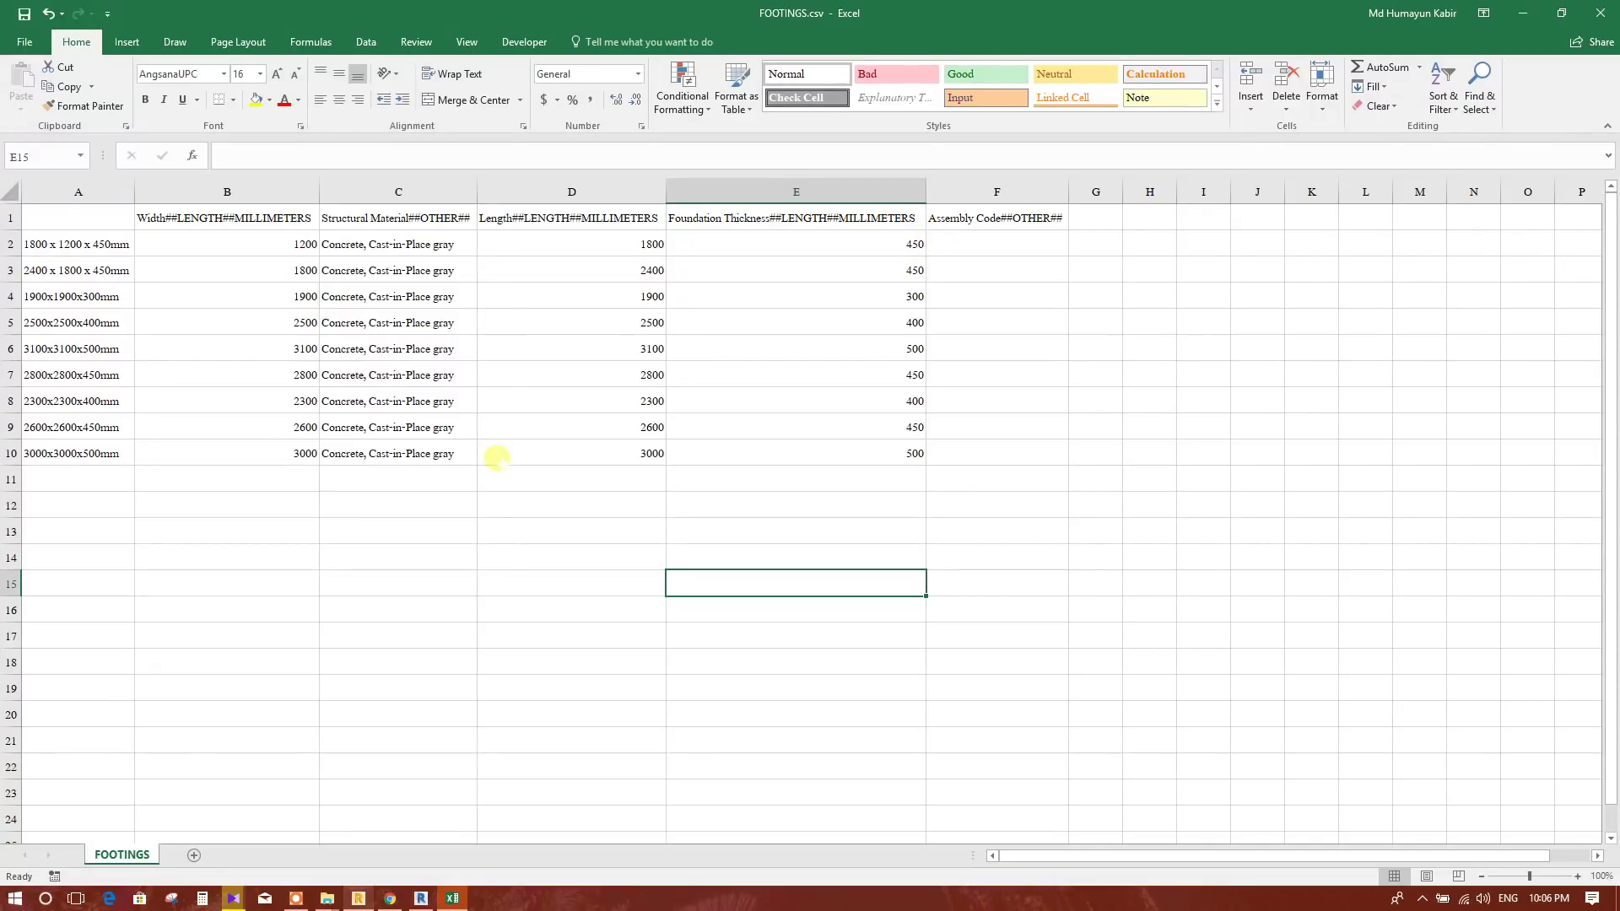
{"action": "left_click", "coordinate": [496, 578]}
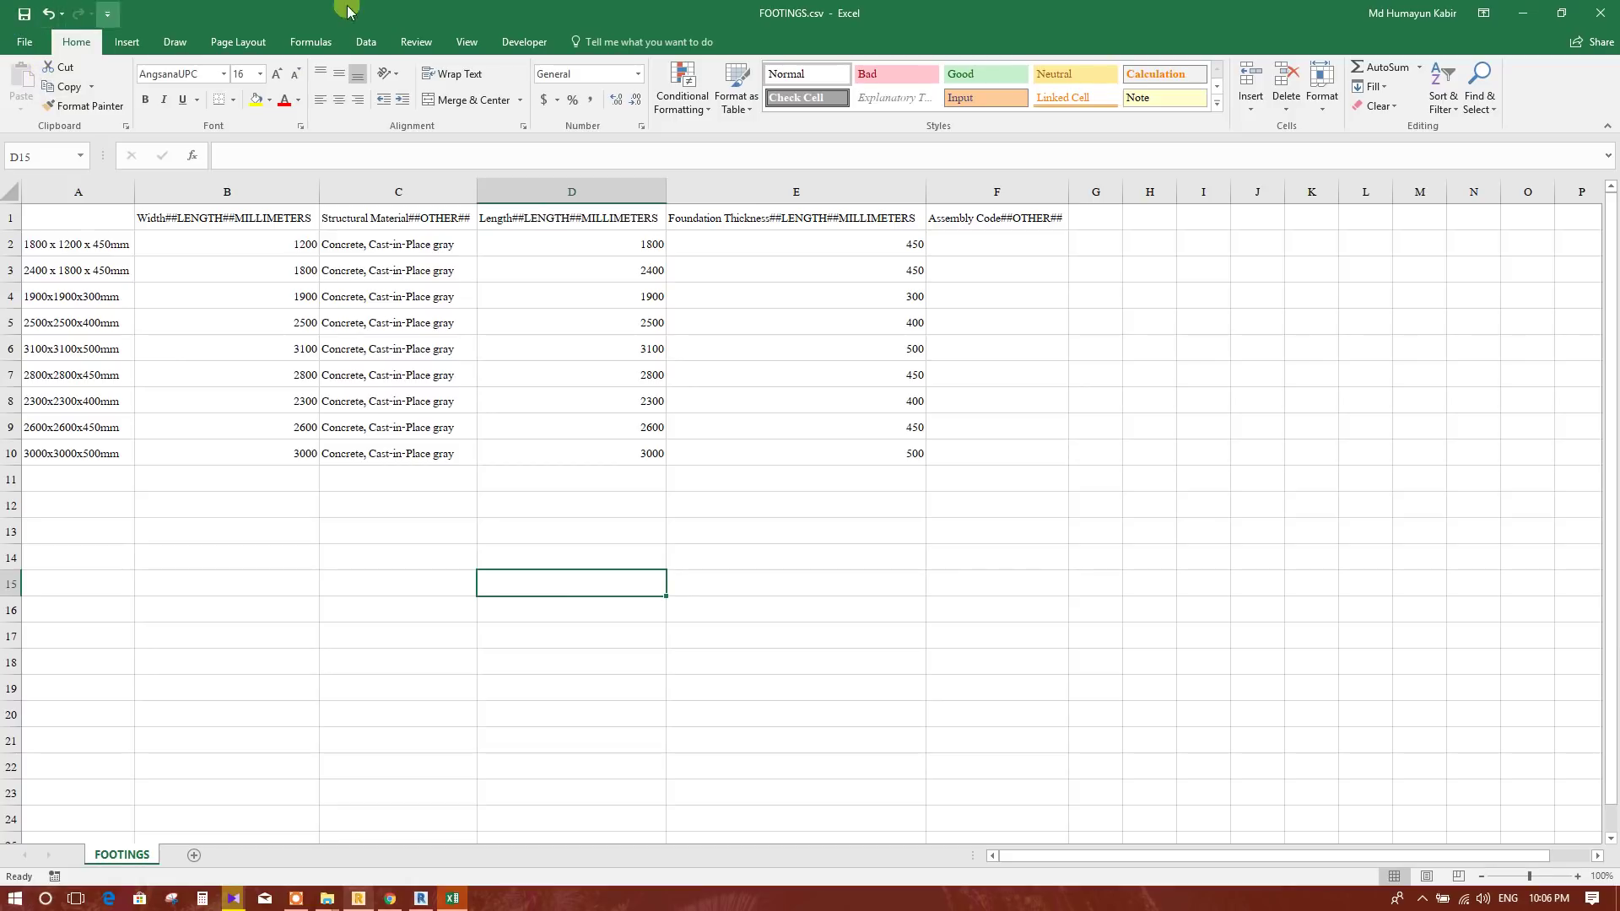
{"action": "left_click", "coordinate": [1600, 12]}
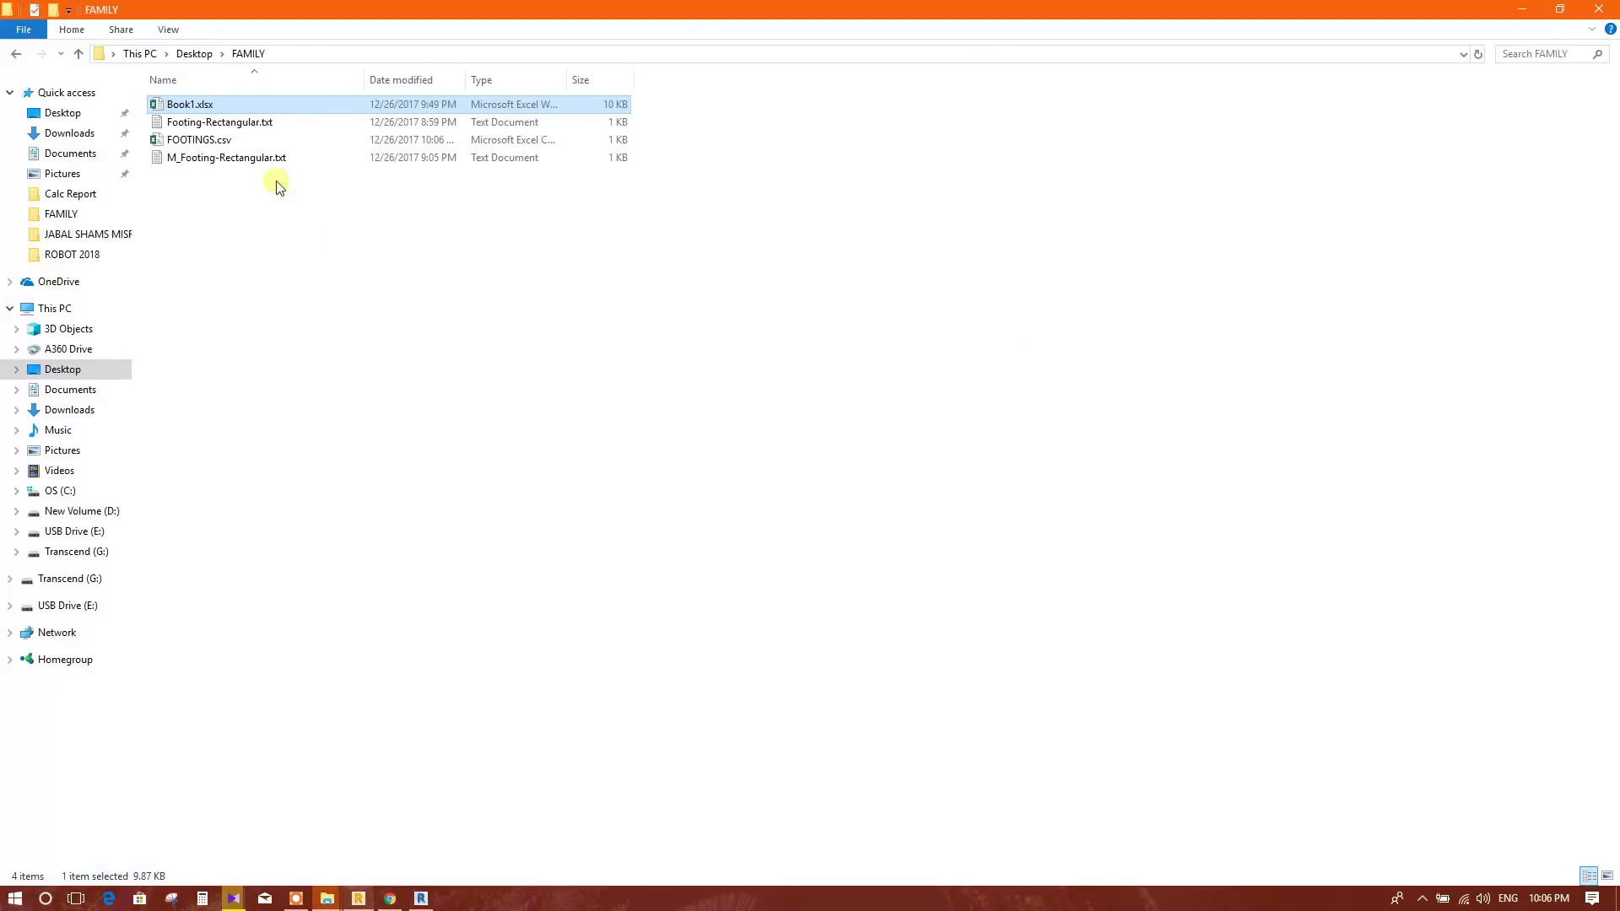
- Switch to the M_Footing-Rectangular family in Revit and start Import Family Types from the FAMILY folder on the Desktop
{"action": "left_click", "coordinate": [539, 521]}
{"action": "left_click", "coordinate": [426, 896]}
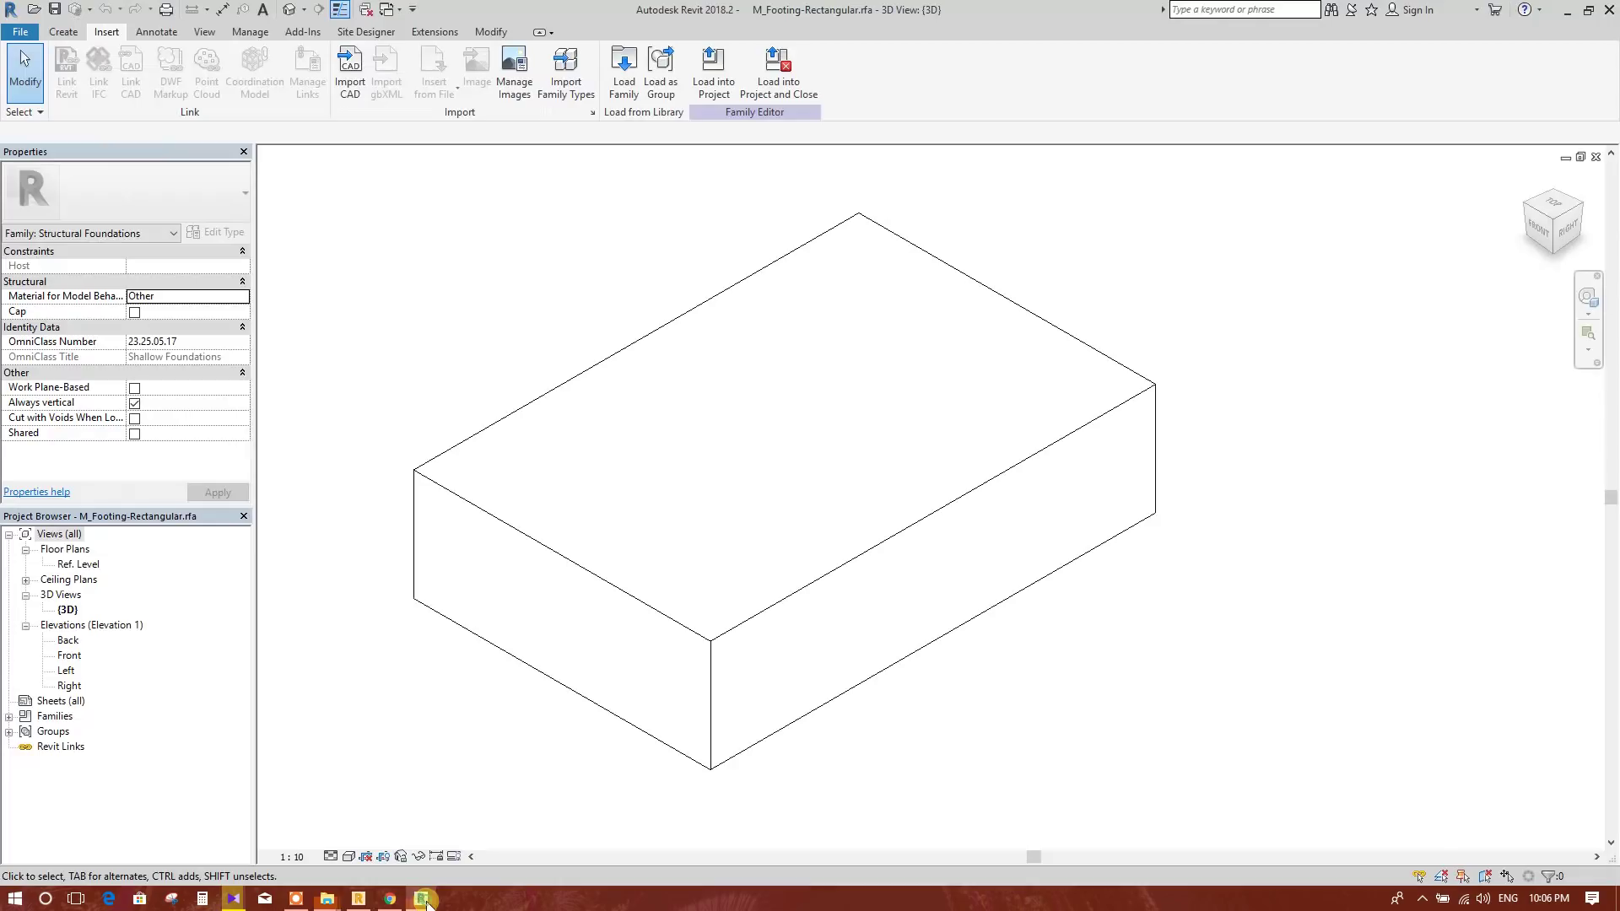
{"action": "left_click", "coordinate": [64, 31]}
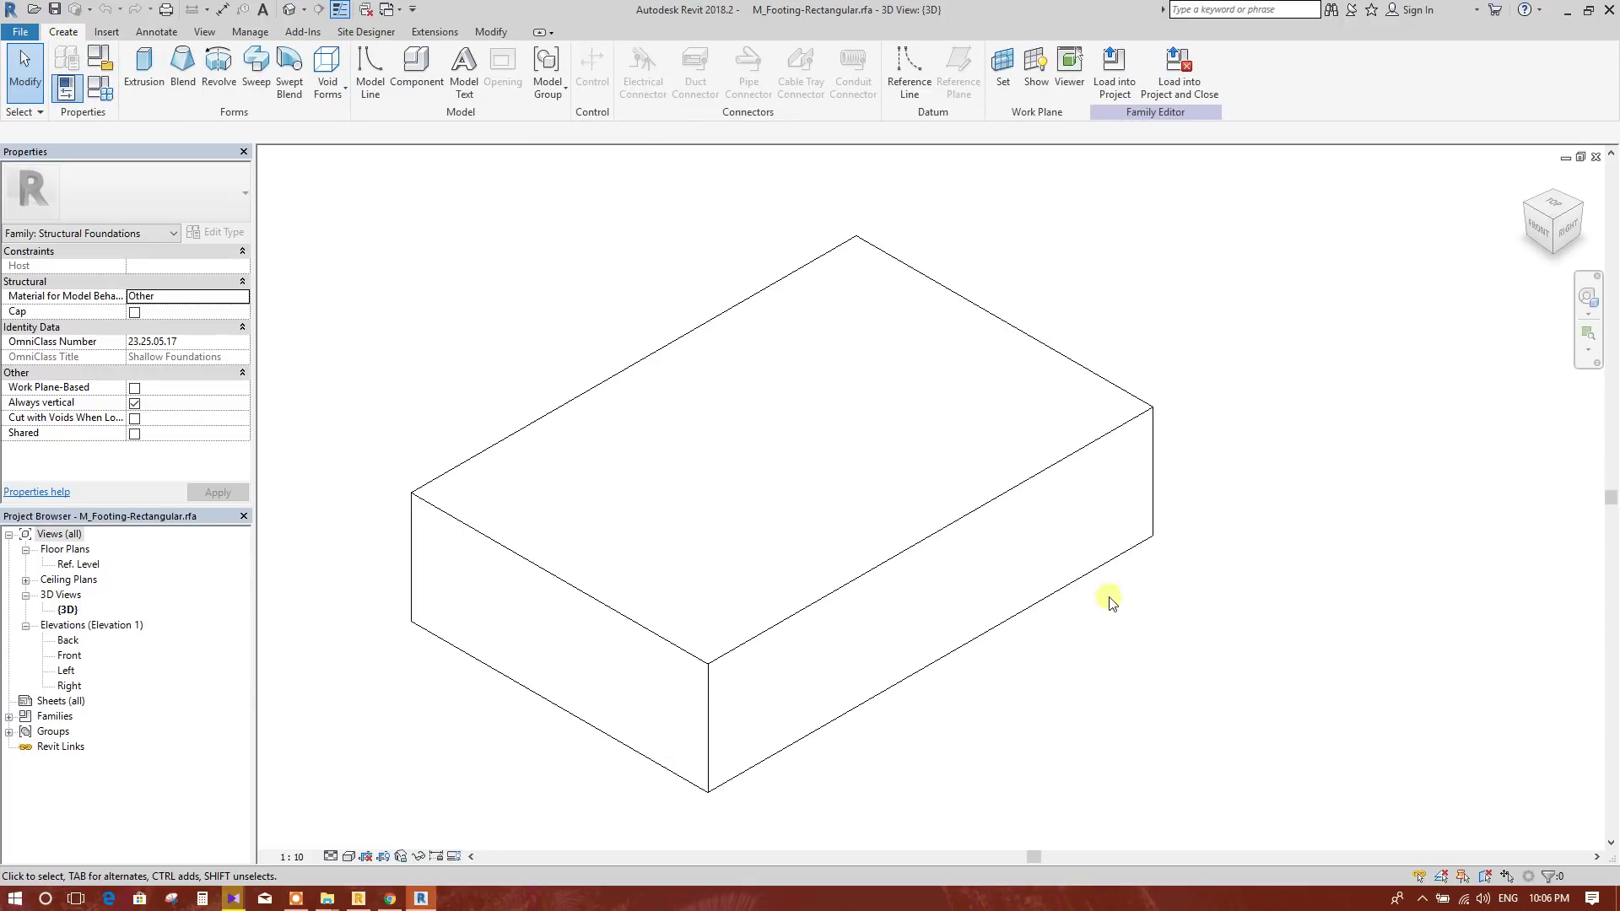
{"action": "scroll", "coordinate": [1157, 495], "scroll_direction": "down", "scroll_amount": 2}
{"action": "scroll", "coordinate": [1158, 495], "scroll_direction": "up", "scroll_amount": 2}
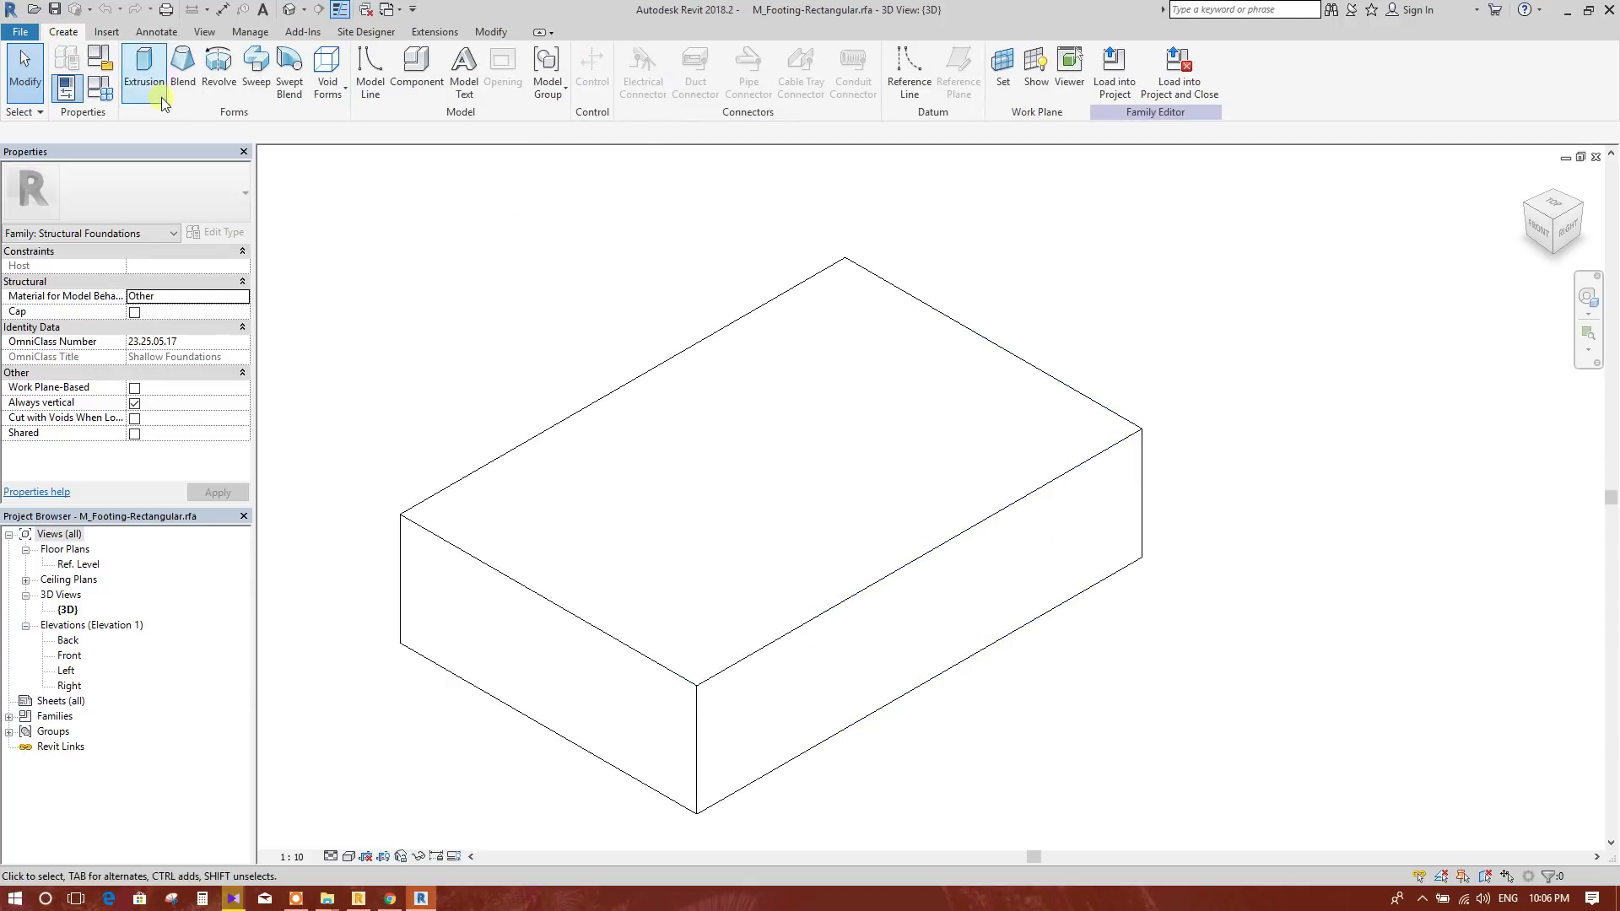
{"action": "left_click", "coordinate": [107, 31]}
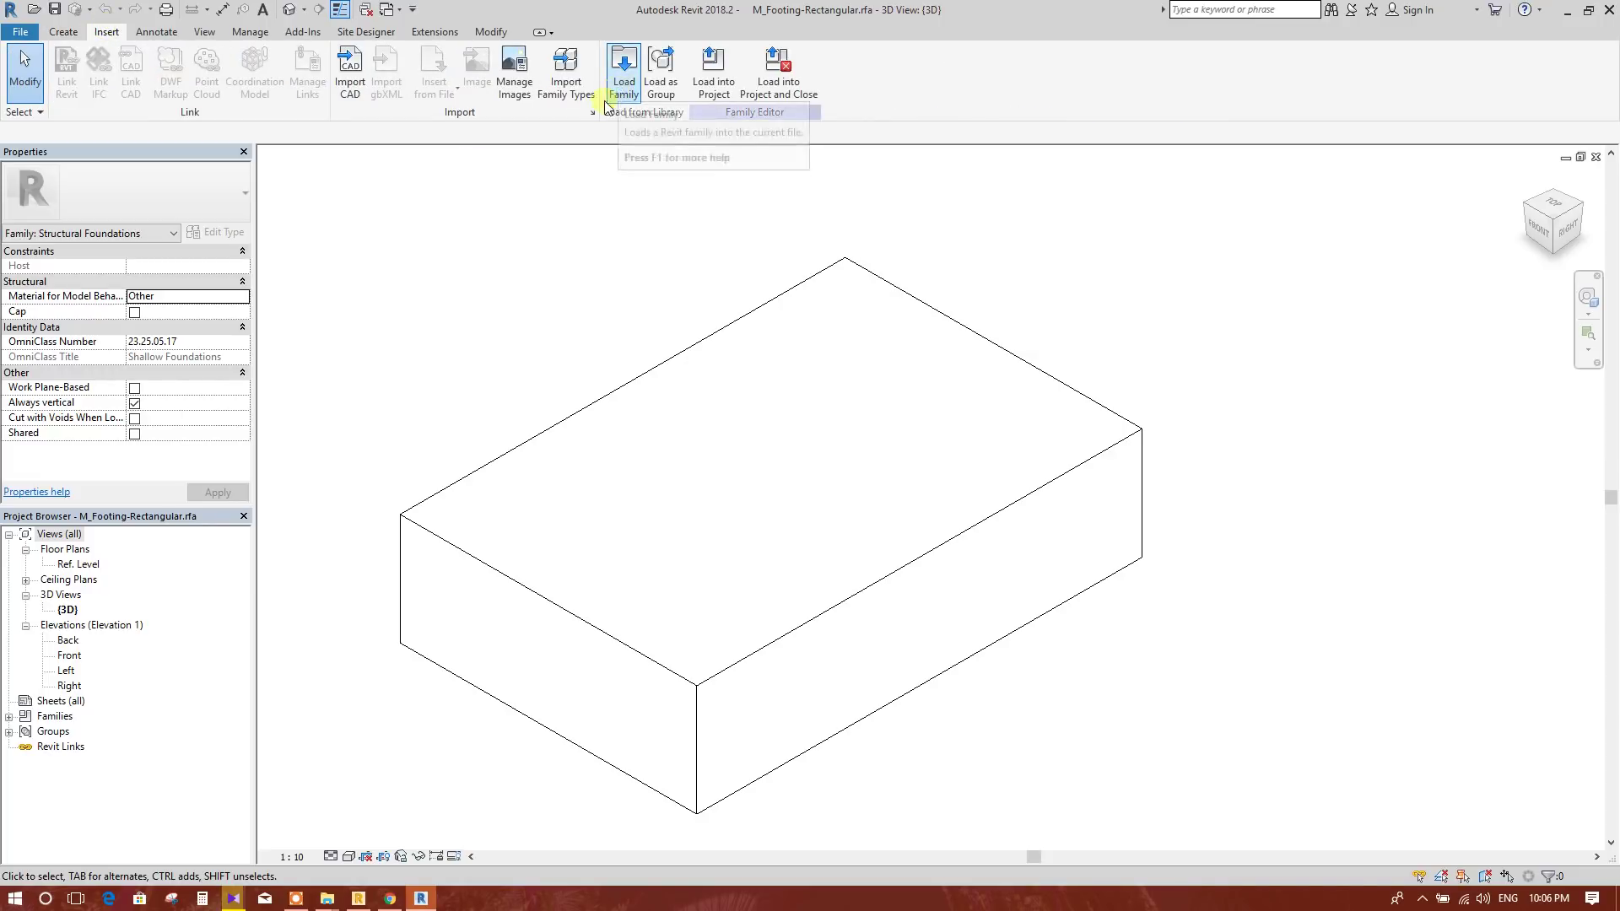
{"action": "left_click", "coordinate": [565, 76]}
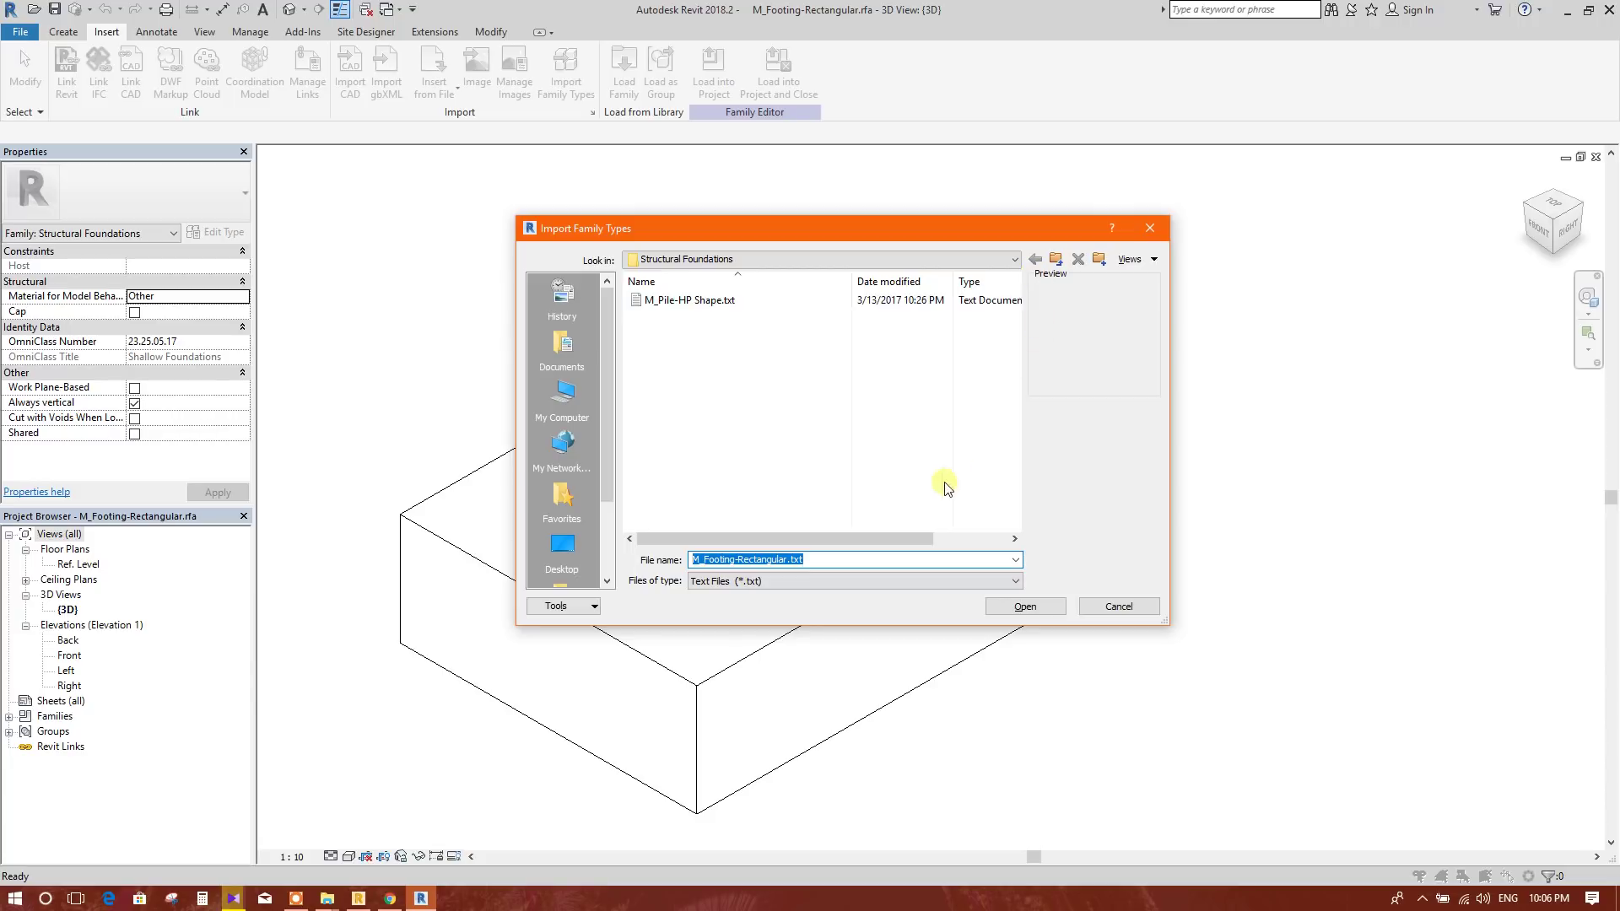
{"action": "left_click", "coordinate": [562, 546]}
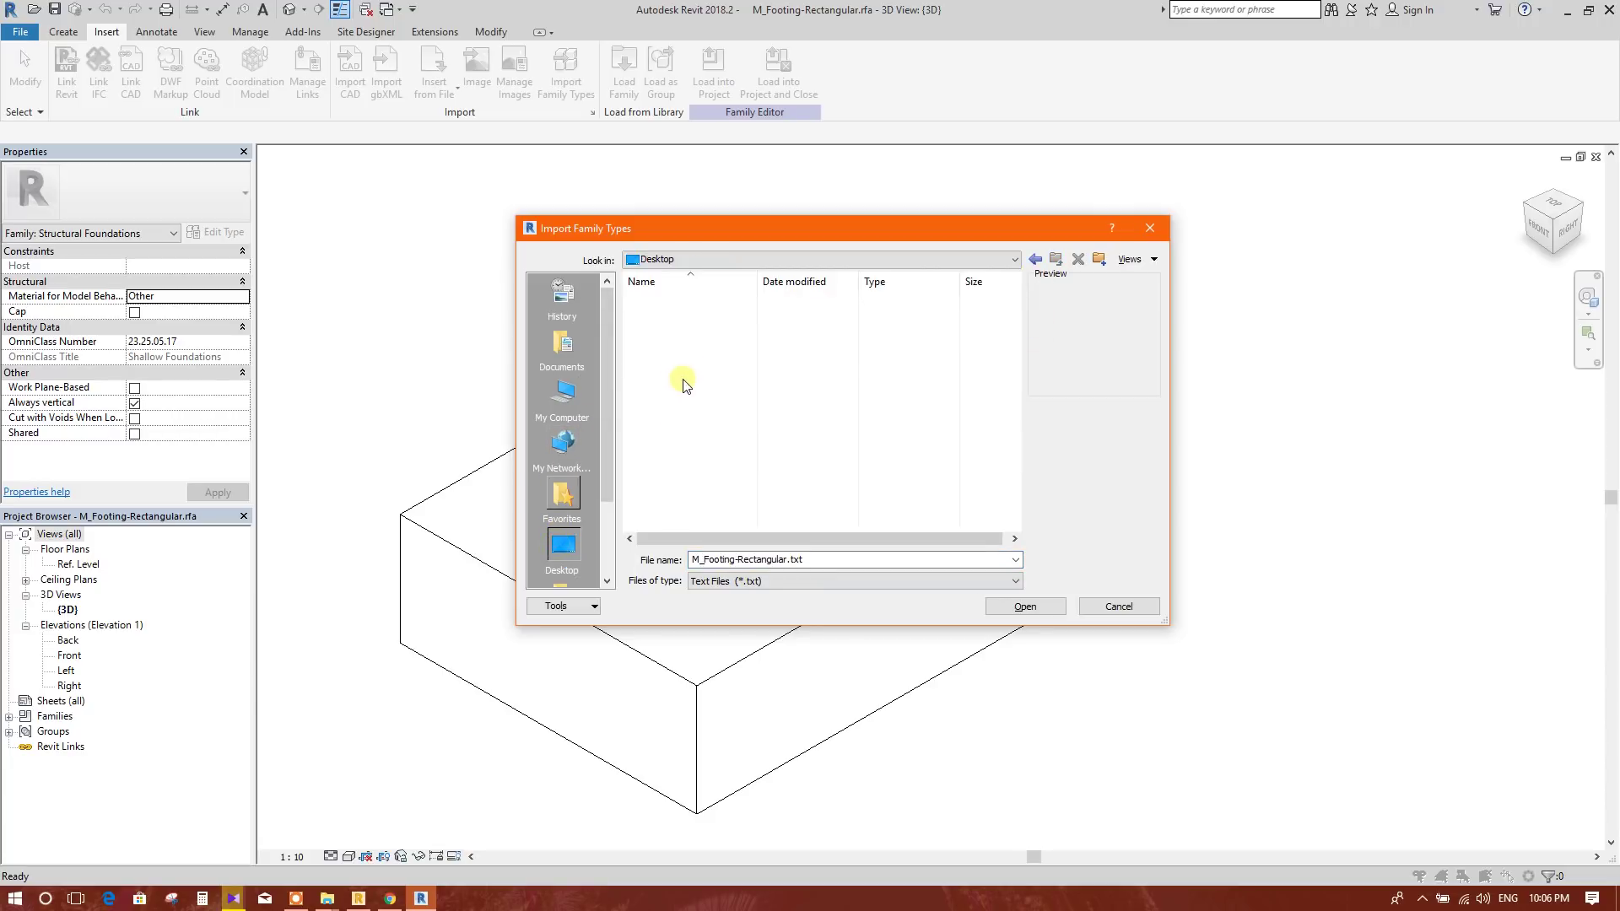
{"action": "double_click", "coordinate": [662, 448]}
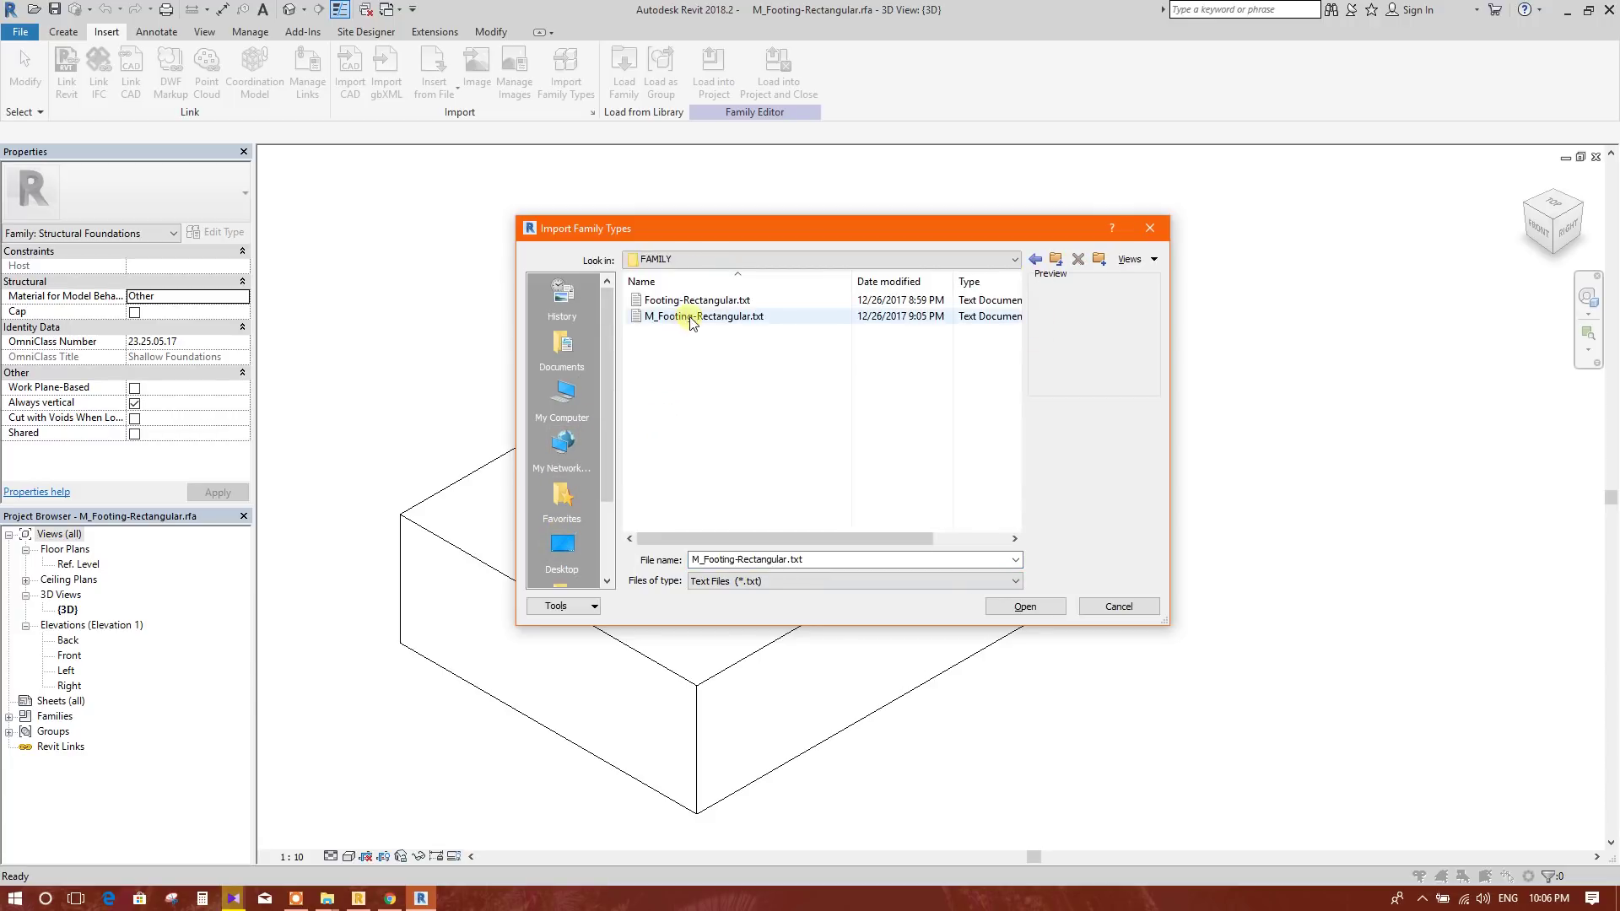
- Show all file types and import FOOTINGS.csv, keeping existing types and importing only new types
{"action": "left_click", "coordinate": [869, 582]}
{"action": "left_click", "coordinate": [802, 605]}
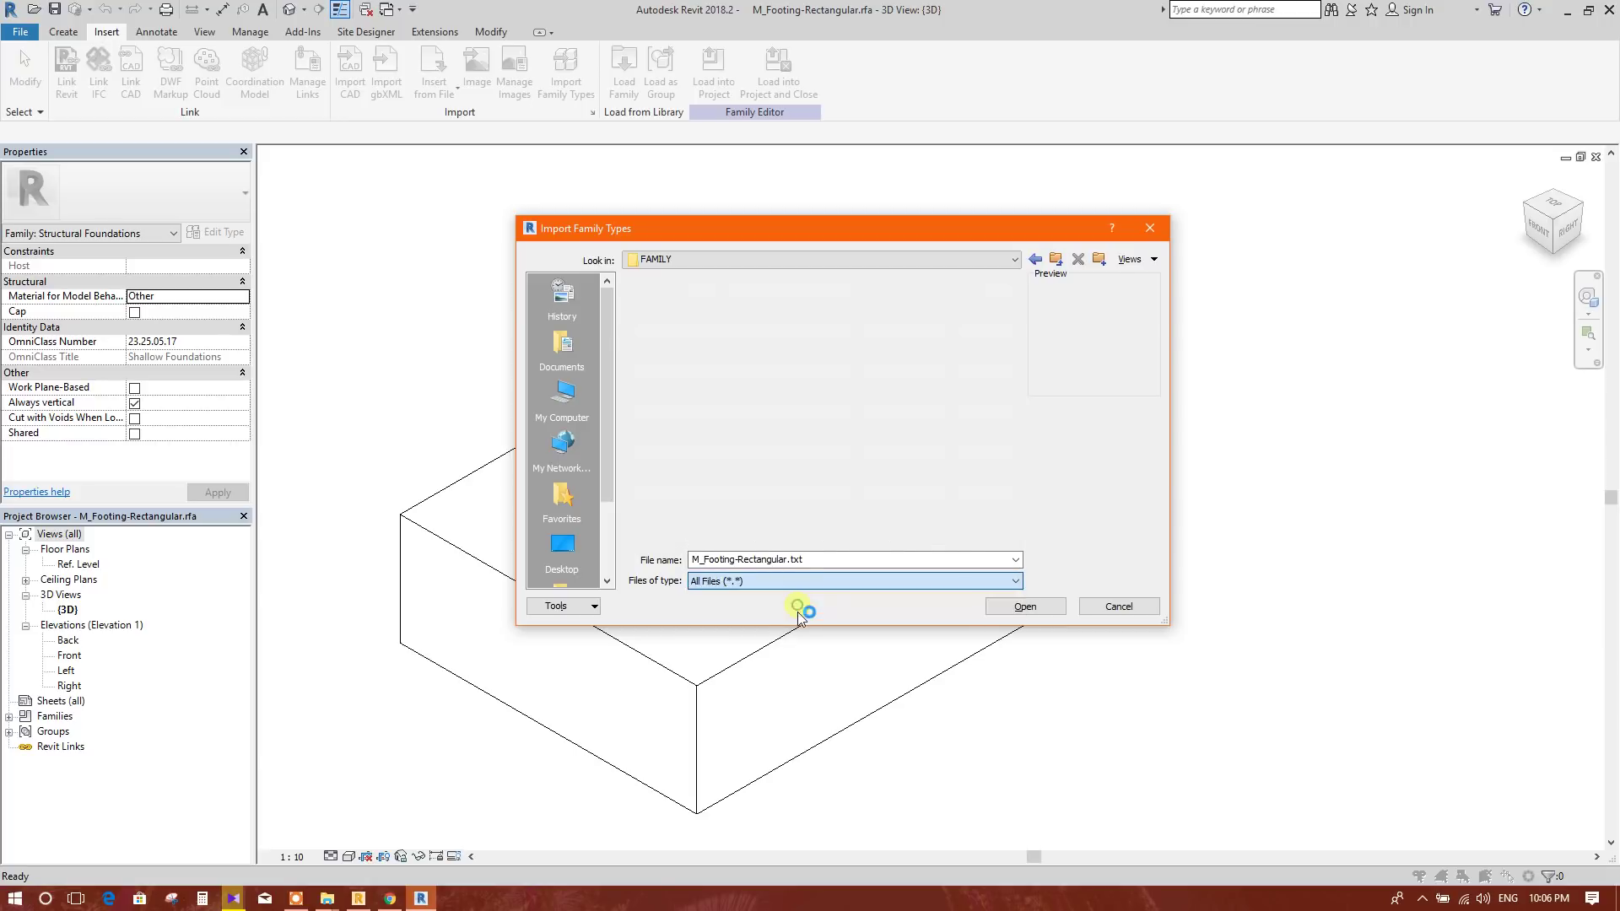
{"action": "left_click", "coordinate": [701, 332]}
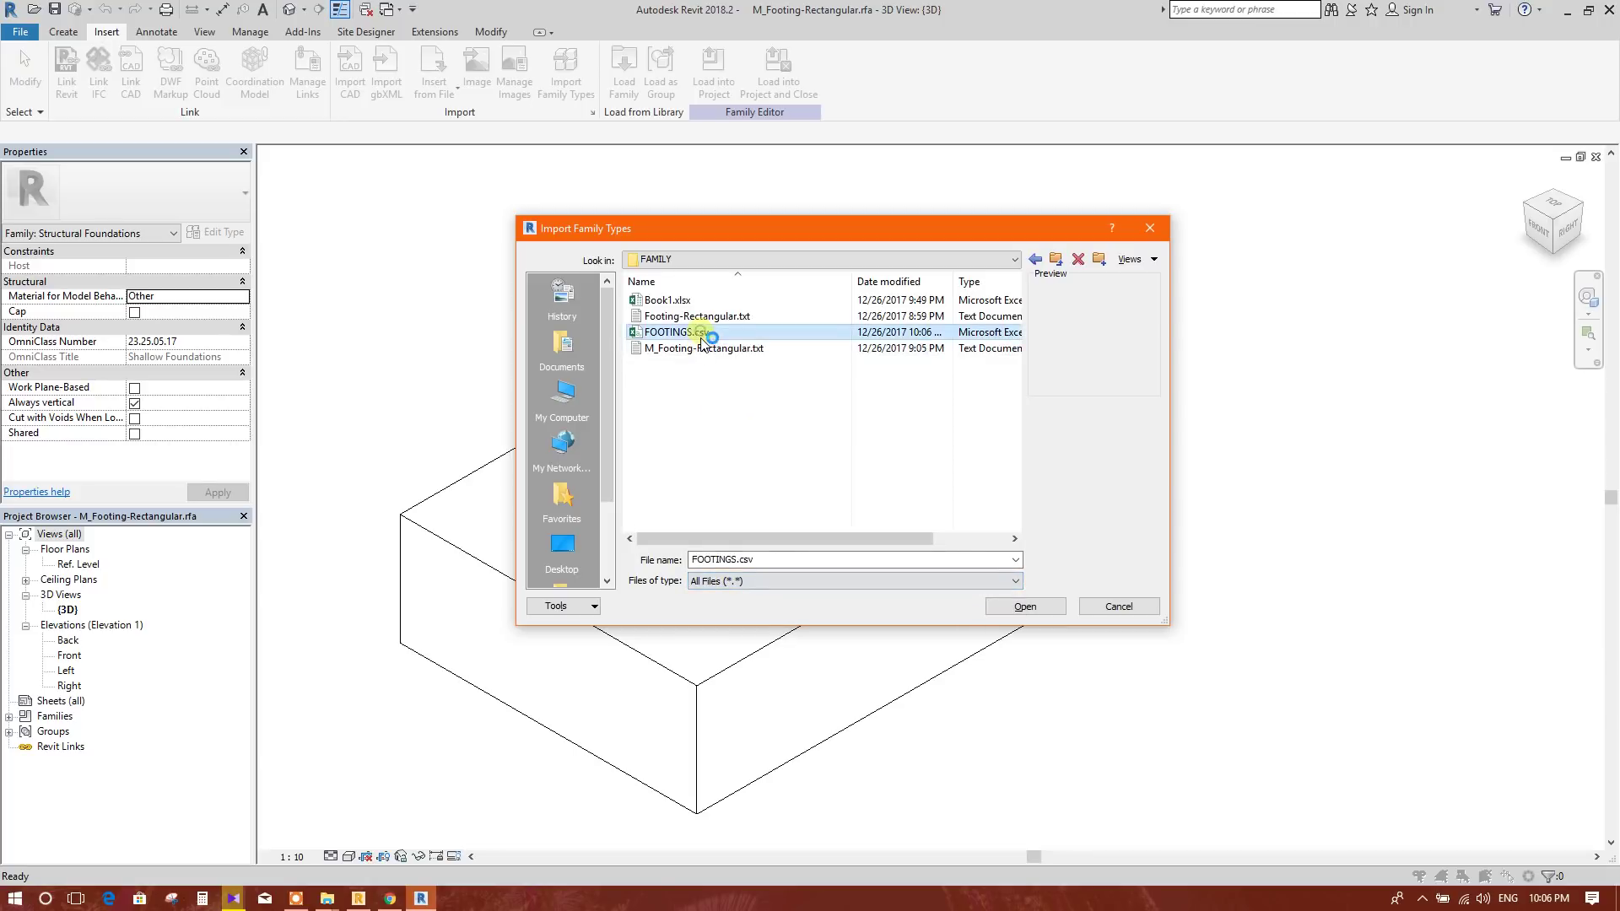
{"action": "left_click", "coordinate": [1035, 606]}
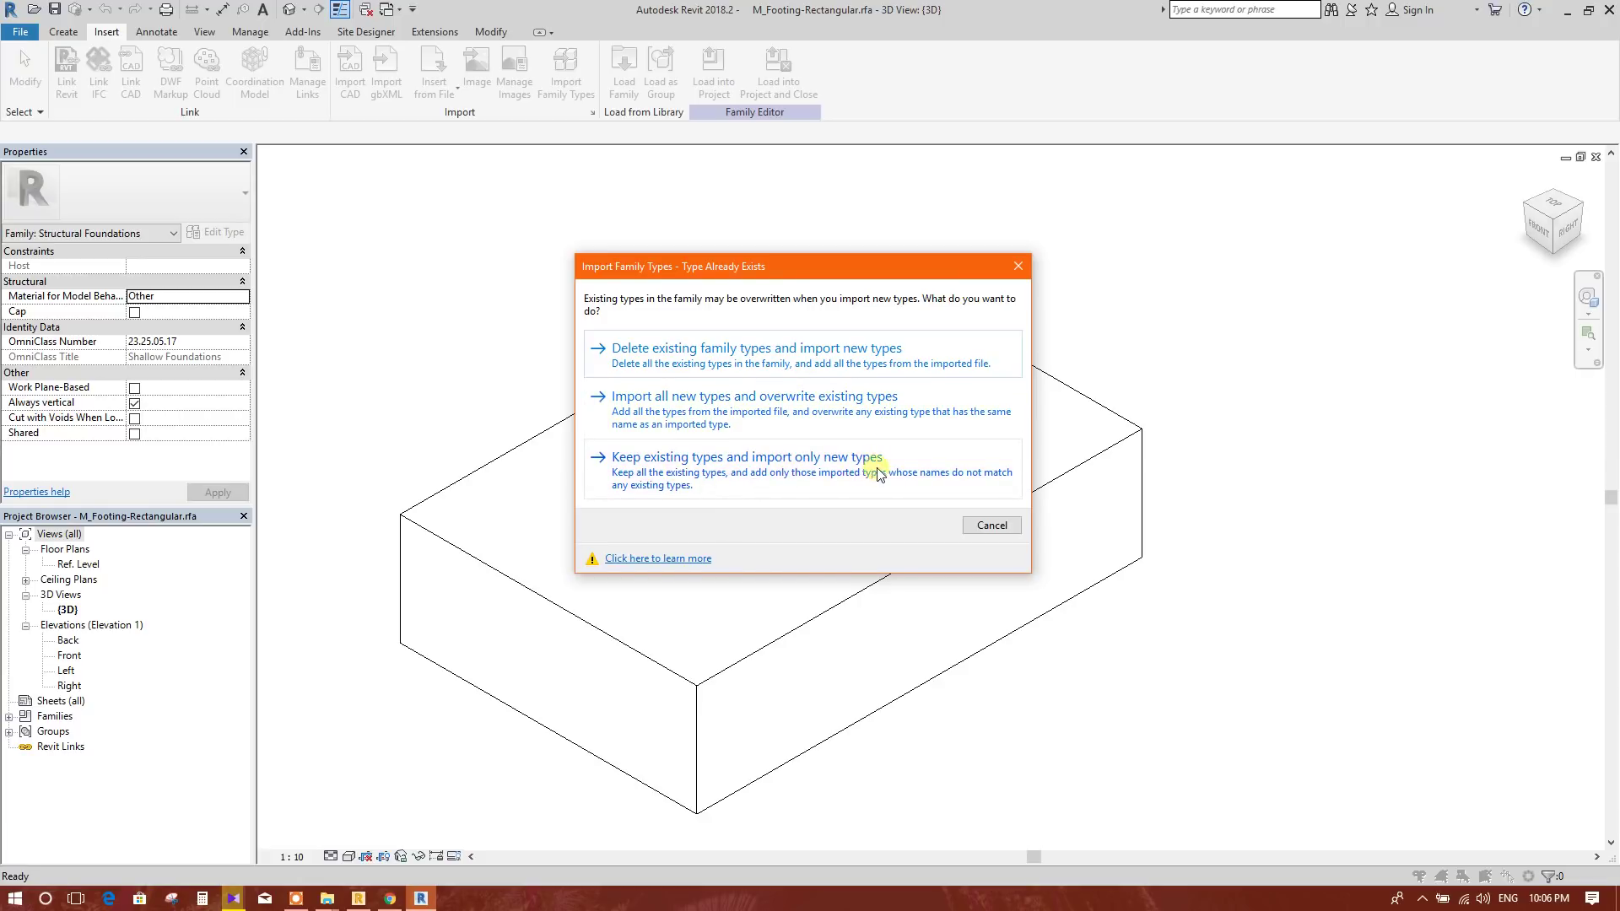
{"action": "left_click", "coordinate": [793, 481]}
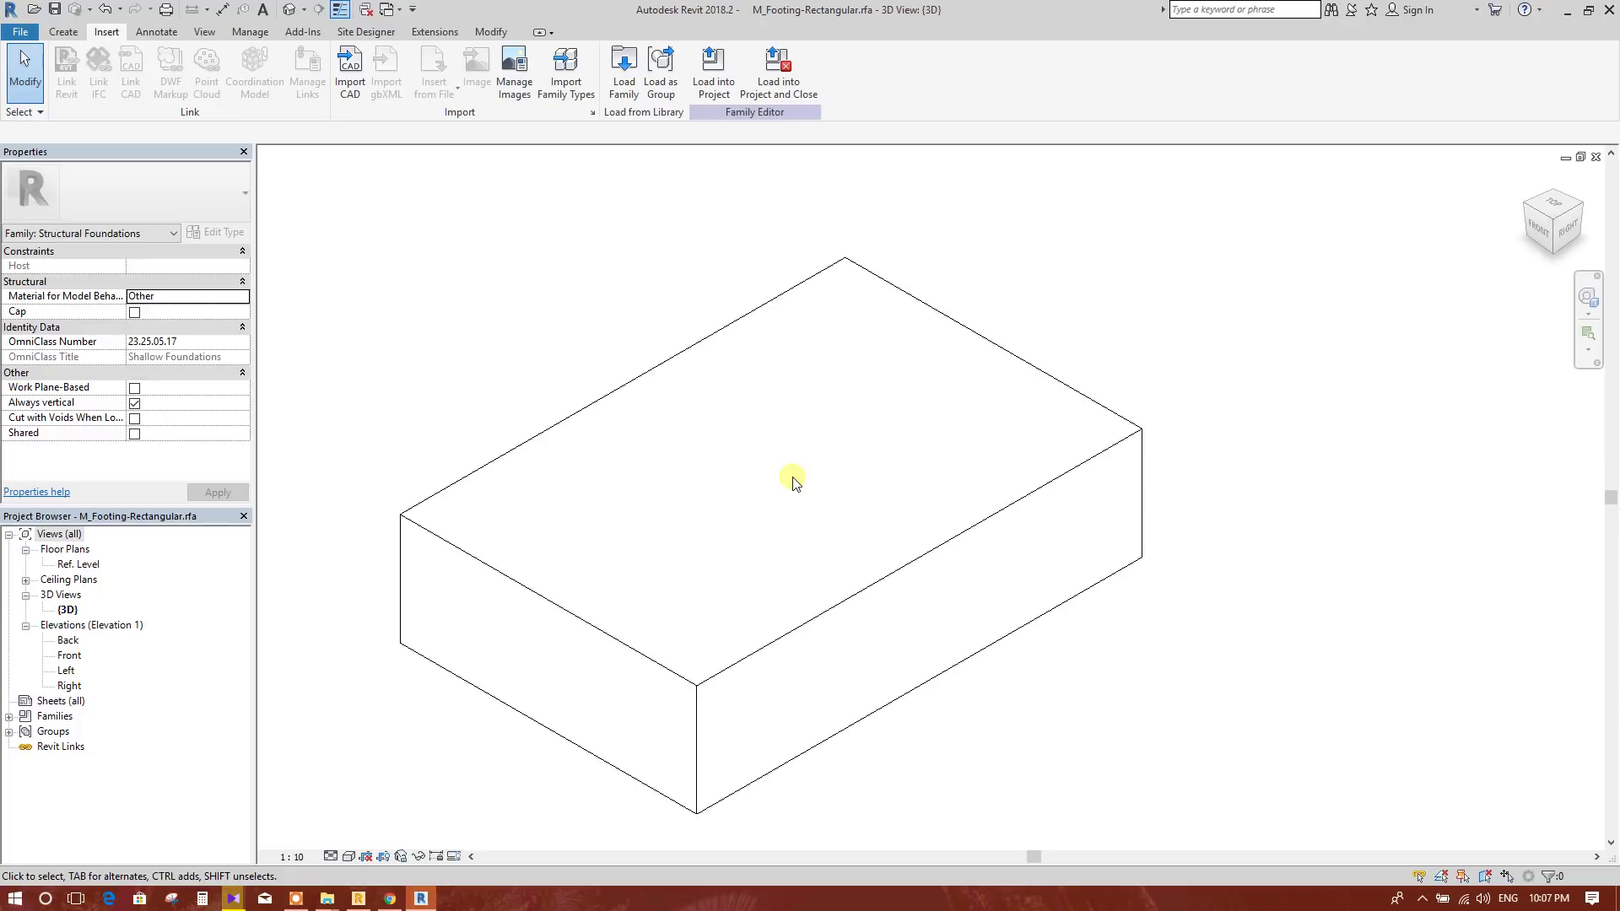
- Load the footing family into the REVIT TO ROBOT BIM project, overwriting the existing version
{"action": "scroll", "coordinate": [615, 519], "scroll_direction": "down", "scroll_amount": 2}
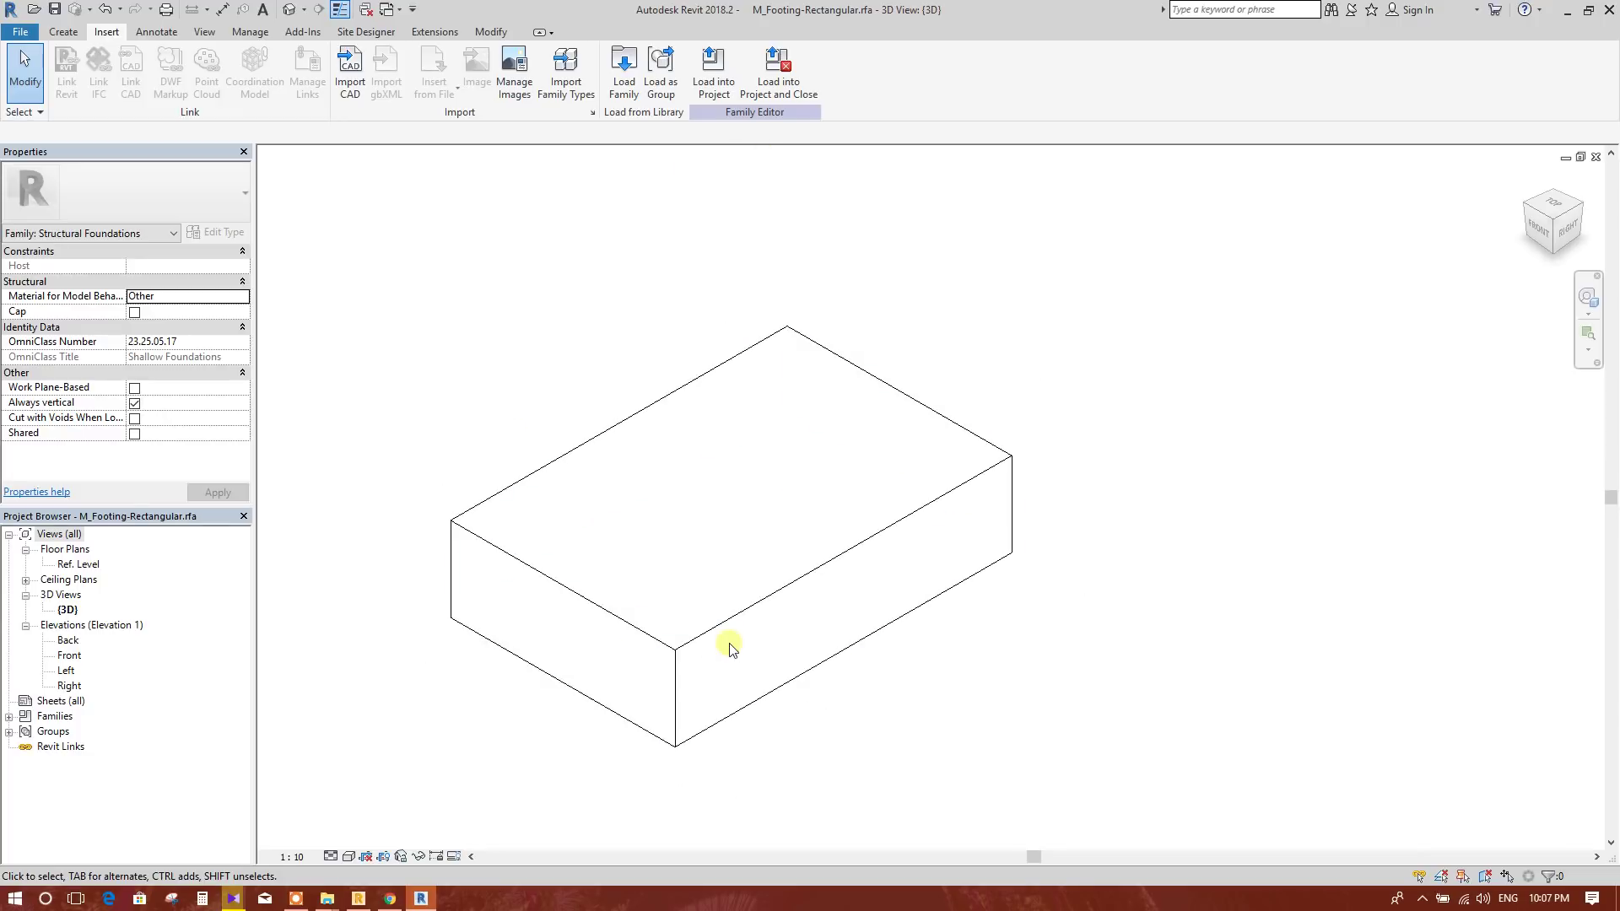
{"action": "scroll", "coordinate": [1030, 470], "scroll_direction": "up", "scroll_amount": 2}
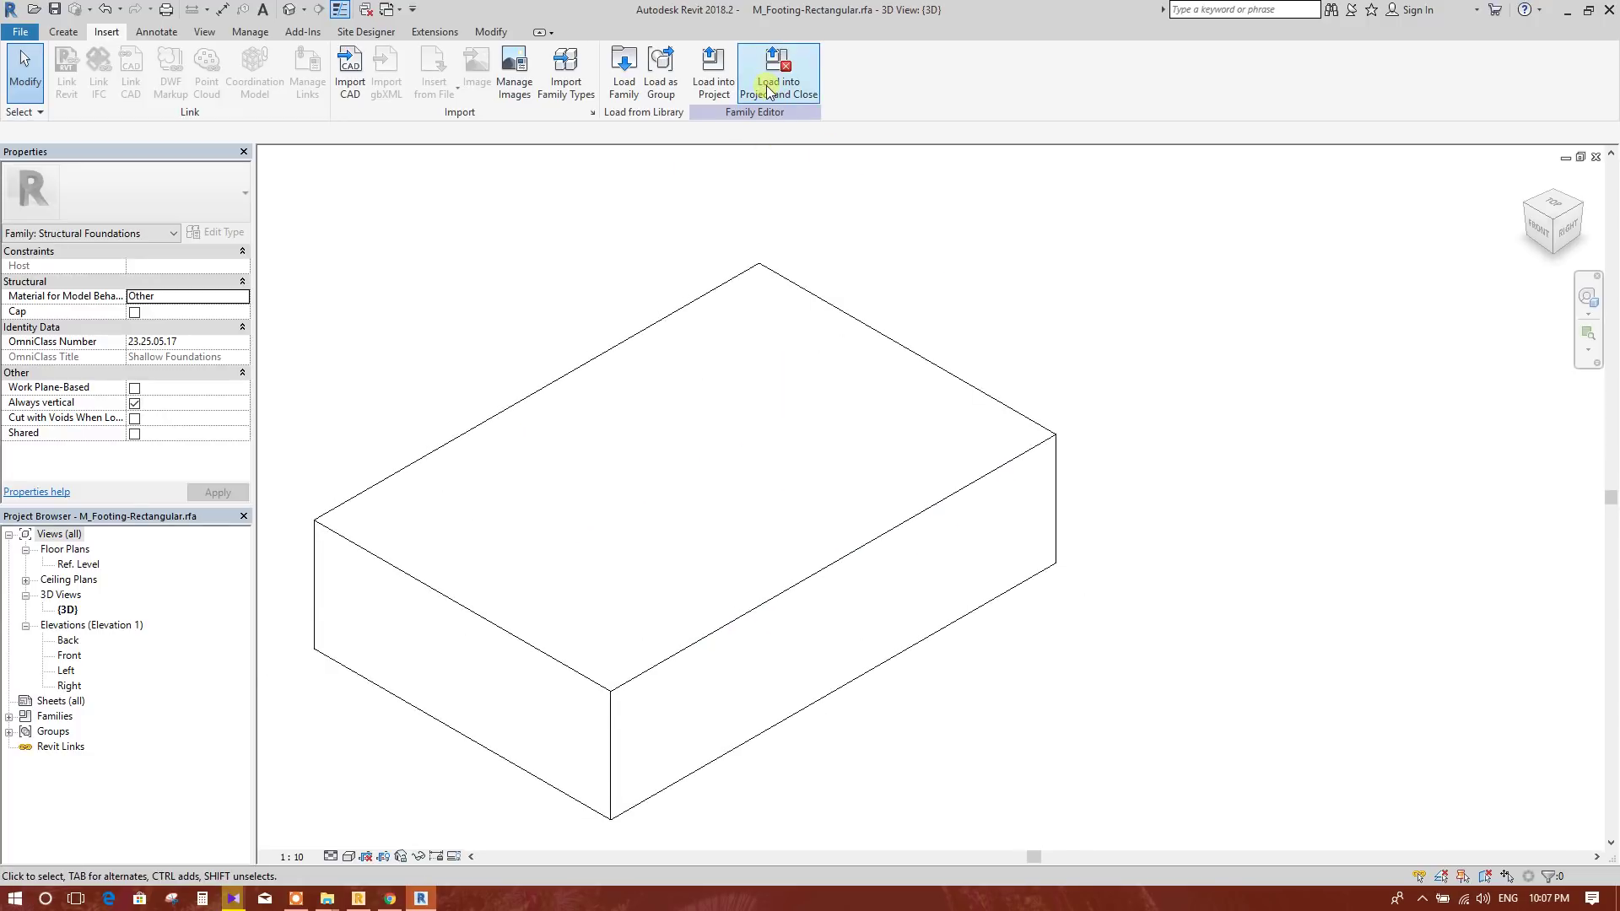
{"action": "left_click", "coordinate": [724, 87]}
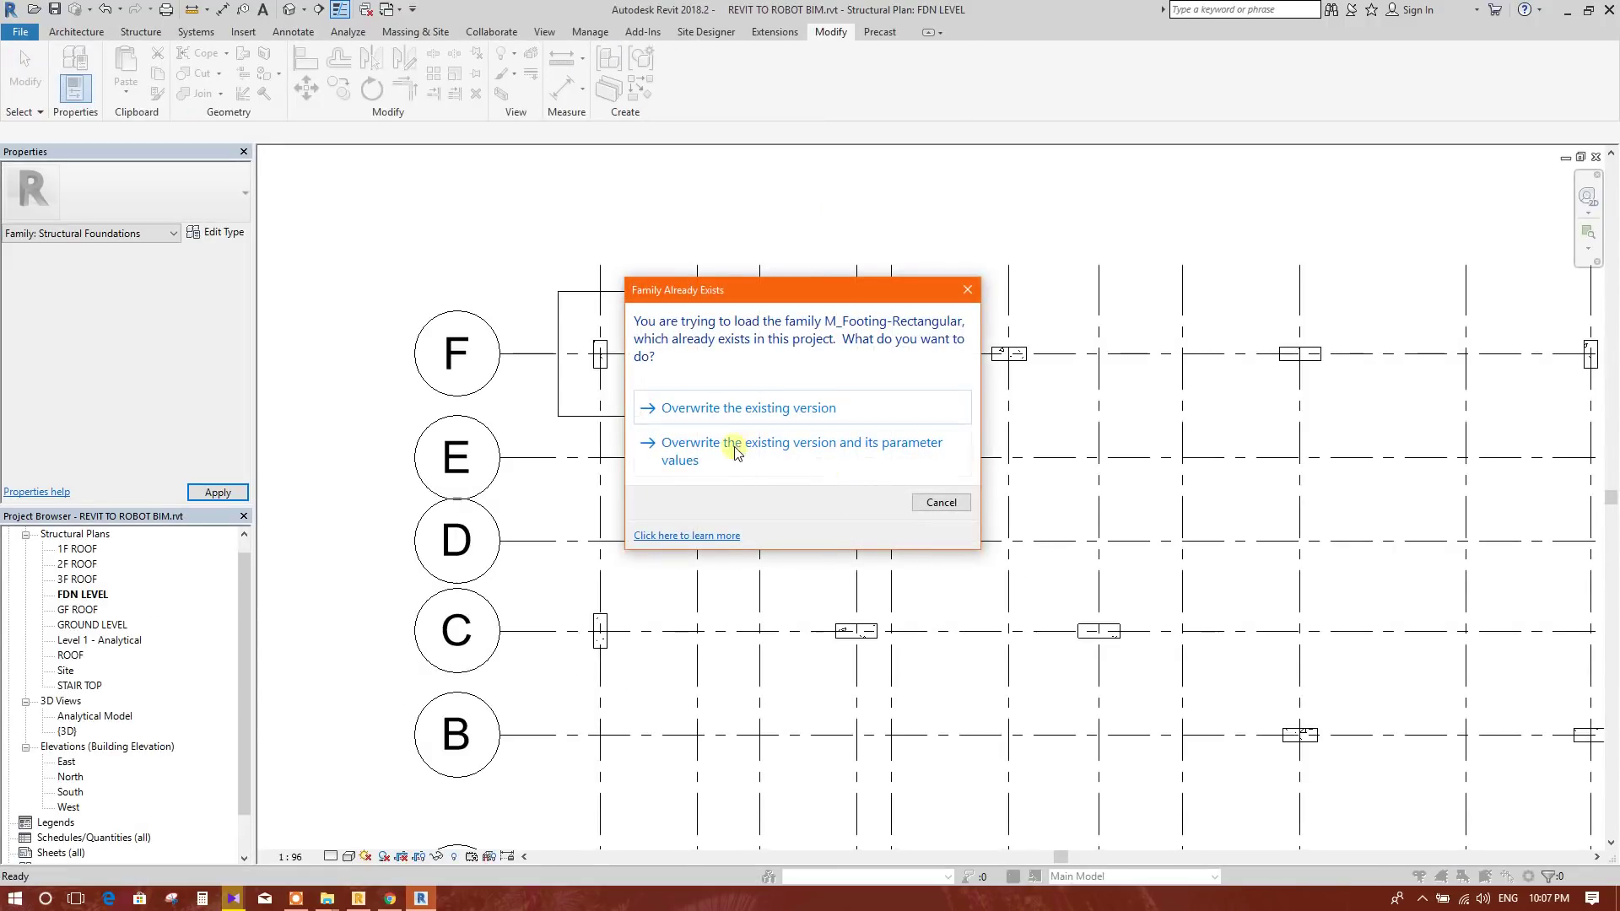
{"action": "left_click", "coordinate": [854, 416]}
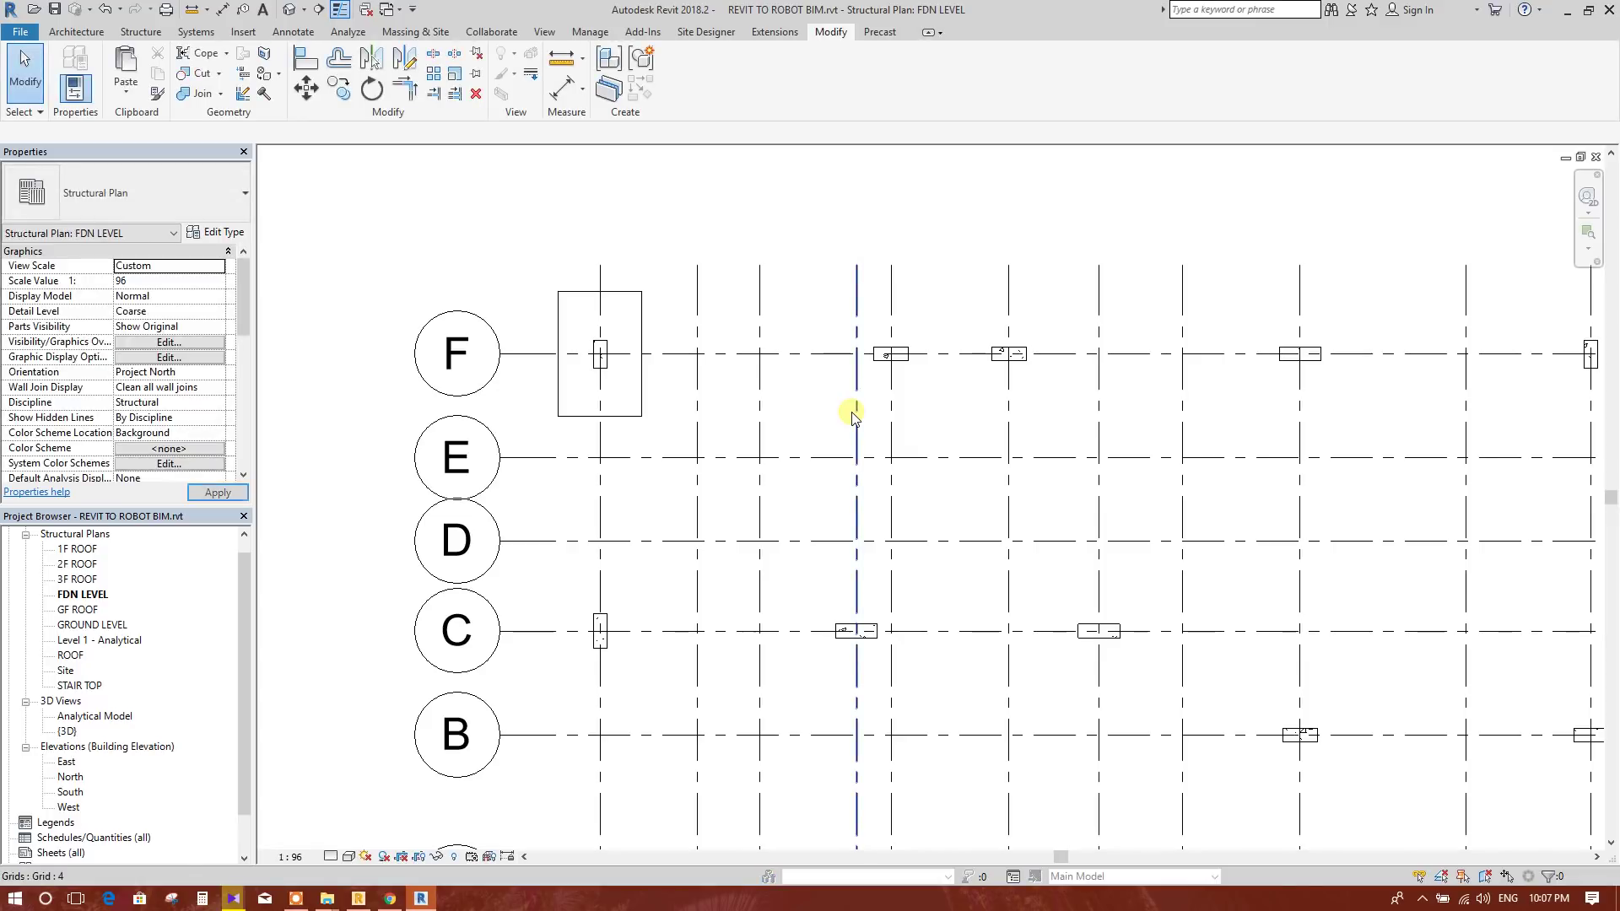
{"action": "scroll", "coordinate": [662, 458], "scroll_direction": "down", "scroll_amount": 1}
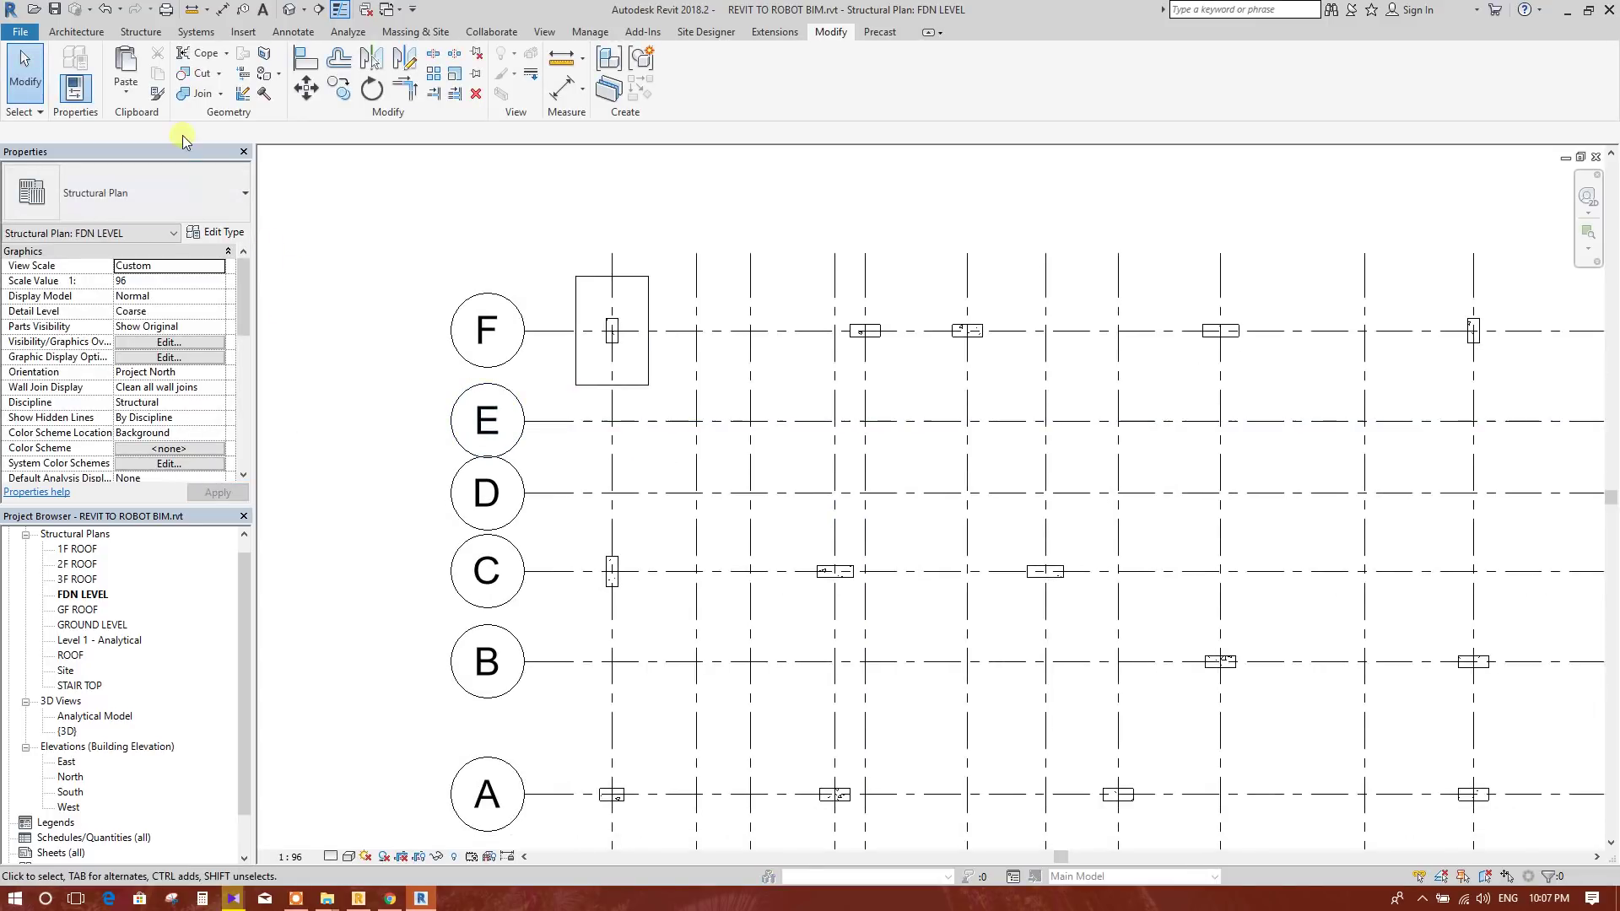
- Save the project and start placing an isolated foundation in the FDN LEVEL plan
{"action": "left_click", "coordinate": [140, 31]}
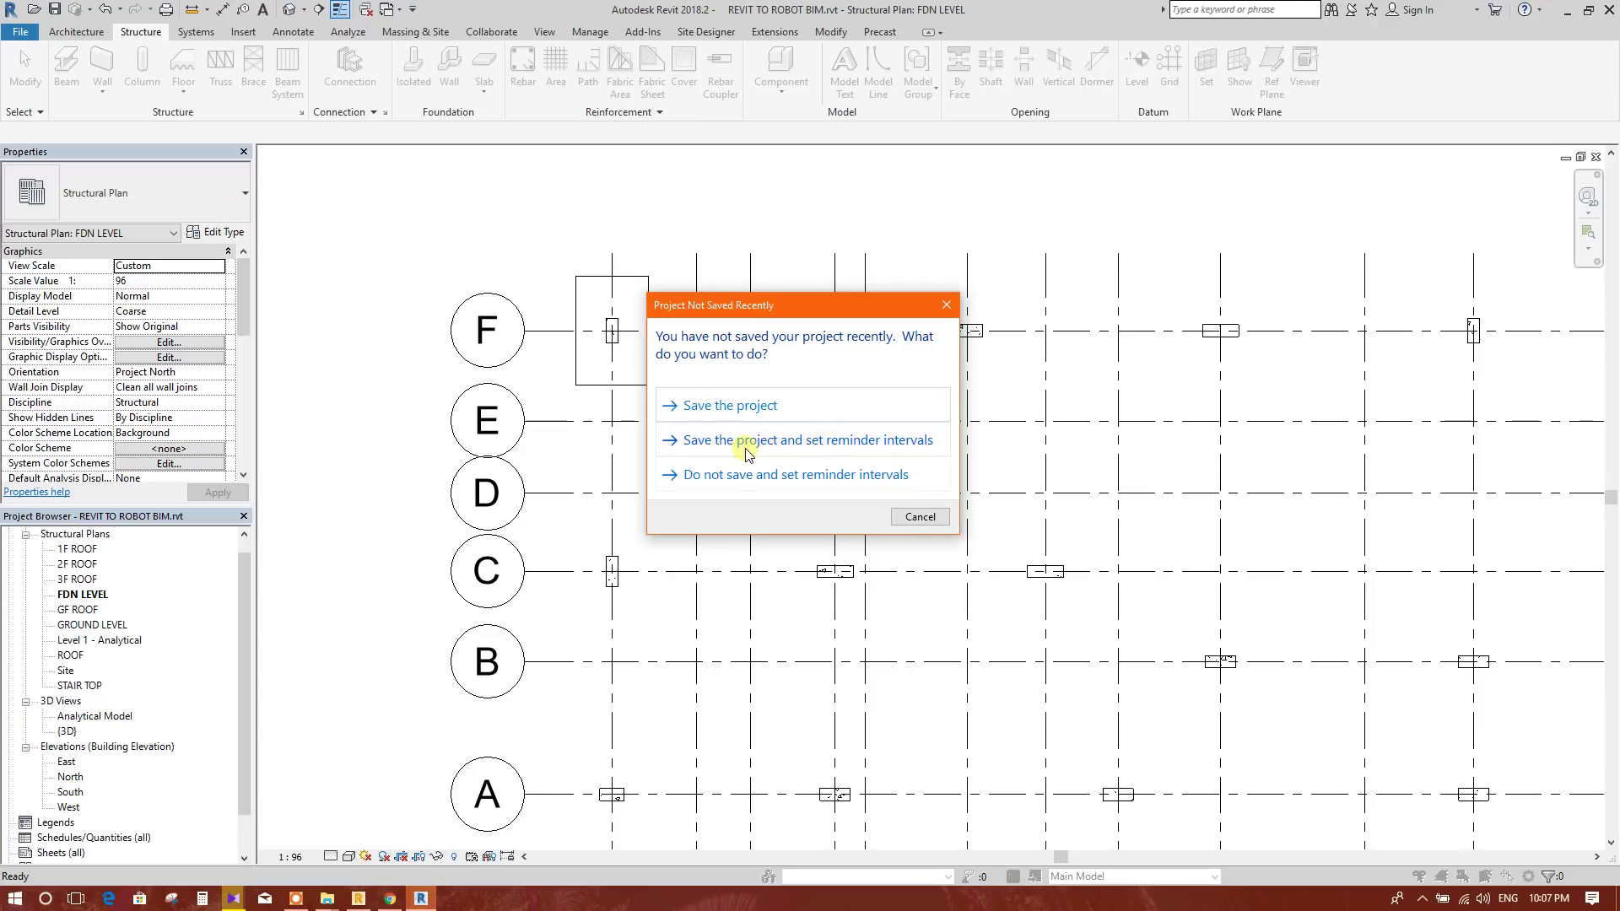
{"action": "left_click", "coordinate": [748, 413]}
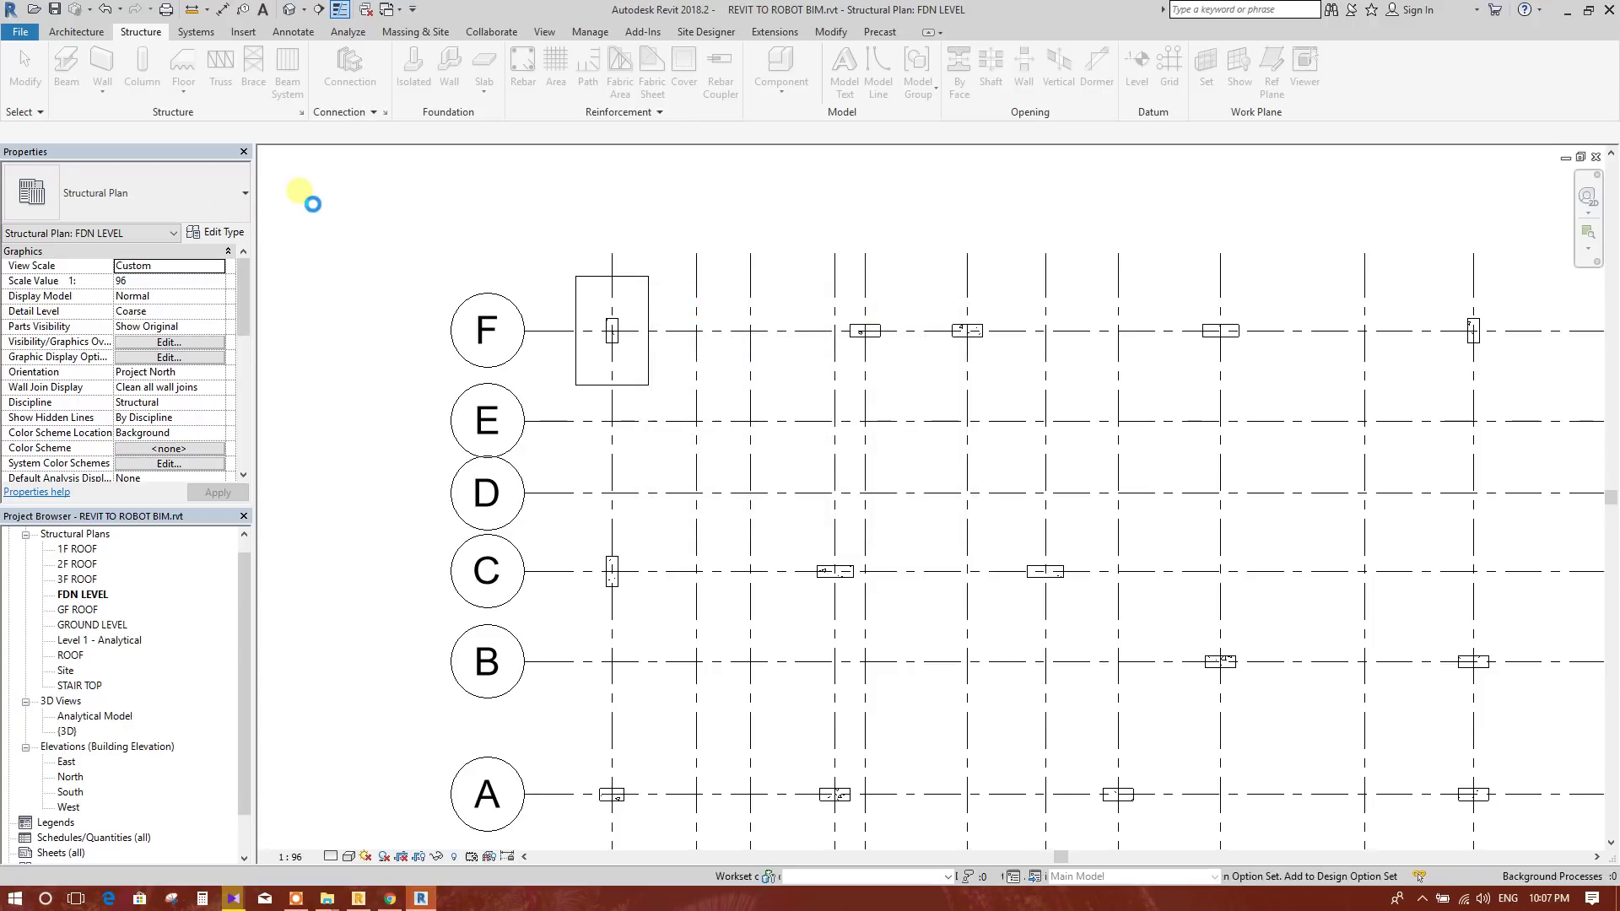
{"action": "key", "text": "f"}
{"action": "key", "text": "t"}
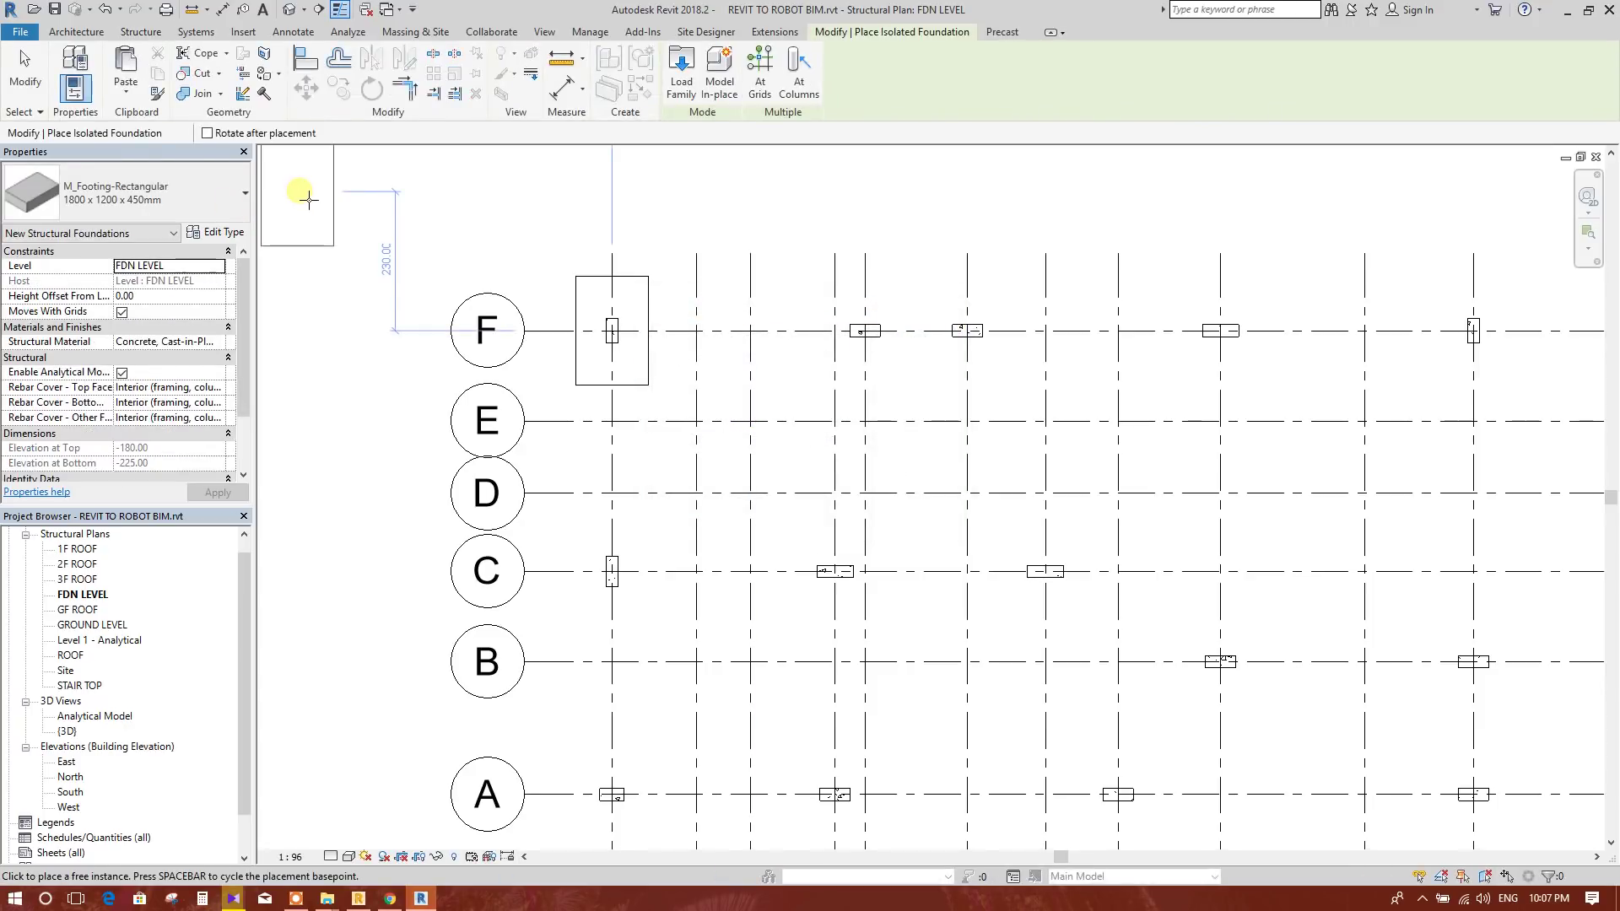
- Choose the 1900x1900x300mm type of M_Footing-Rectangular, examine its type dimensions, and leave the placement command
{"action": "left_click", "coordinate": [236, 220]}
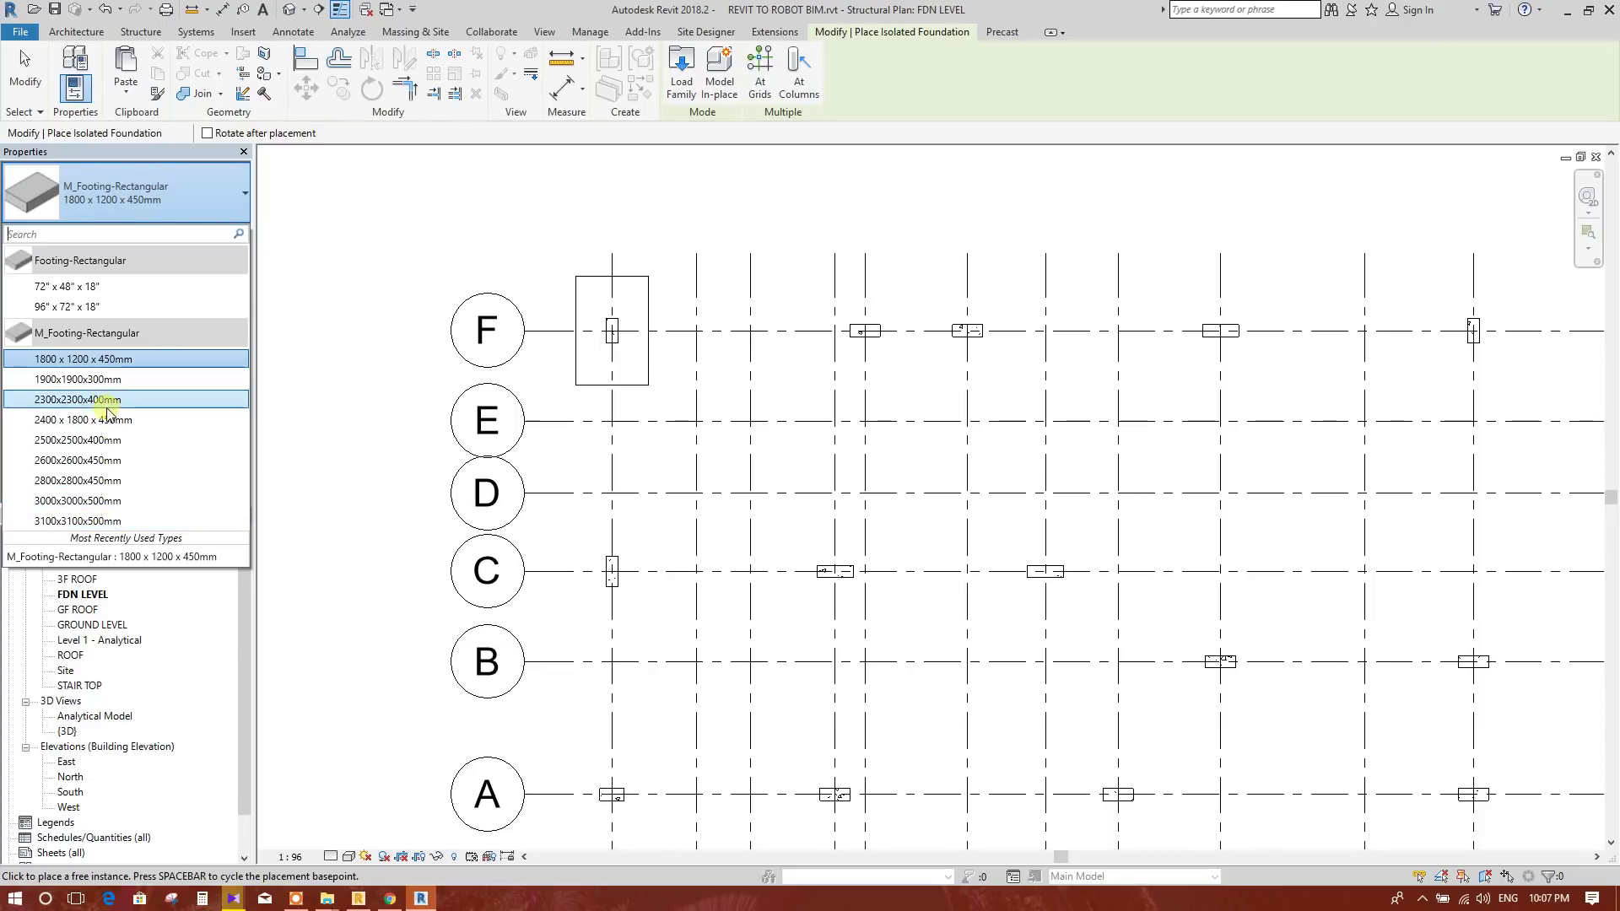
{"action": "left_click", "coordinate": [118, 379]}
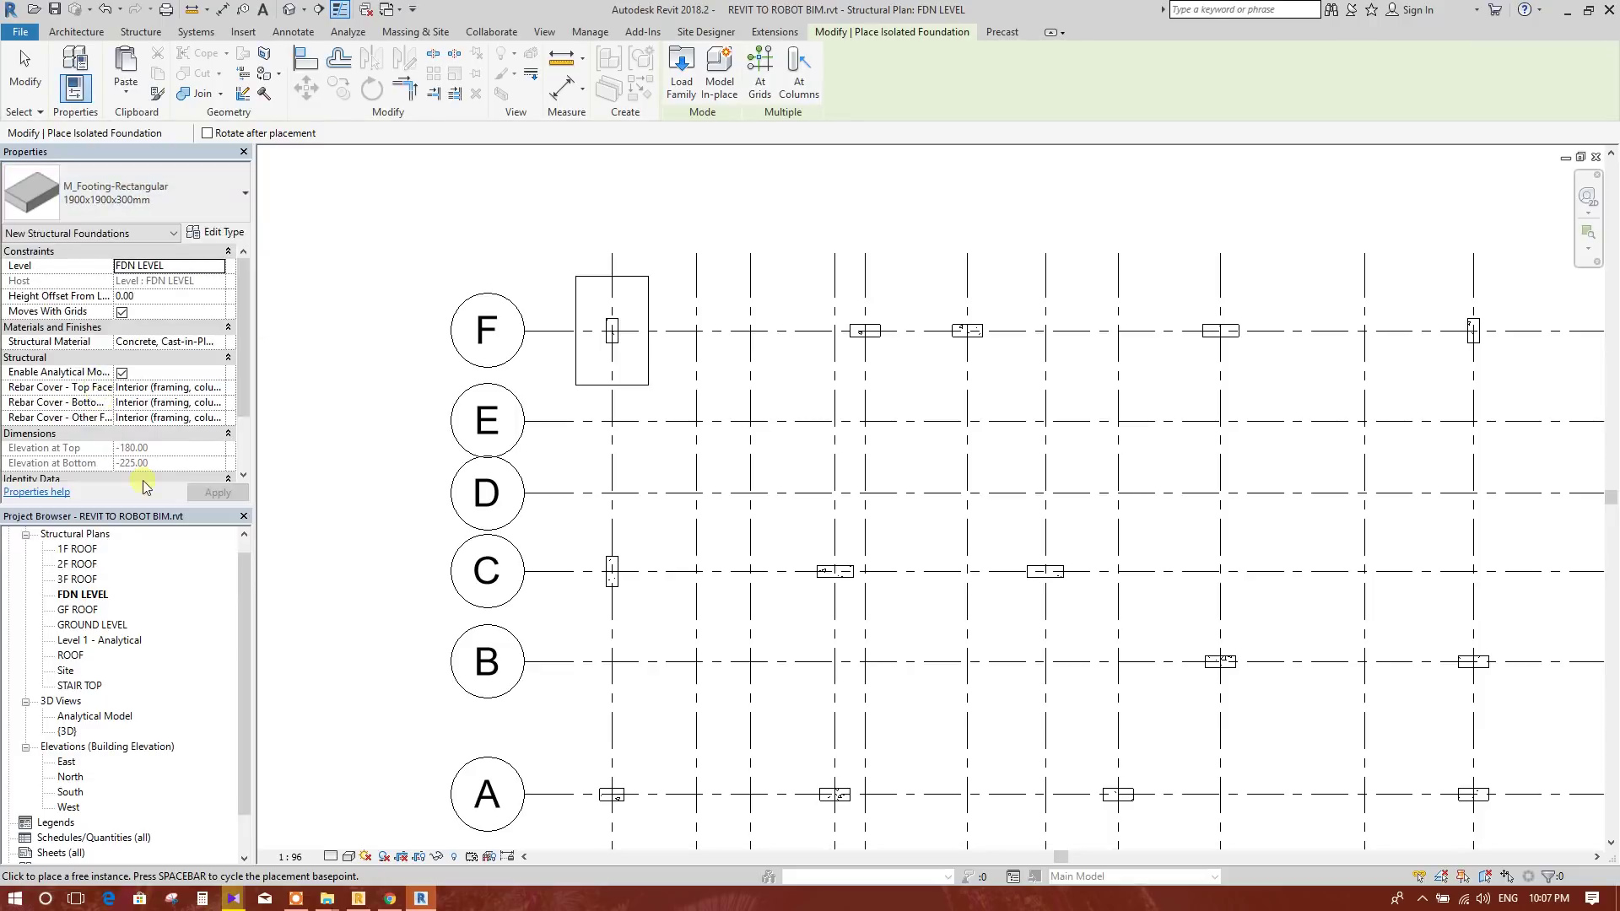
{"action": "left_click", "coordinate": [220, 236]}
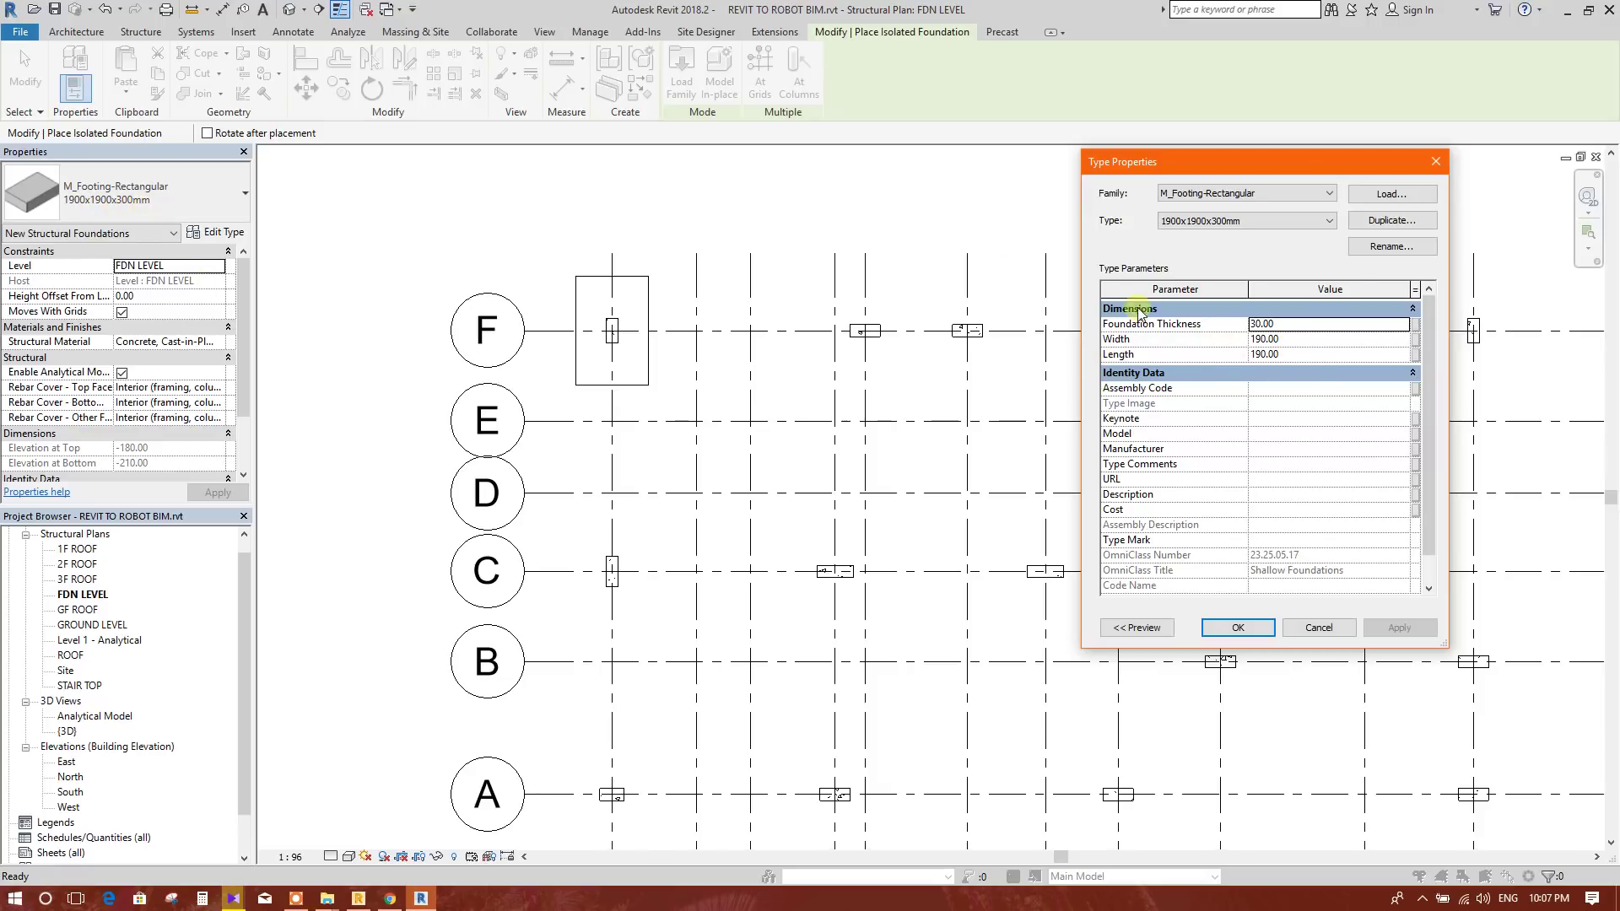
{"action": "left_click", "coordinate": [1238, 627]}
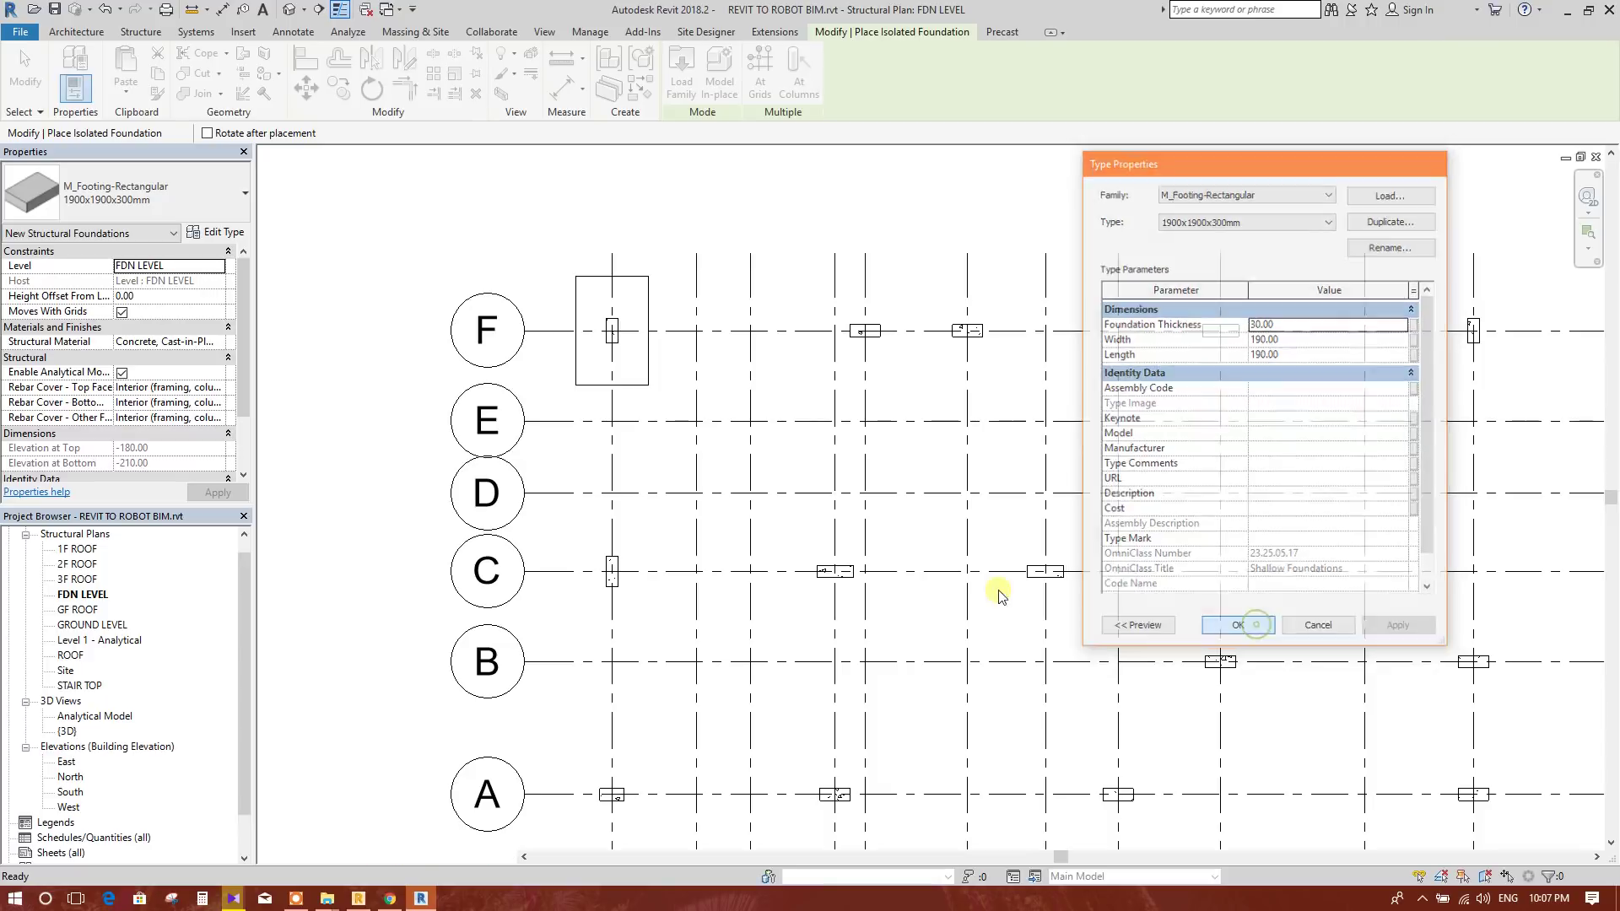
{"action": "left_click", "coordinate": [612, 331]}
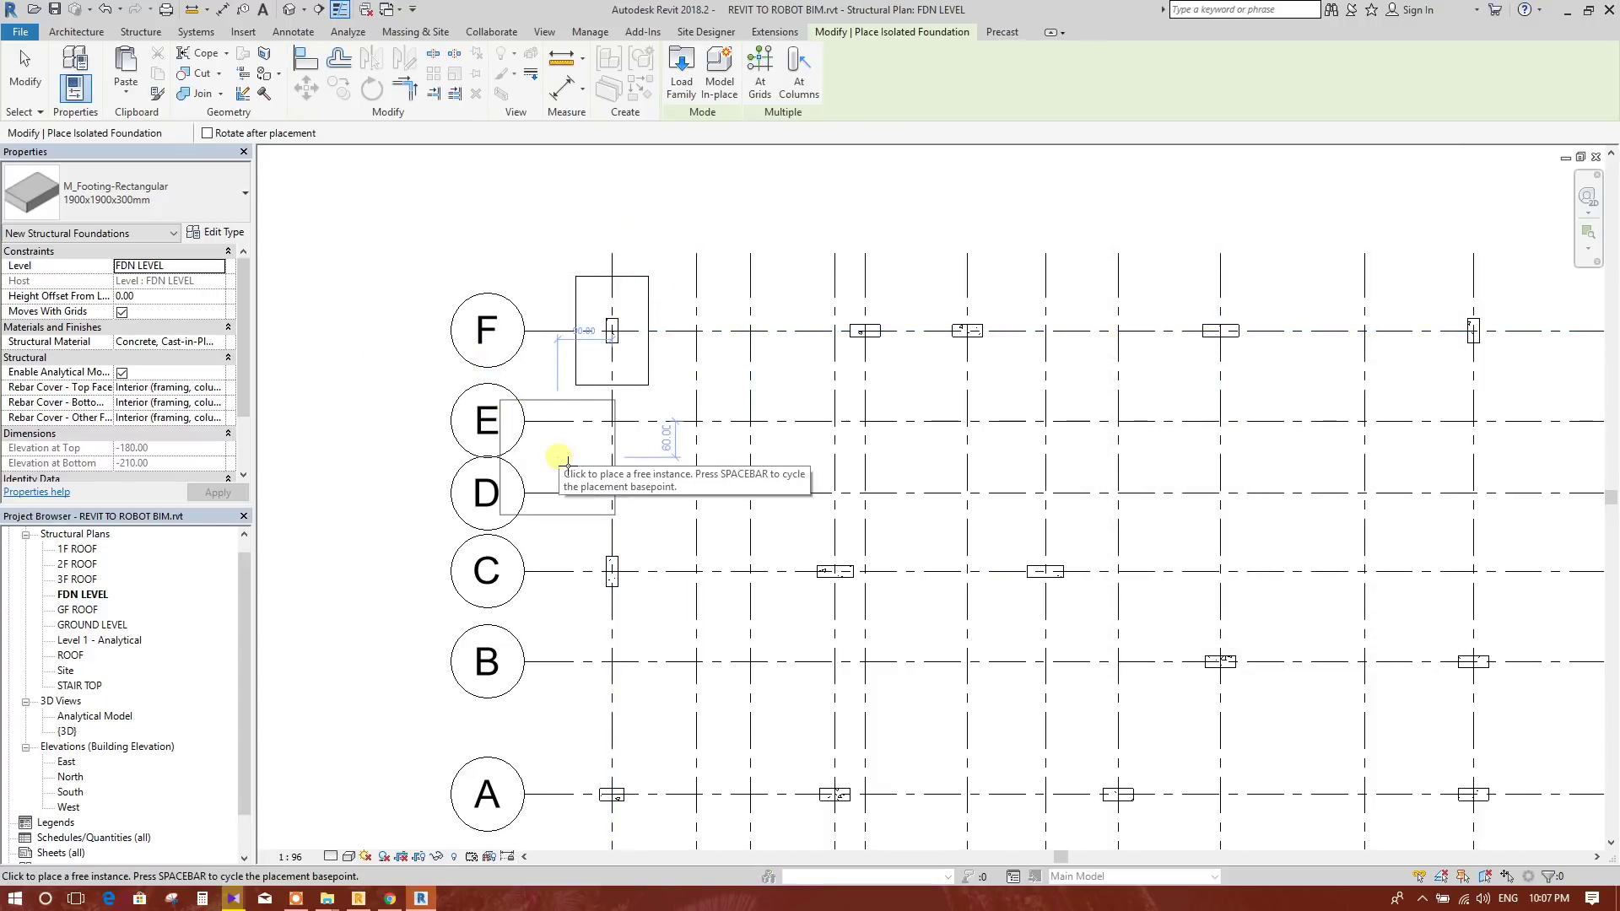
{"action": "key", "text": "Escape"}
{"action": "key", "text": "Escape"}
- Delete the existing rectangular footing at the intersection of grids F and 1
{"action": "left_click", "coordinate": [640, 314]}
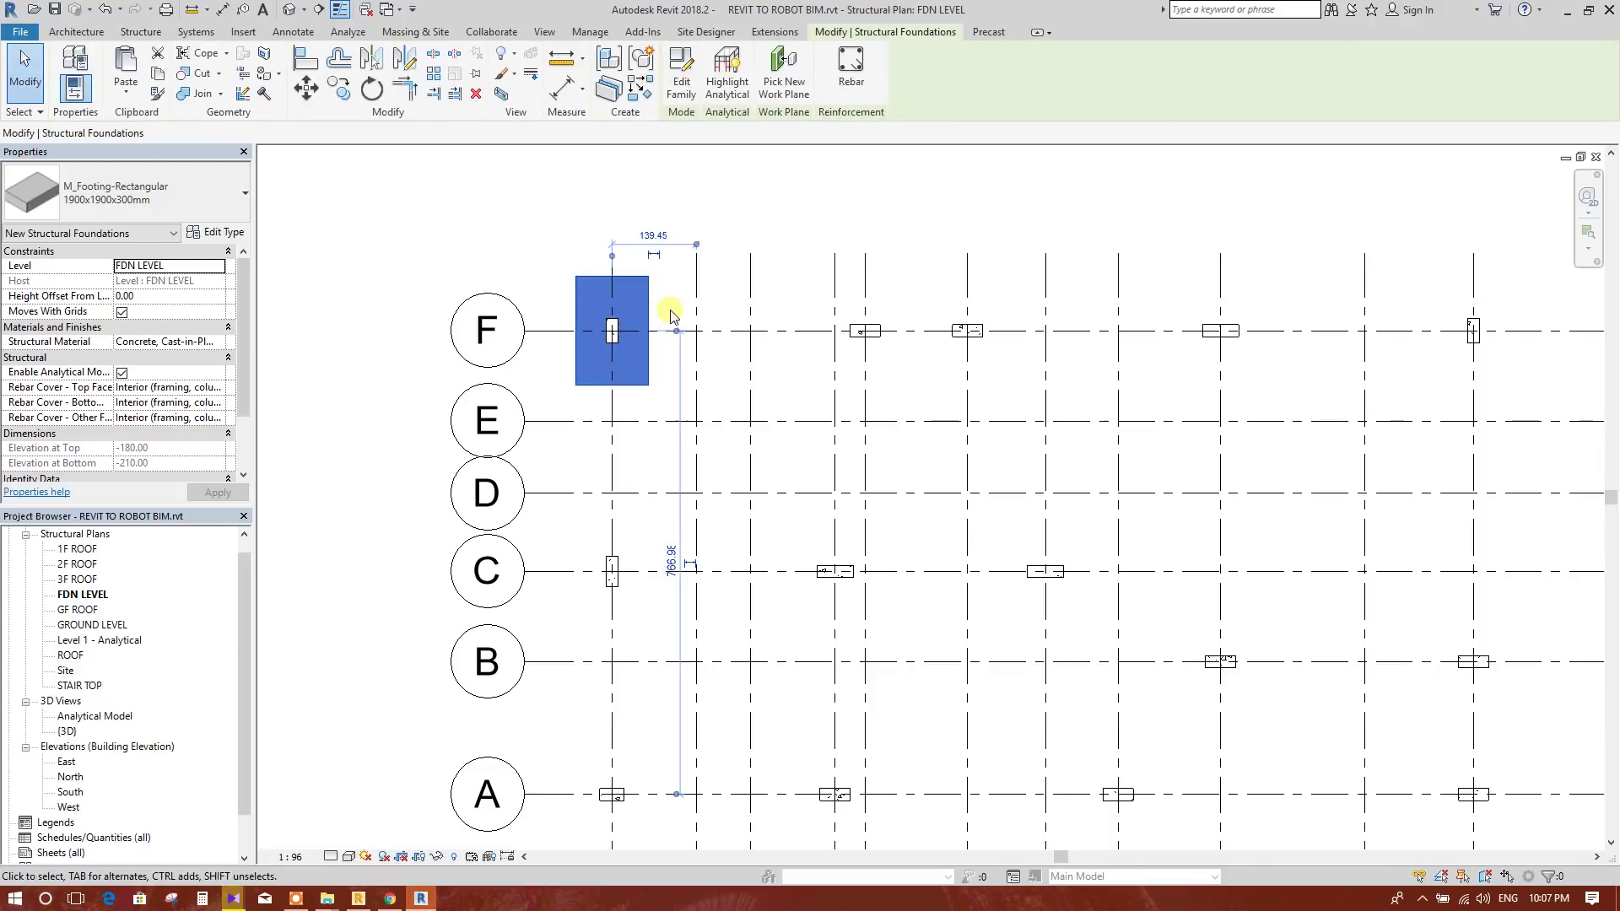
{"action": "key", "text": "Delete"}
{"action": "key", "text": "Escape"}
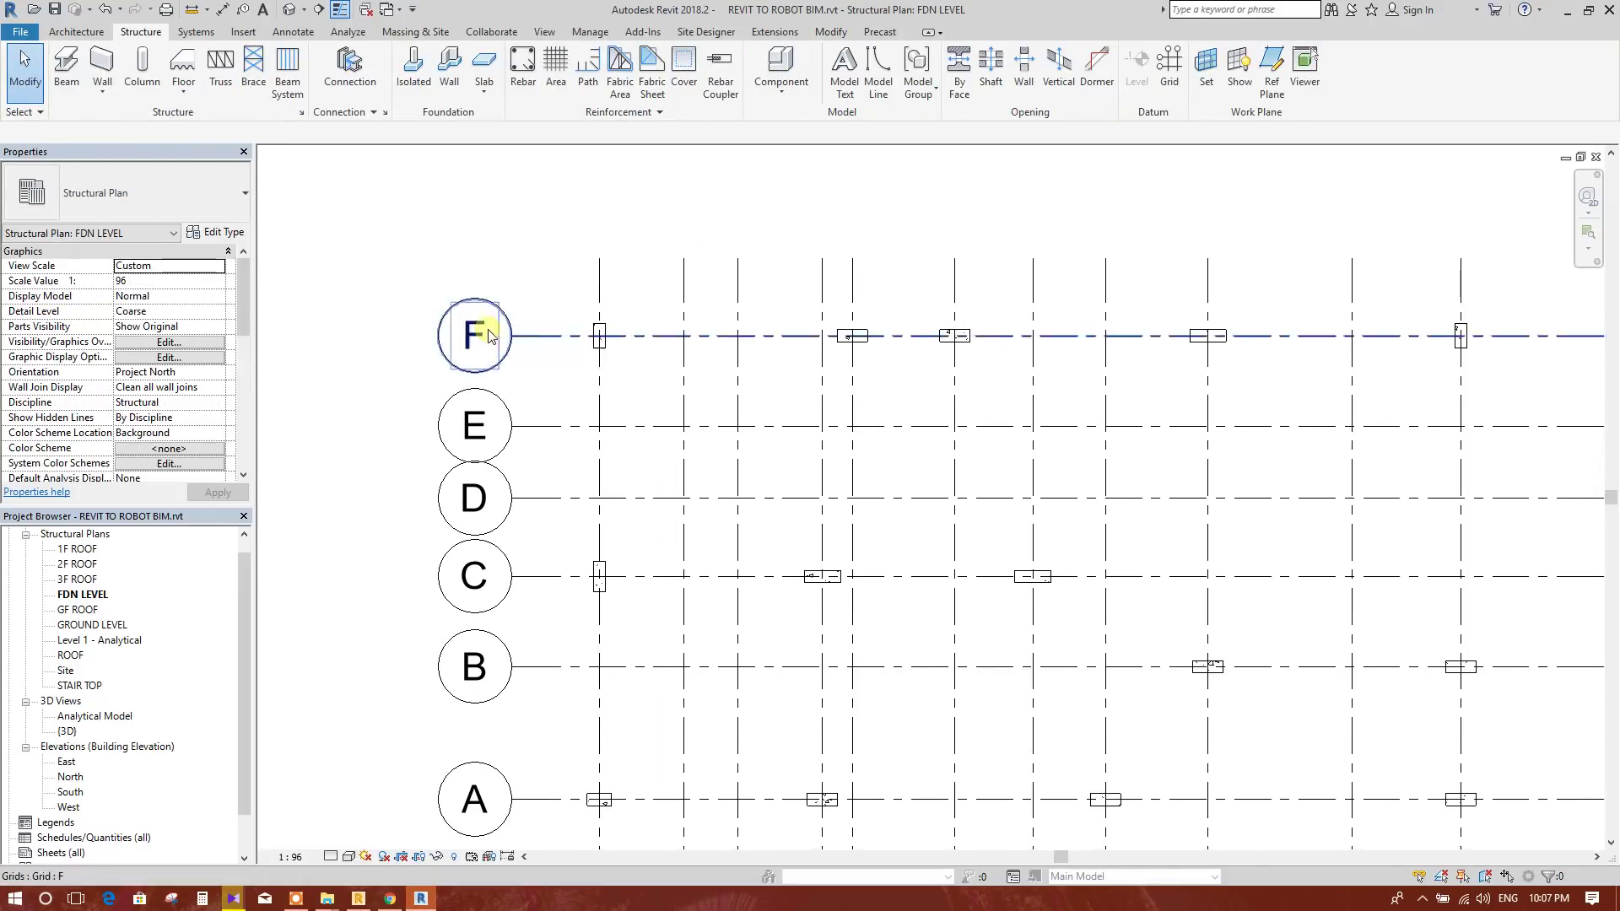
- Examine the column positions on the FDN LEVEL grid, and switch to Robot to compare them with the numbered footing layout
{"action": "scroll", "coordinate": [661, 448], "scroll_direction": "down", "scroll_amount": 2}
{"action": "middle_click_drag", "start_coordinate": [967, 572], "coordinate": [916, 526]}
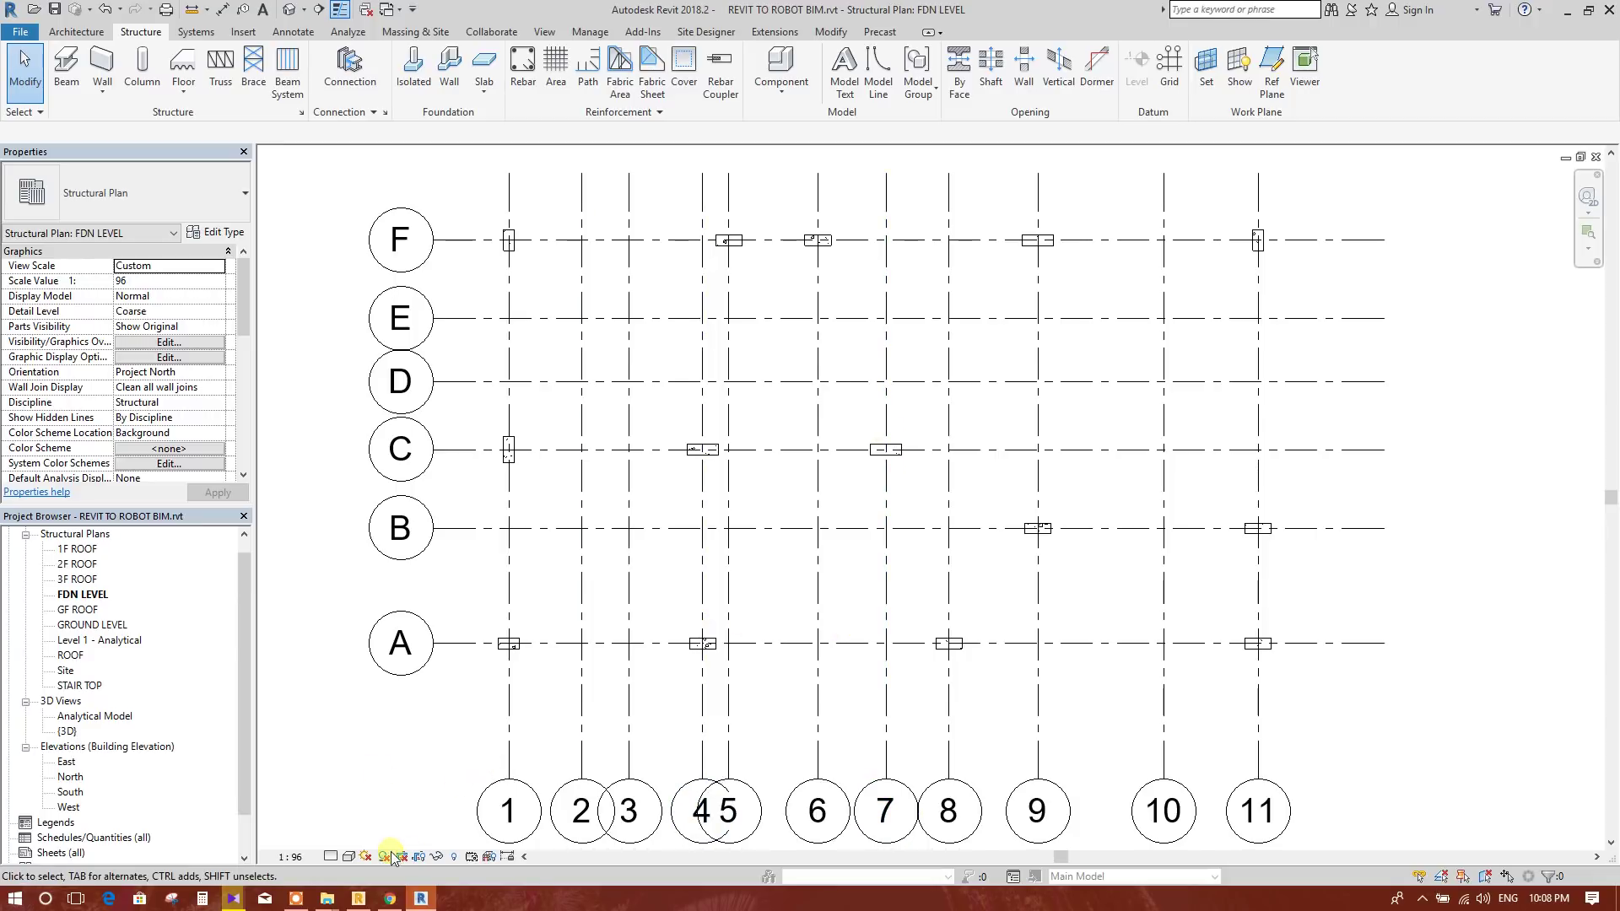
{"action": "left_click", "coordinate": [359, 899]}
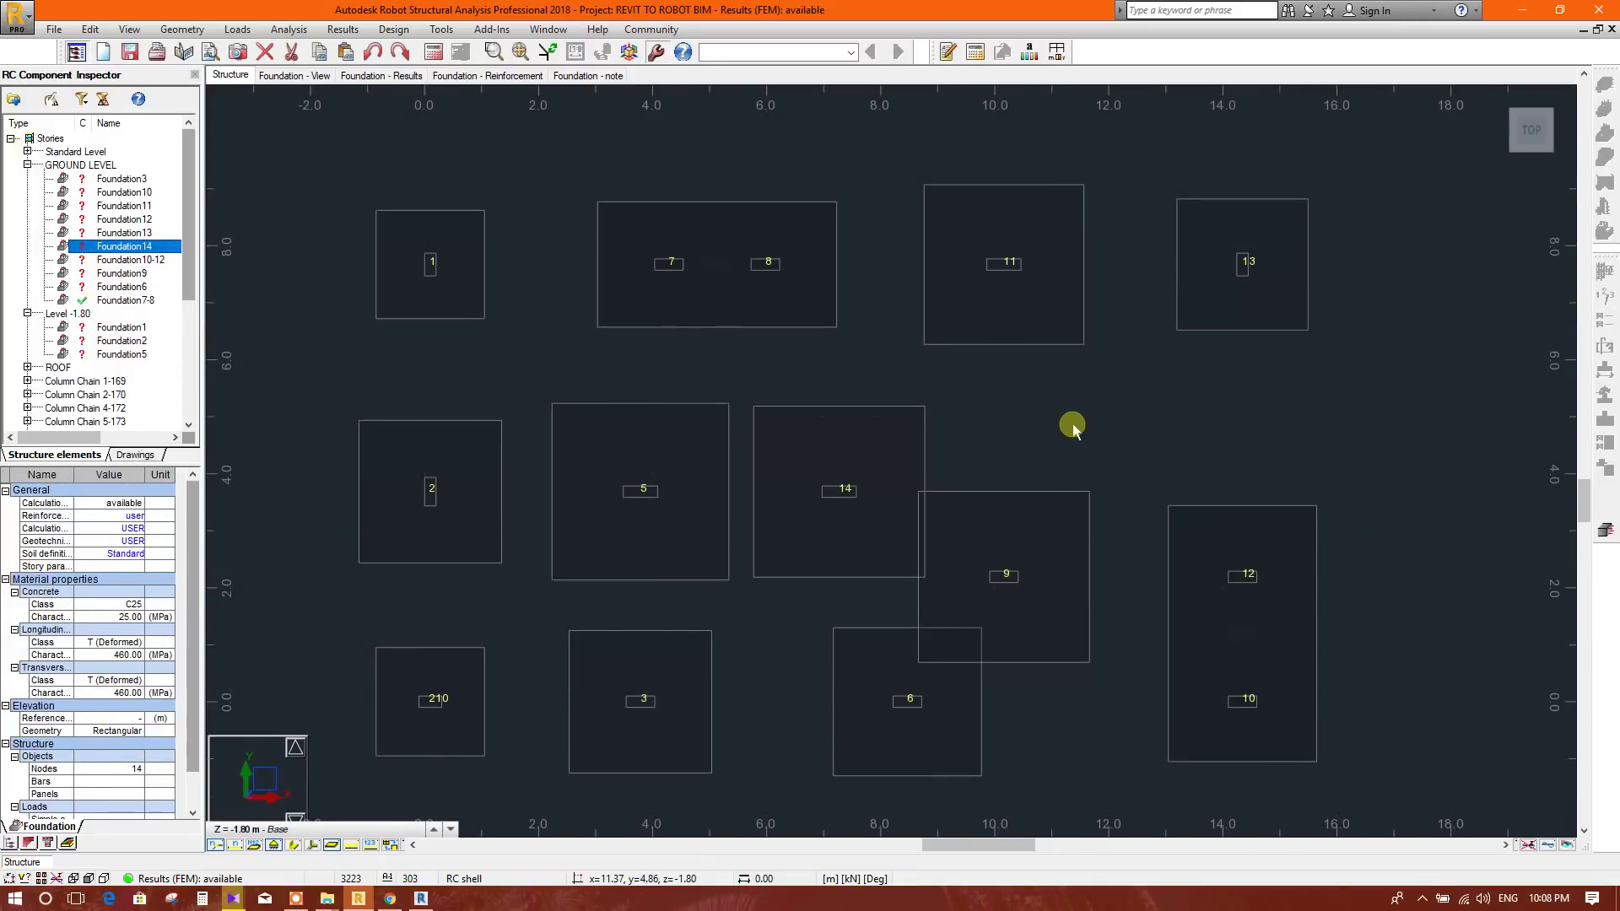
{"action": "middle_click_drag", "start_coordinate": [967, 431], "coordinate": [996, 403]}
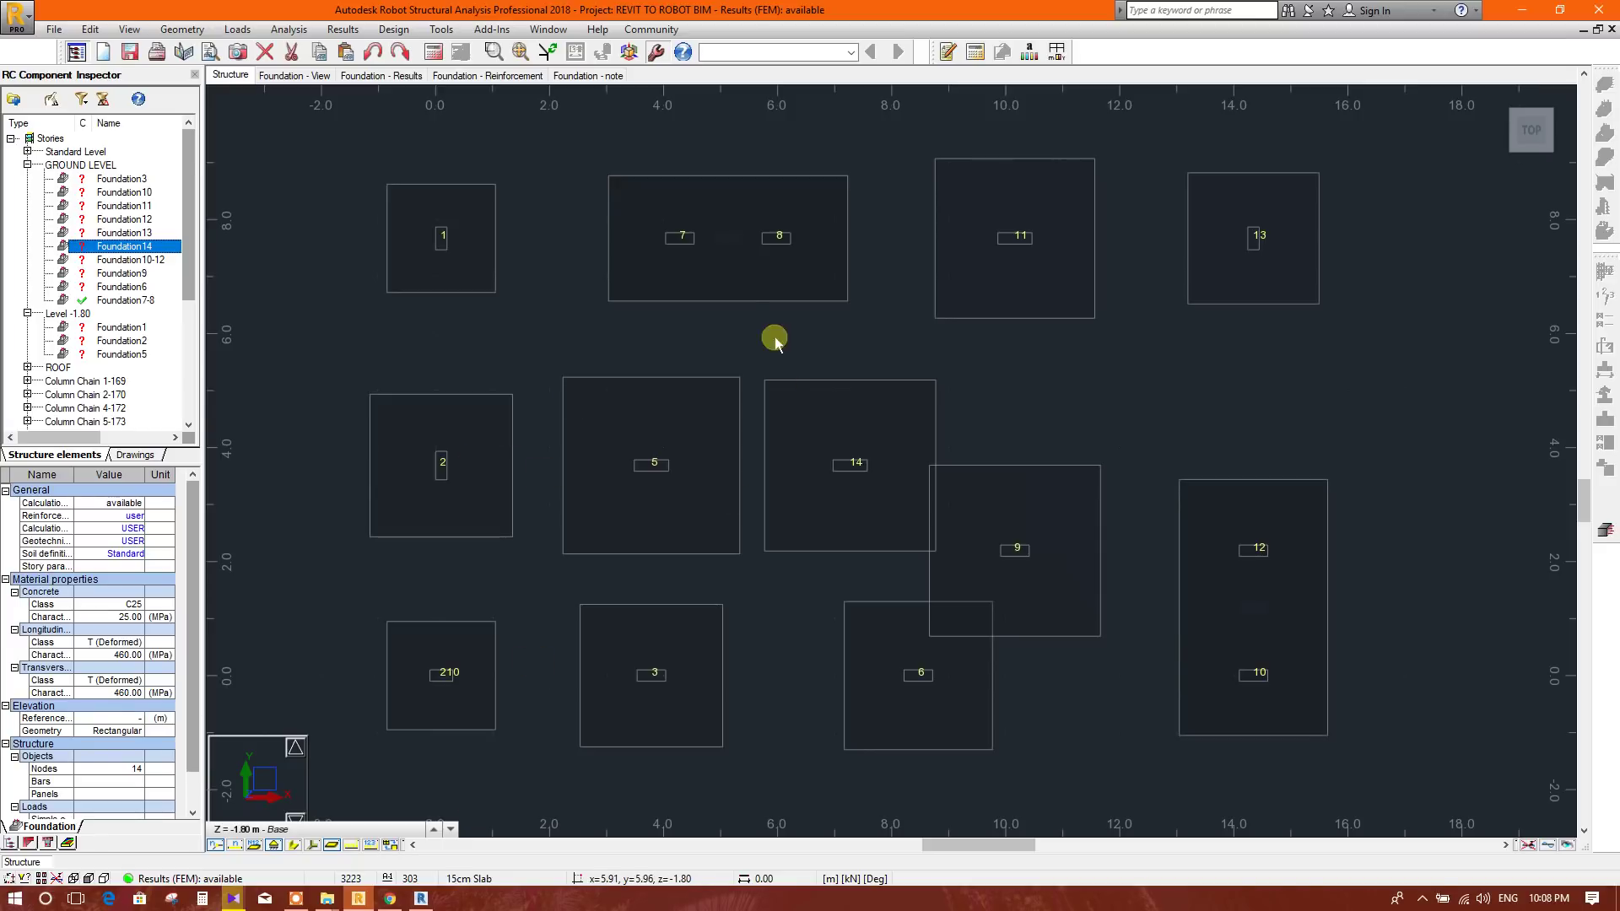
{"action": "middle_click_drag", "start_coordinate": [1175, 653], "coordinate": [1153, 634]}
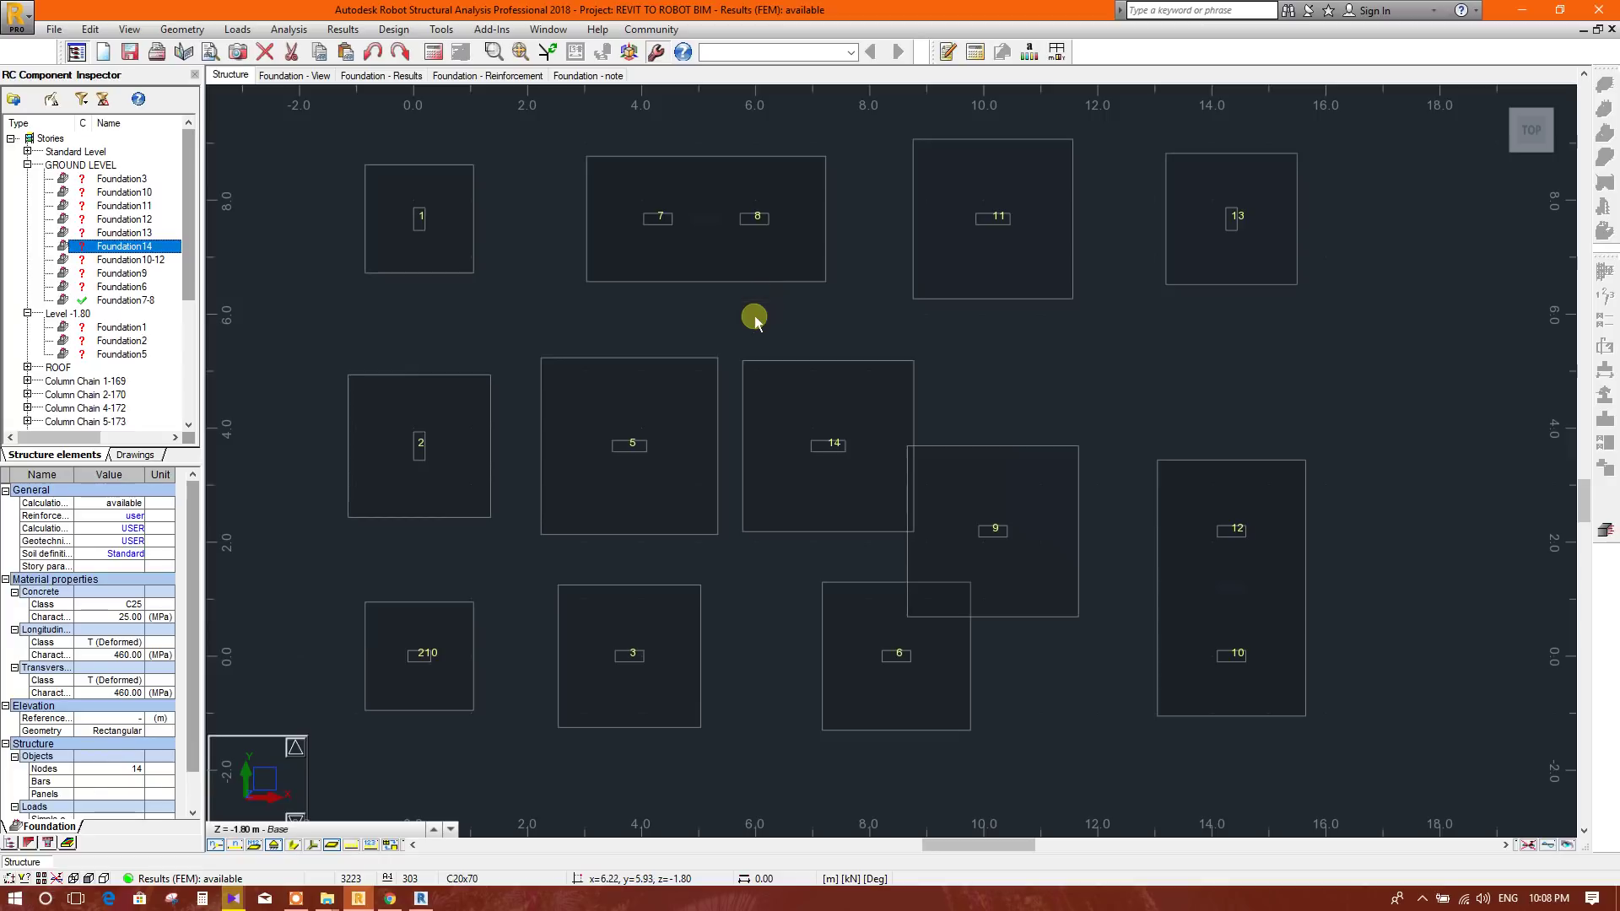
{"action": "middle_click_drag", "start_coordinate": [1015, 376], "coordinate": [1036, 384]}
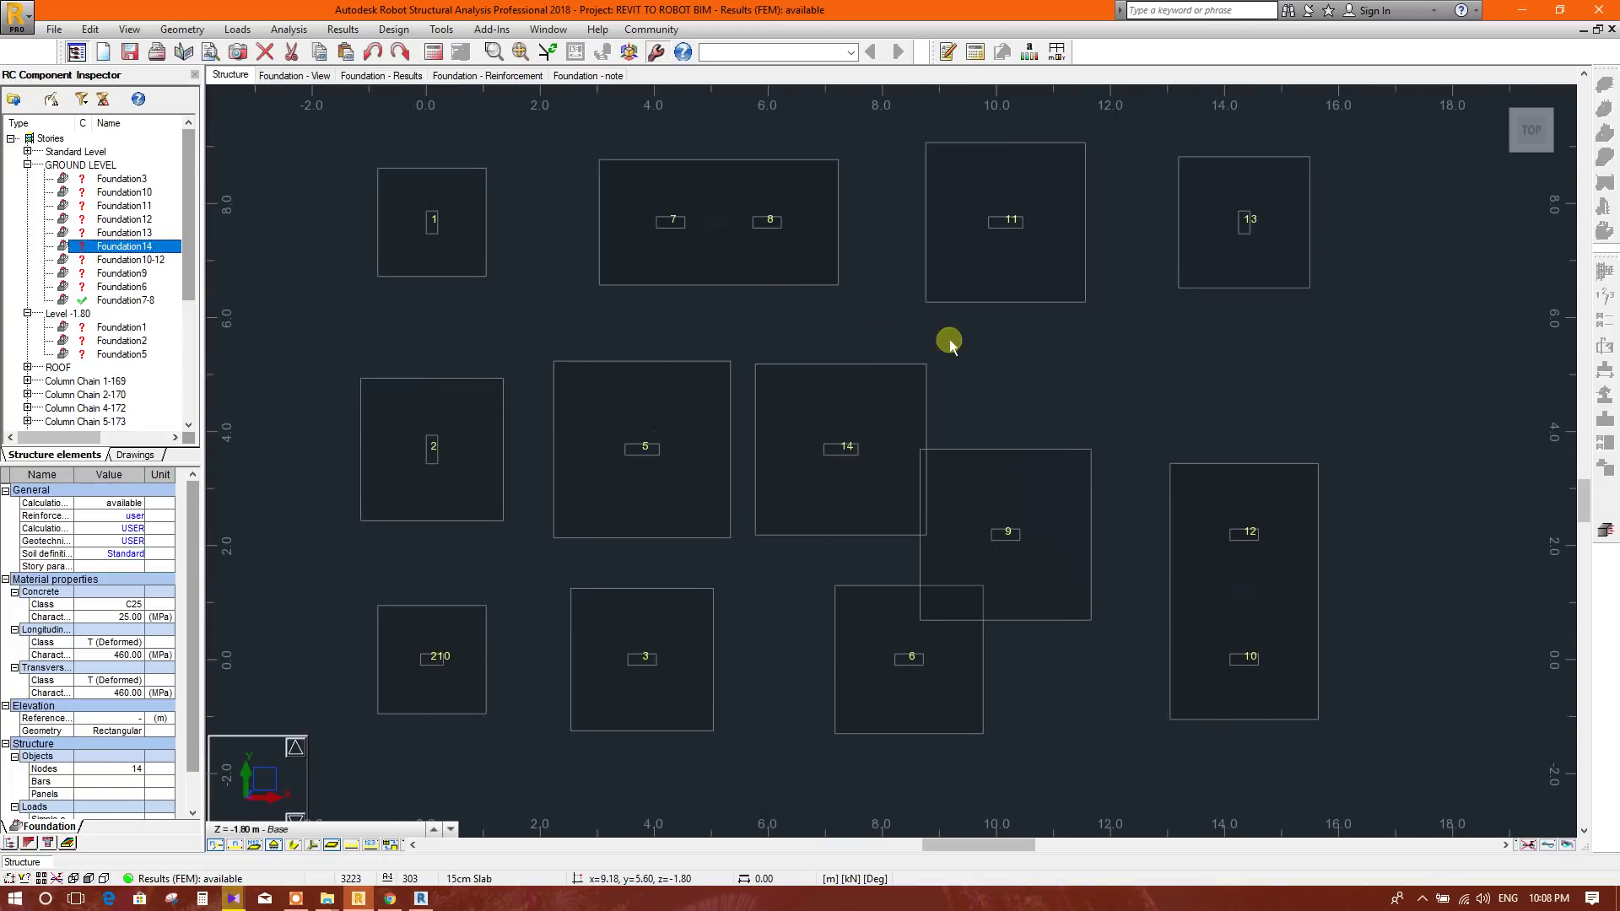
{"action": "middle_click_drag", "start_coordinate": [949, 344], "coordinate": [966, 359]}
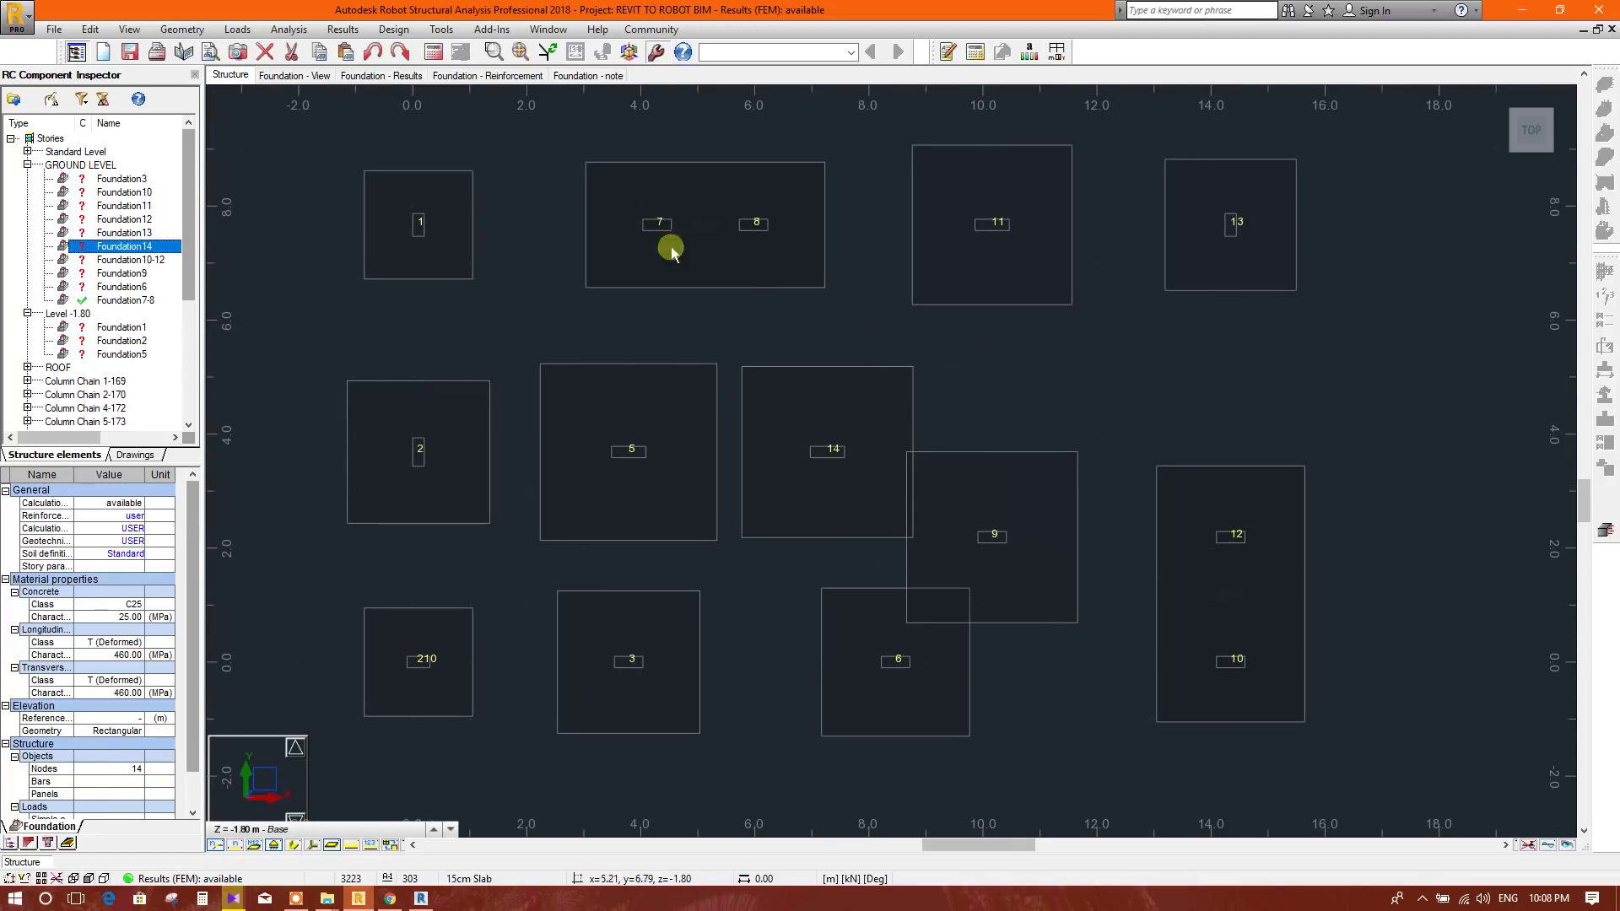